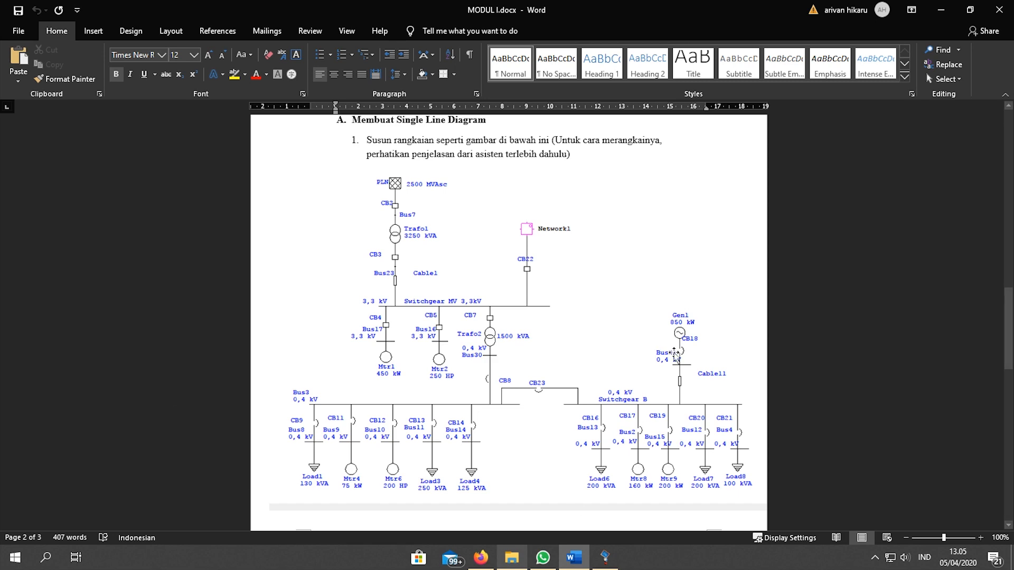
Review the single line diagram and the composite network figure in MODUL I.docx
scroll(581, 337, "down", 10)
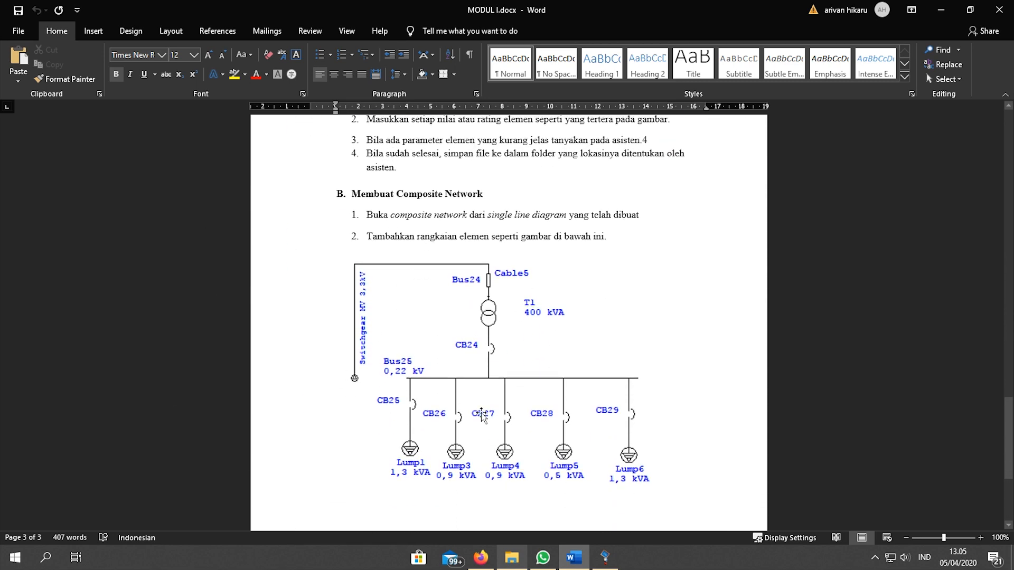
scroll(503, 426, "up", 15)
scroll(502, 426, "up", 3)
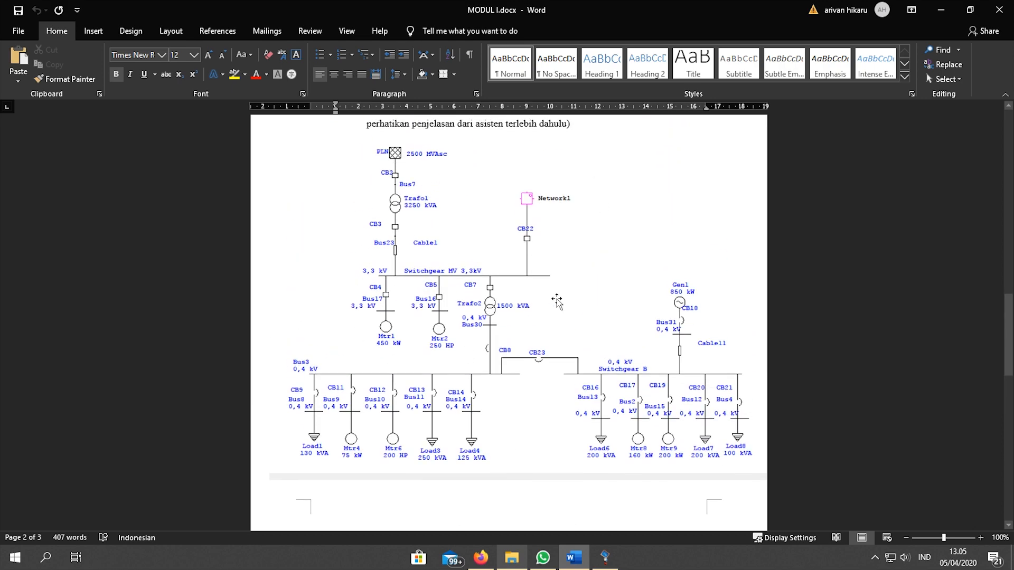
Switch to ETAP, create a metric project named modul1 with the default user, and maximize its OLV1 one-line diagram
key("alt+Tab")
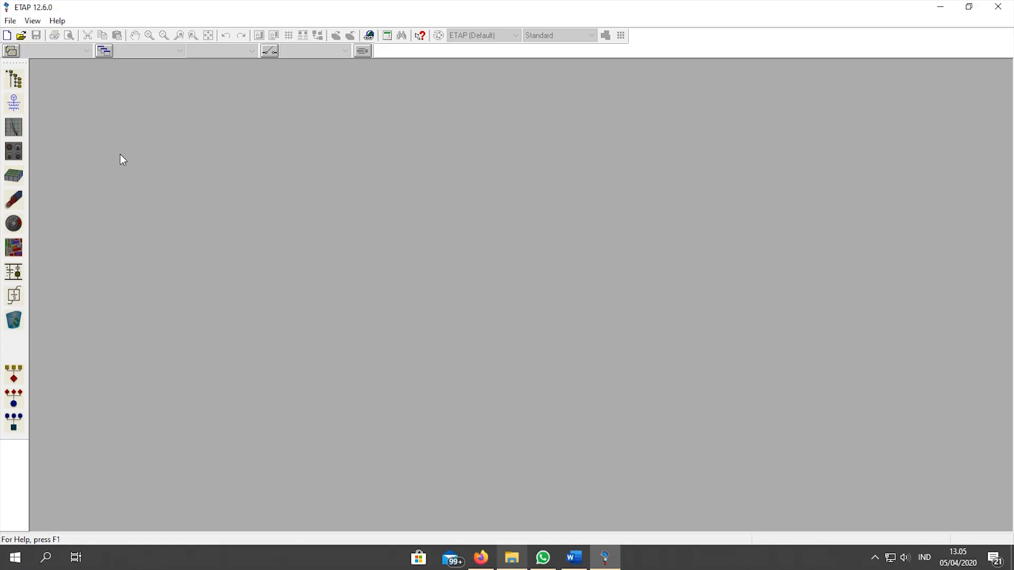
left_click(7, 37)
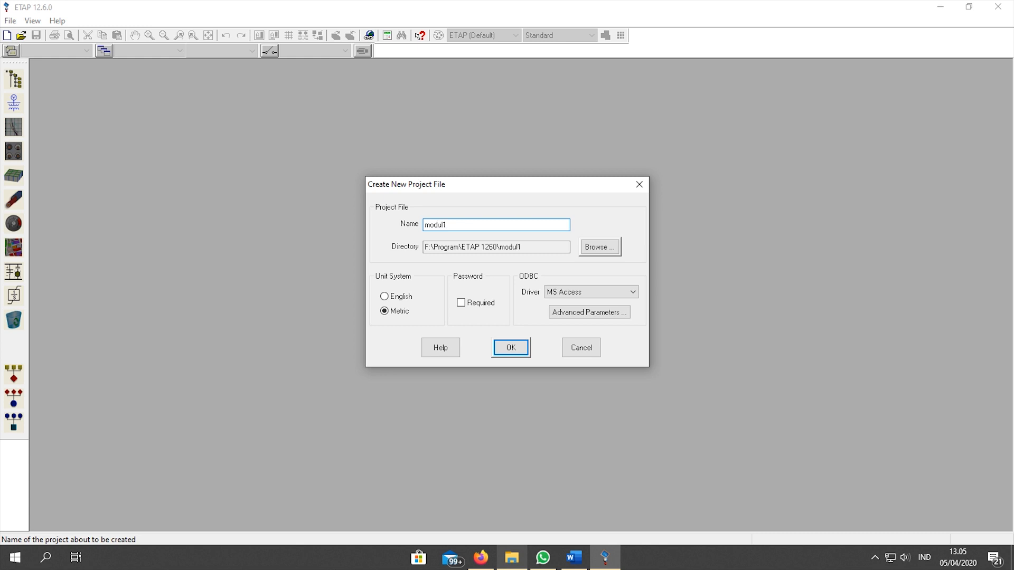
left_click(512, 352)
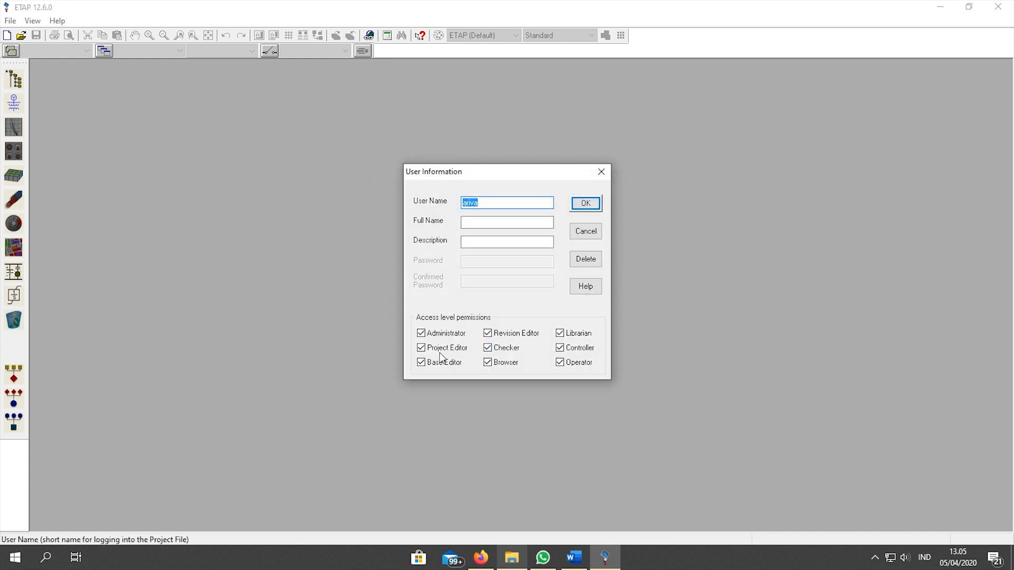
left_click(588, 204)
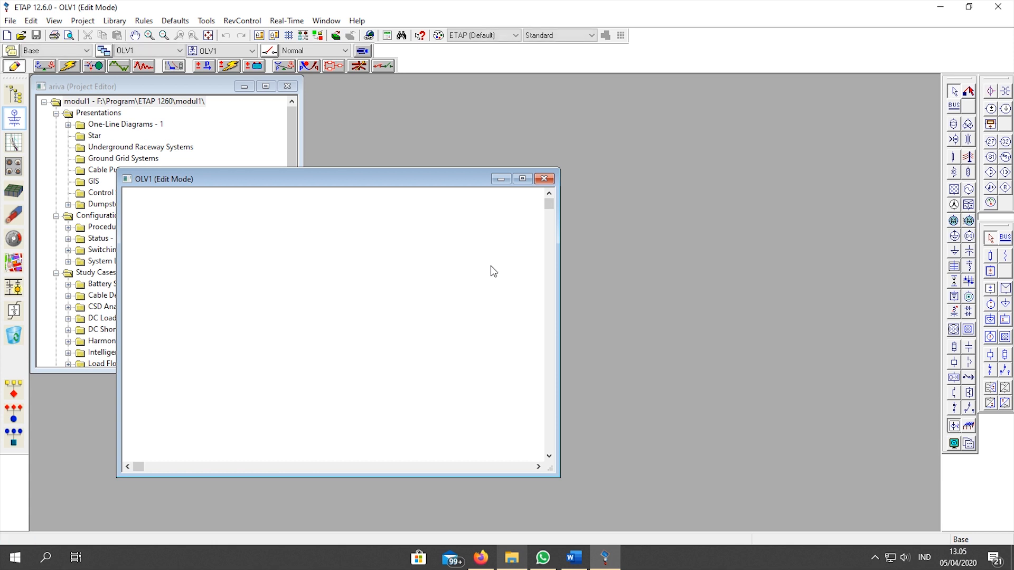
left_click(523, 179)
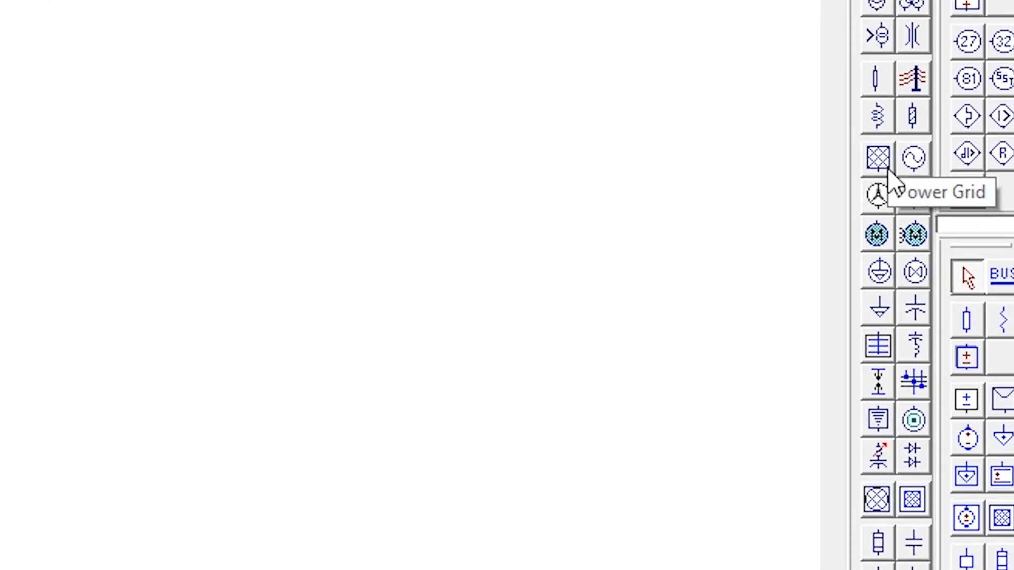
Place a power grid on the diagram with a high-voltage circuit breaker directly below it
left_click(878, 160)
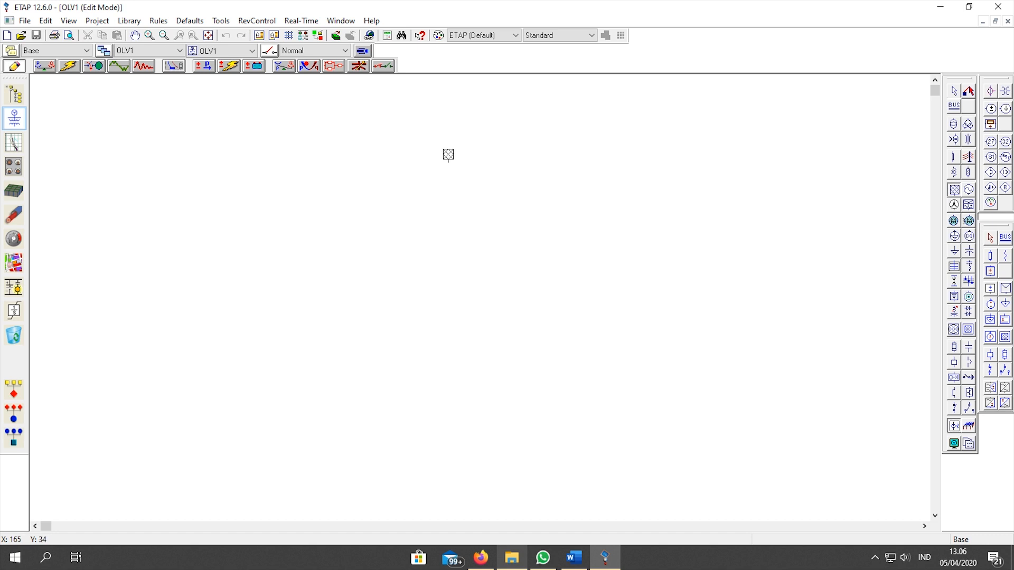
left_click(449, 153)
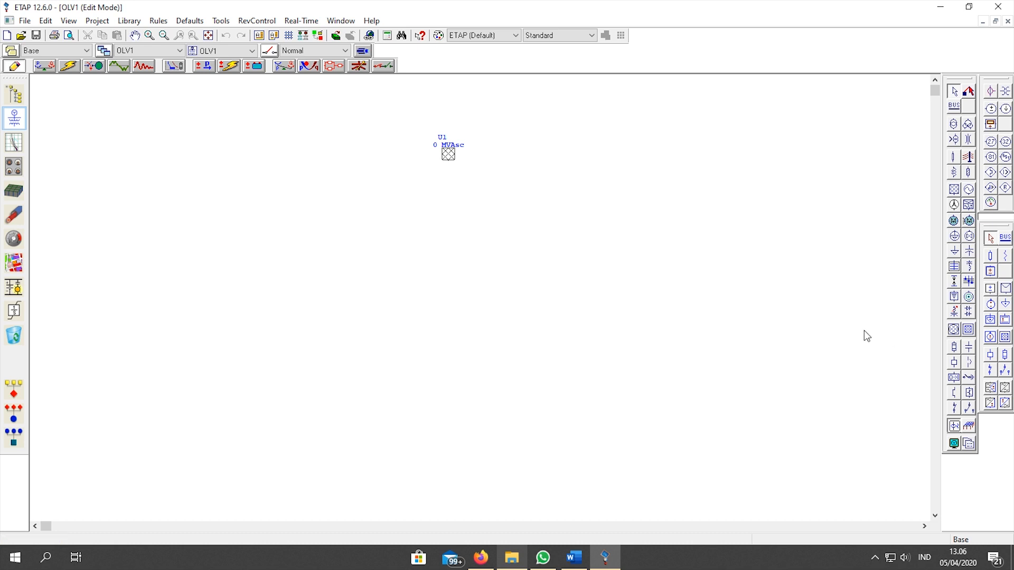
left_click(955, 365)
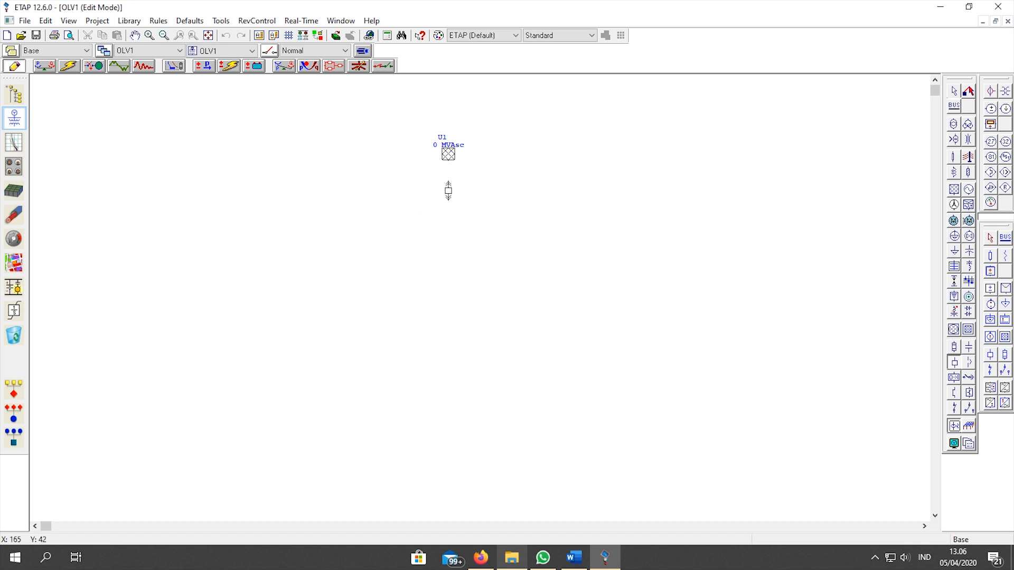
left_click(448, 189)
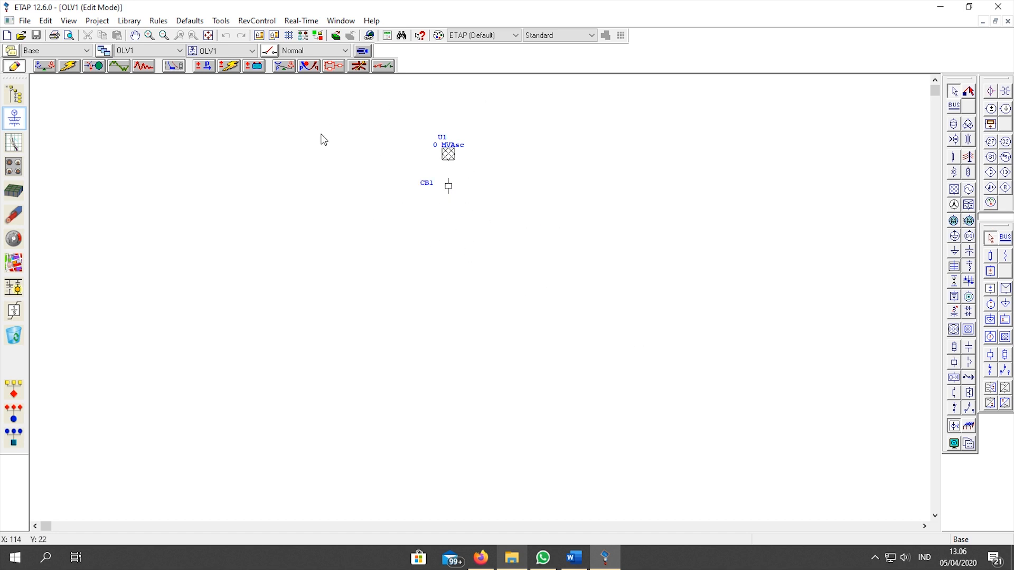
Move the power grid and its circuit breaker together toward the left side of the diagram
left_click_drag(373, 131, 567, 249)
mouse_move(448, 148)
left_mouse_down()
mouse_move(388, 147)
mouse_move(450, 142)
left_mouse_up()
left_click_drag(367, 104, 580, 282)
left_click_drag(453, 161, 241, 164)
left_click(273, 185)
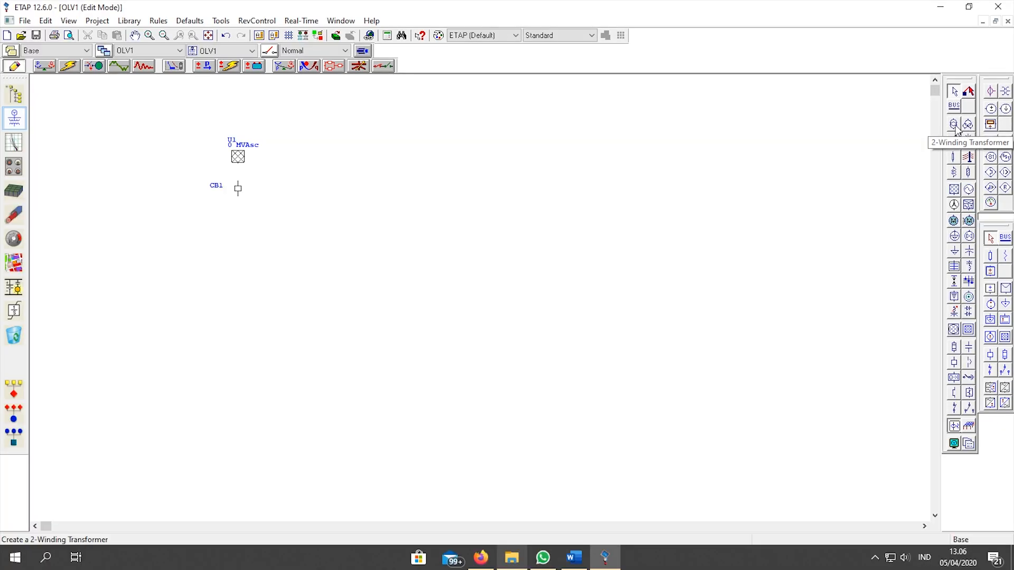
Add a 2-winding transformer, a high-voltage circuit breaker and a cable in a vertical column below the first breaker
left_click(954, 124)
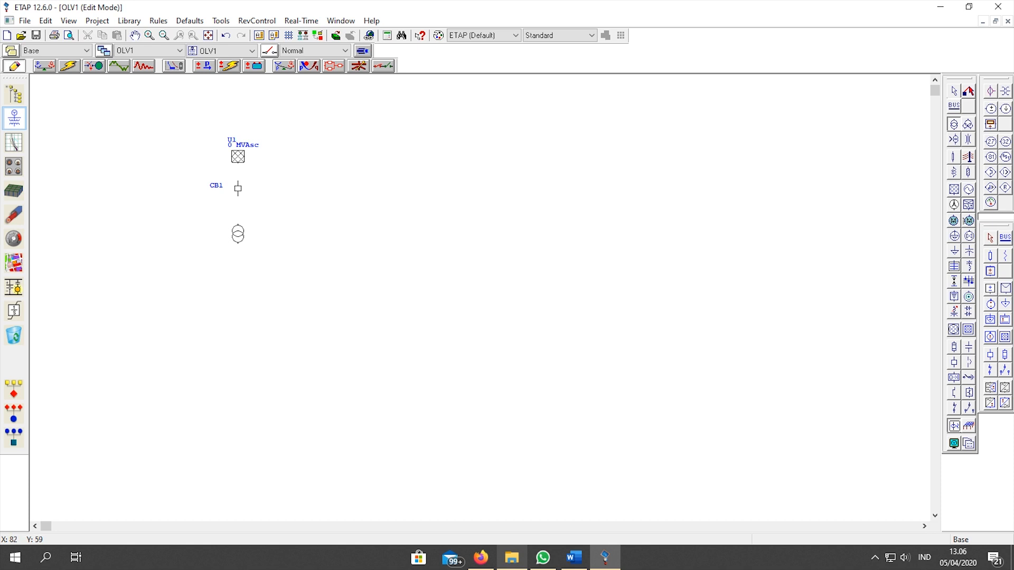
left_click(238, 235)
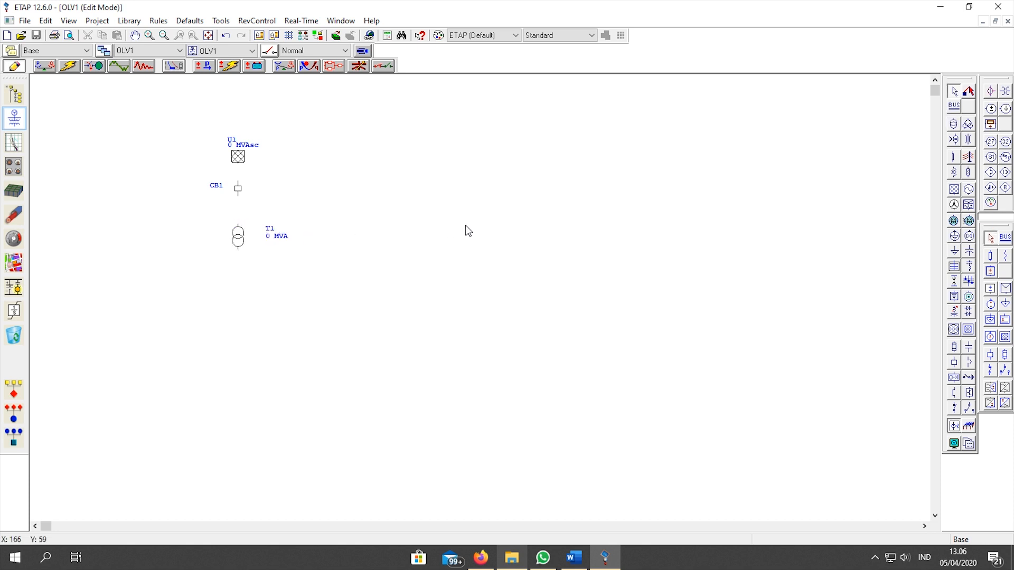
left_click(955, 366)
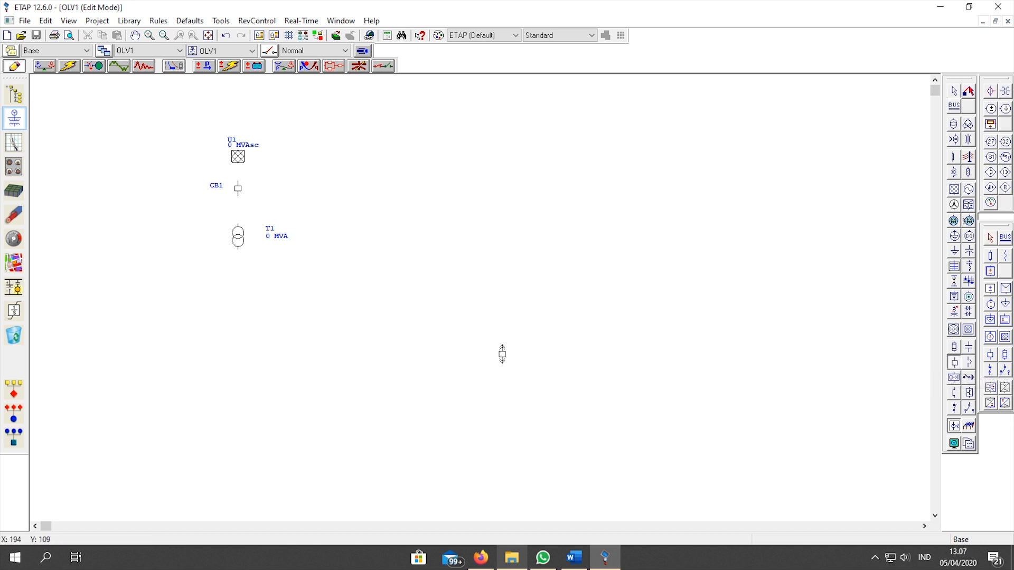
left_click(238, 284)
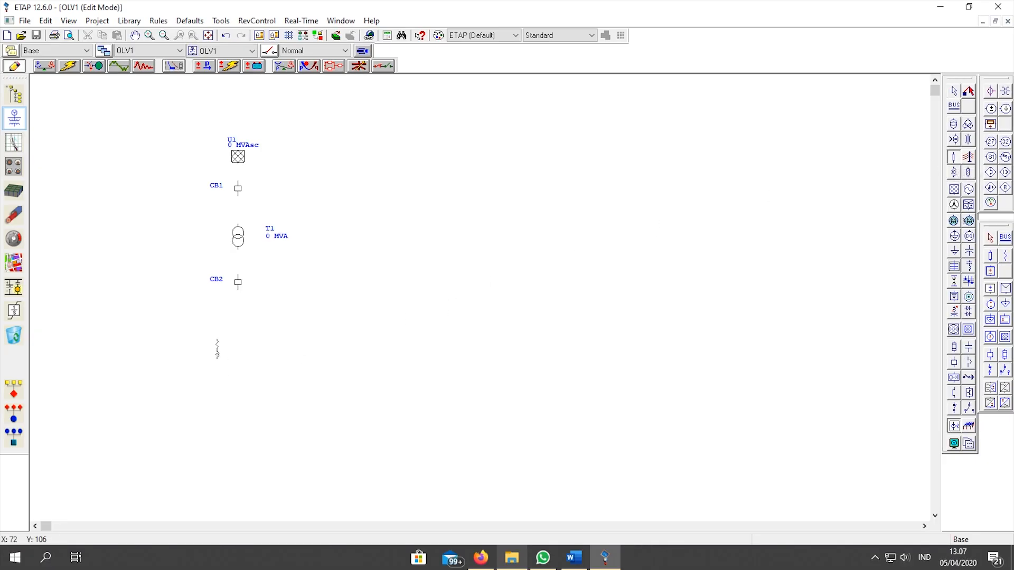
left_click(237, 320)
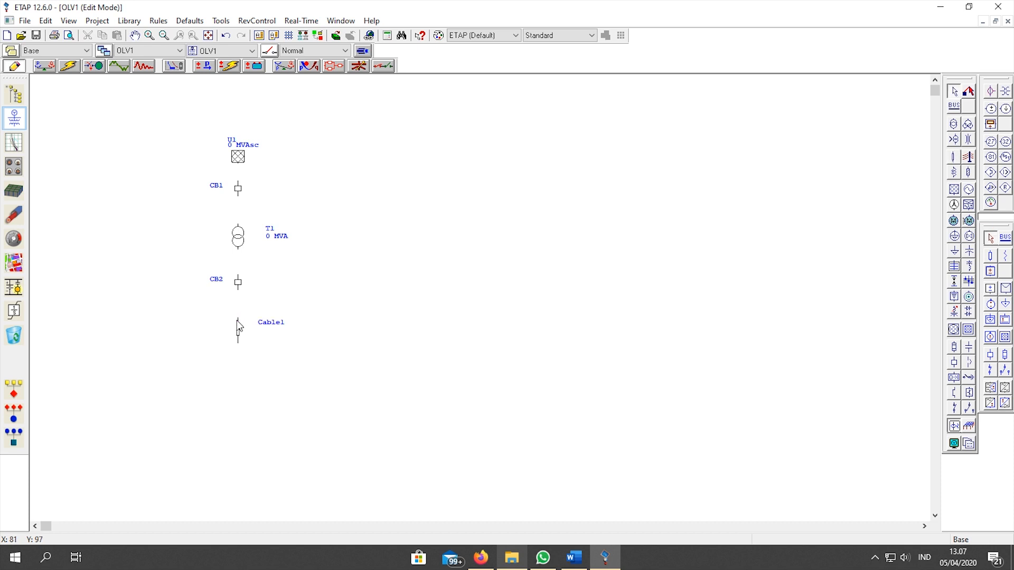
Move the whole column from power grid to cable slightly left and up
left_click_drag(165, 127, 500, 409)
left_click_drag(238, 159, 187, 149)
left_click(392, 254)
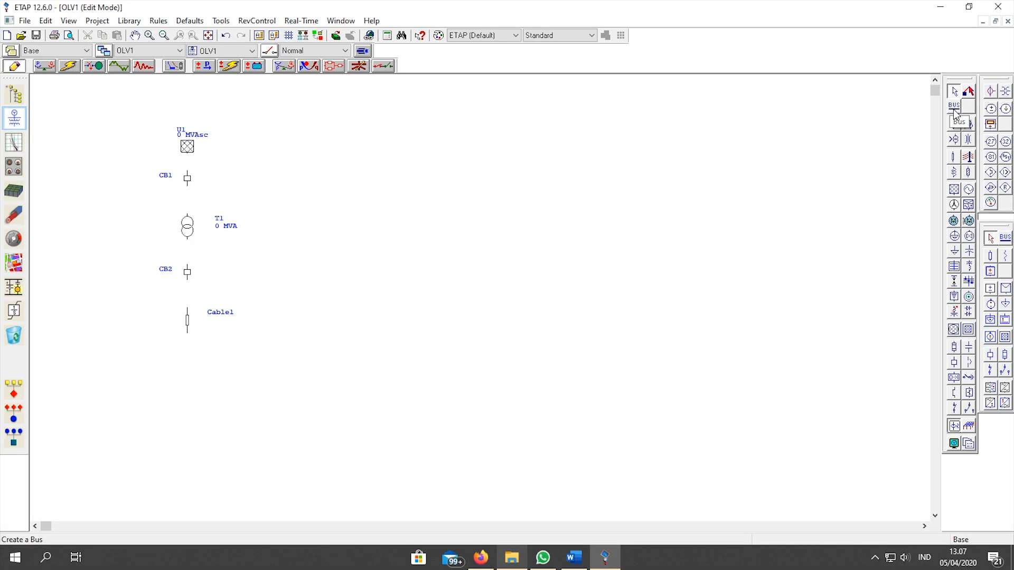
Place a bus below the cable and stretch it horizontally so it runs under the column and far to its right
left_click(957, 111)
left_click(138, 375)
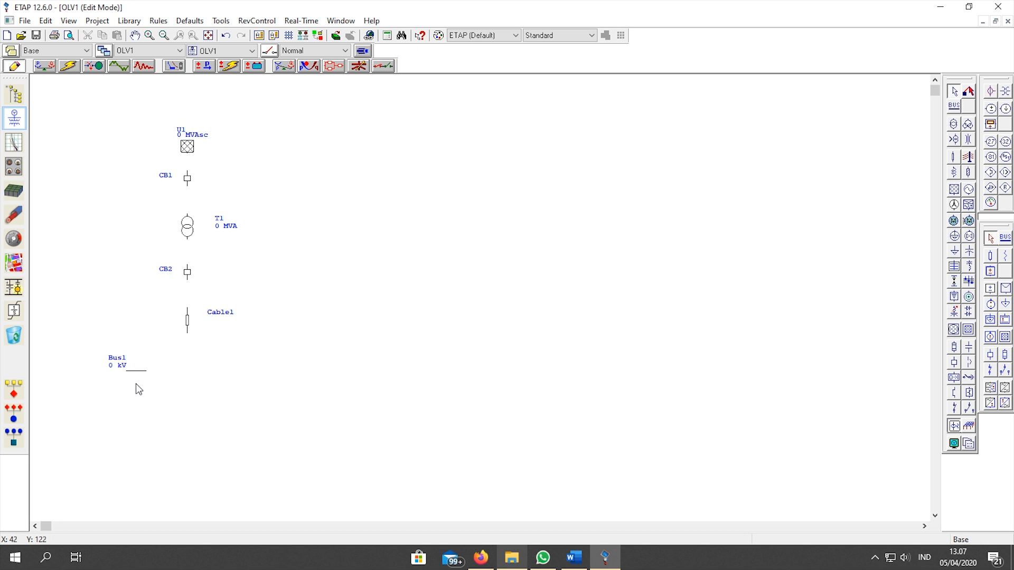
left_click(146, 372)
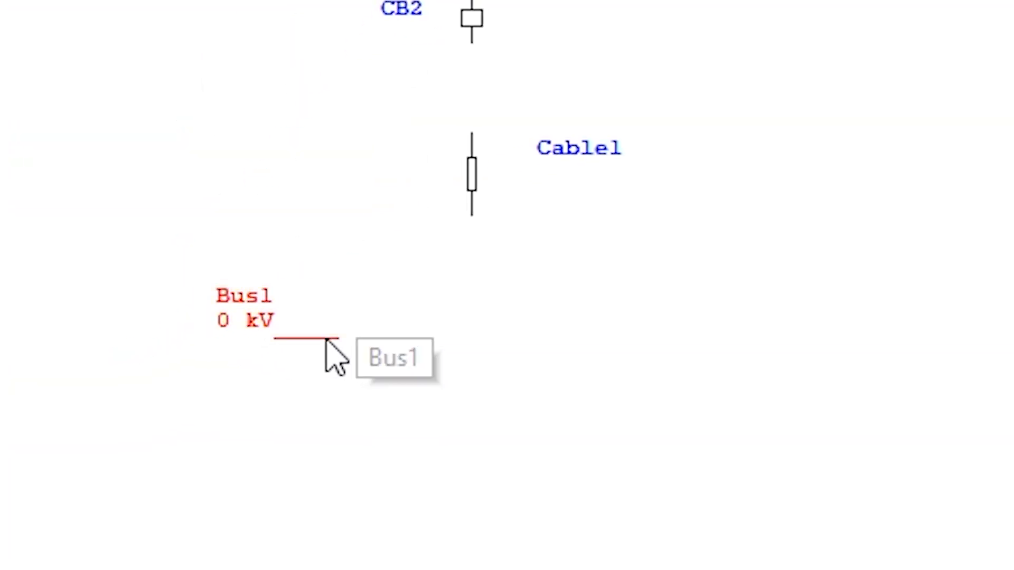
left_click_drag(331, 340, 340, 357)
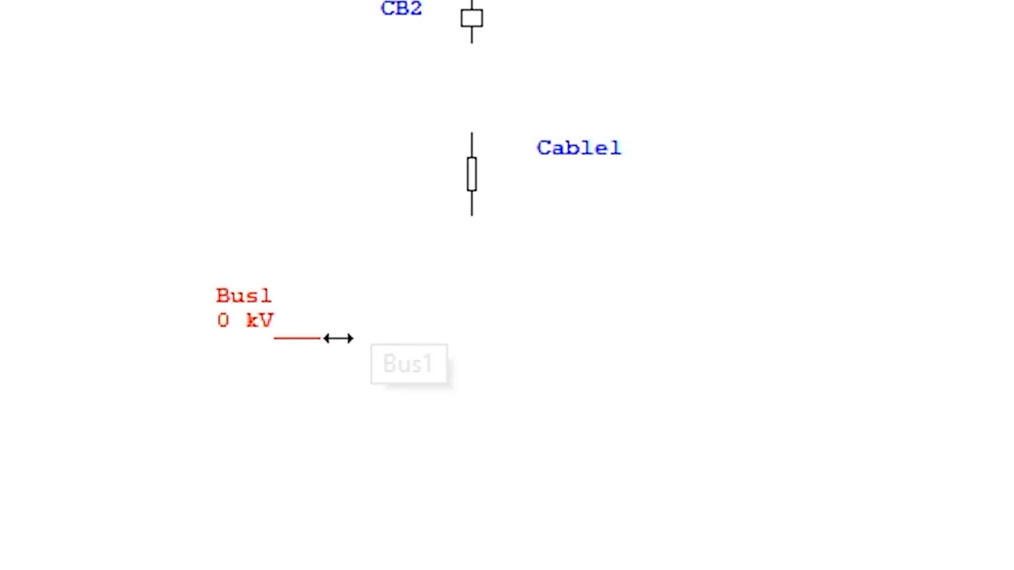
left_click_drag(338, 338, 993, 331)
left_click_drag(470, 331, 808, 315)
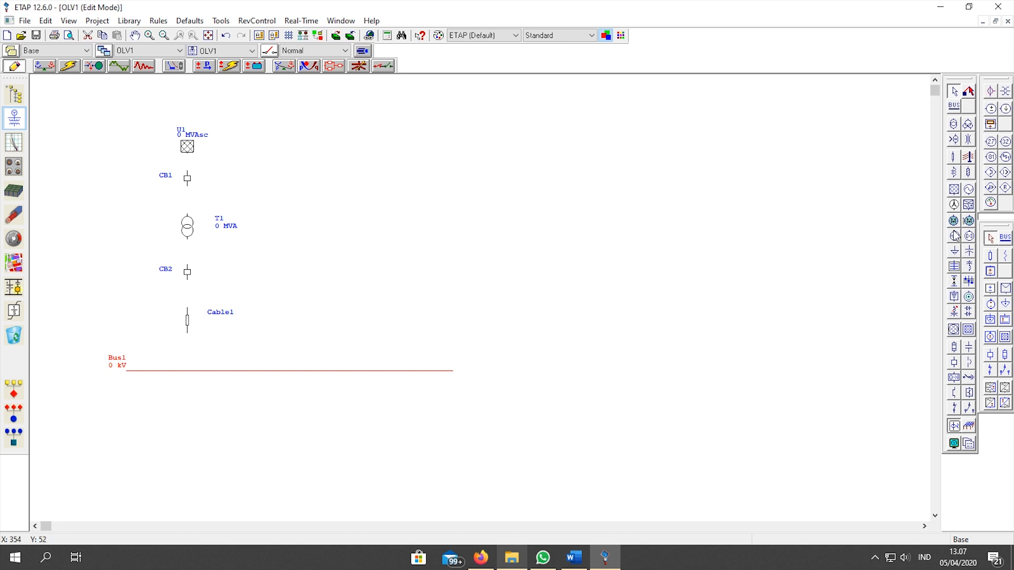
Place a high-voltage circuit breaker above the bus's right end and a composite network above that breaker
left_click(955, 364)
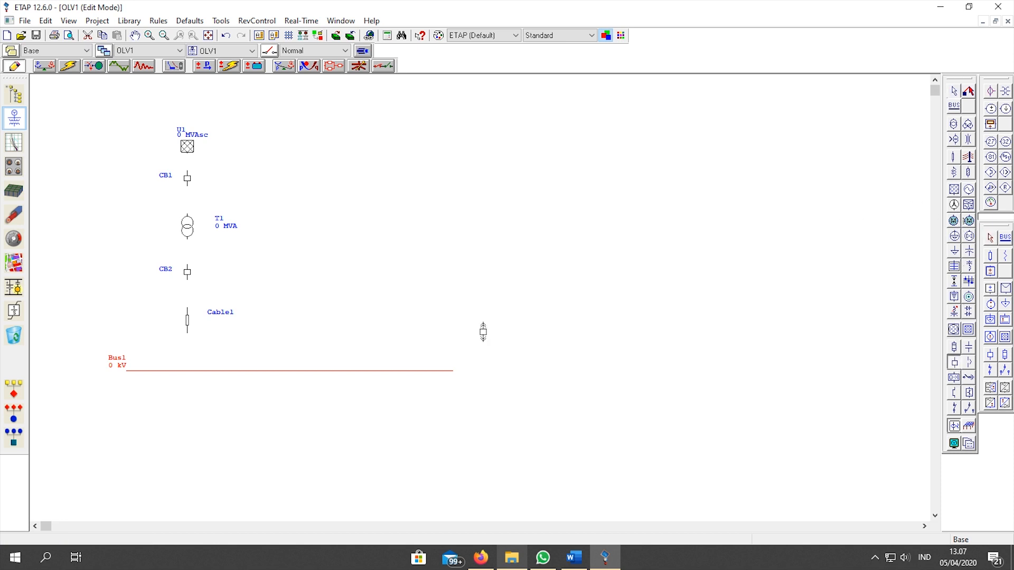
left_click(418, 321)
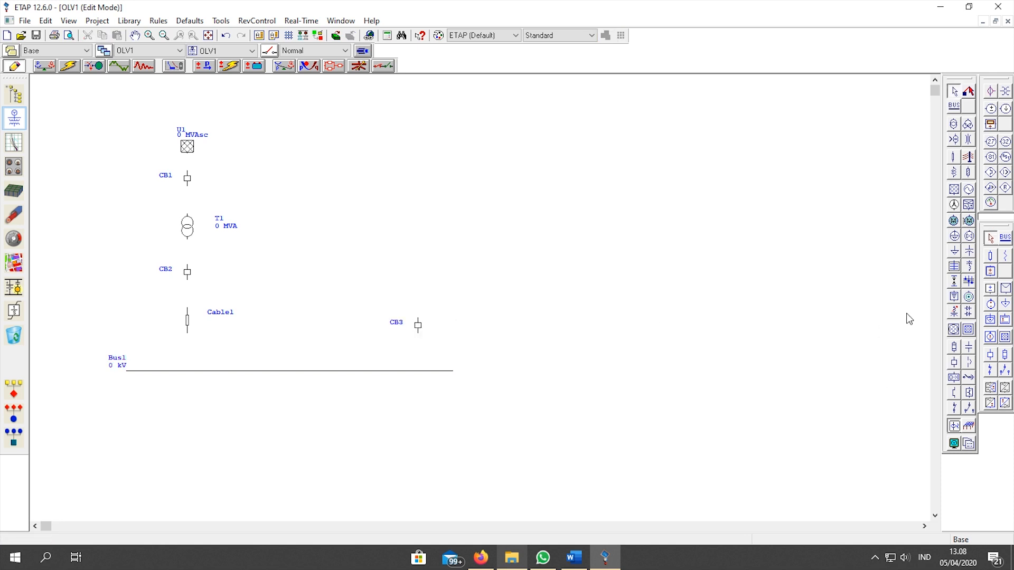
left_click(970, 330)
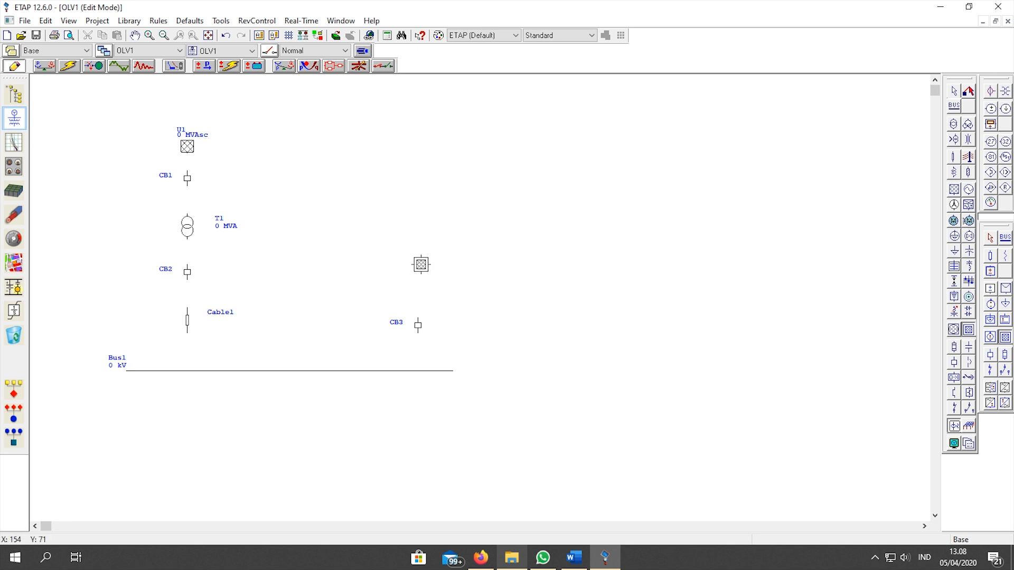
left_click(420, 263)
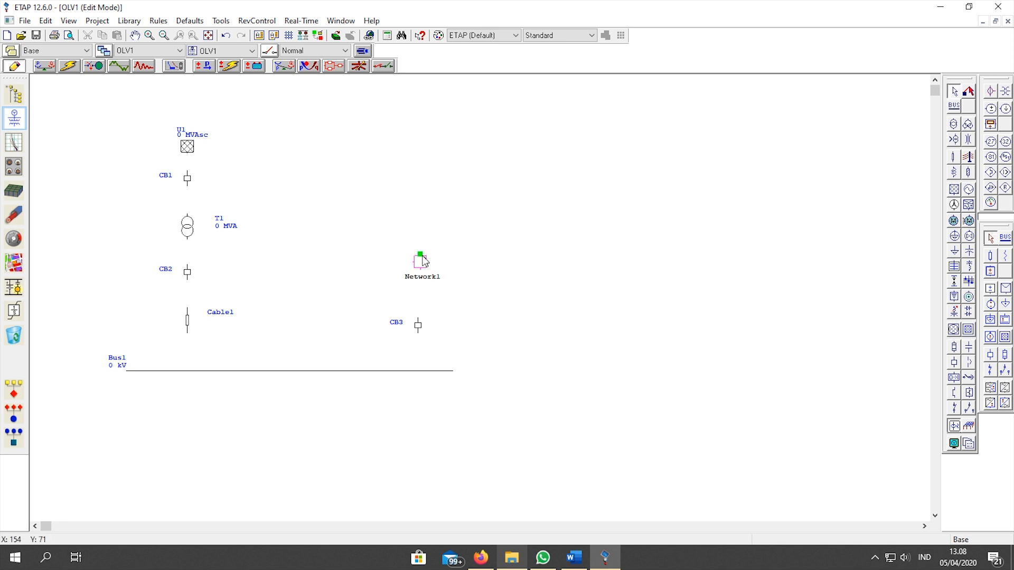
Place two high-voltage circuit breakers side by side below the left half of the bus
scroll(548, 313, "down", 1)
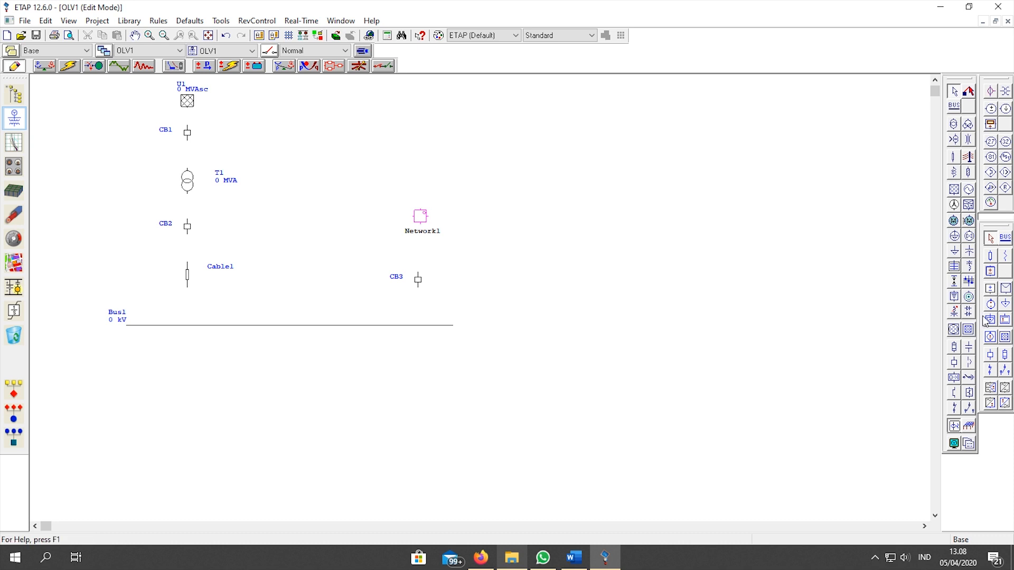
left_click(954, 363)
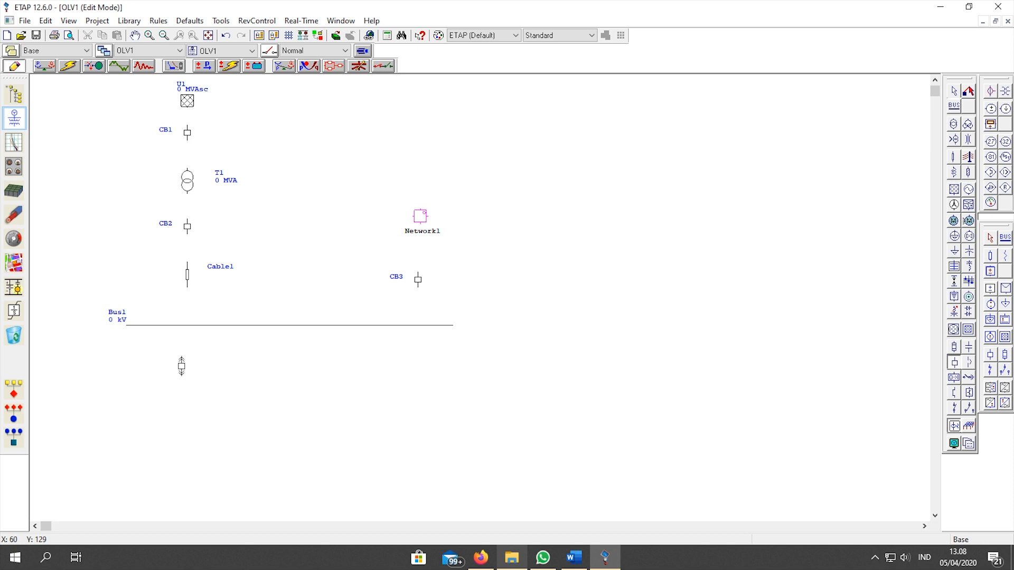
left_click(148, 379)
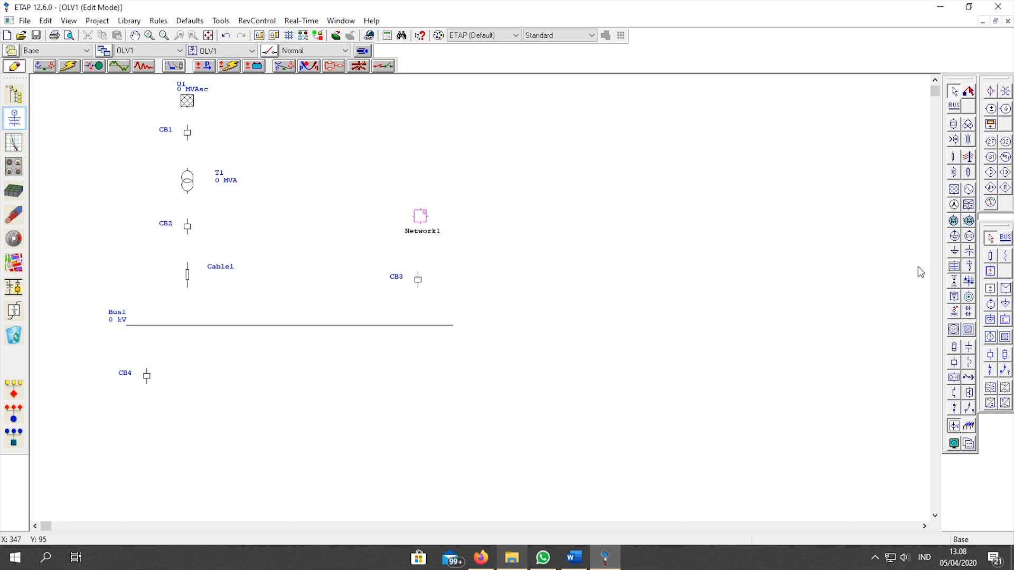
left_click(955, 364)
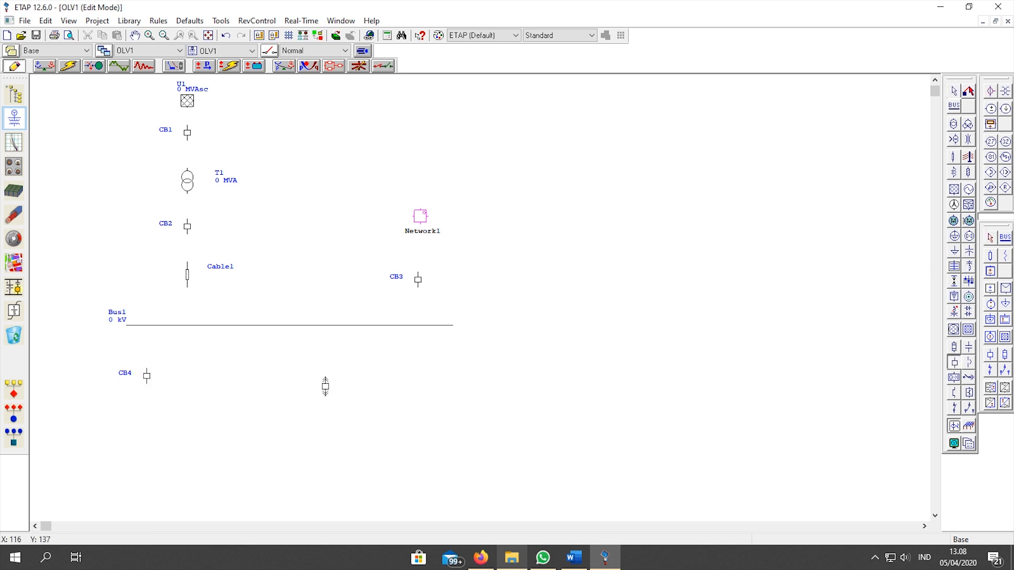
left_click(241, 376)
left_click(238, 376)
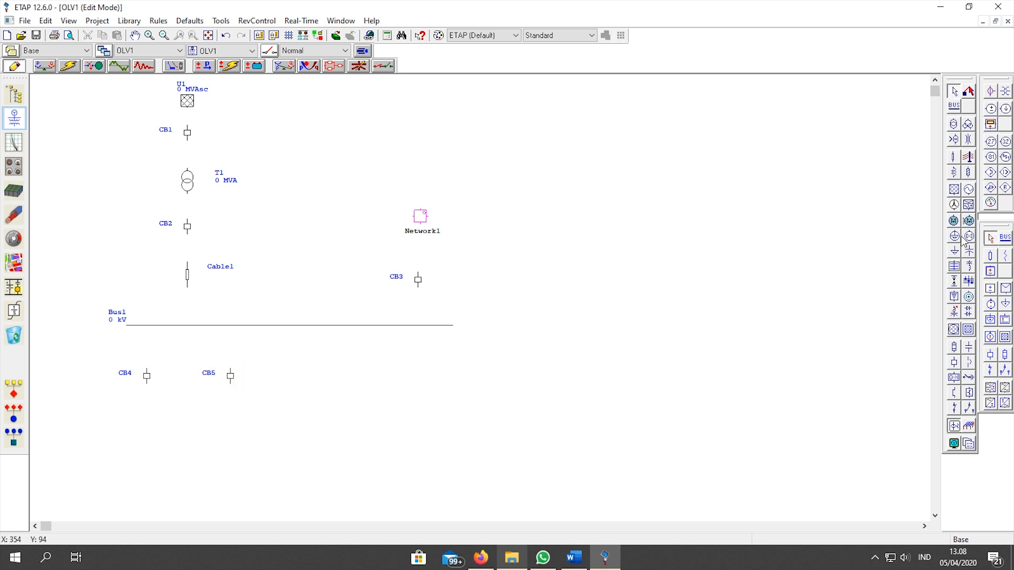
Place a third high-voltage circuit breaker below the bus, right of the other two, with a 2-winding transformer beneath it
left_click(954, 363)
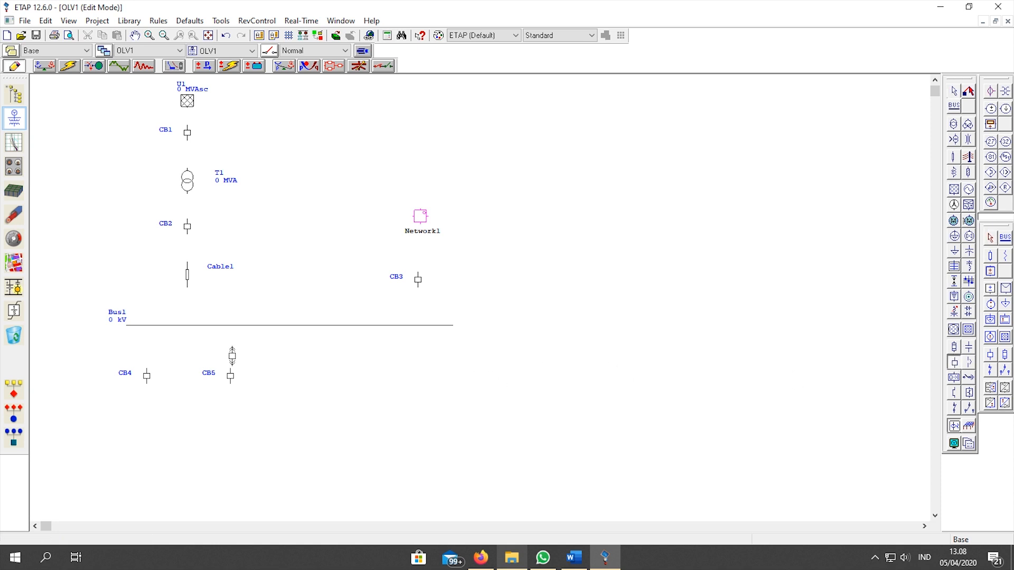
left_click(312, 362)
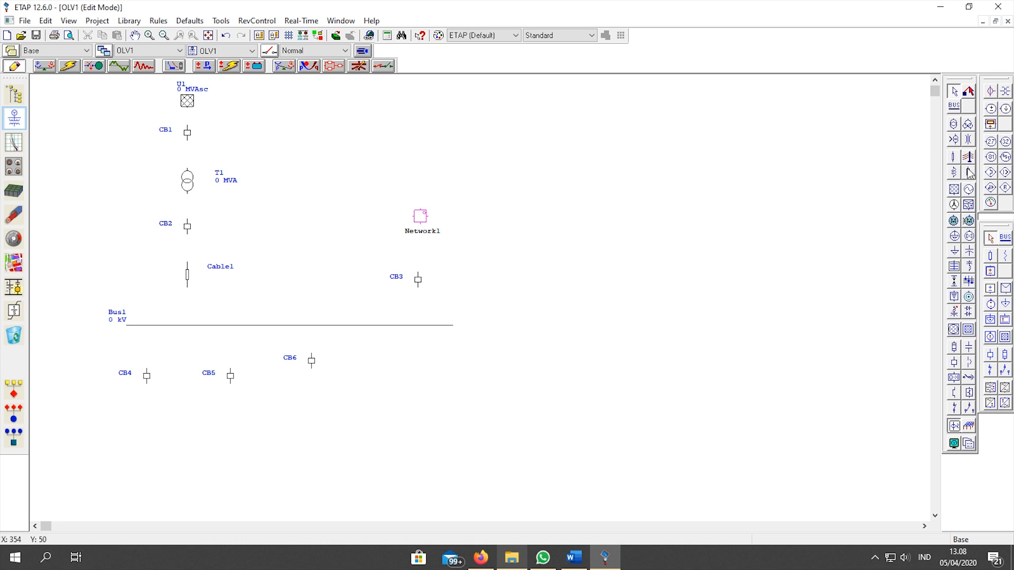
left_click(954, 124)
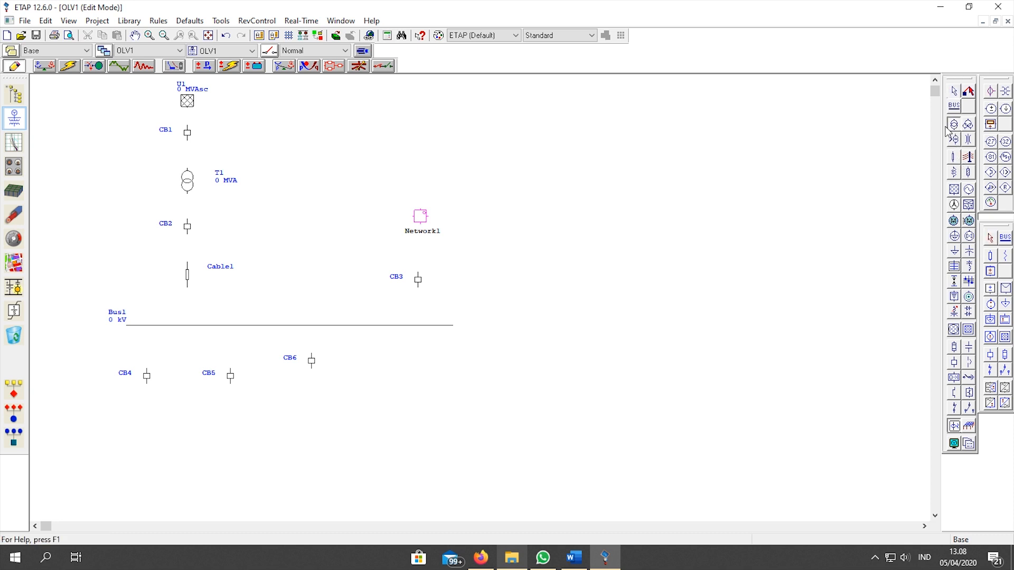
left_click(309, 397)
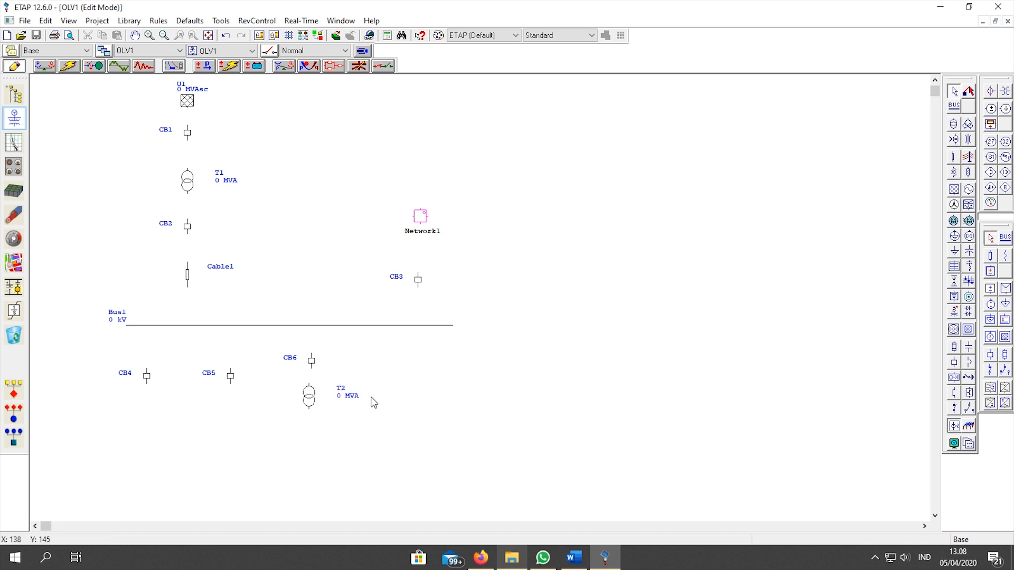
Align the lower 2-winding transformer under CB6 and place a short bus below CB4, CB5 and that transformer
left_click_drag(309, 401, 312, 401)
left_click(514, 421)
left_click(954, 106)
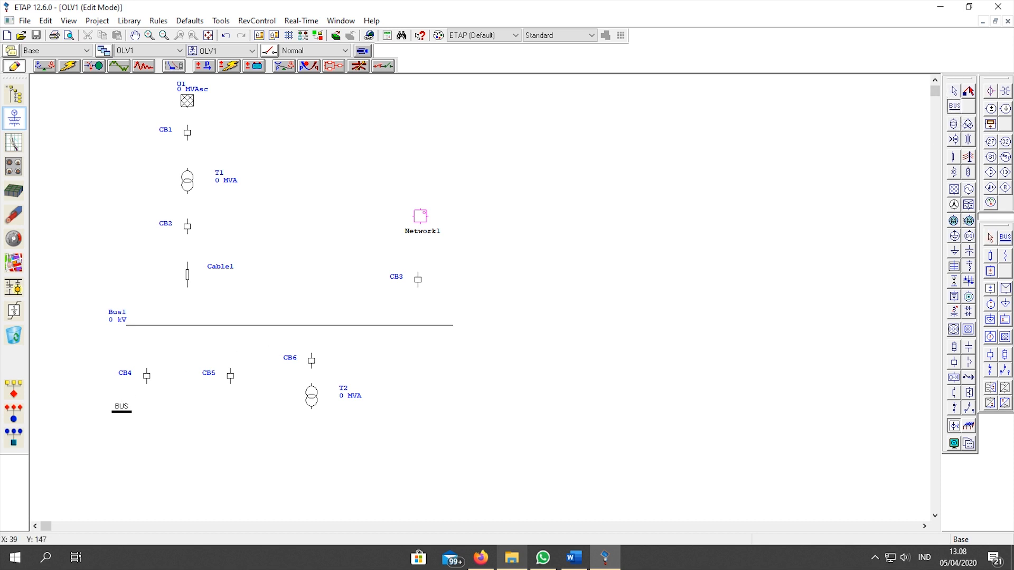
left_click(144, 421)
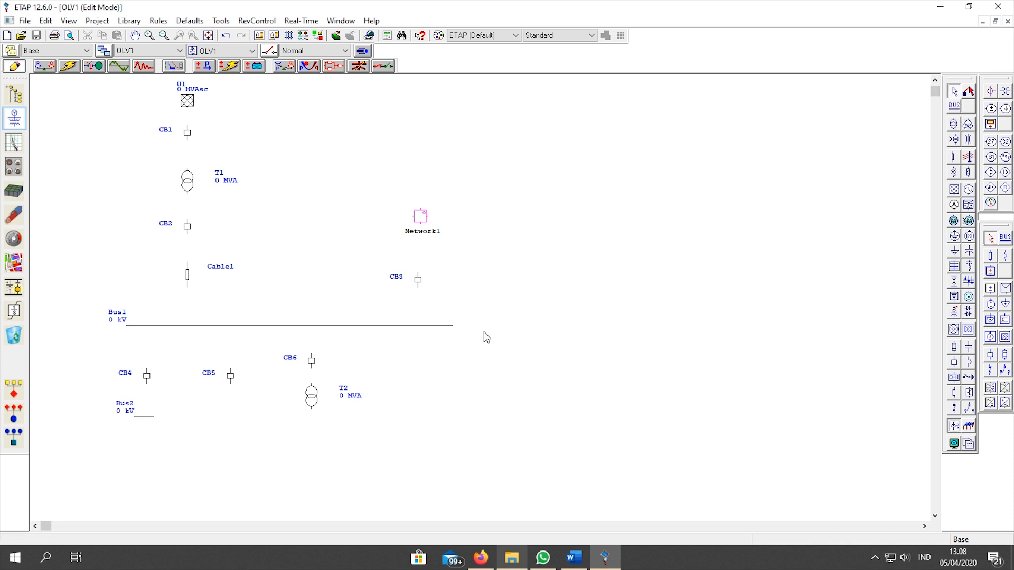
left_click(954, 107)
left_click(230, 420)
left_click(954, 106)
left_click(309, 438)
left_click_drag(231, 421, 233, 424)
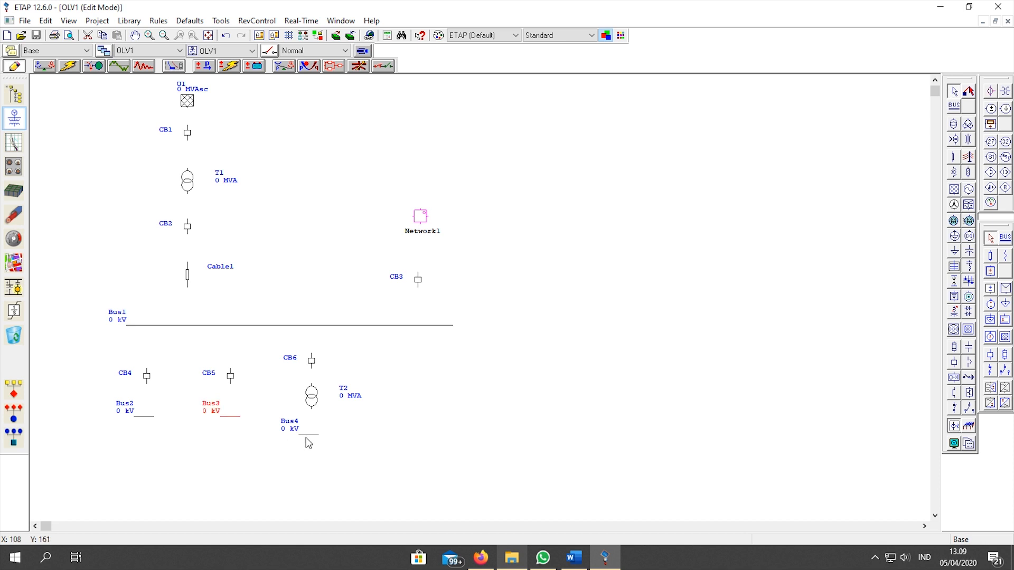
left_click(474, 462)
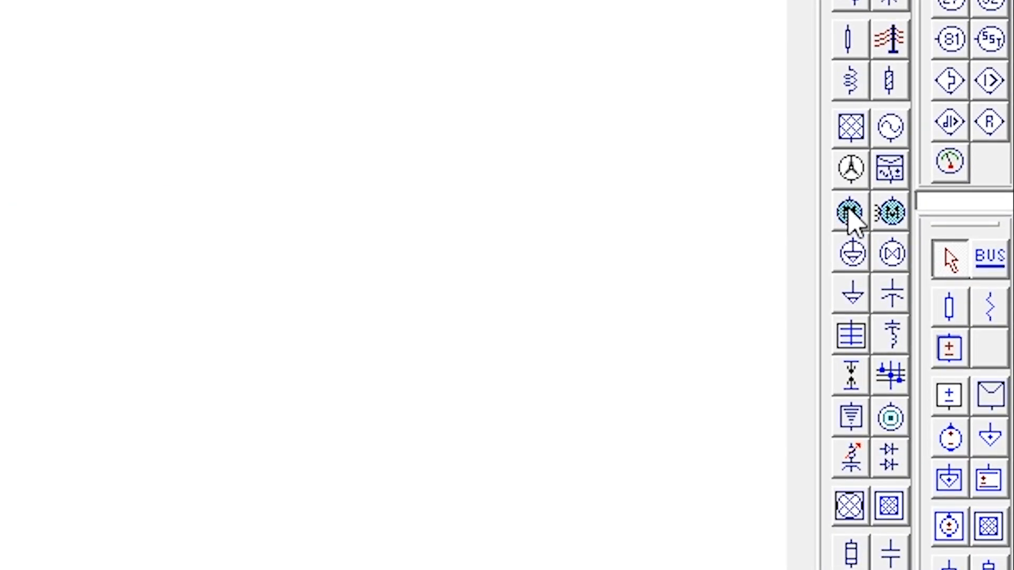
Place an induction motor below Bus2 and Bus3, and a low-voltage circuit breaker below Bus4
left_click(851, 214)
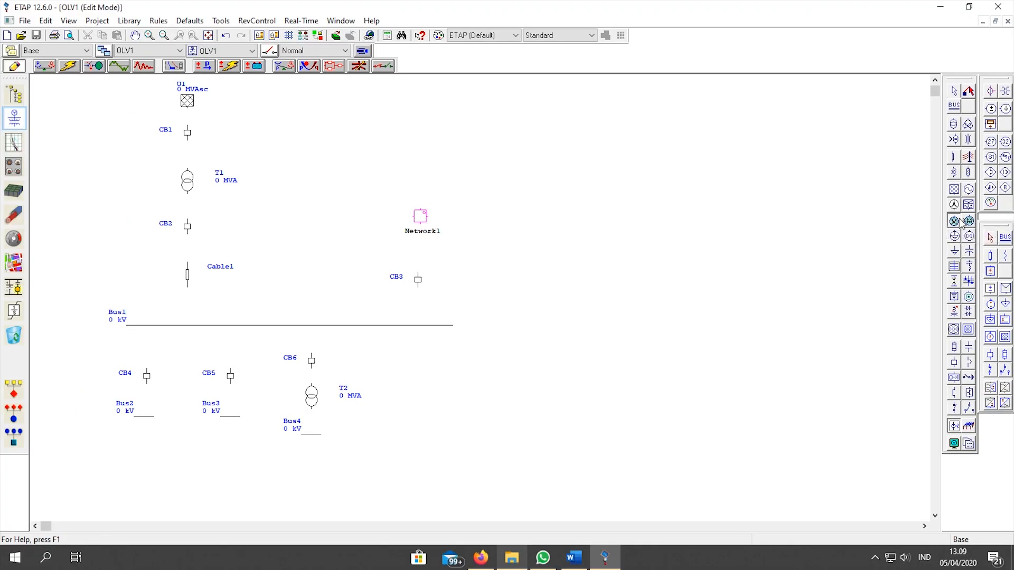
left_click(142, 451)
left_click(953, 221)
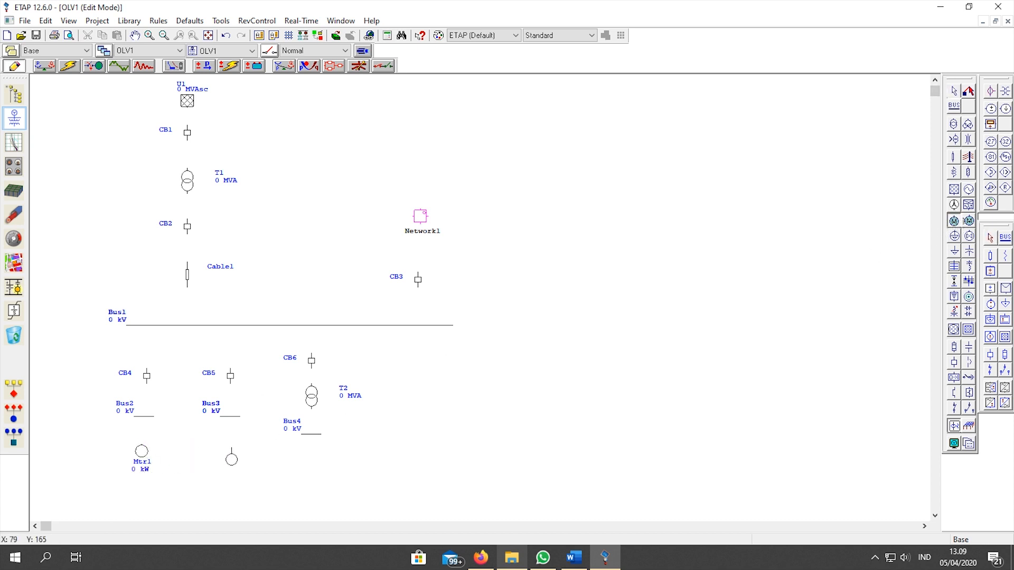
left_click(233, 453)
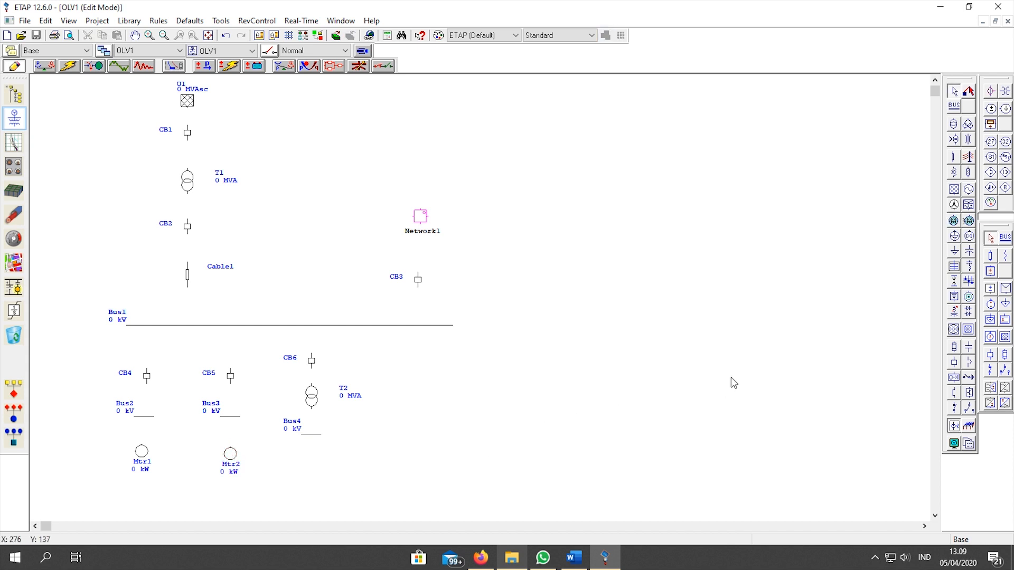
left_click(970, 368)
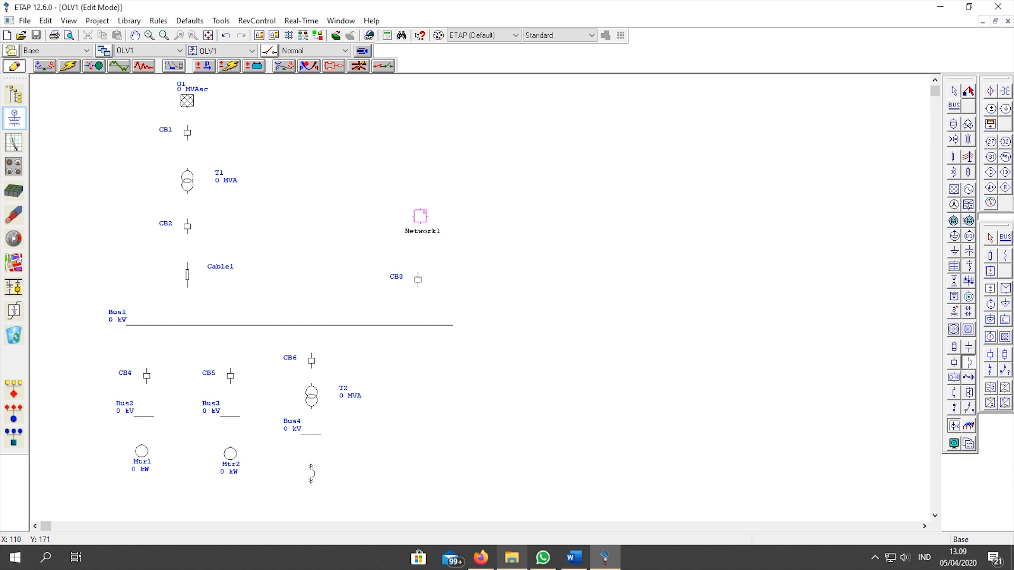
left_click(311, 469)
Place a bus below the motors and stretch it horizontally so it runs under both motors and CB7
scroll(437, 421, "down", 5)
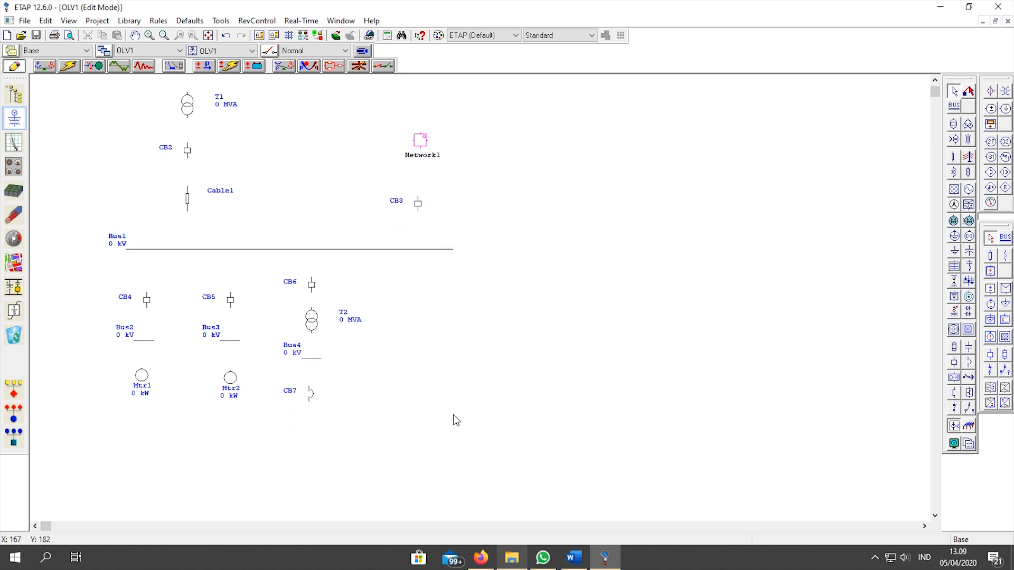
scroll(655, 352, "down", 1)
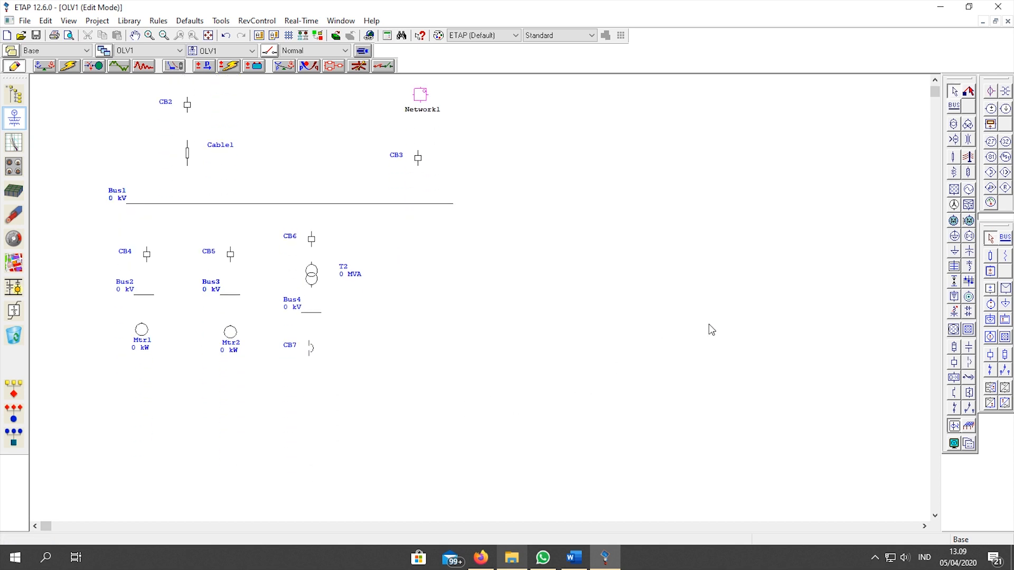
left_click(954, 107)
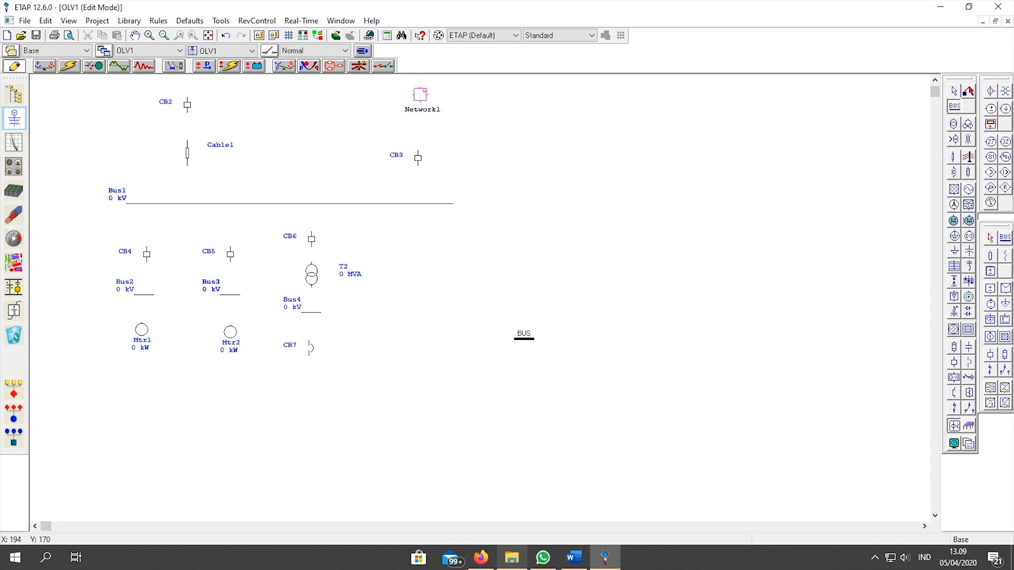
left_click(81, 421)
double_click(90, 422)
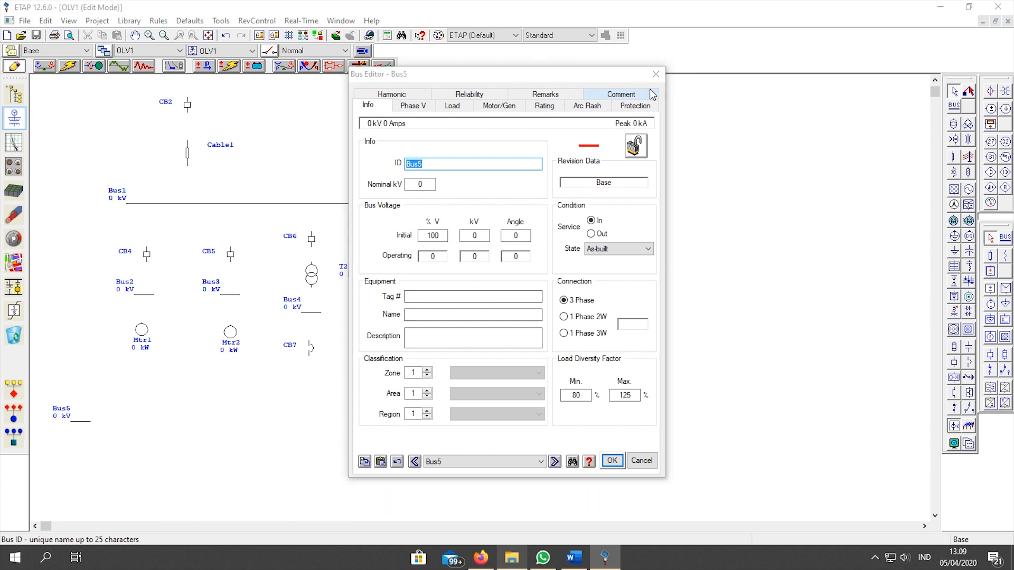
key("Escape")
left_click(79, 422)
left_click_drag(91, 423, 441, 422)
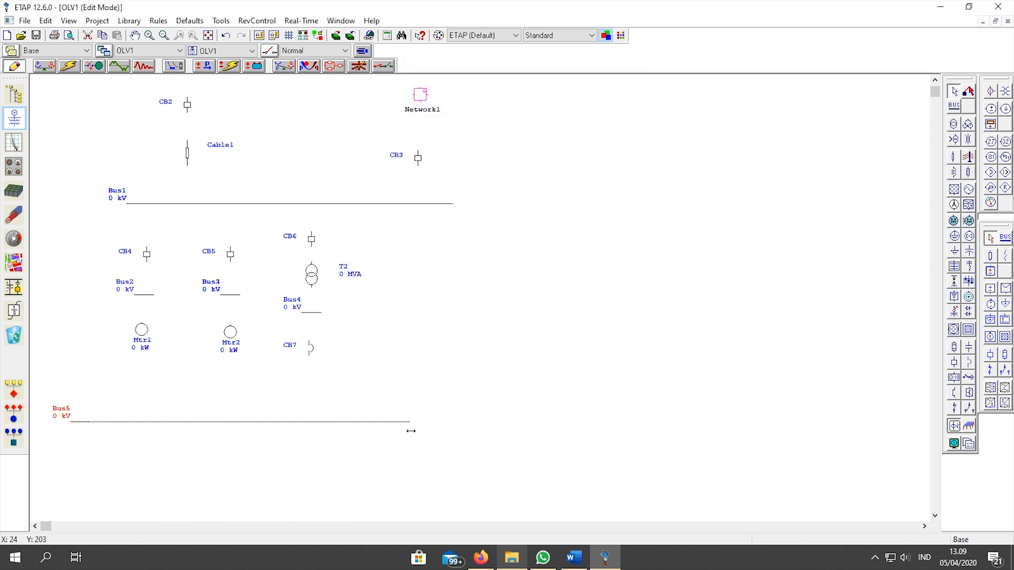
left_click_drag(397, 431, 396, 431)
left_click(527, 407)
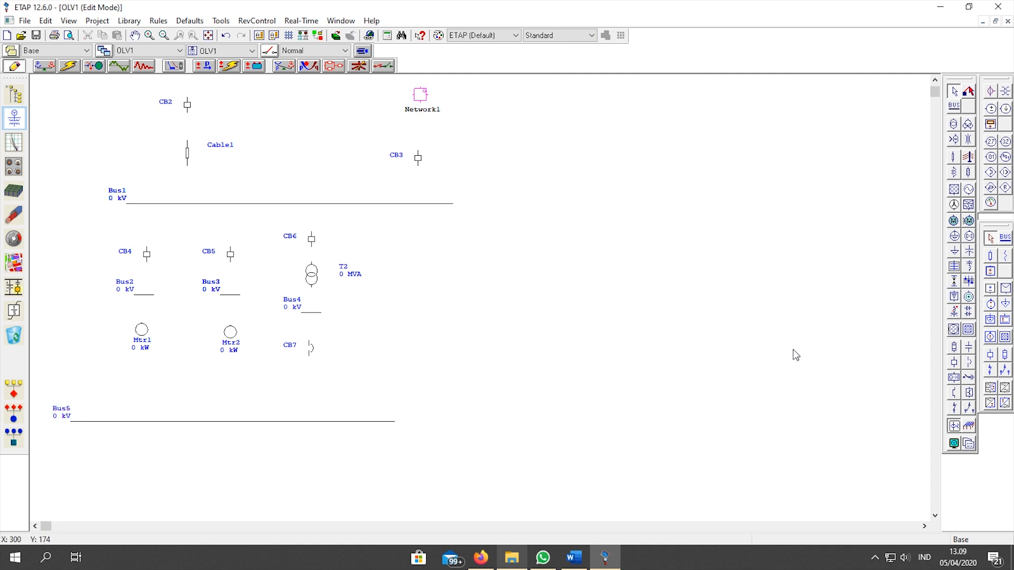
Place a low-voltage circuit breaker below the left end of Bus5 and put a copy of it to its right
left_click(971, 363)
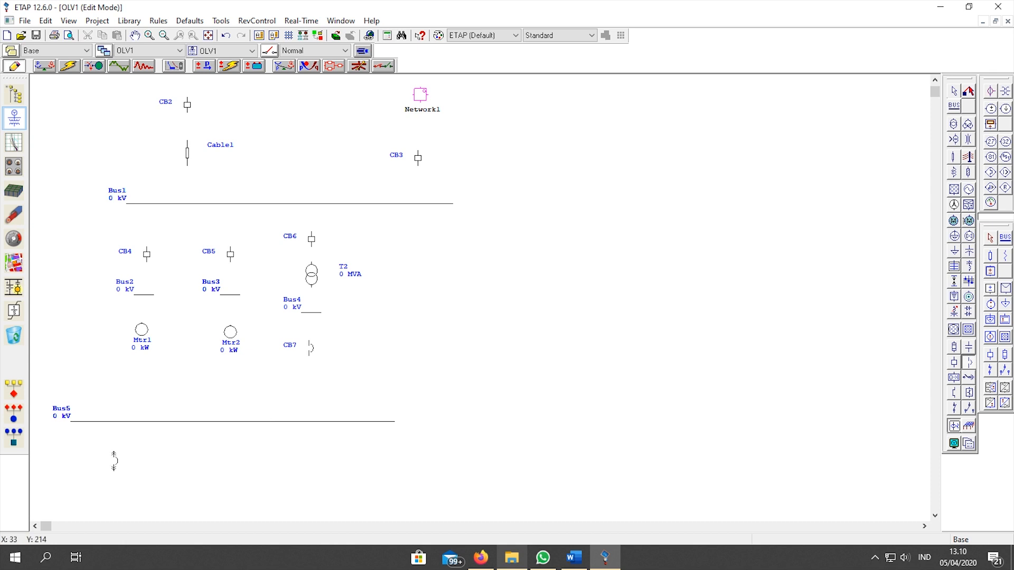
left_click(81, 453)
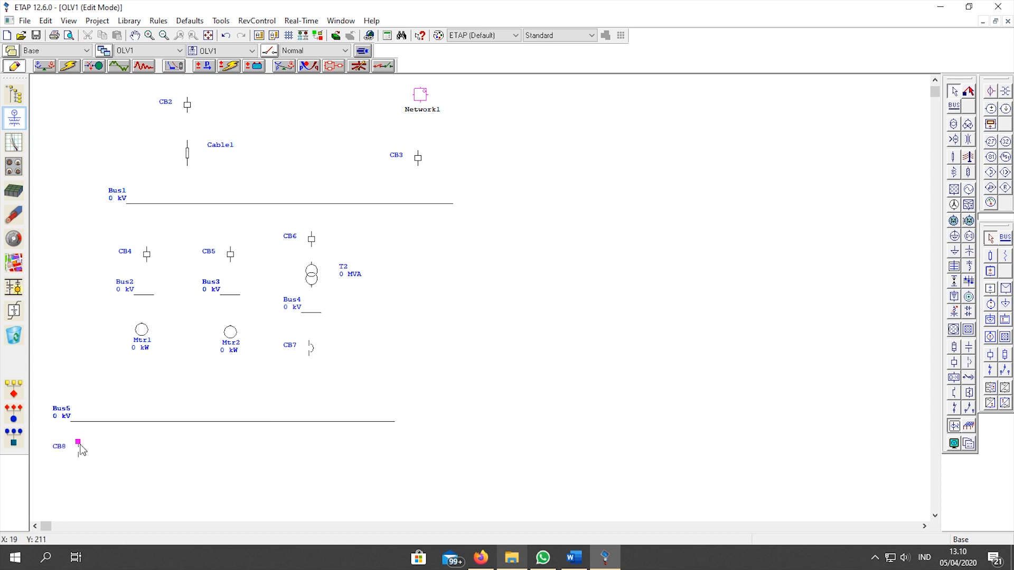
left_click_drag(50, 437, 106, 468)
left_click(88, 463)
left_click(84, 455)
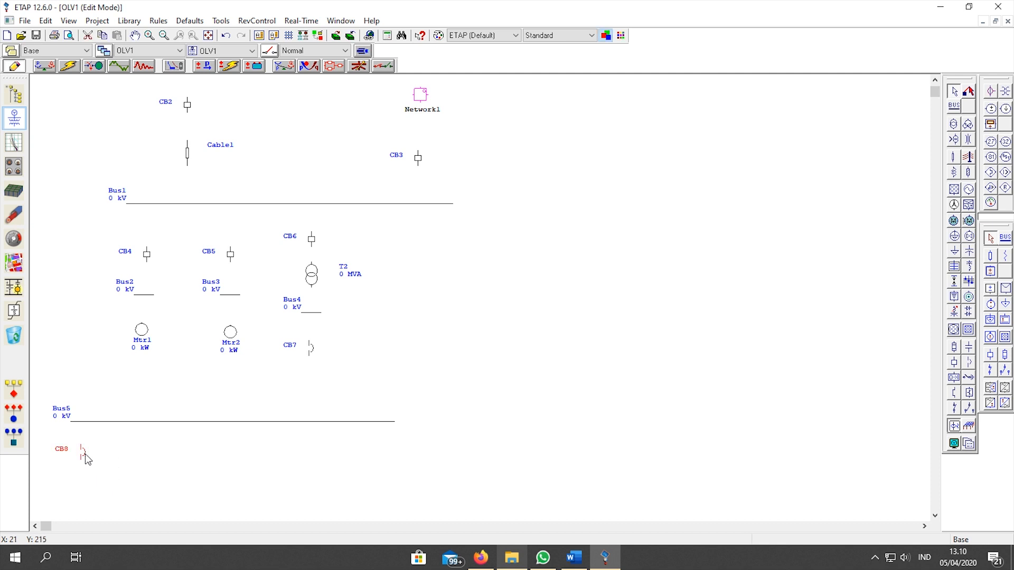
left_click(95, 452)
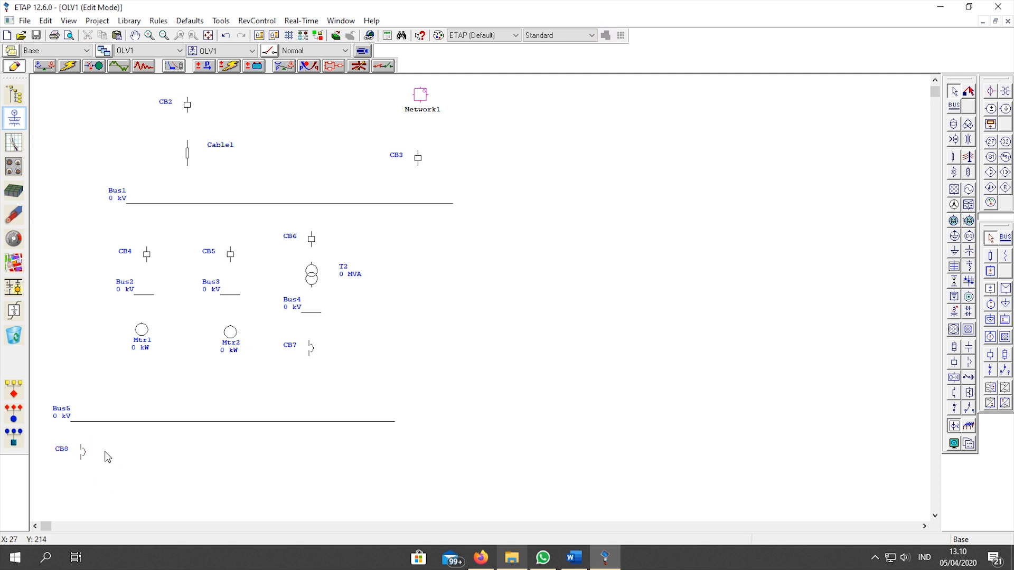
key("ctrl+v")
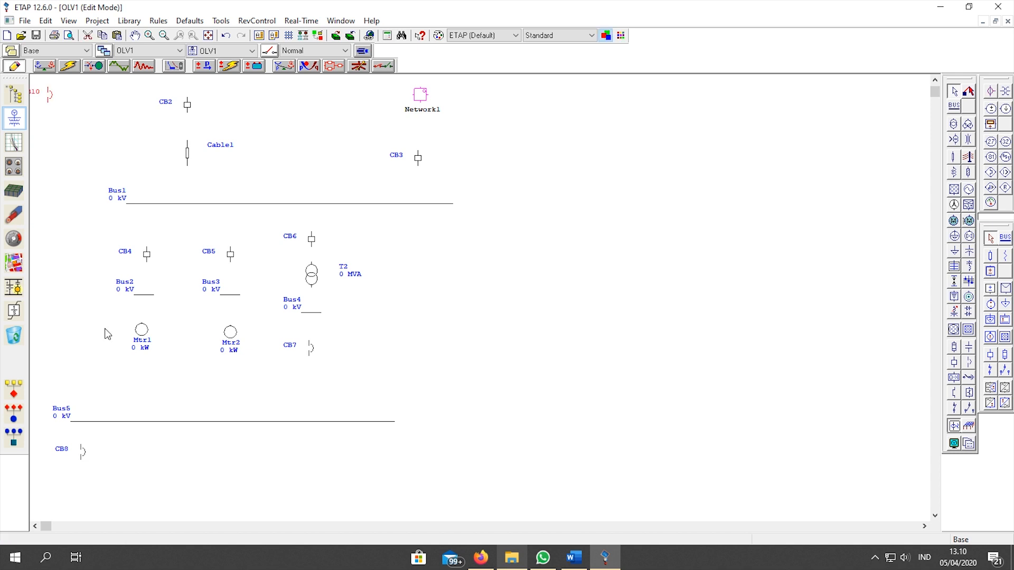
left_click_drag(50, 97, 120, 445)
left_click(163, 478)
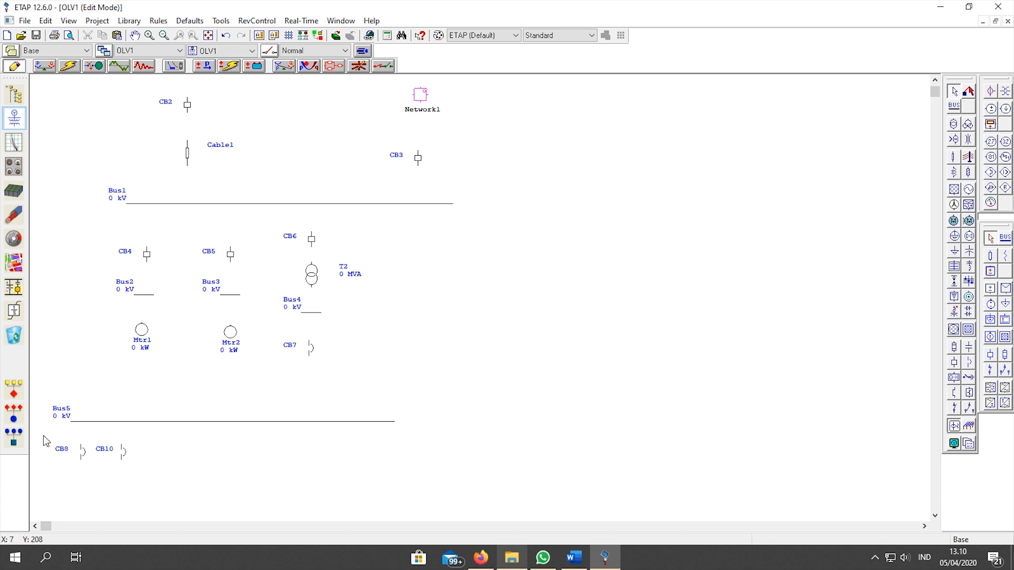
Copy the pair of breakers under Bus5 and place the copies in line to their right
left_click_drag(158, 471, 164, 475)
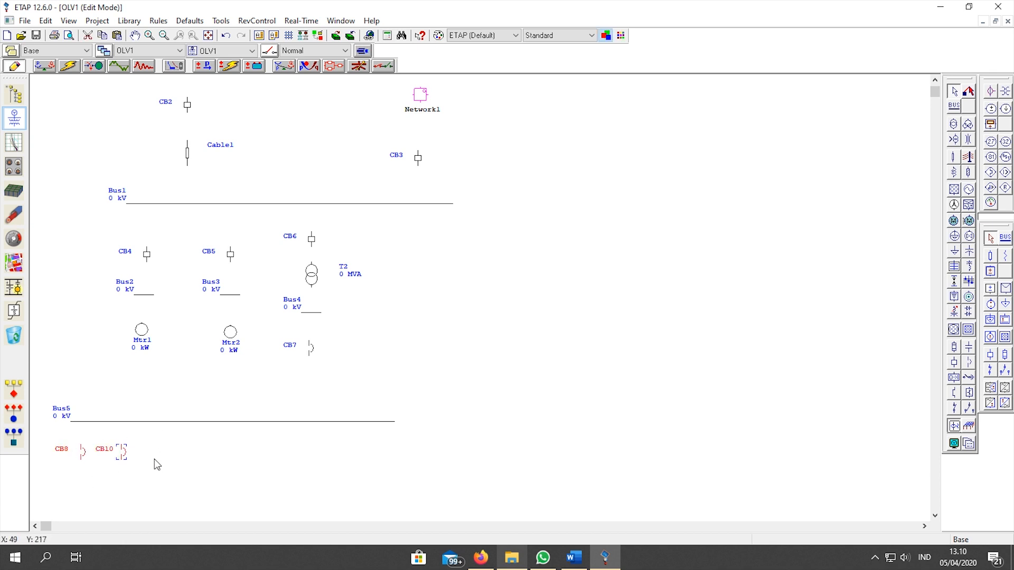
left_click(154, 459)
key("ctrl+v")
left_click_drag(94, 101, 213, 455)
left_click(310, 460)
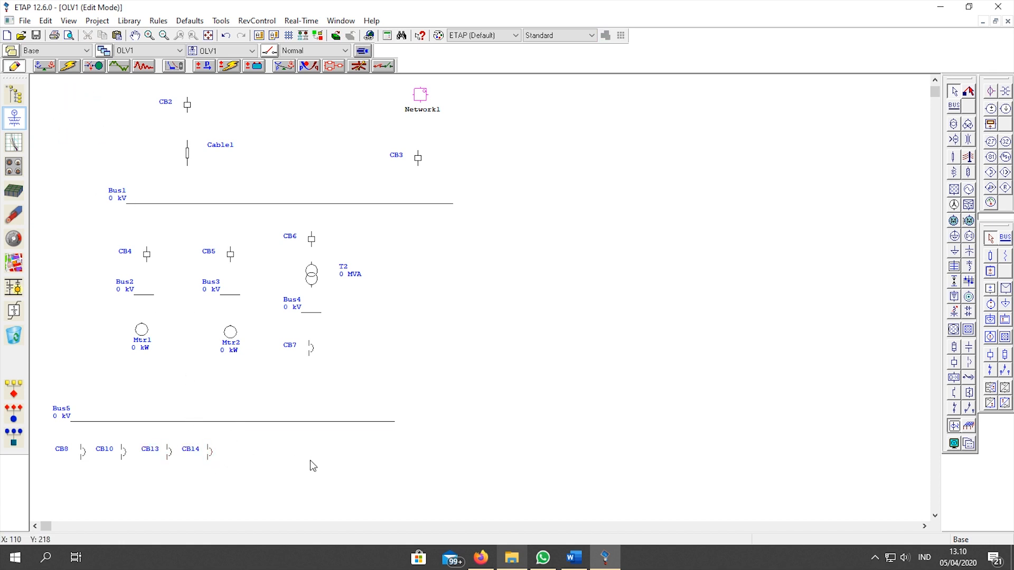
Shorten Bus5 slightly at its right end
left_click(349, 422)
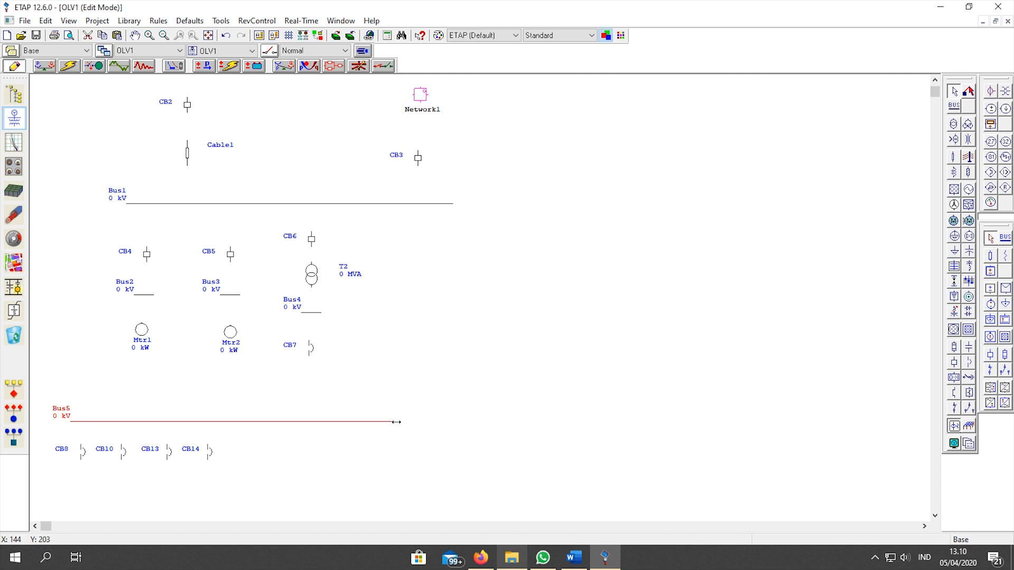
left_click_drag(369, 426, 369, 426)
left_click(443, 430)
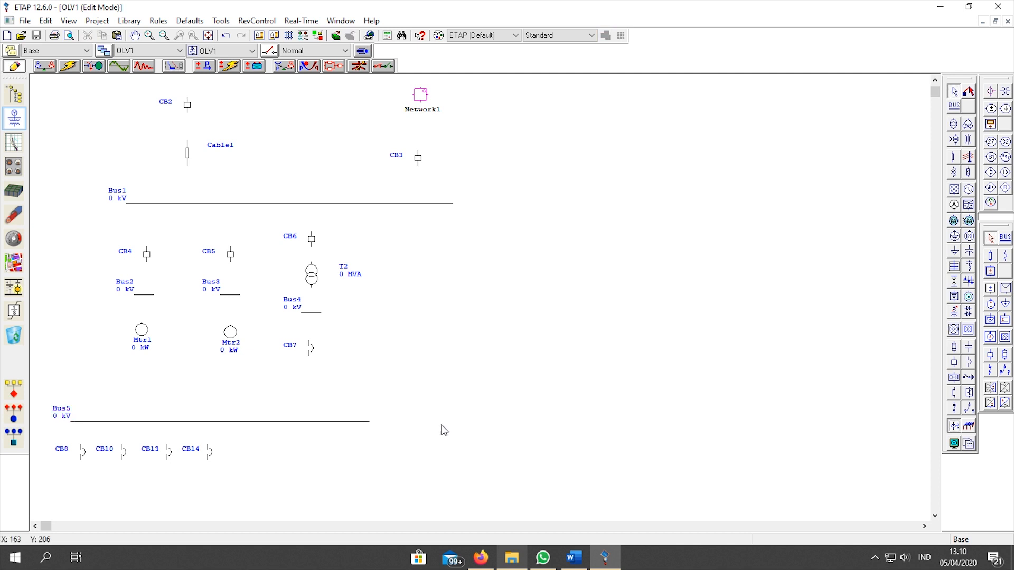
Place a low-voltage circuit breaker beyond the right end of Bus5, rotate it 90 degrees and shift it slightly left
left_click(970, 364)
left_click(462, 400)
left_click(465, 399)
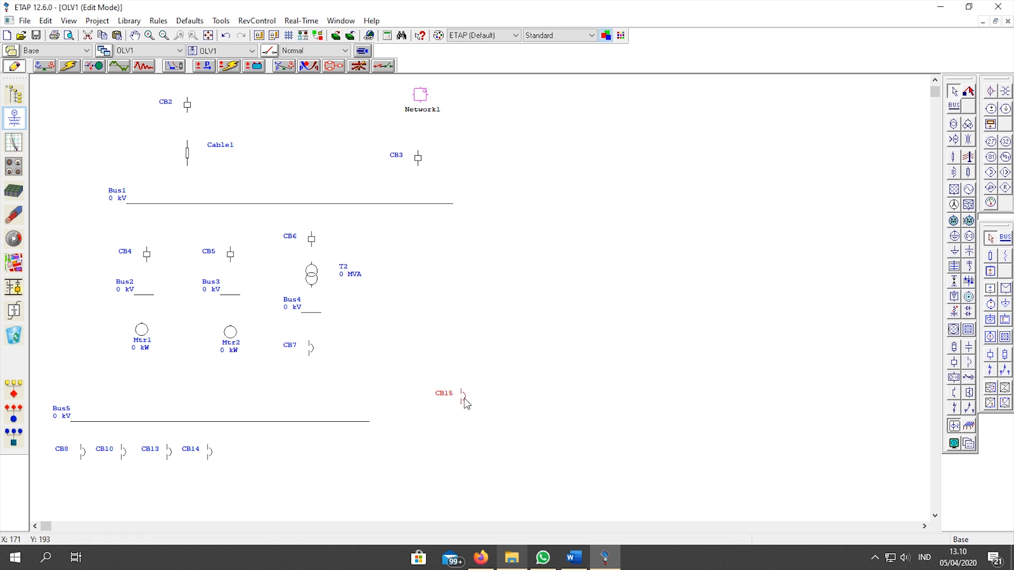
right_click(464, 401)
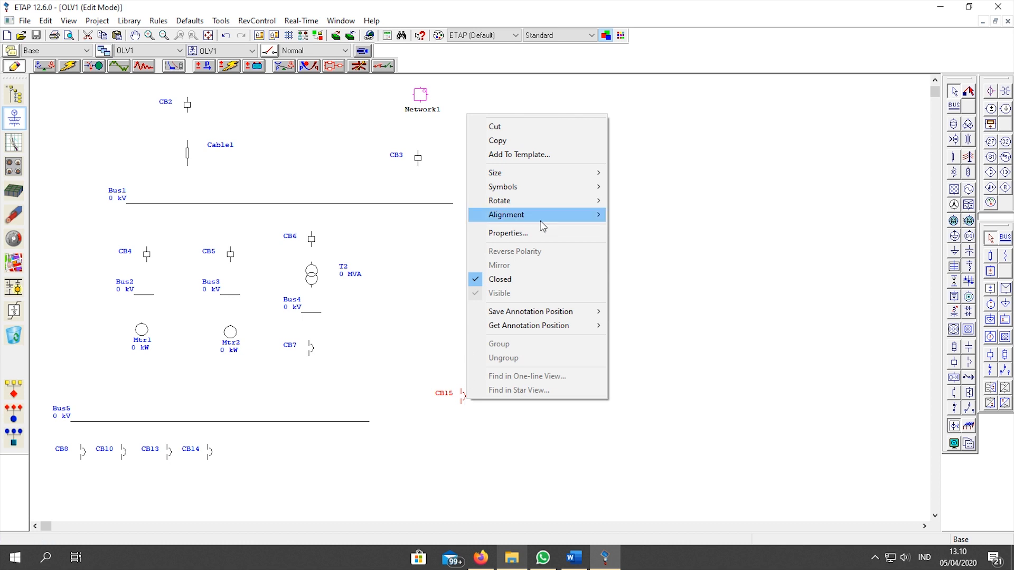
mouse_move(542, 204)
left_click(633, 215)
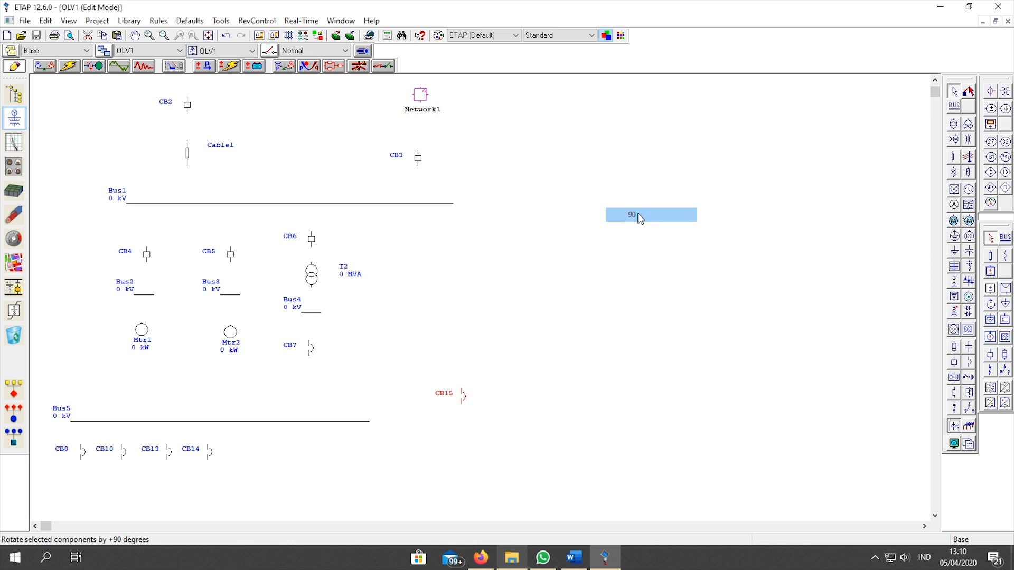
left_click_drag(462, 403, 449, 403)
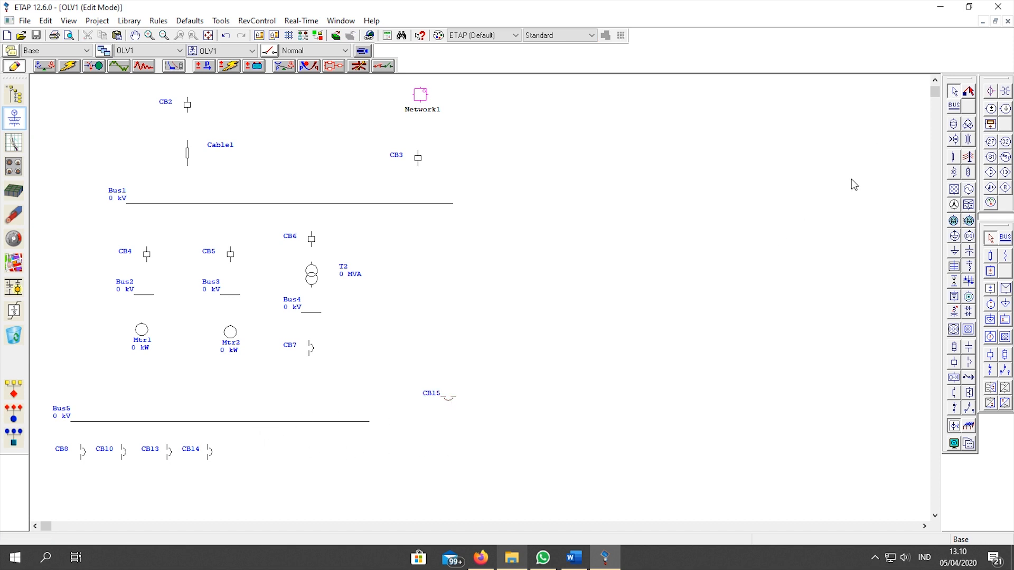
Place a bus to the right of the rotated breaker, about level with Bus5, and stretch it far to the right
left_click(954, 106)
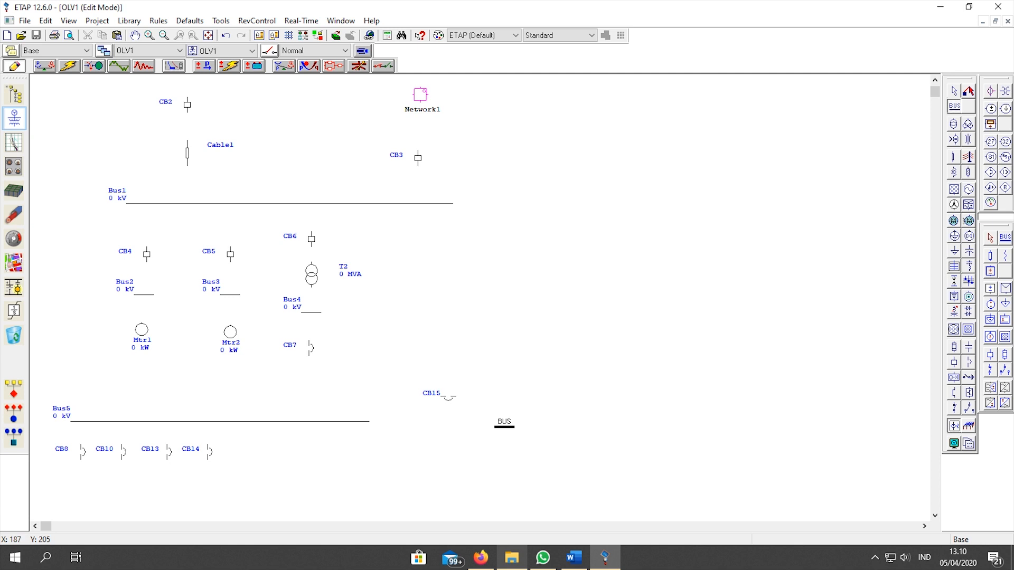
left_click(501, 425)
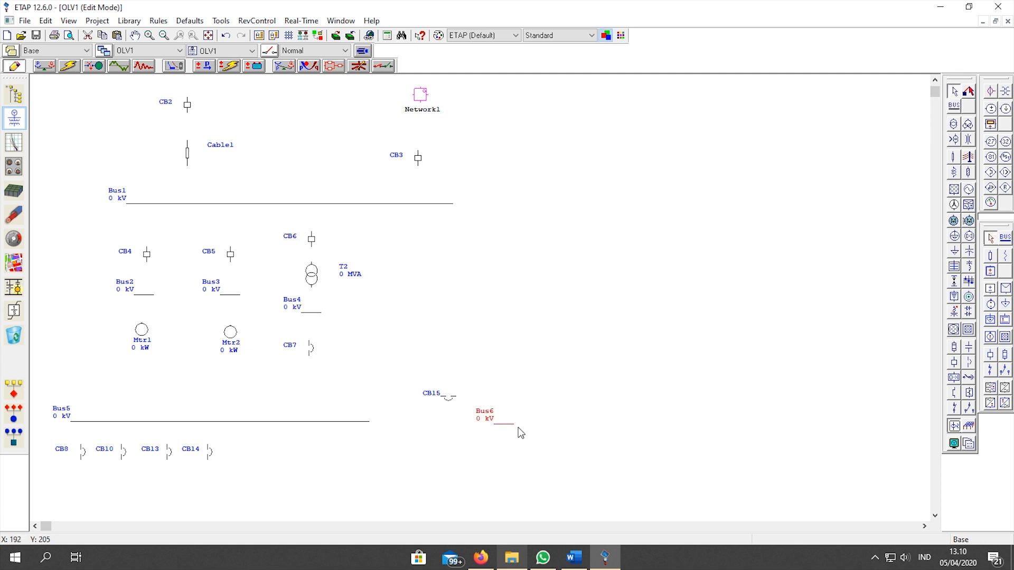
left_click_drag(515, 425, 784, 431)
left_click(768, 468)
Copy the four low-voltage breakers under Bus5 and place the copies in a row below Bus6
left_click_drag(248, 505, 41, 434)
left_click(340, 469)
key("ctrl+v")
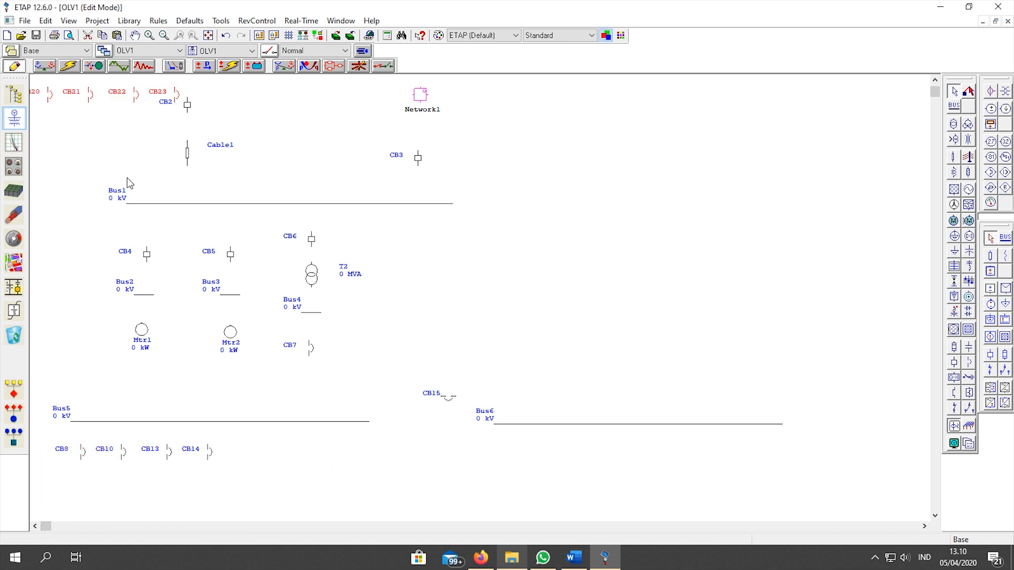
left_click_drag(181, 97, 671, 453)
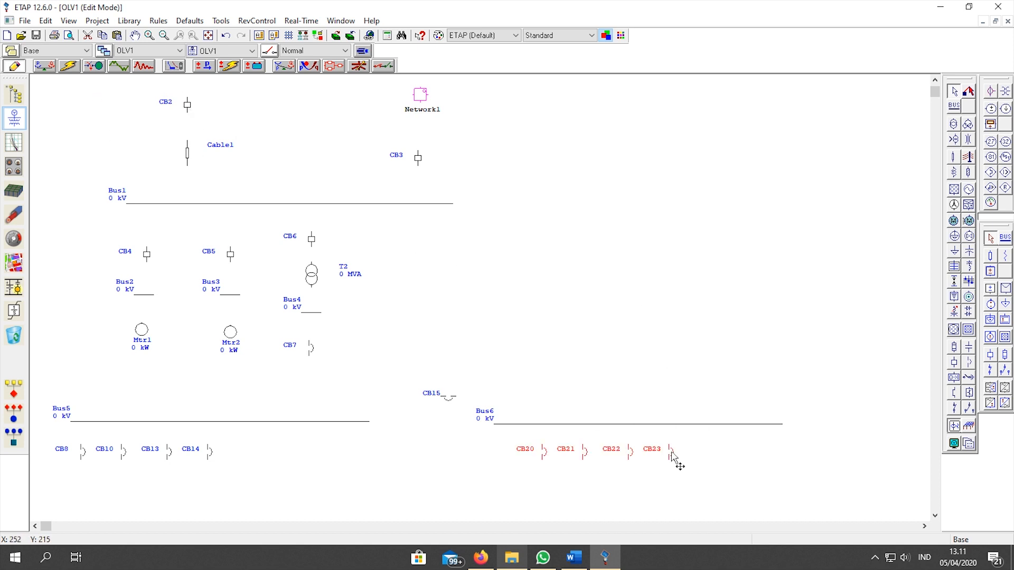
left_click(693, 463)
left_click(677, 452)
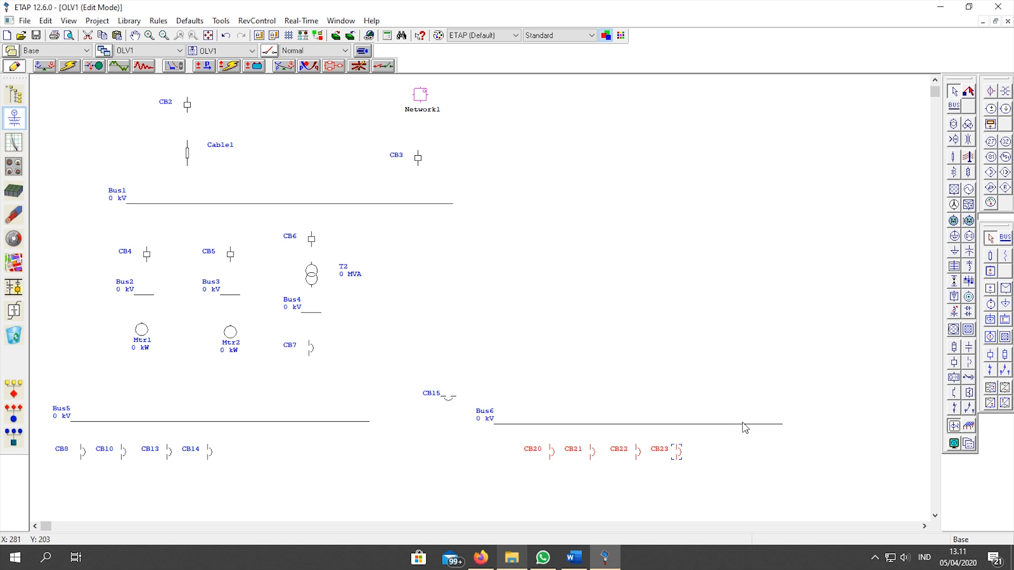
Place a fifth low-voltage circuit breaker below Bus6, in line to the right of the four copied breakers
left_click(969, 363)
left_click(710, 447)
left_click_drag(712, 448, 711, 454)
left_click(702, 454)
right_click(680, 455)
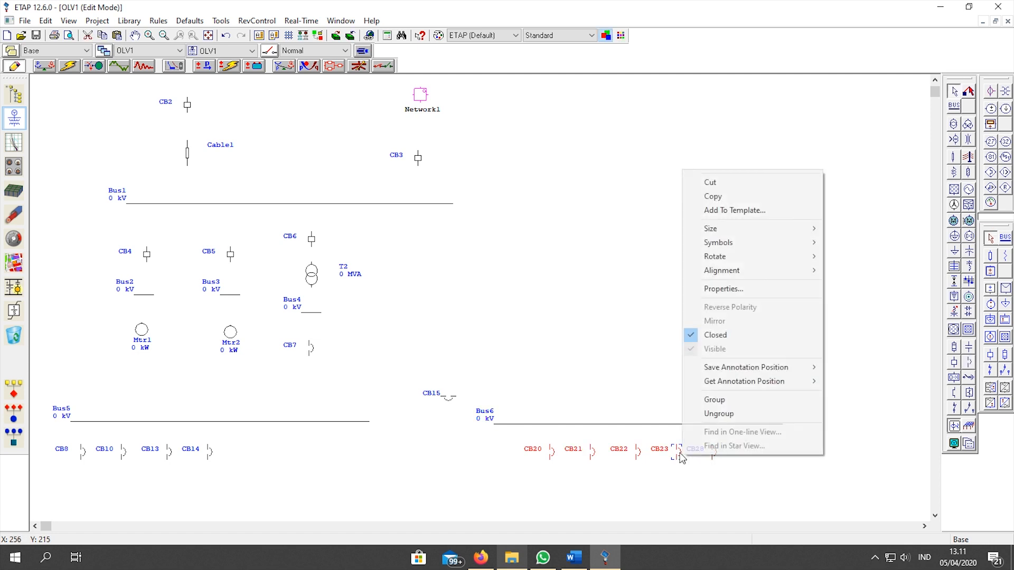
left_click(678, 463)
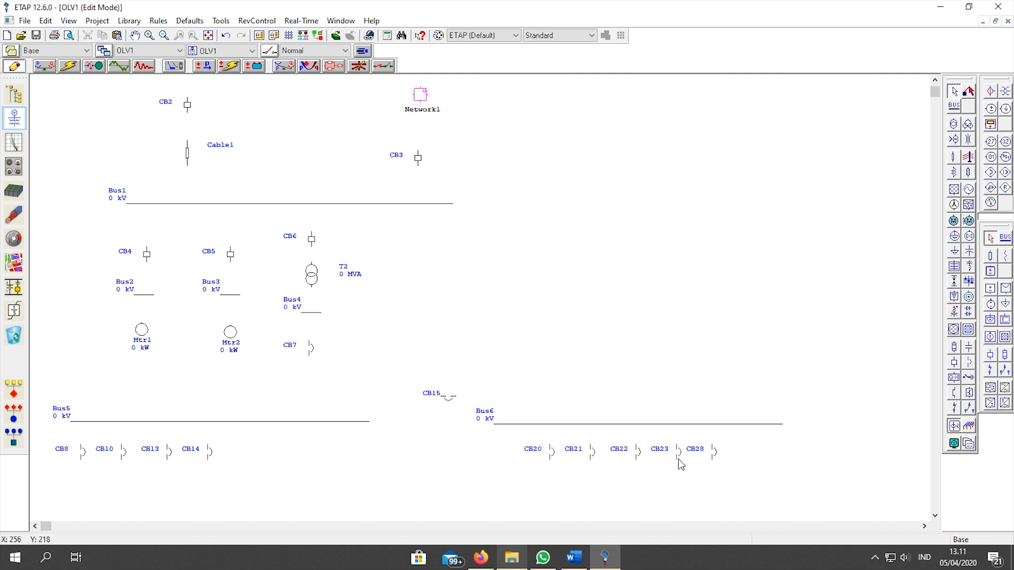
Ungroup the four copied breakers CB20 to CB23 below Bus6 and the original breakers below Bus5
left_click(680, 457)
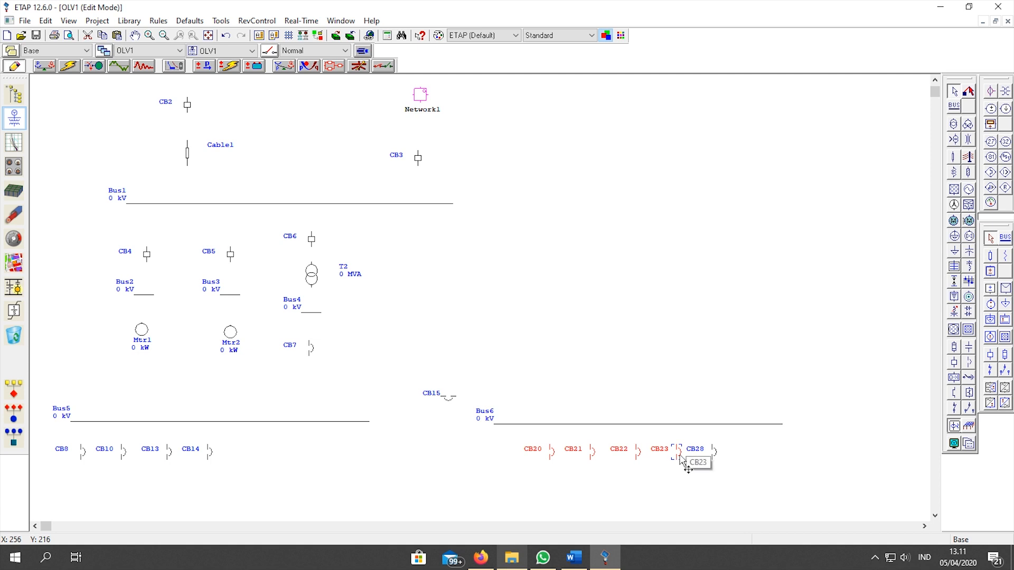
right_click(681, 459)
left_click(715, 418)
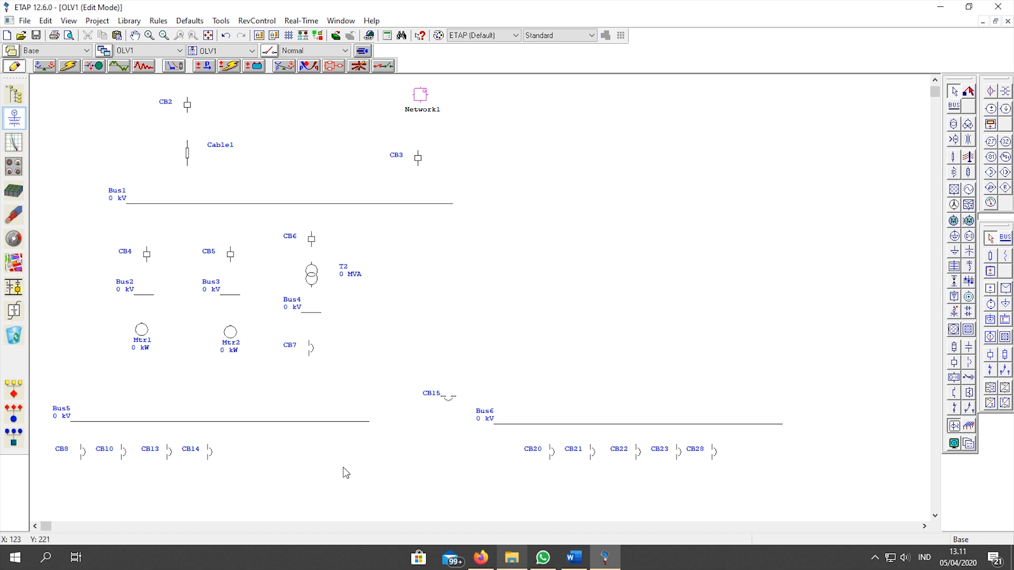
left_click(209, 455)
right_click(212, 459)
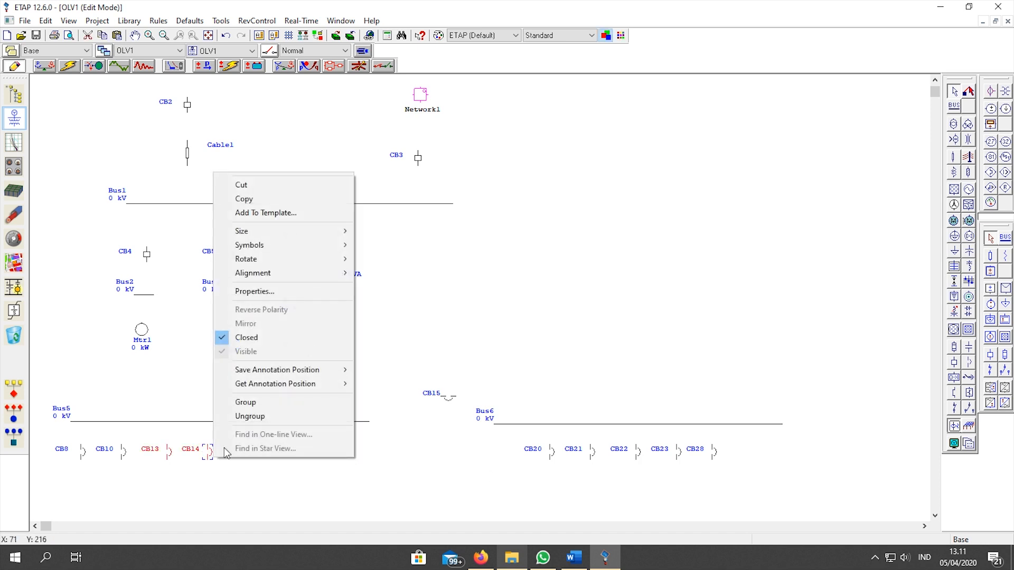
left_click(259, 416)
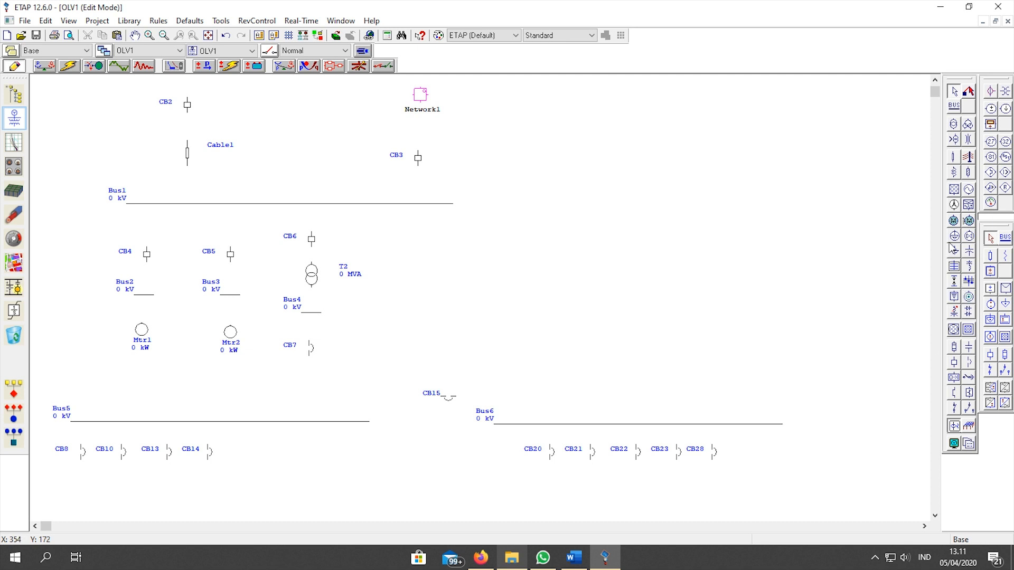
Stack a cable, a low-voltage circuit breaker and a generator vertically above the middle of Bus6, with the generator uppermost
left_click(954, 157)
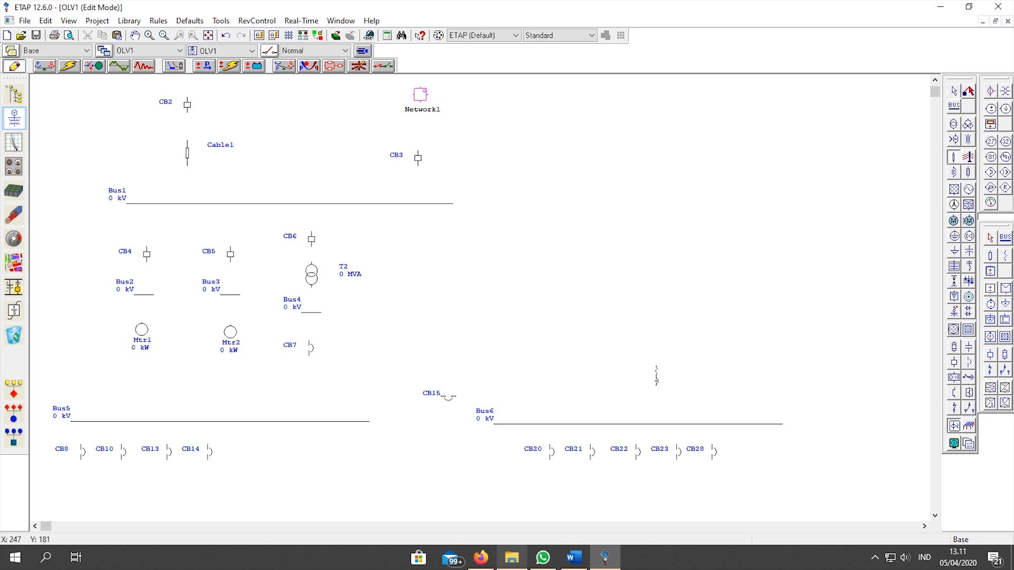
left_click(657, 391)
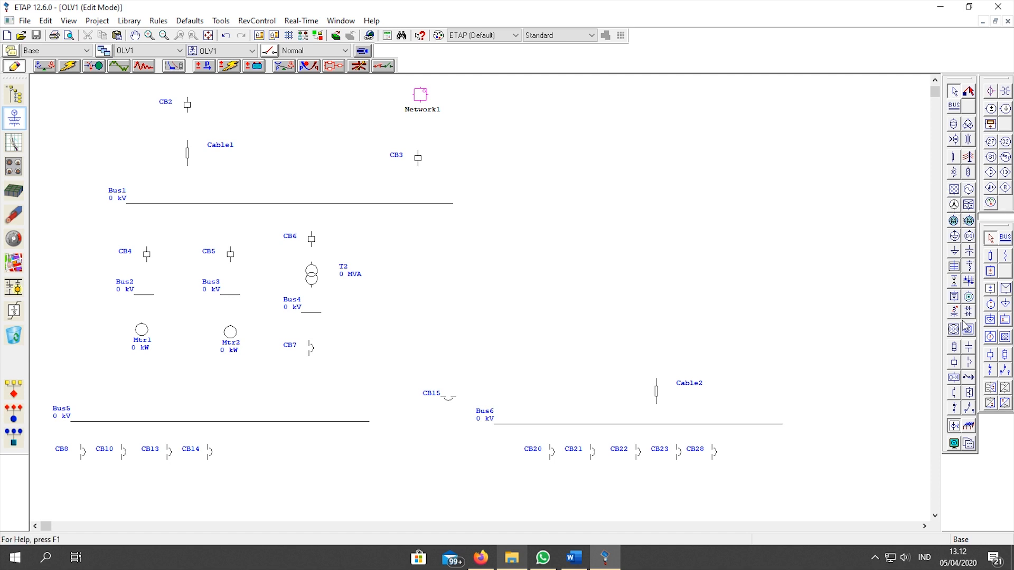
left_click(970, 363)
left_click(658, 350)
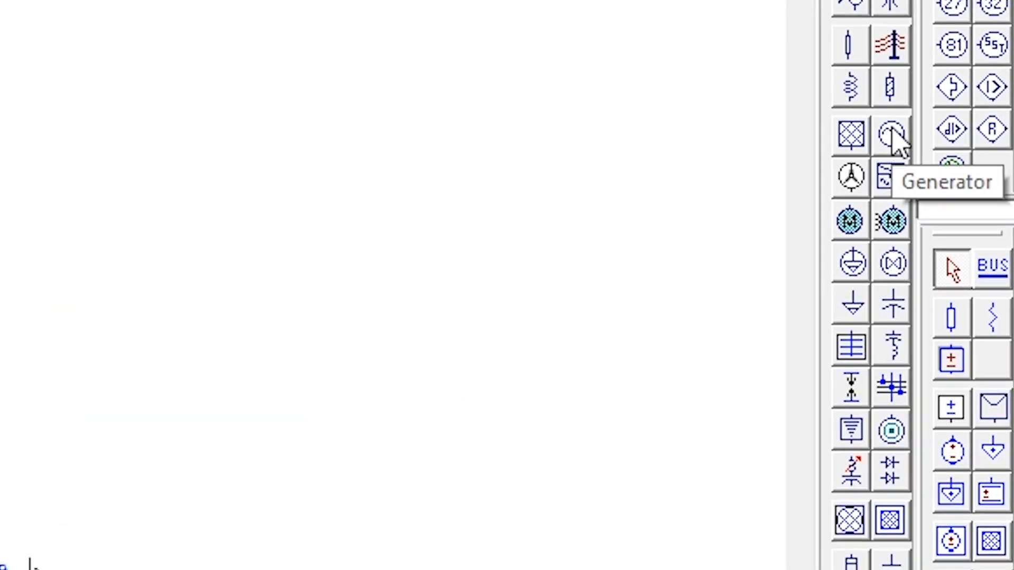
left_click(896, 150)
left_click(656, 316)
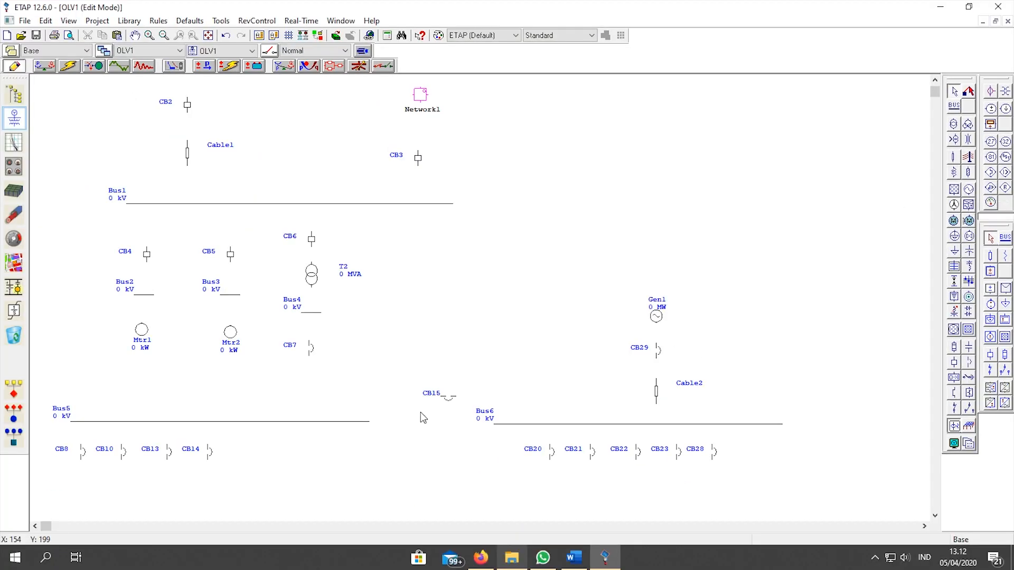
Place a static load directly below CB8 under Bus5
left_click(955, 253)
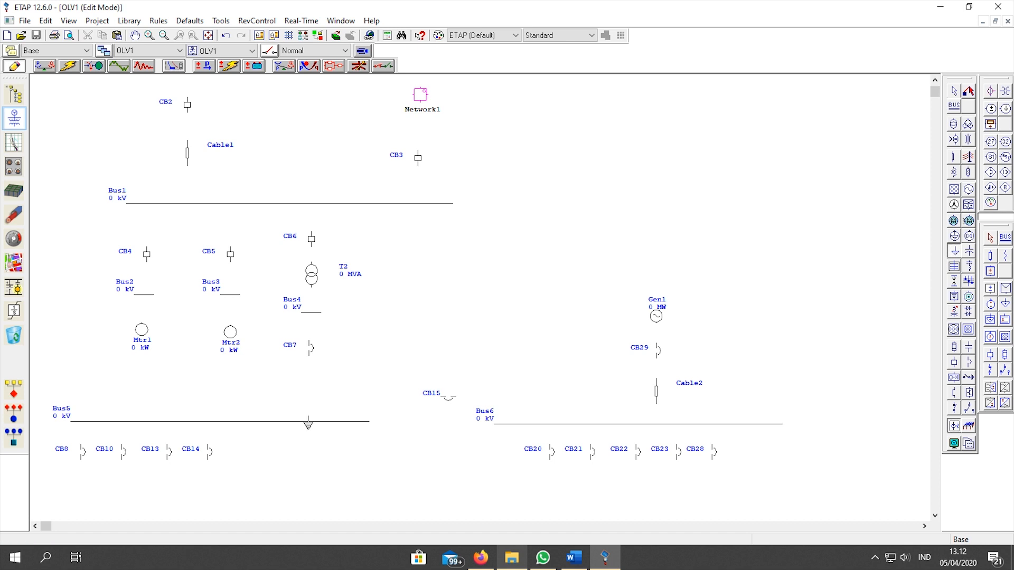
left_click(80, 491)
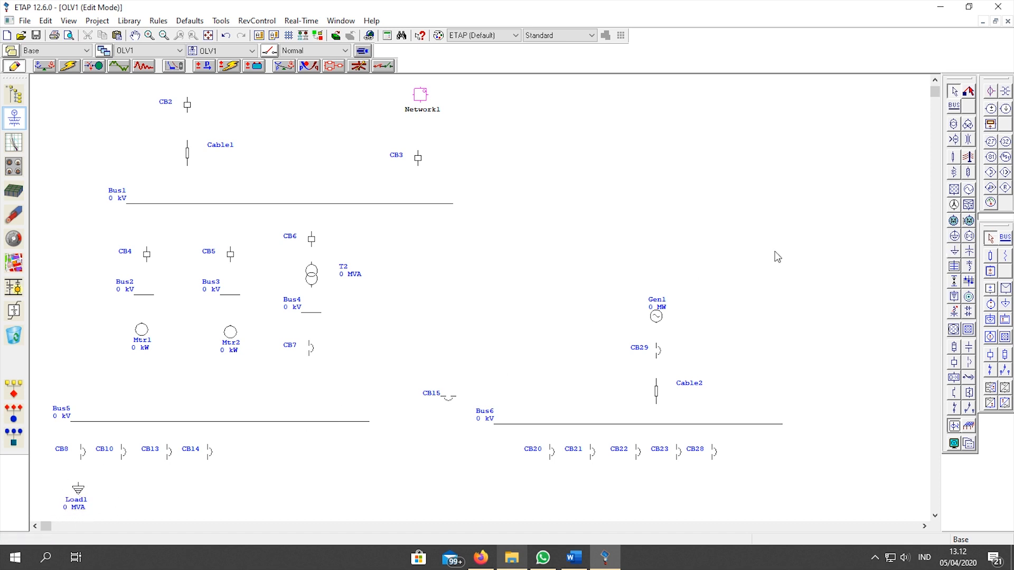
left_click(957, 242)
left_click(843, 277)
key("Delete")
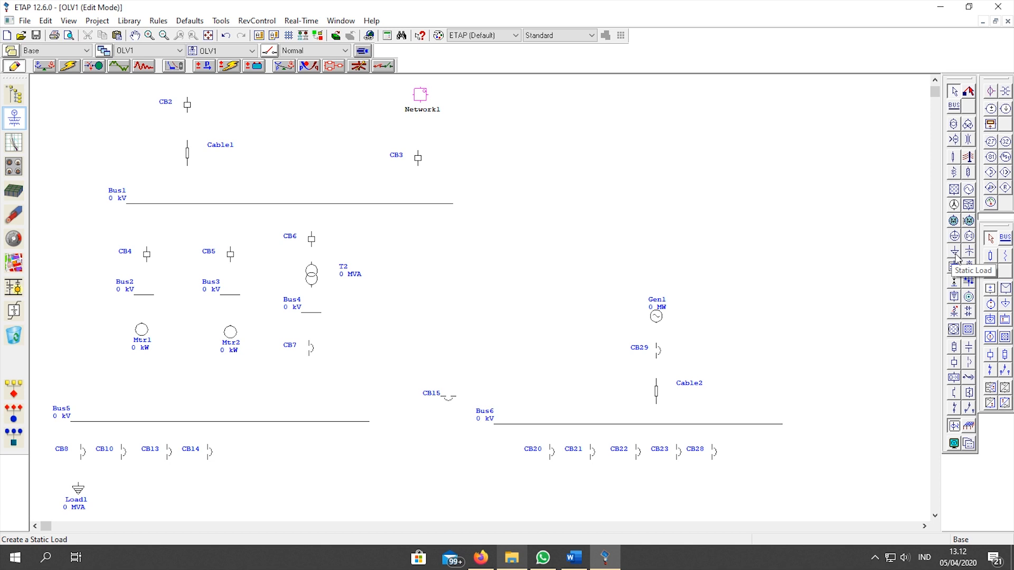
Place induction motors below CB10 and CB13 and a static load below CB14, in line with the first load
left_click(952, 222)
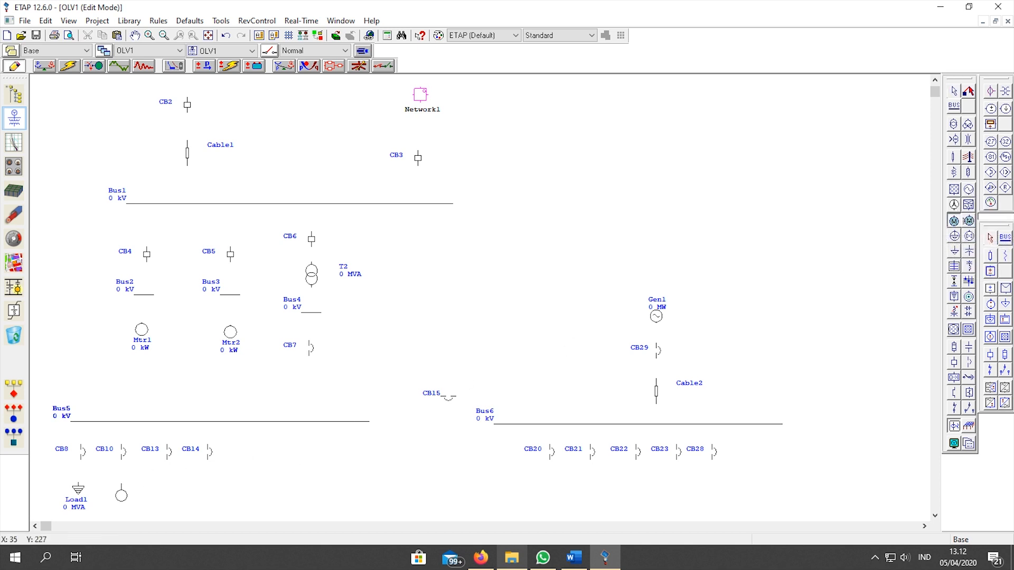
left_click(122, 491)
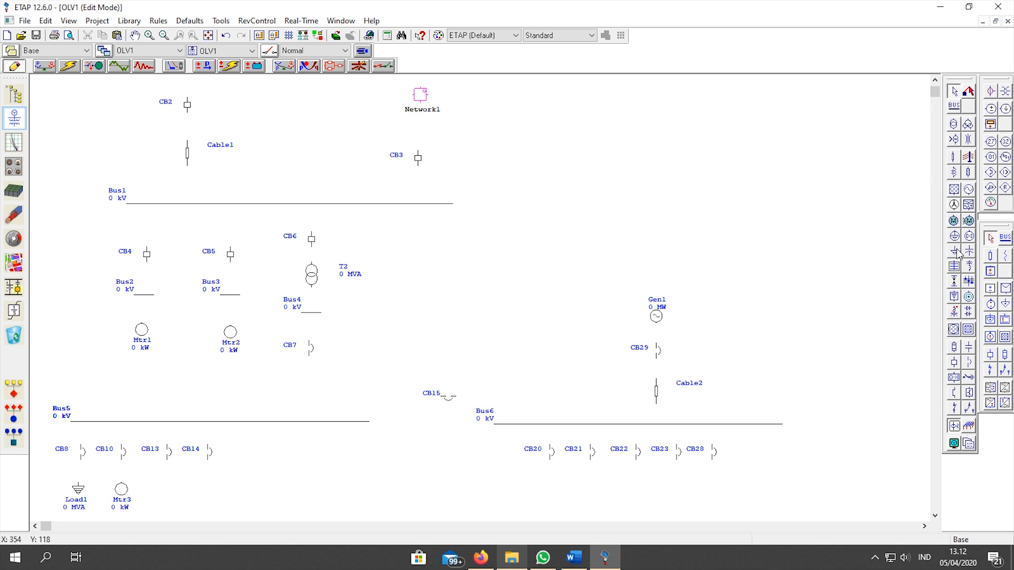
left_click(954, 220)
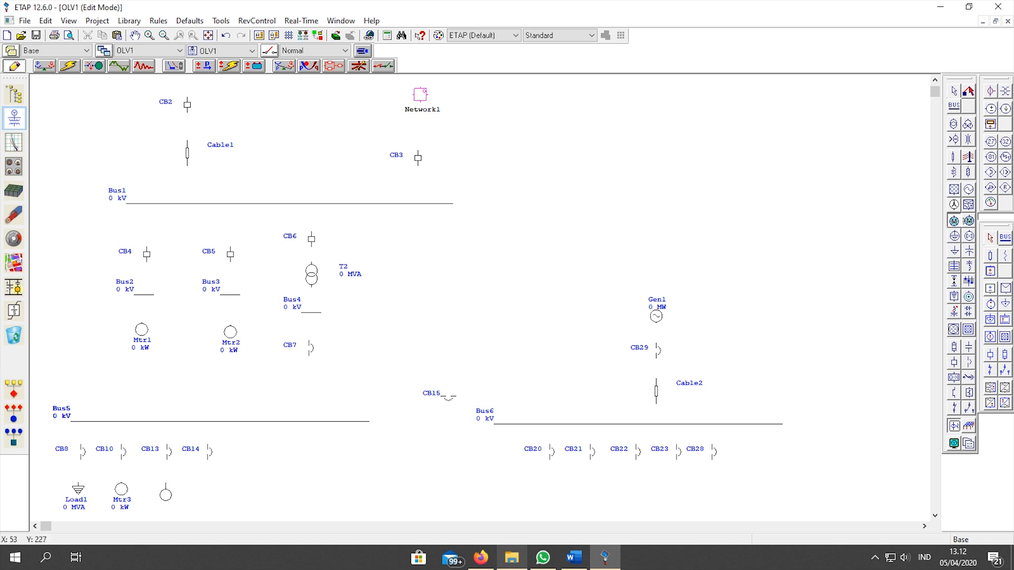
left_click(165, 490)
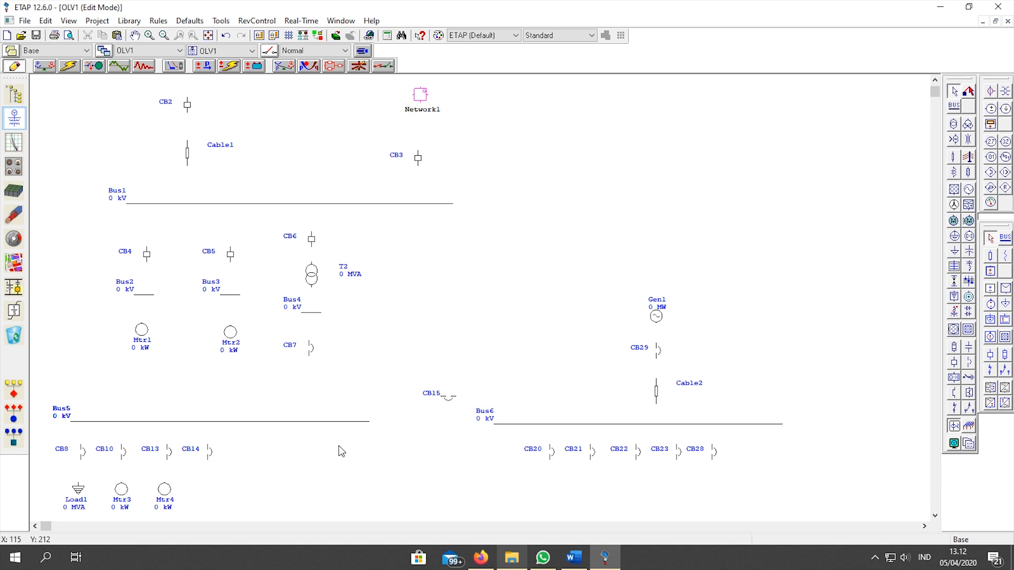
left_click(954, 251)
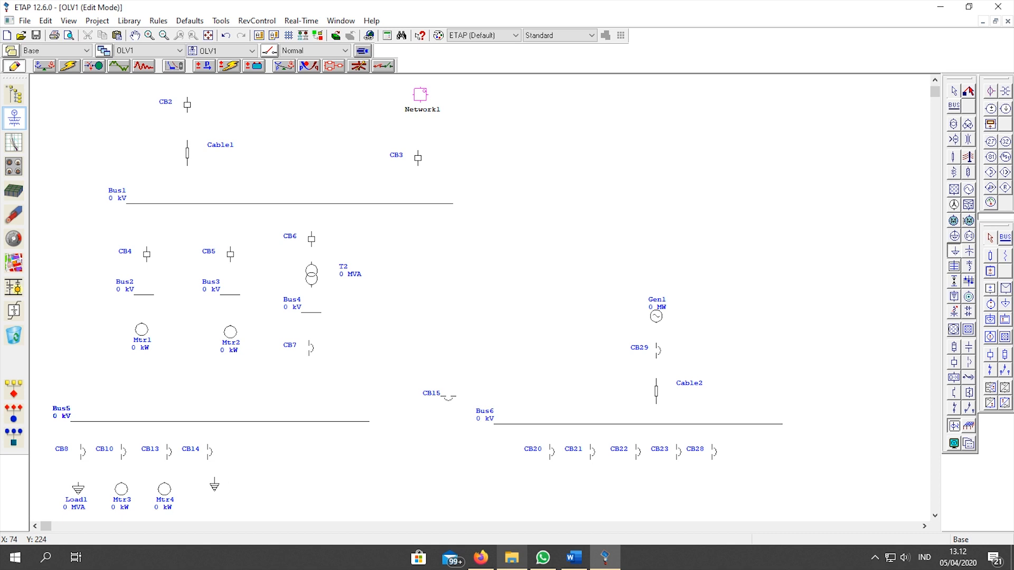
left_click(208, 487)
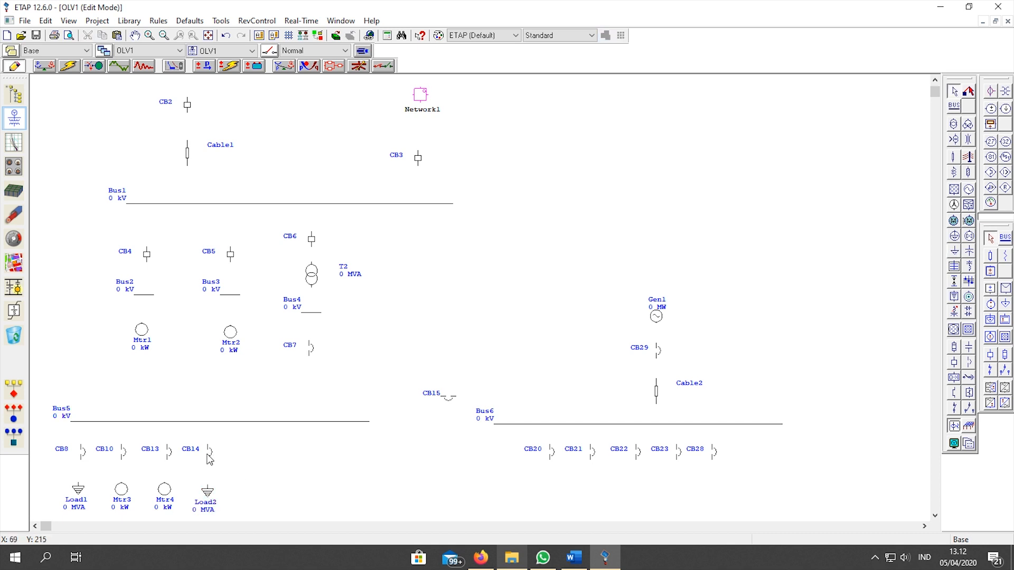
Copy CB14 with the load below it, place the copy to the right in the same rows, and ungroup it
left_click_drag(186, 434, 237, 516)
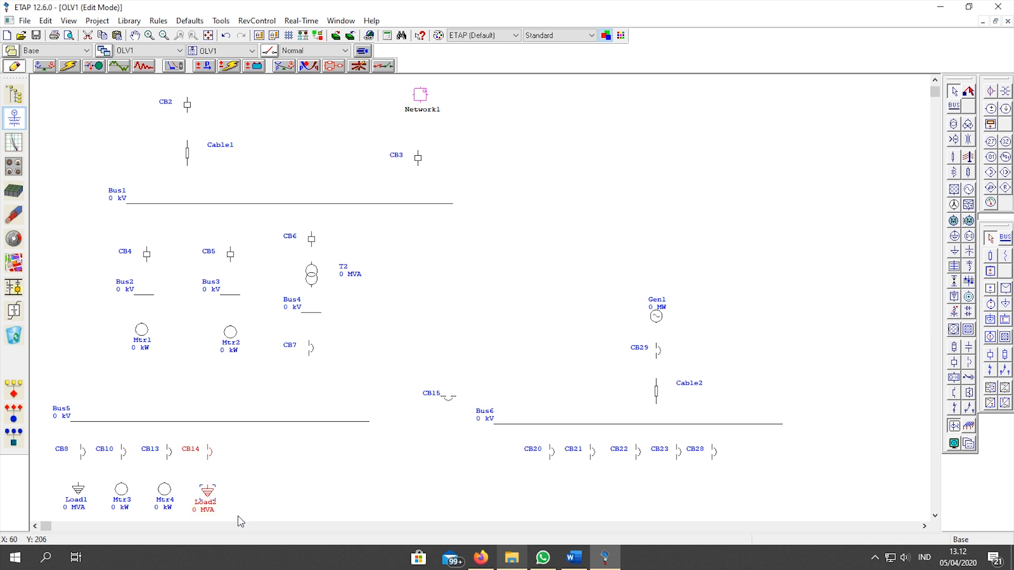
left_click(266, 485)
key("ctrl+v")
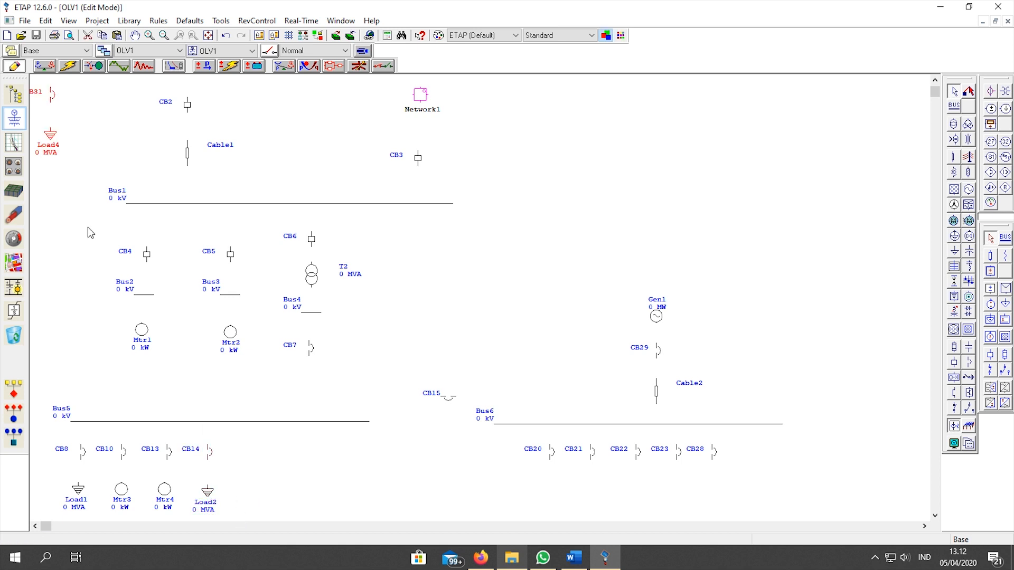
left_click_drag(56, 141, 256, 502)
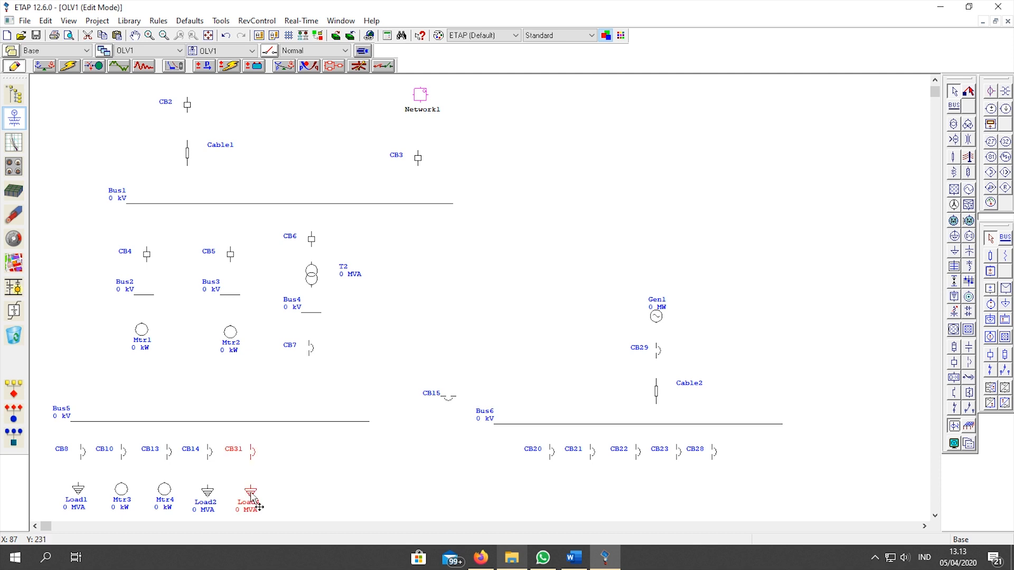
right_click(256, 501)
left_click(303, 454)
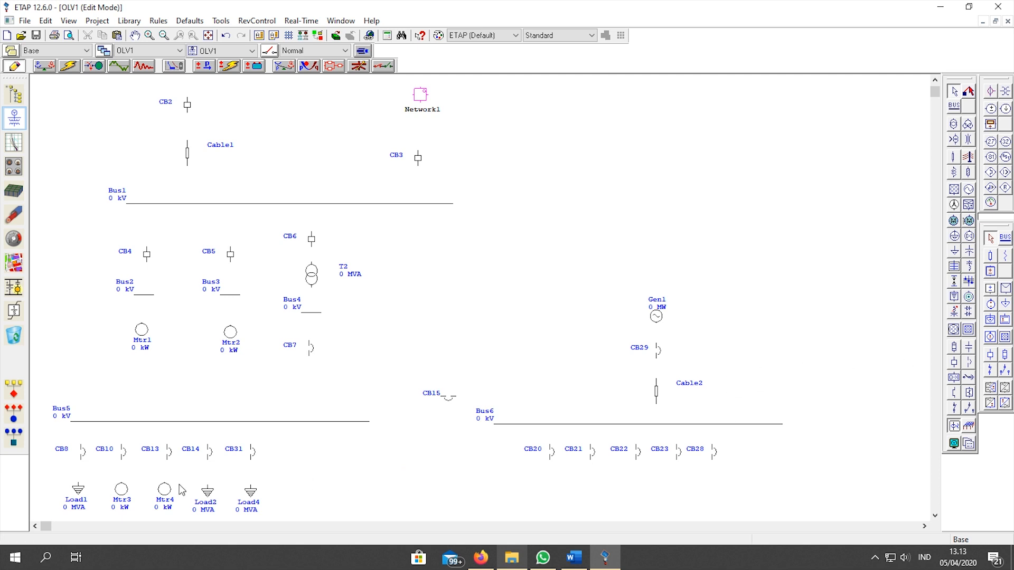
Copy the row of three static loads and two motors under Bus5 to below the Bus6 breakers and ungroup the copies
left_click_drag(34, 472, 316, 516)
left_click(515, 491)
key("ctrl+v")
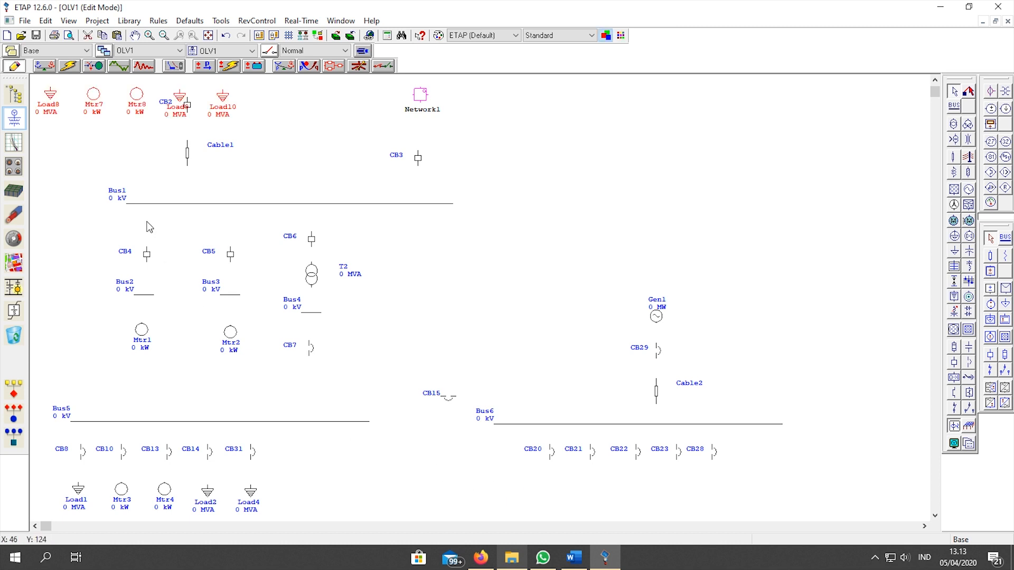
left_click_drag(222, 110, 722, 497)
left_click(744, 497)
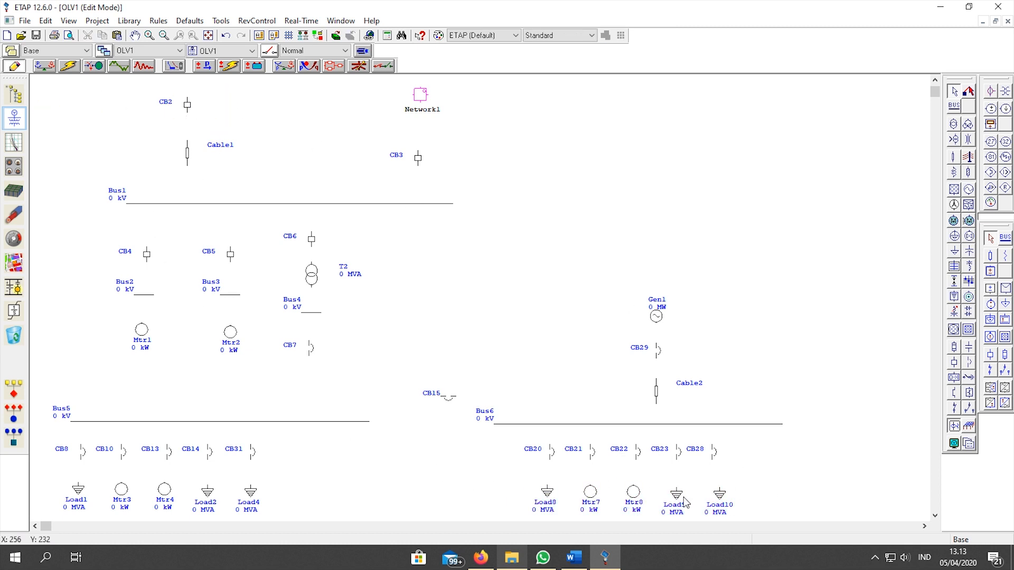
right_click(633, 498)
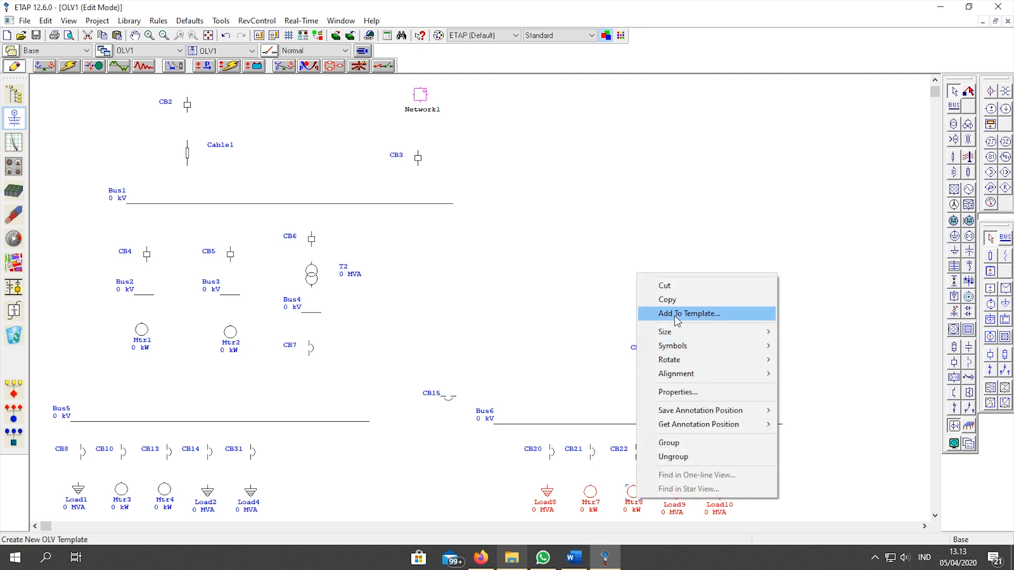
left_click(682, 442)
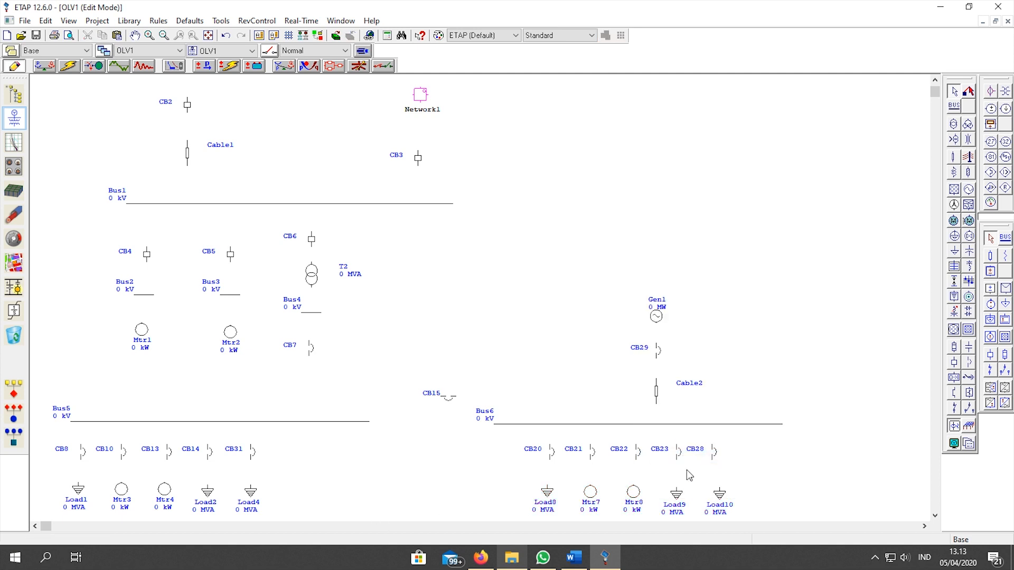
Shift CB23, CB28 and Mtr8 slightly right so the breakers below Bus6 line up with their loads and motors
left_click_drag(717, 458, 682, 453)
left_click(730, 484)
left_click_drag(633, 492, 635, 493)
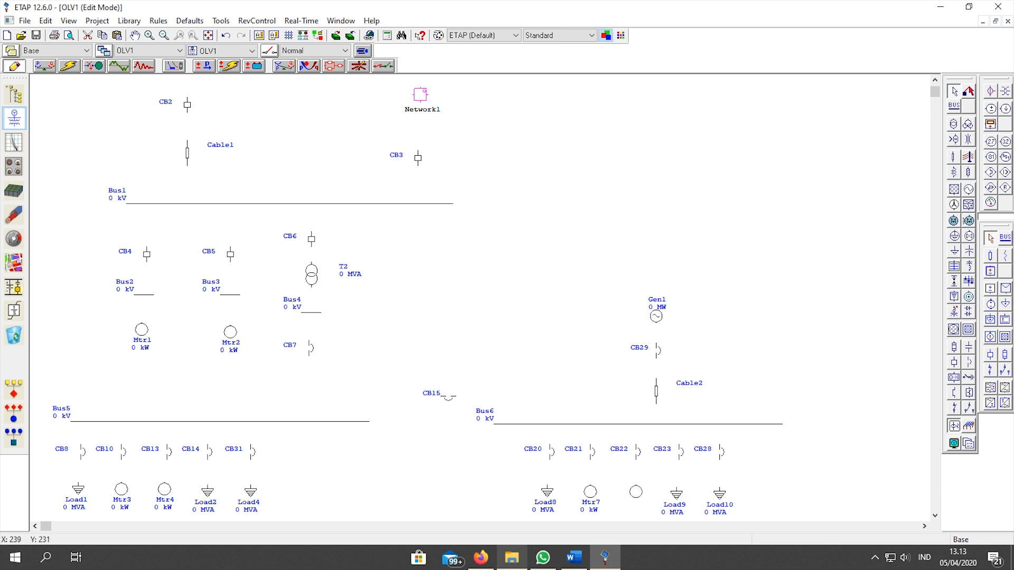
left_click(731, 494)
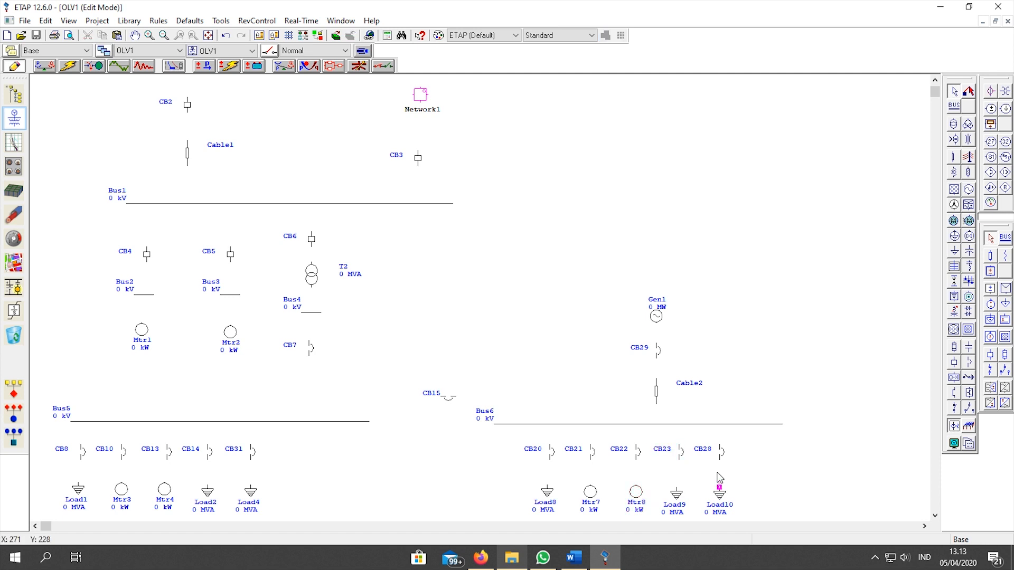
Connect the three loads and two motors below Bus6 to their breakers, straighten Load9 and Load8, and connect the breakers to Bus6
left_click_drag(721, 467, 719, 458)
left_click_drag(676, 487, 679, 459)
left_click_drag(676, 495, 679, 496)
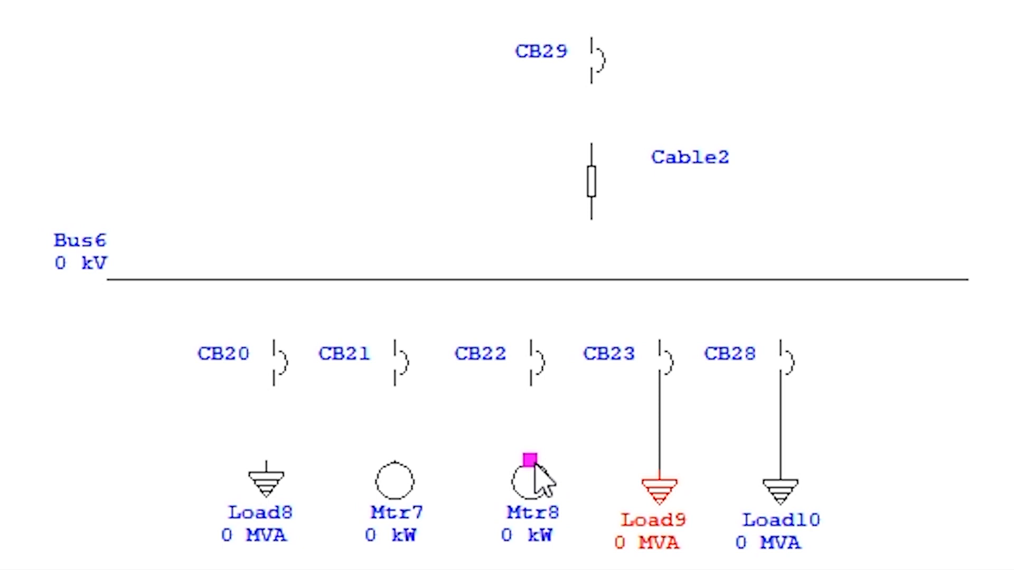
left_click_drag(536, 464, 531, 395)
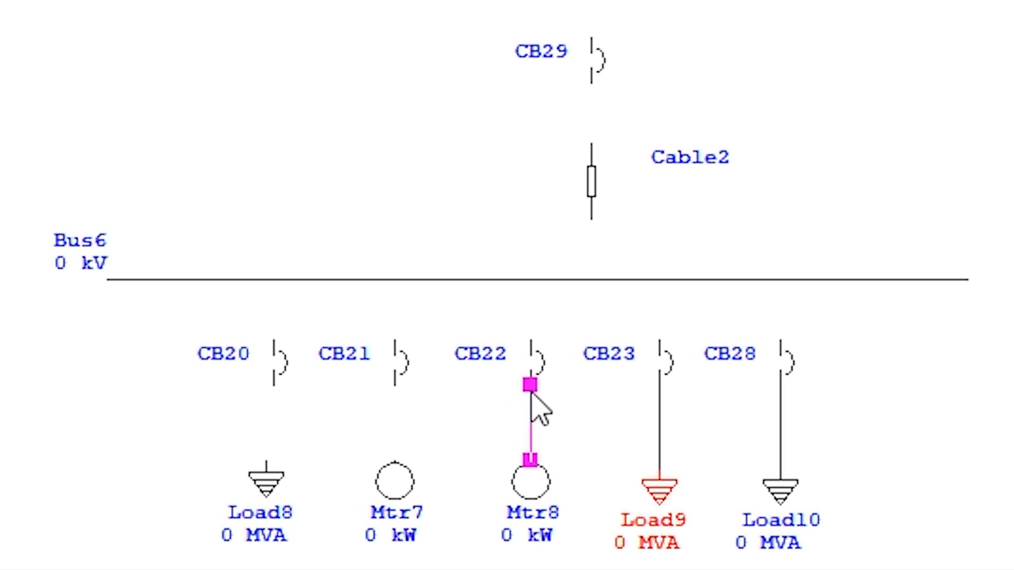
left_click_drag(532, 395, 532, 396)
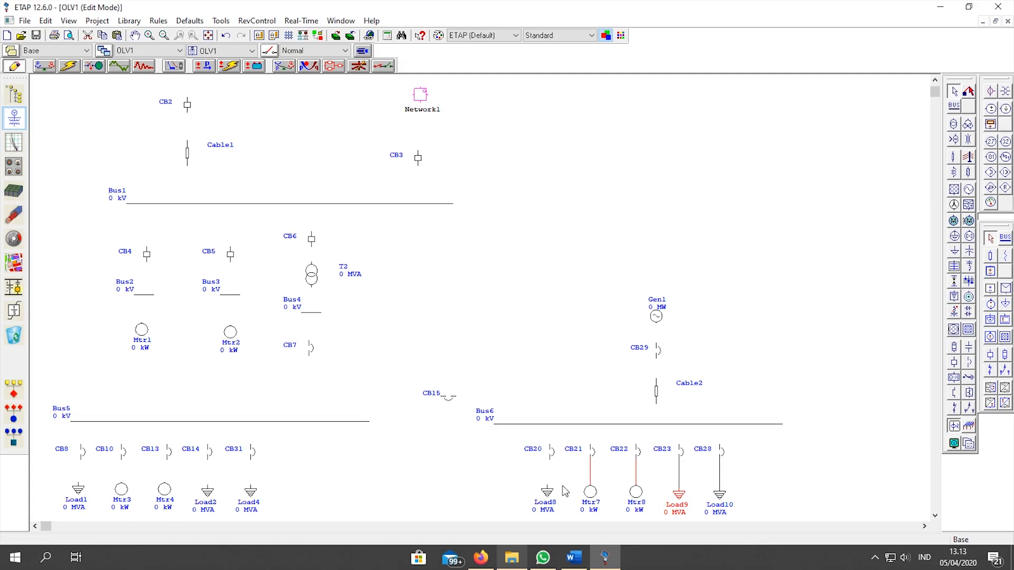
left_click_drag(548, 485, 550, 461)
left_click(549, 495)
left_click(496, 494)
left_click_drag(549, 442, 549, 425)
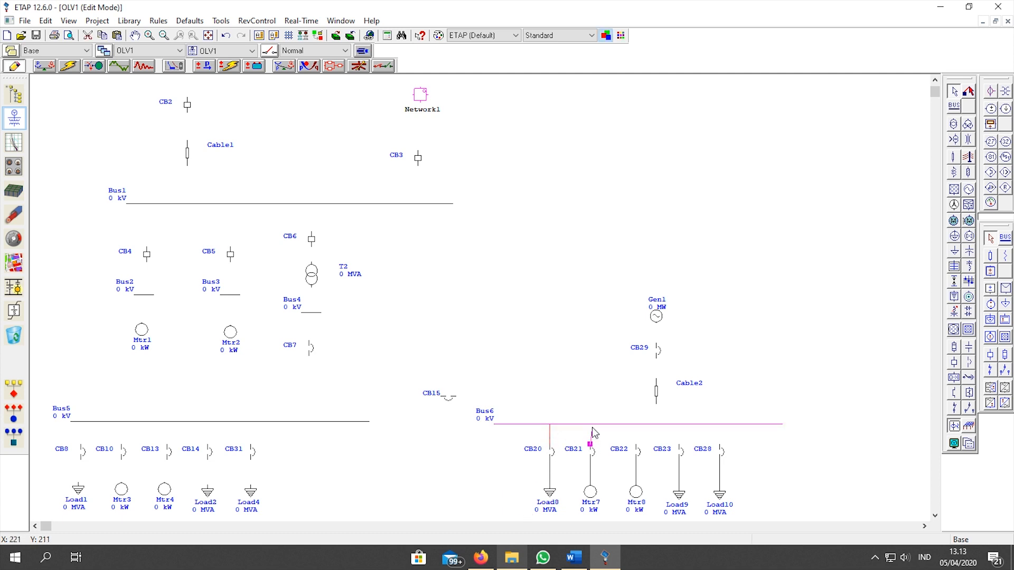
left_click_drag(591, 429, 719, 426)
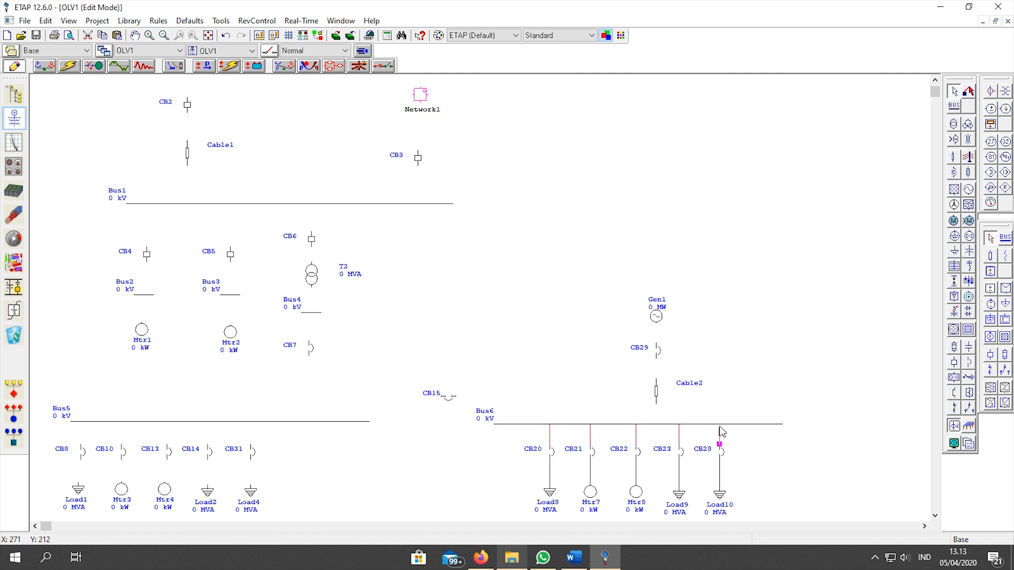
Connect Gen1 through CB29 and Cable2 to Bus6, and tie Bus6 to Bus5 through CB15
left_click_drag(657, 405, 656, 425)
left_click_drag(656, 381, 657, 323)
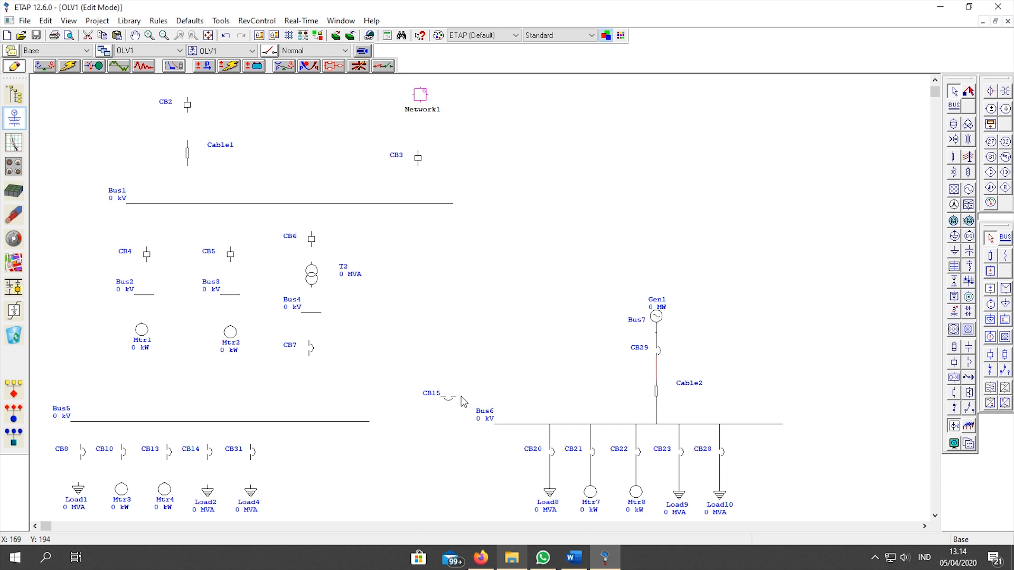
left_click_drag(458, 403, 522, 424)
left_click_drag(441, 401, 335, 421)
Connect the three loads and two motors below Bus5 through their breakers to Bus5, aligning Load1 with CB8
left_click_drag(251, 444, 250, 422)
left_click_drag(251, 460, 250, 459)
left_click_drag(207, 485, 208, 422)
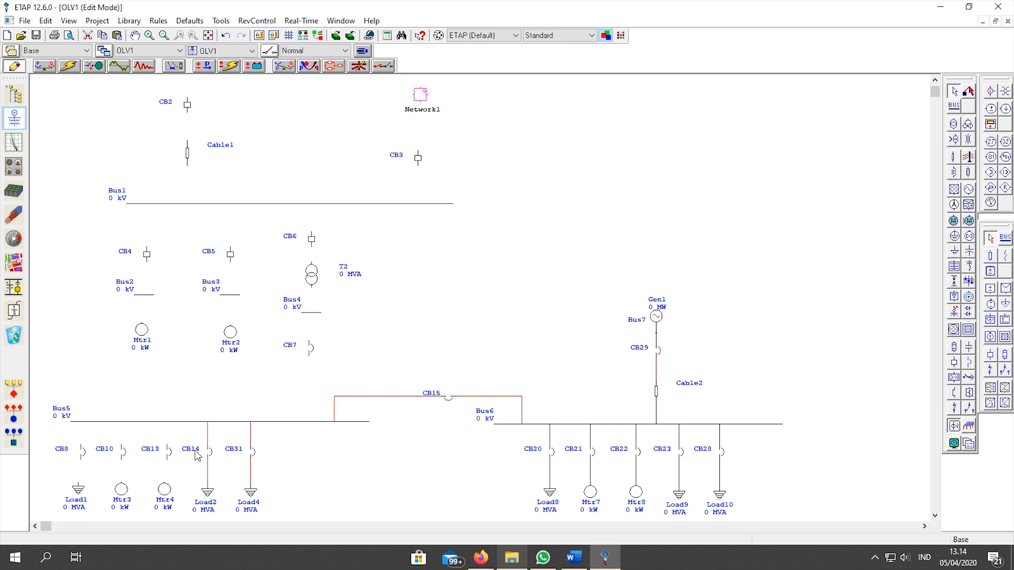
left_click_drag(168, 464, 167, 422)
left_click_drag(122, 482, 121, 422)
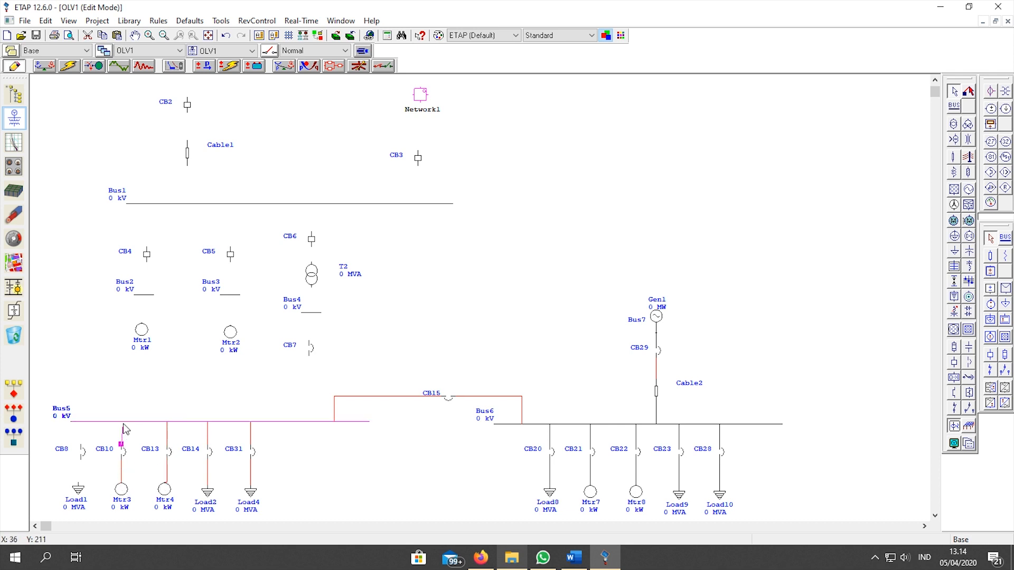
left_click_drag(78, 483, 81, 459)
left_click_drag(80, 491, 82, 491)
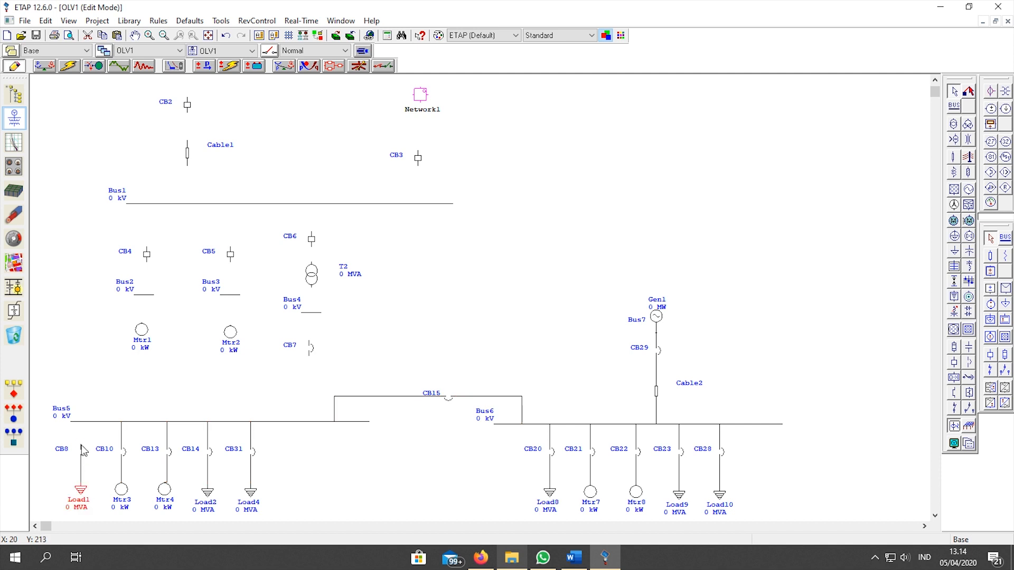
left_click_drag(81, 445, 81, 423)
Connect CB7, Bus4, transformer T2 and CB6 in series between Bus5 and Bus1
left_click_drag(313, 364, 305, 422)
left_click_drag(306, 384, 307, 385)
mouse_move(309, 344)
left_mouse_down()
mouse_move(309, 303)
mouse_move(311, 313)
left_mouse_up()
left_click_drag(313, 277, 312, 246)
left_click_drag(312, 242, 304, 216)
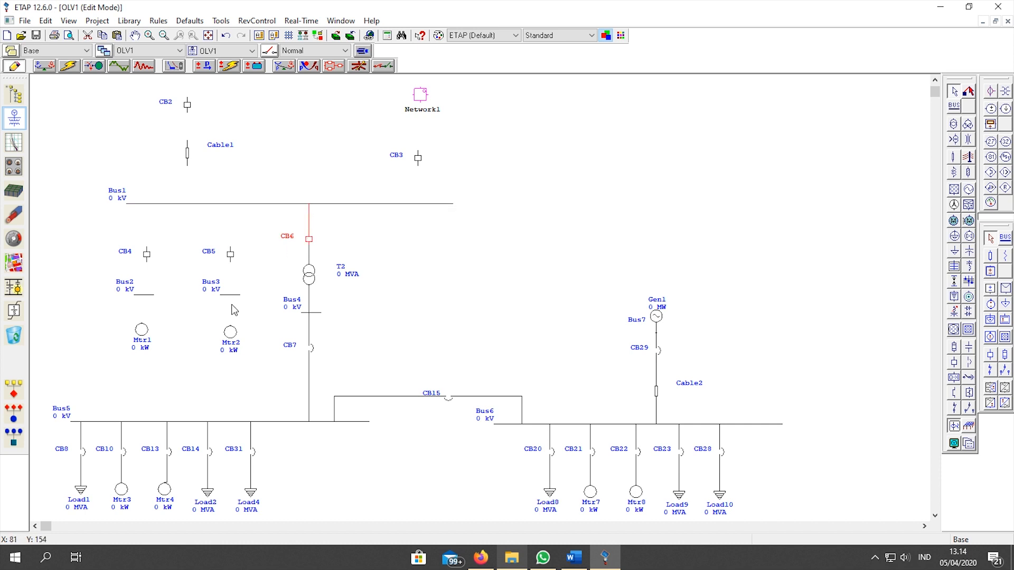
Connect Mtr2 through Bus3 and CB5 to Bus1, and Mtr1 through Bus2 and CB4 to Bus1
left_click_drag(230, 259, 230, 326)
left_click_drag(230, 242, 230, 206)
left_click_drag(141, 330, 146, 295)
left_click(147, 256)
left_click_drag(147, 231, 188, 263)
Connect U1 to Bus1 through CB1, T1, CB2 and Cable1, and tie Network1 to Bus1 through CB3
scroll(148, 212, "up", 3)
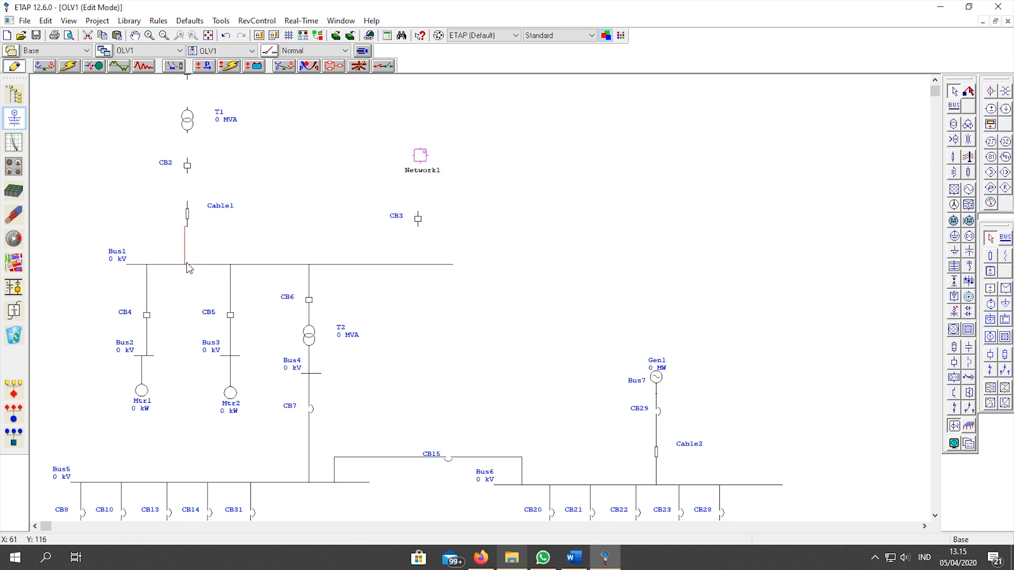
left_click_drag(187, 203, 185, 81)
left_click_drag(417, 230, 415, 265)
left_click_drag(417, 211, 420, 171)
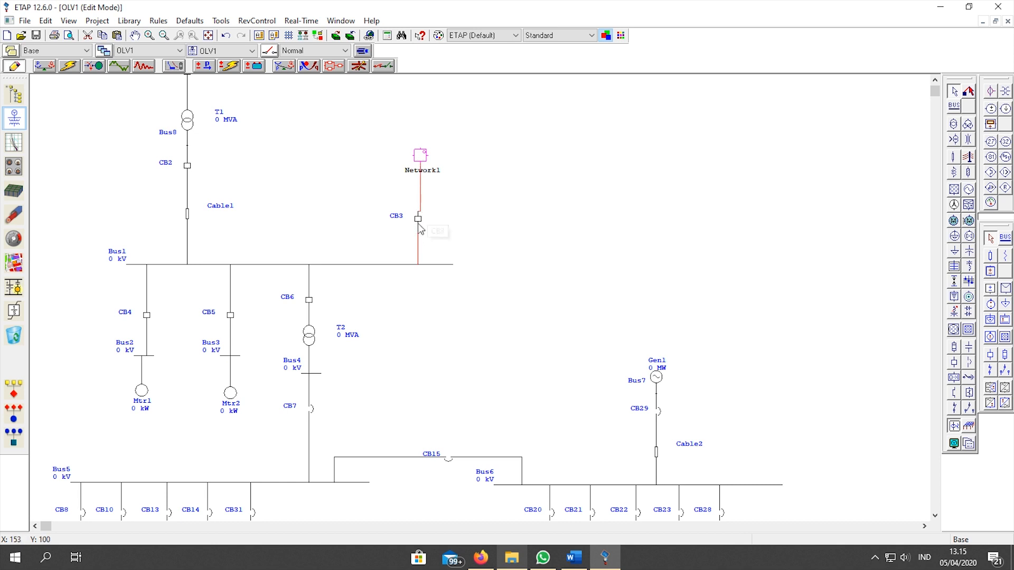
left_click(450, 231)
scroll(449, 230, "down", 3)
scroll(449, 245, "up", 9)
scroll(447, 250, "down", 5)
scroll(435, 256, "up", 3)
left_click_drag(188, 141, 188, 123)
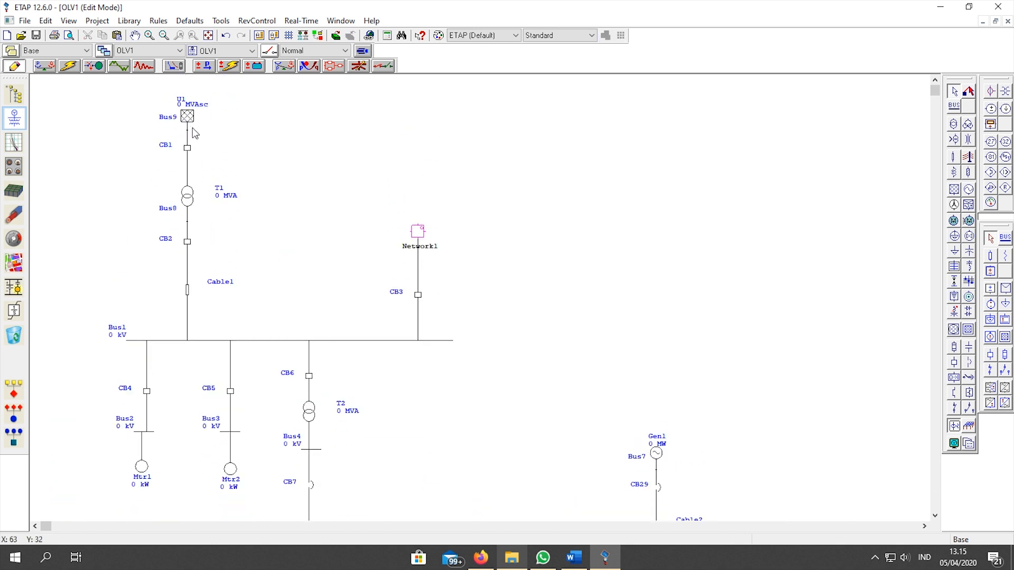
Check the finished diagram, switch to Word to examine the composite network circuit in MODUL I.docx, and move its window aside
scroll(363, 195, "down", 4)
scroll(384, 220, "up", 1)
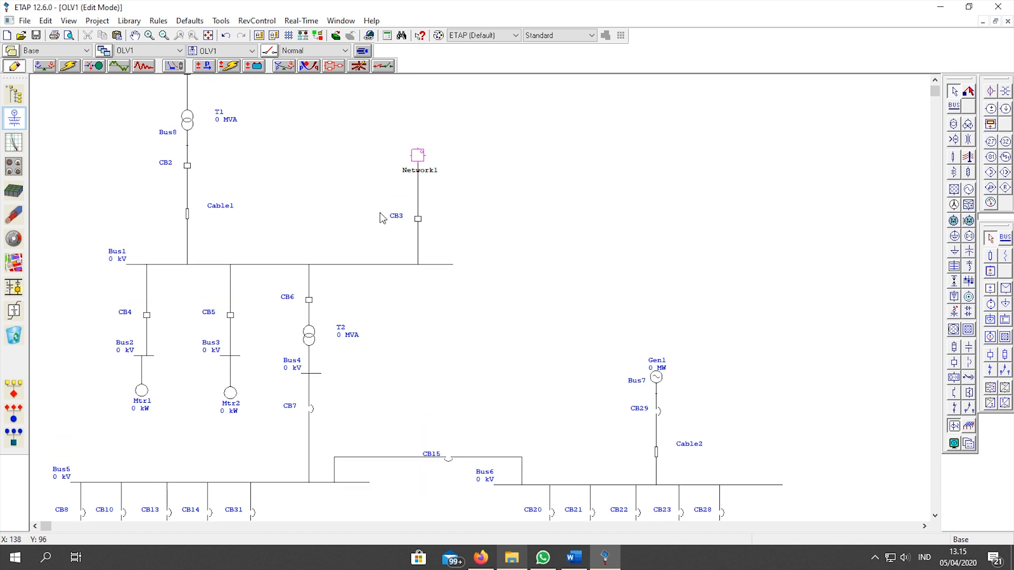
scroll(380, 217, "up", 4)
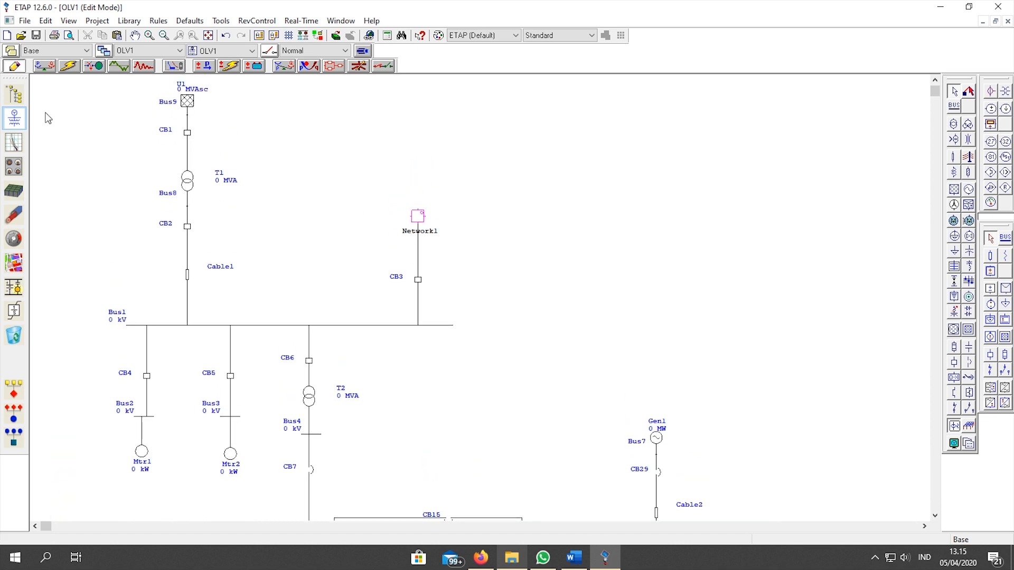
scroll(392, 281, "up", 1)
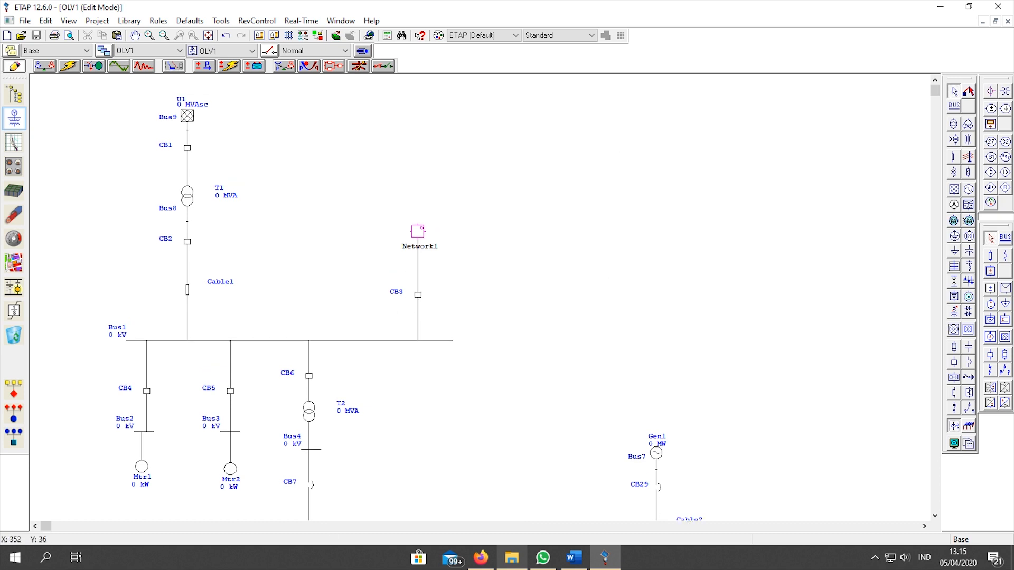
left_click(575, 557)
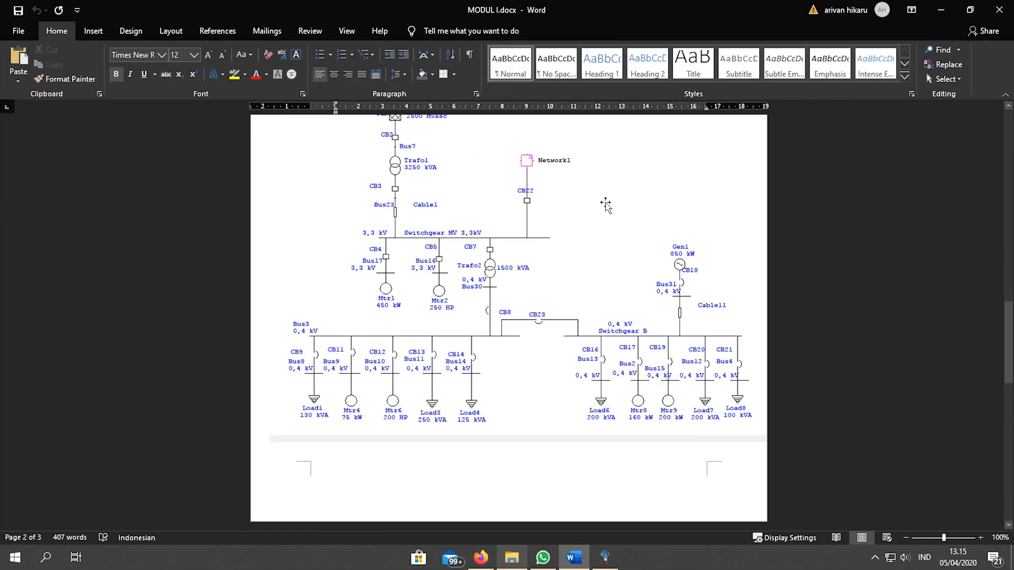
scroll(581, 249, "down", 10)
scroll(584, 255, "down", 3)
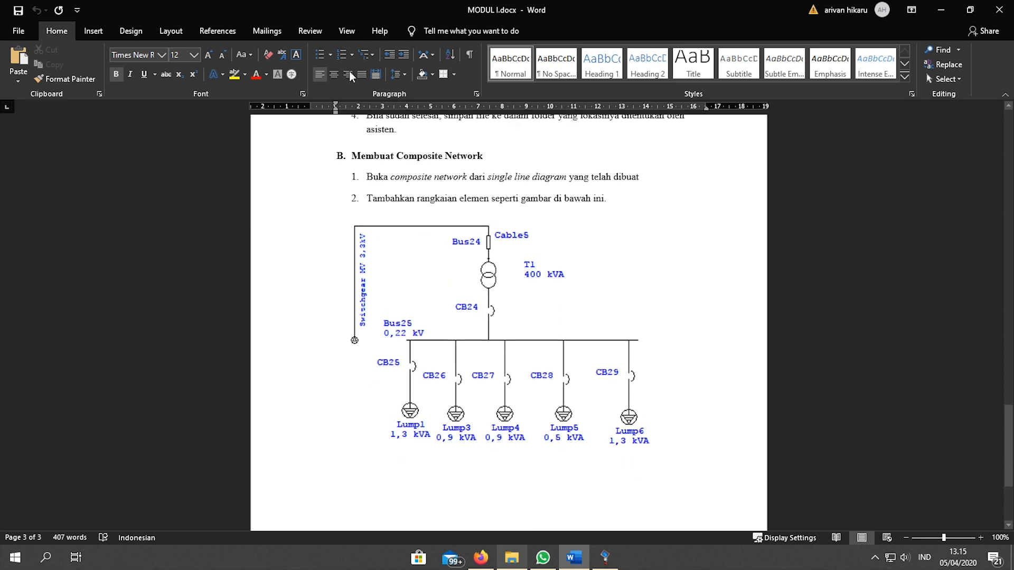
left_click_drag(284, 20, 1013, 214)
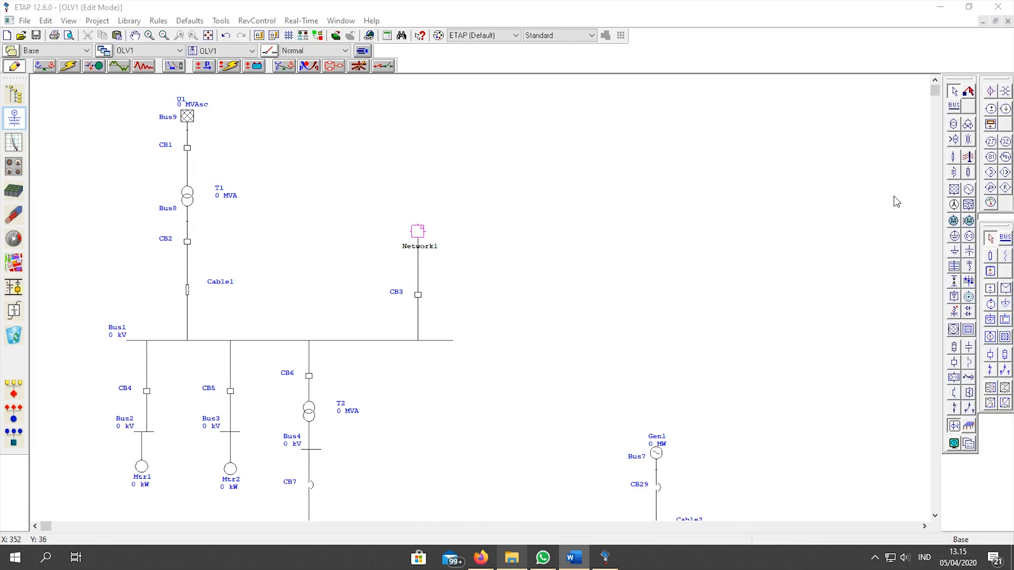
Open the Network1 composite network and move its Bus1 pin down and right to open space
left_click(418, 235)
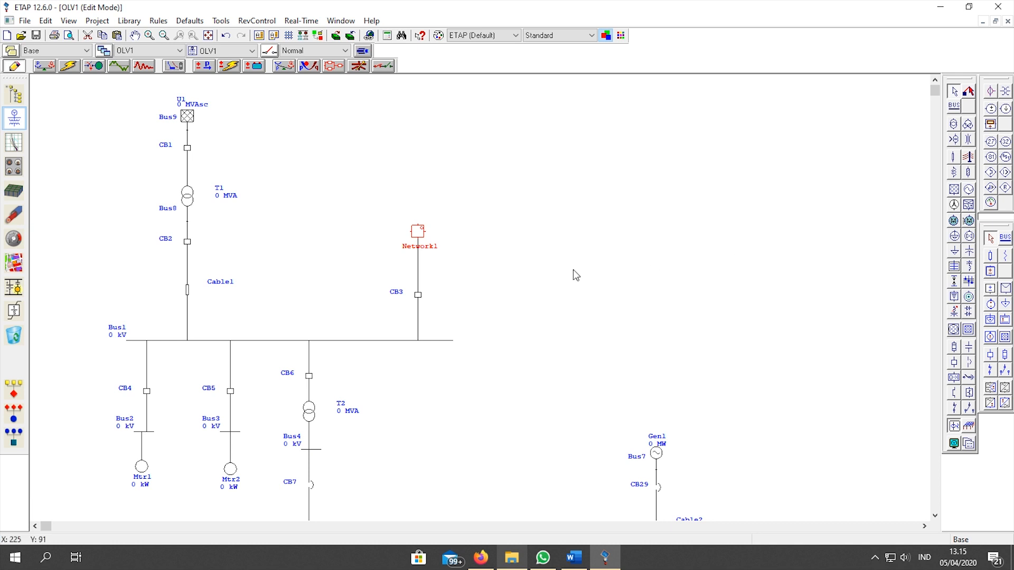
double_click(418, 235)
left_click_drag(121, 165, 107, 186)
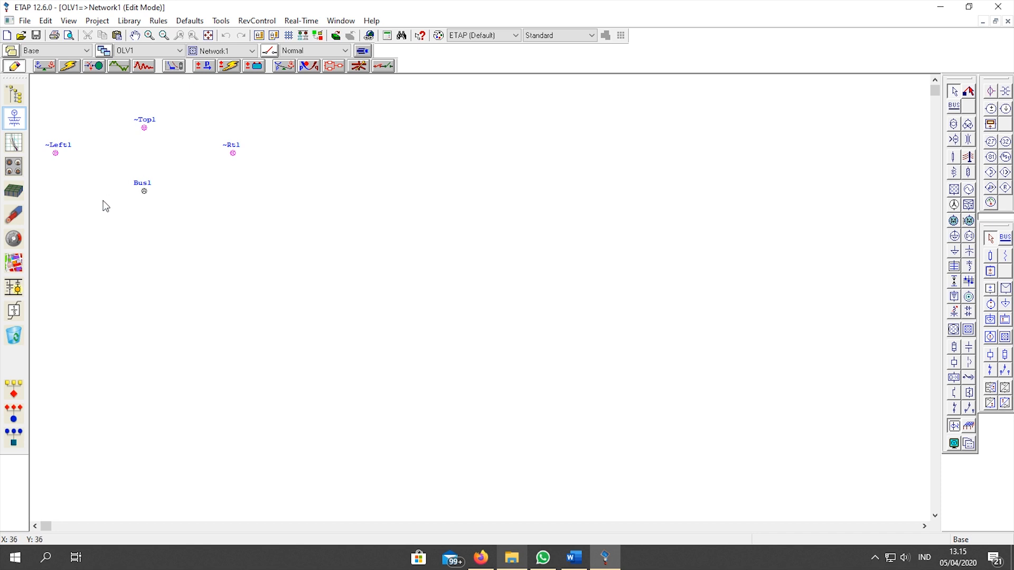
left_click_drag(192, 230, 191, 231)
left_click_drag(144, 192, 151, 197)
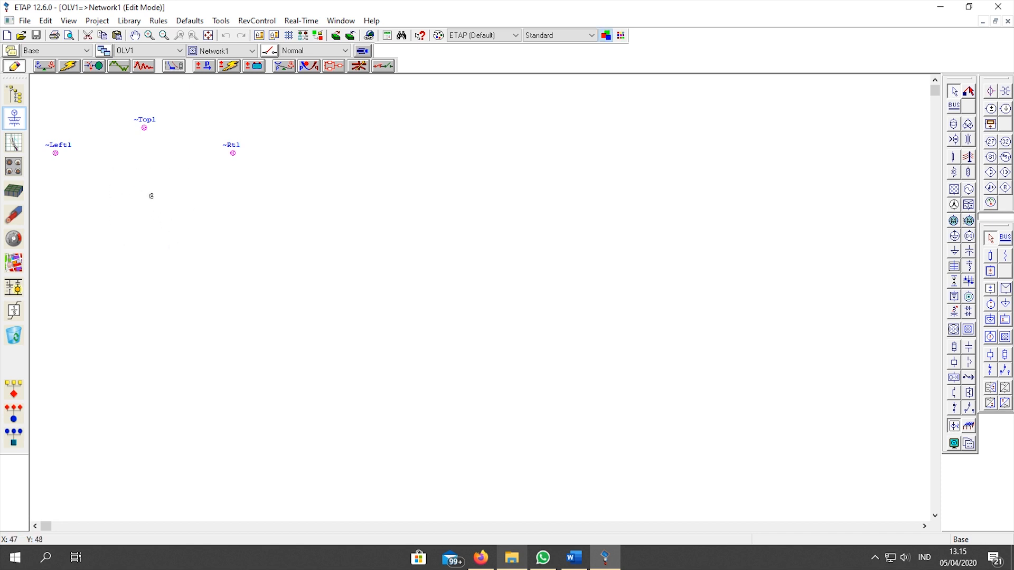
left_click(398, 331)
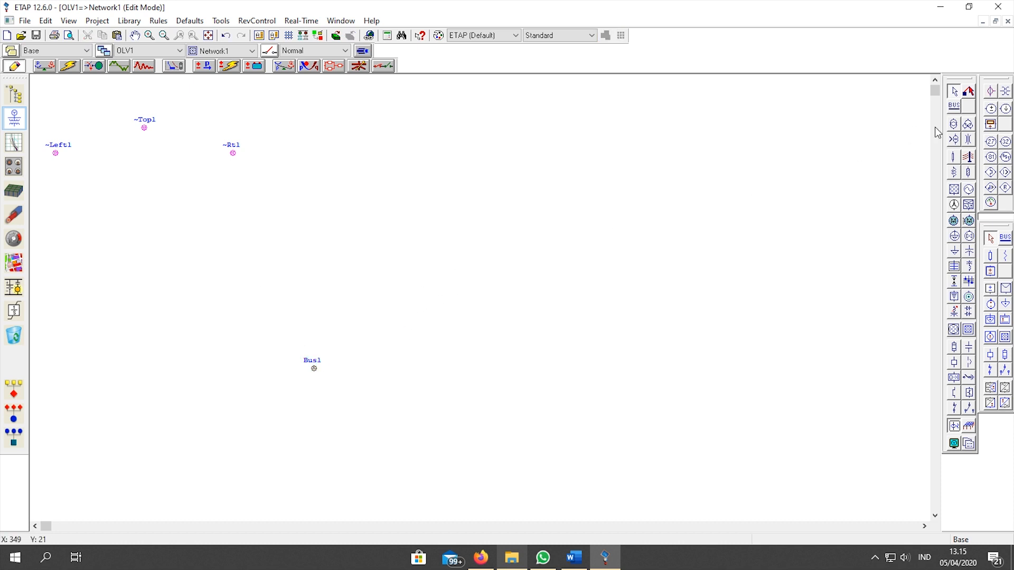
Place a cable in the composite network and a bus above it, lengthening the bus to reach over the cable
left_click(955, 108)
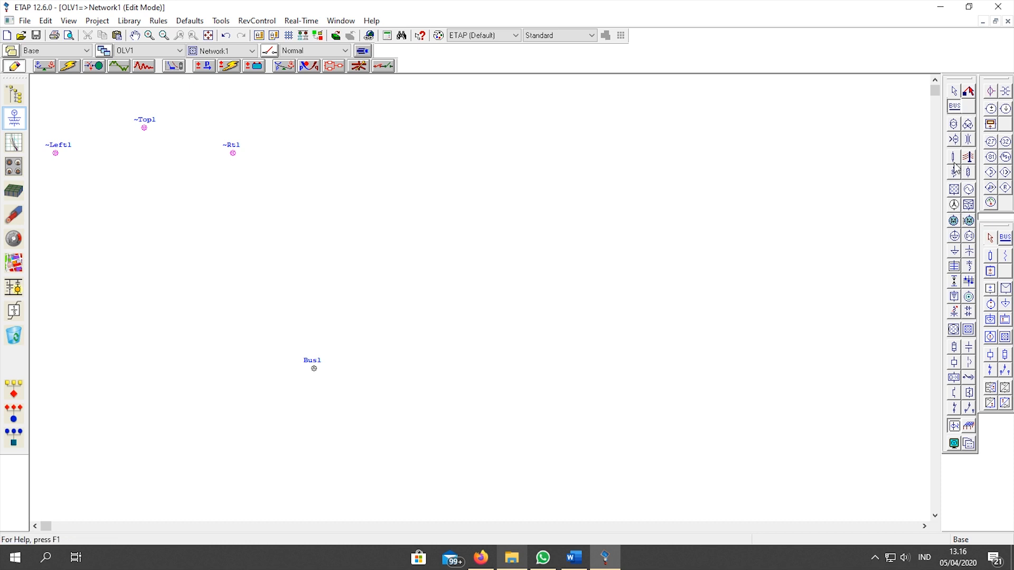
left_click(954, 159)
left_click(441, 311)
left_click(954, 106)
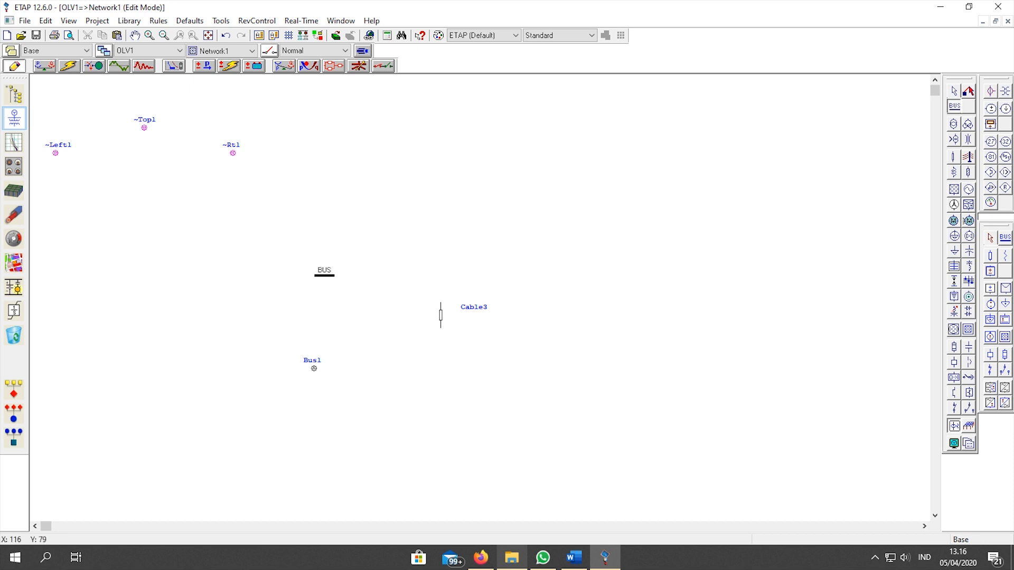
left_click(326, 277)
left_click(323, 281)
left_click_drag(336, 277, 442, 280)
left_click(585, 292)
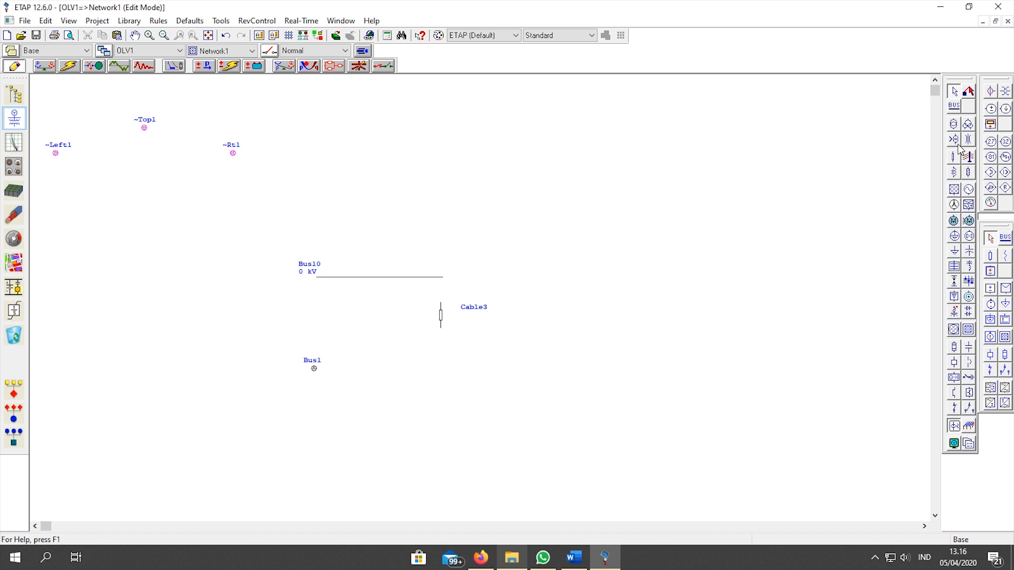
Place a two-winding transformer below Cable3 and a low-voltage circuit breaker below the transformer
left_click(954, 124)
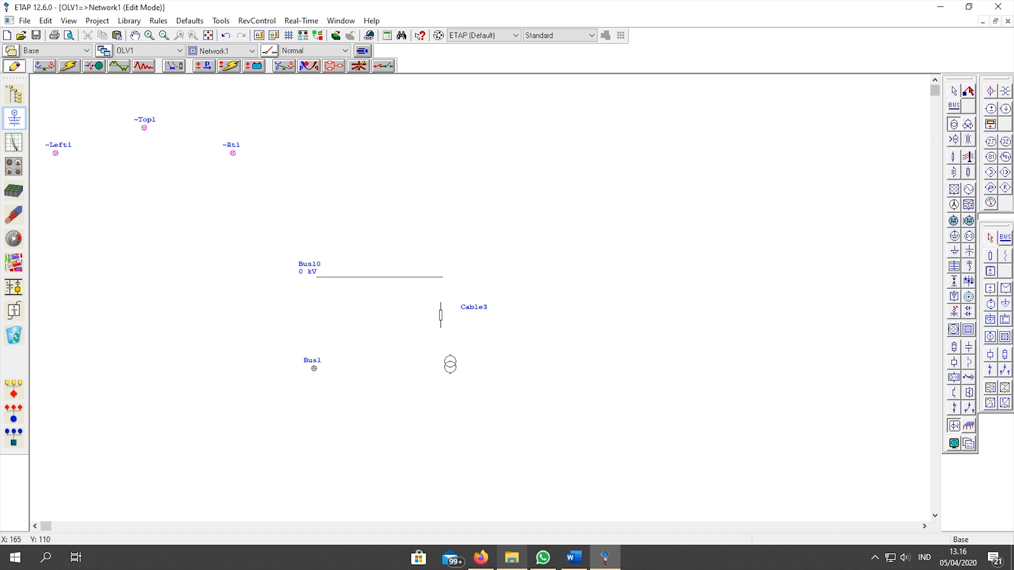
left_click(441, 364)
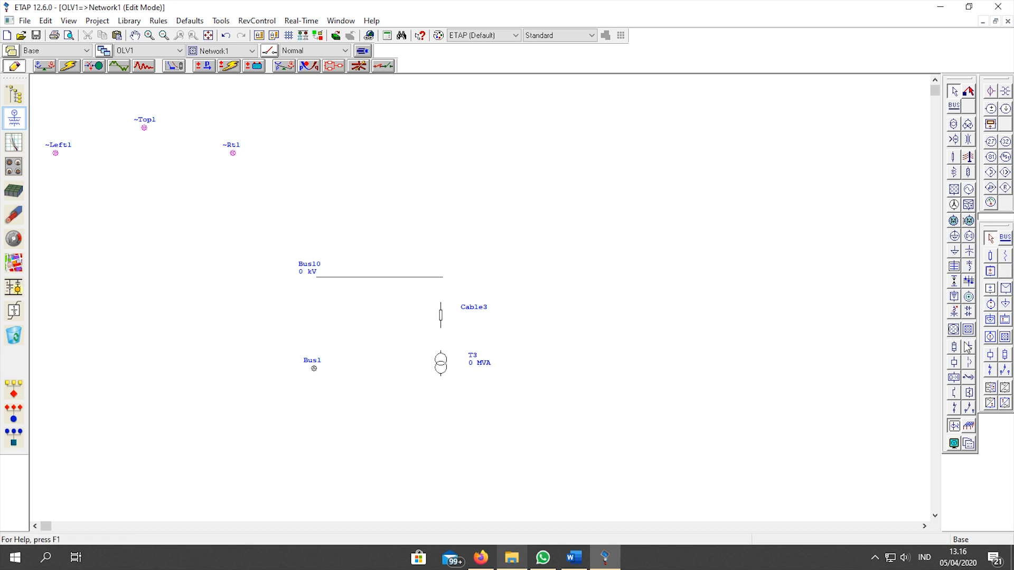
left_click(968, 365)
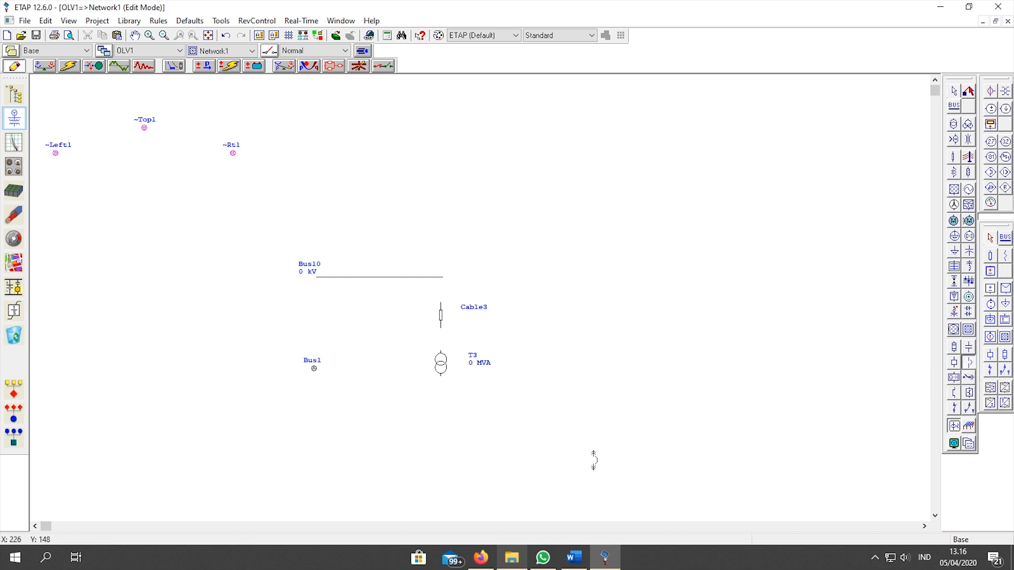
left_click(441, 411)
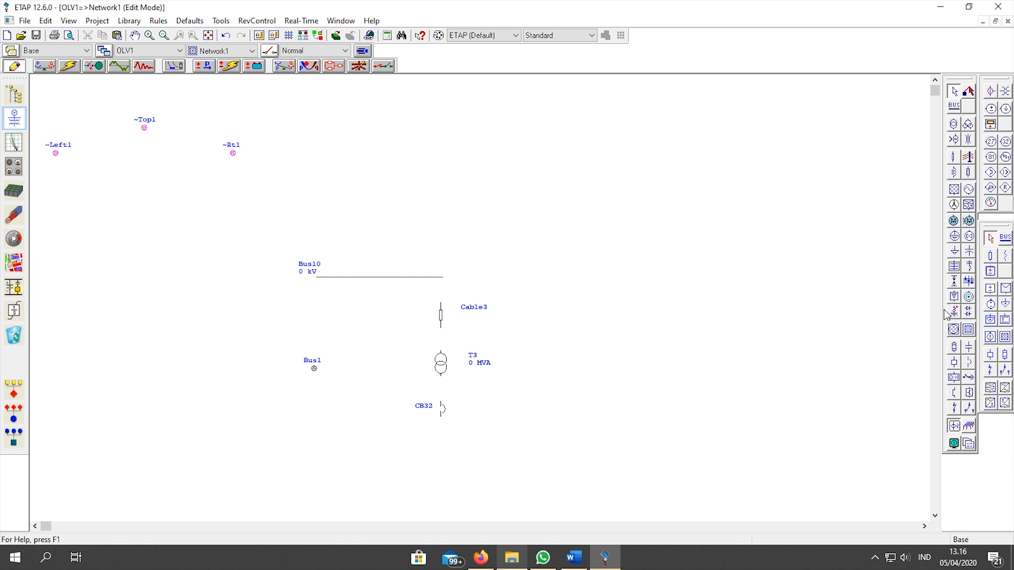
Place a bus below CB32 and stretch it wide enough to hold five load branches
left_click(954, 106)
left_click(302, 452)
left_click_drag(312, 453, 620, 453)
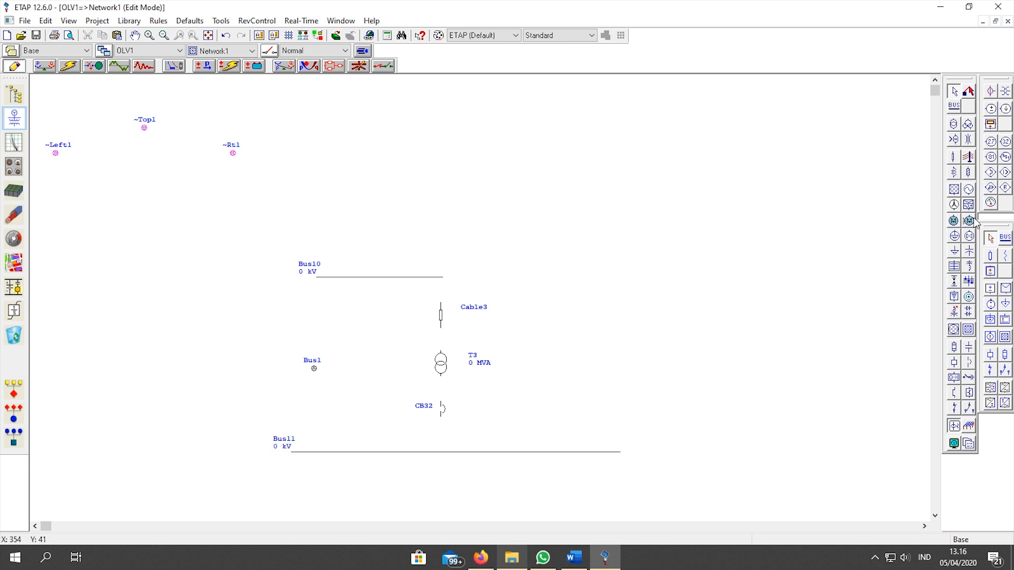
Place five low-voltage circuit breakers in a row beneath Bus11
left_click(971, 363)
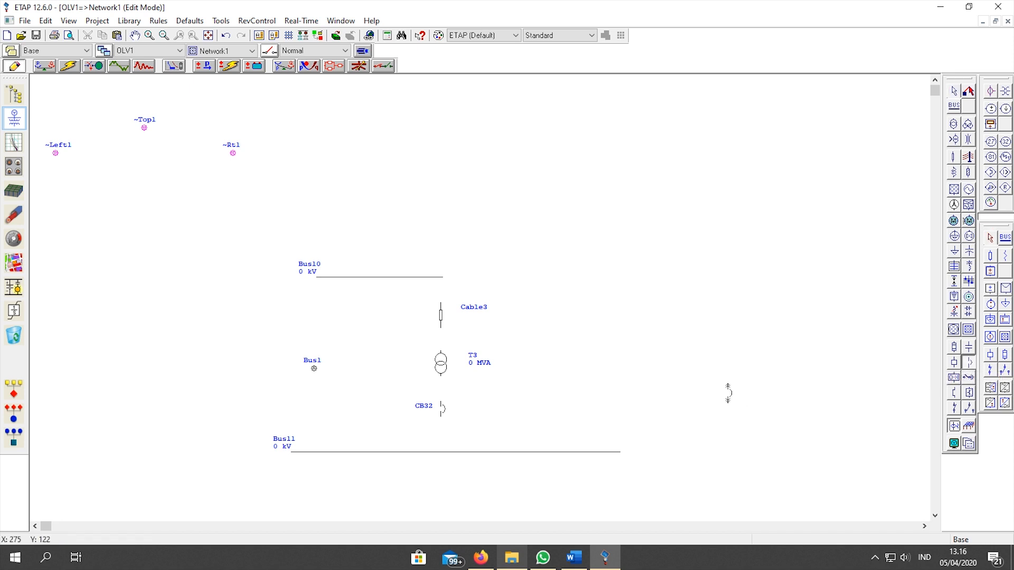
left_click(312, 485)
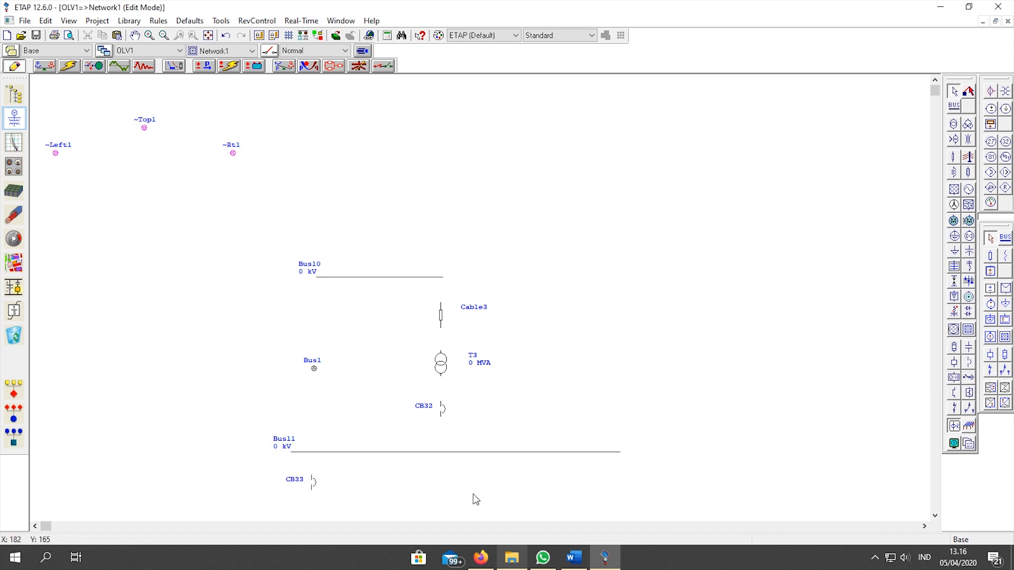
left_click(970, 363)
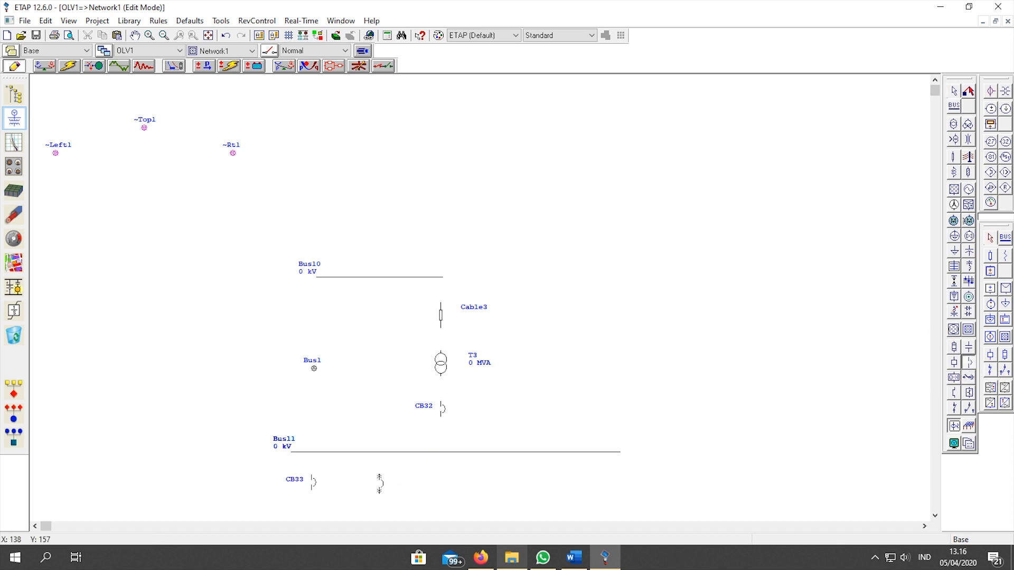
left_click(365, 482)
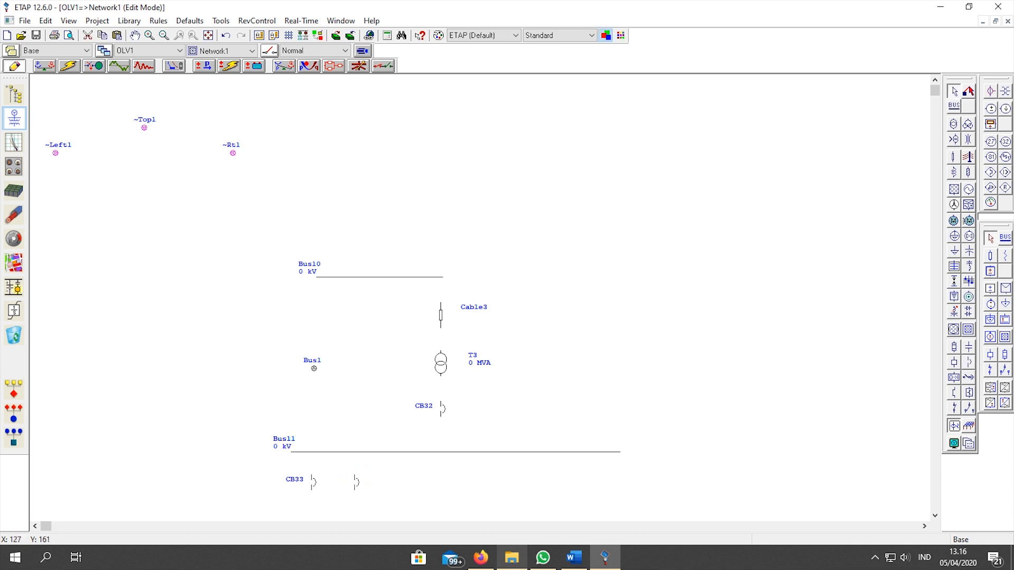
left_click(970, 363)
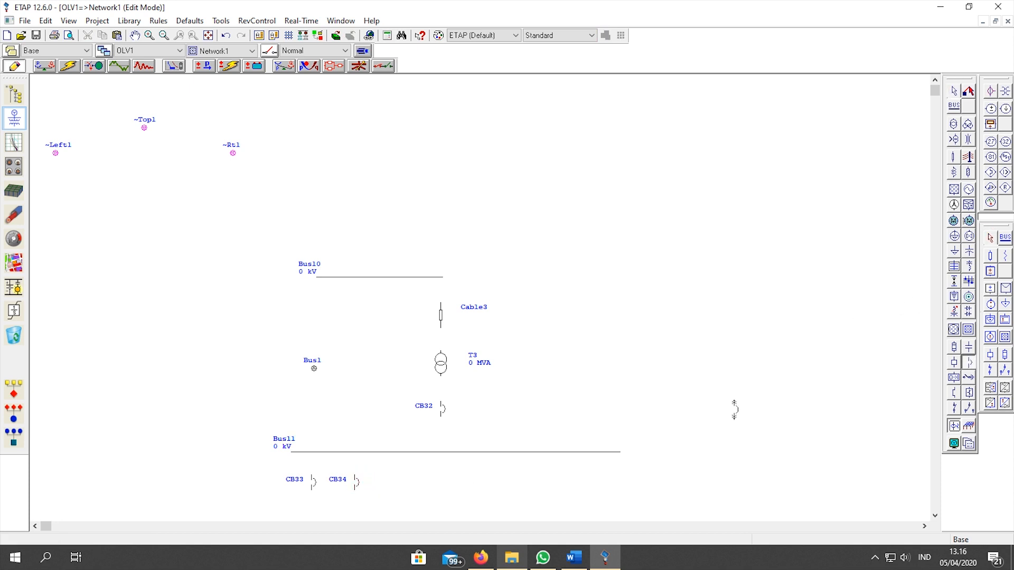
left_click(442, 483)
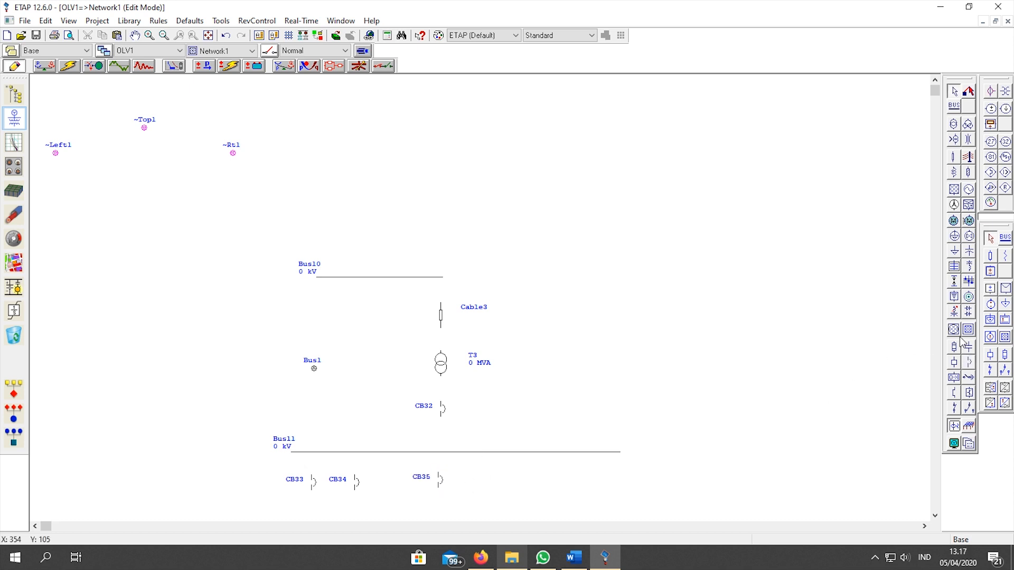
left_click(969, 363)
left_click(520, 482)
left_click(969, 363)
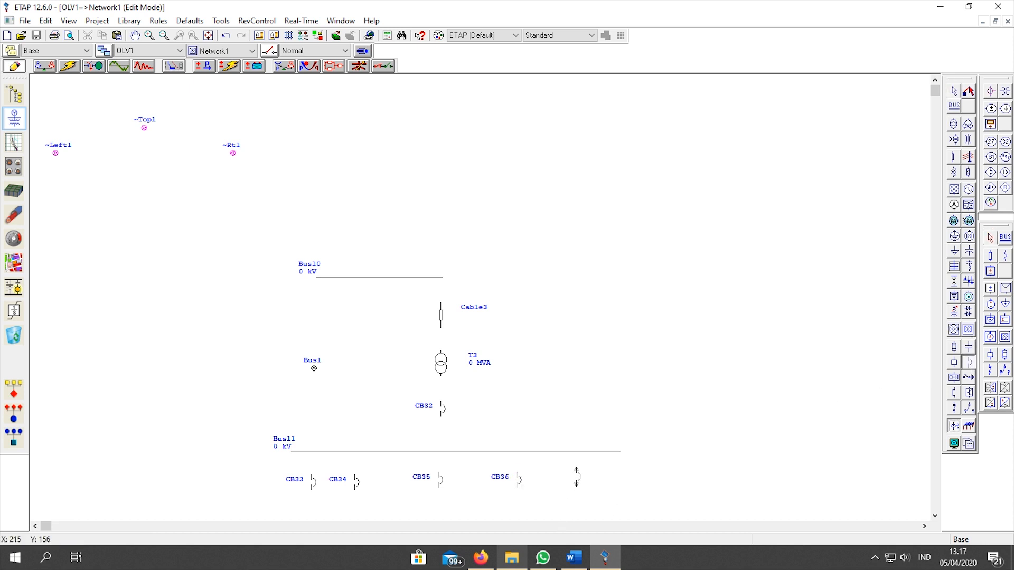
left_click(574, 480)
Move the whole composite circuit, including the Bus1 pin, up and slightly right to free space below the breakers
left_click_drag(192, 209, 711, 508)
left_click_drag(504, 452, 526, 353)
left_click(769, 439)
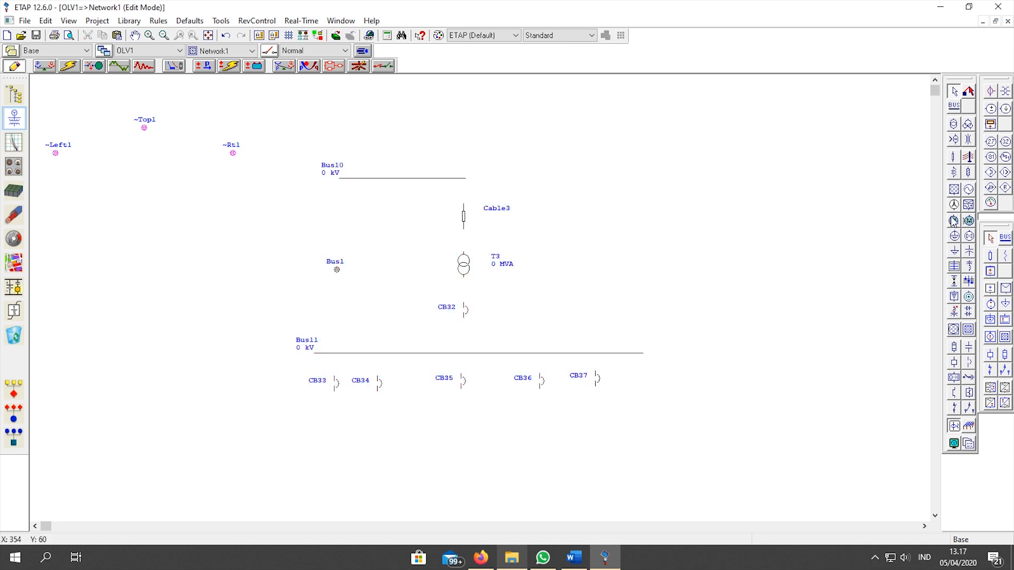
Place five lumped loads in a row, one beneath each of the breakers CB33 to CB37
left_click(953, 236)
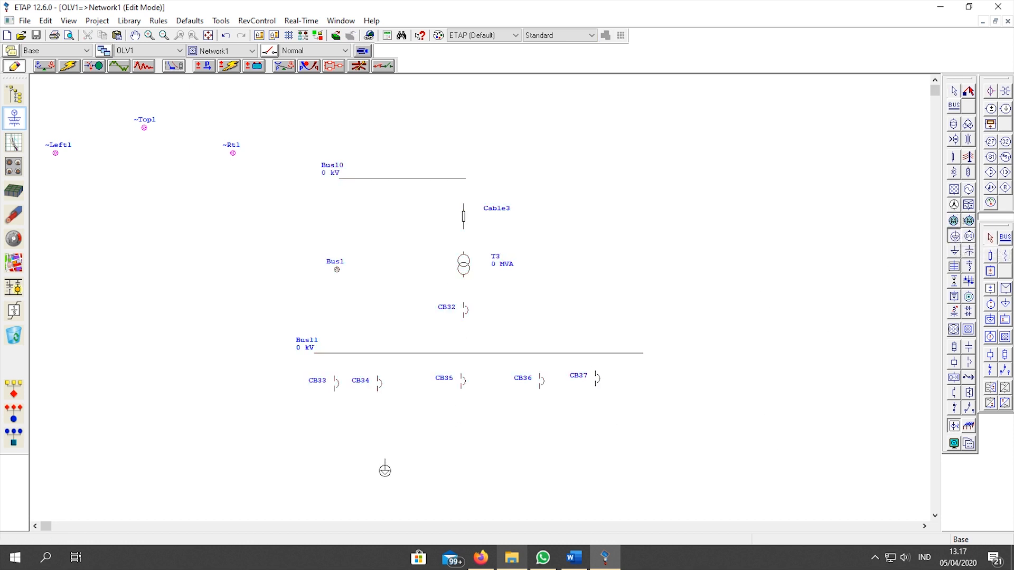
left_click(334, 417)
left_click(954, 238)
left_click(377, 422)
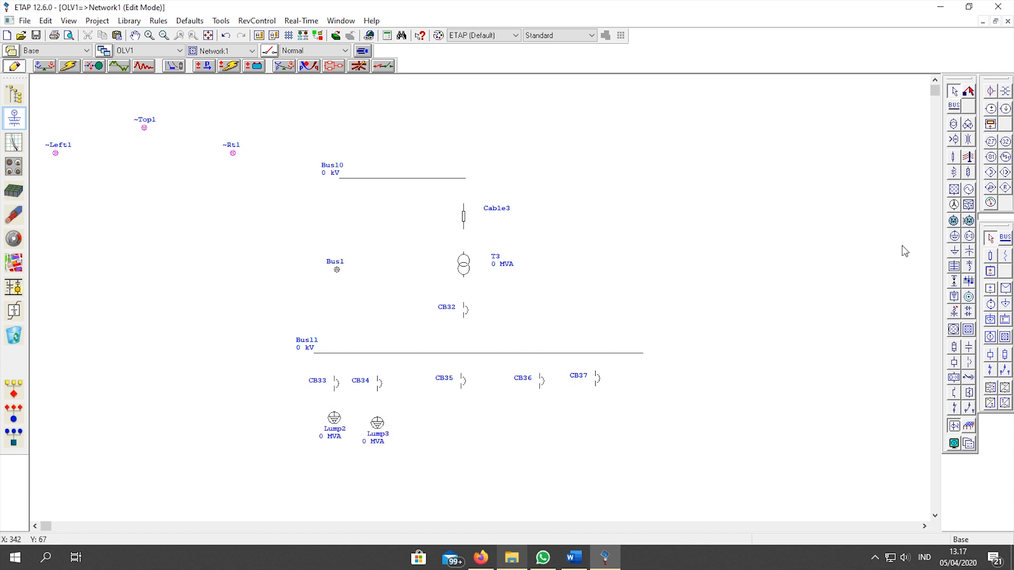
left_click(954, 237)
left_click(459, 421)
left_click(461, 423)
left_click(954, 237)
left_click(539, 422)
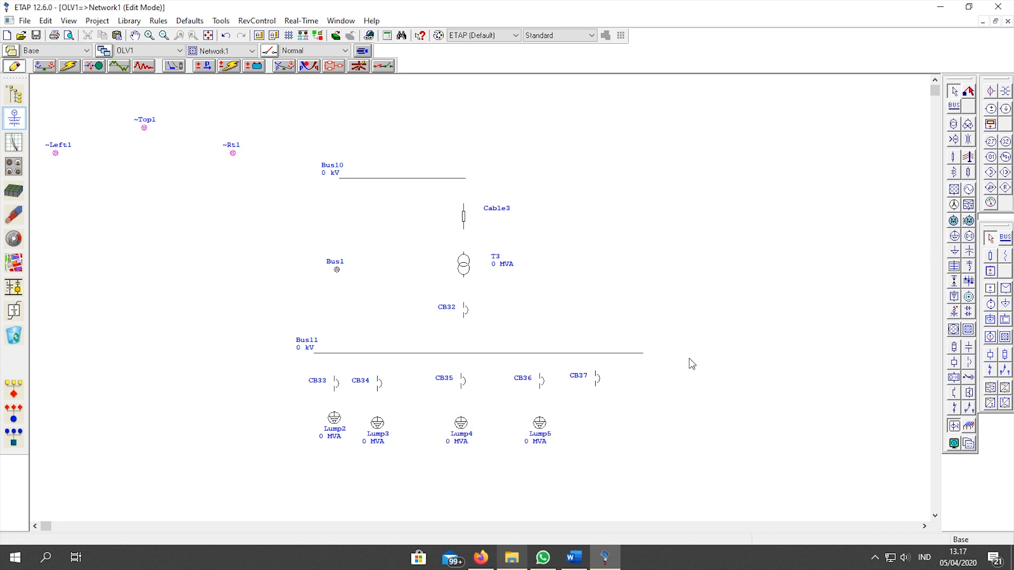
left_click(954, 237)
left_click(595, 426)
Connect each of the five lumped loads to the breaker above it, and connect breakers CB33 to CB37 to Bus11
left_click_drag(595, 414, 541, 387)
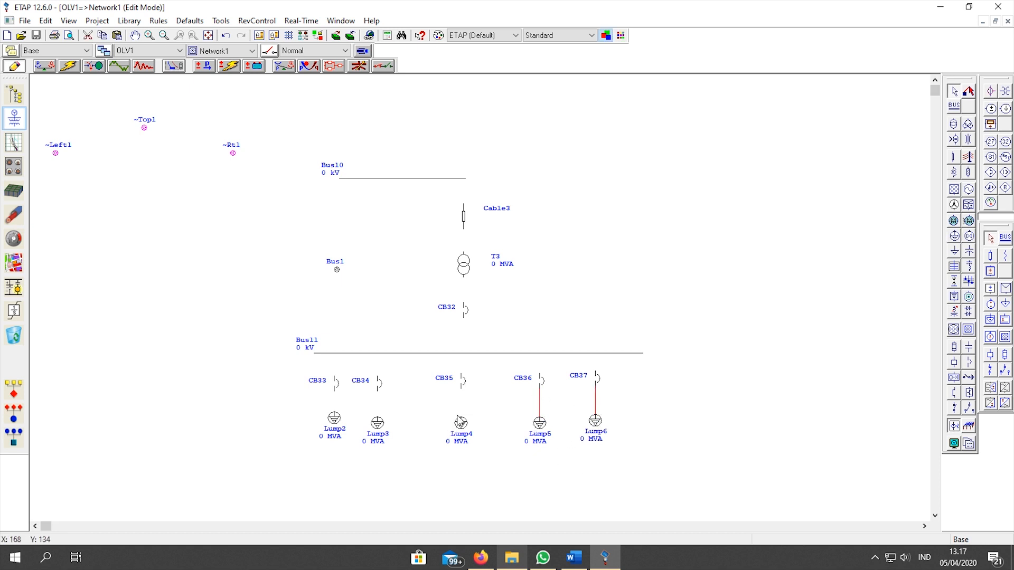
left_click_drag(461, 417, 463, 379)
left_click_drag(378, 409, 378, 389)
left_click_drag(334, 416, 339, 358)
left_click_drag(378, 375, 377, 354)
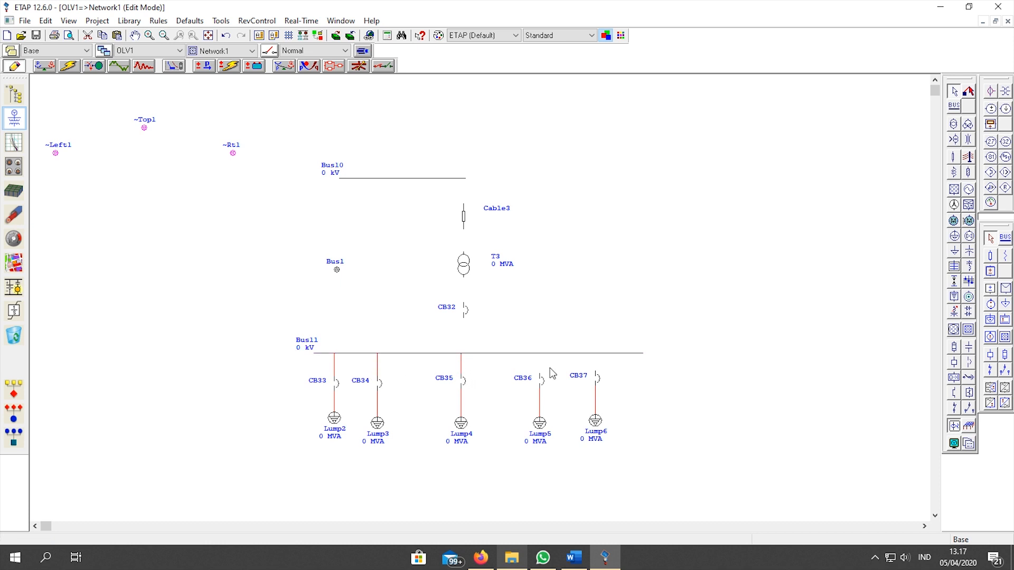
left_click_drag(540, 374, 539, 354)
left_click_drag(596, 370, 597, 355)
left_click(594, 363)
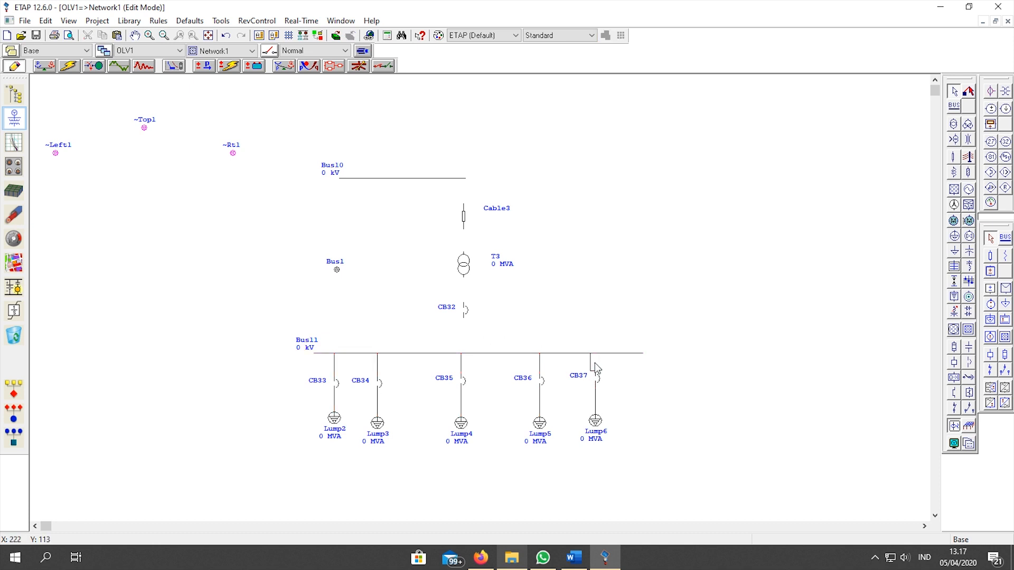
left_click(594, 364)
Wire the incoming branch from Bus10 through Cable3, transformer T3 and breaker CB32 down to Bus11
left_click_drag(466, 319, 463, 353)
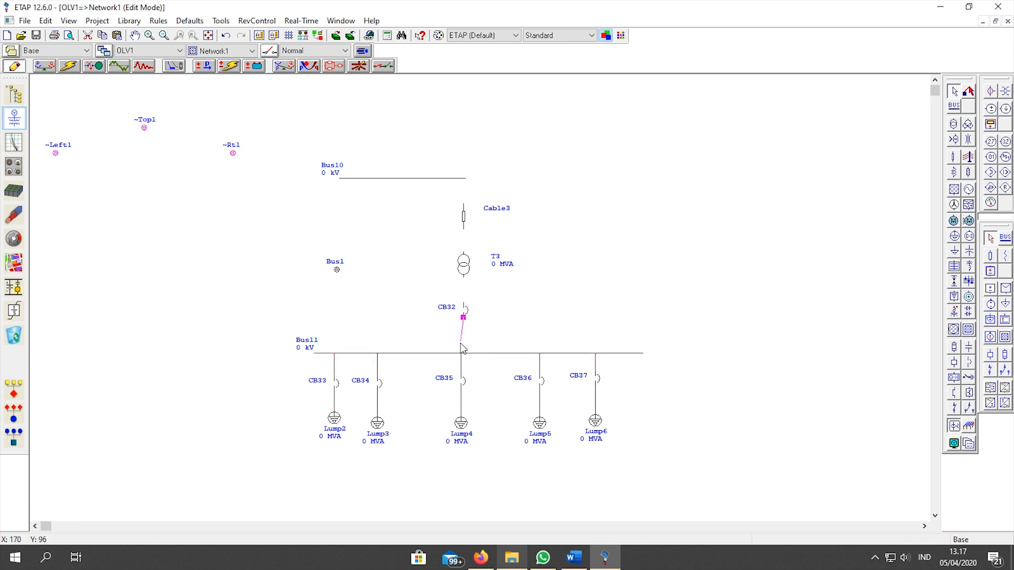
left_click_drag(463, 276, 464, 305)
left_click_drag(463, 254, 464, 180)
Connect the Bus1 pin of the composite network to Bus10
left_click(343, 269)
left_click(336, 270)
left_click_drag(338, 191, 338, 179)
left_click(382, 233)
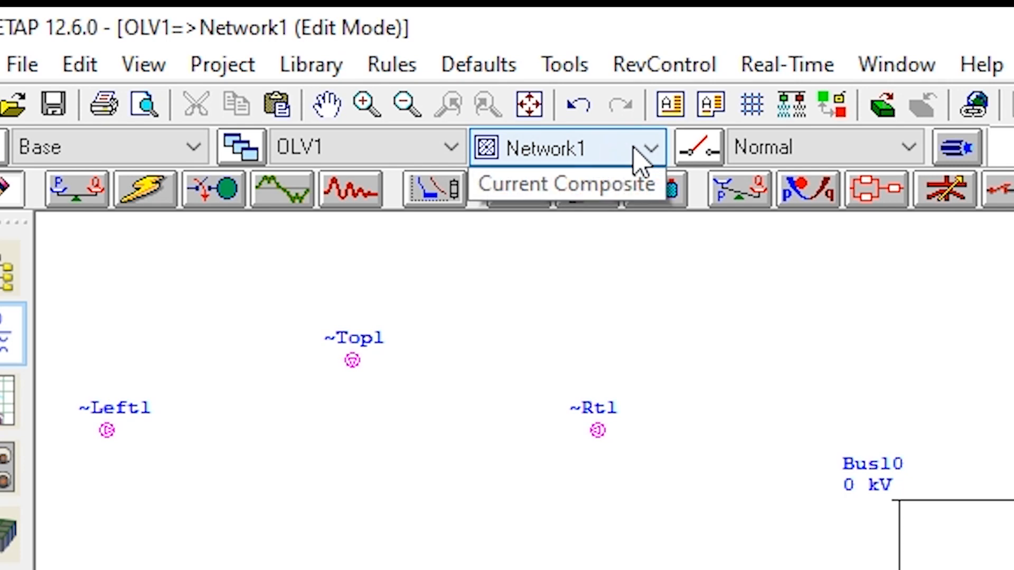
Return from the Network1 composite to the main OLV1 diagram and look over its branches from the power grid to the loads
left_click(639, 158)
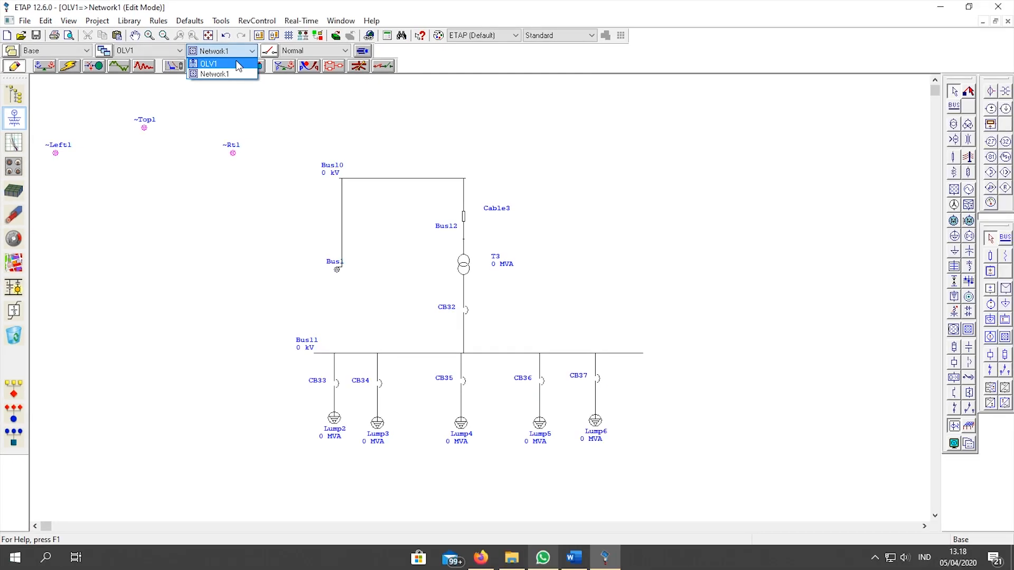
left_click(613, 185)
scroll(478, 248, "down", 5)
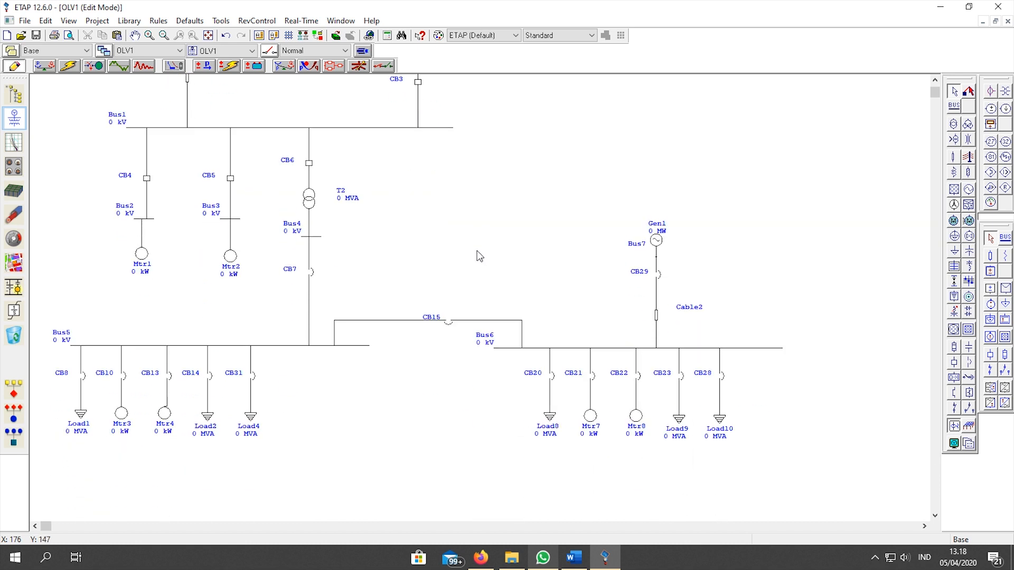
scroll(479, 256, "up", 6)
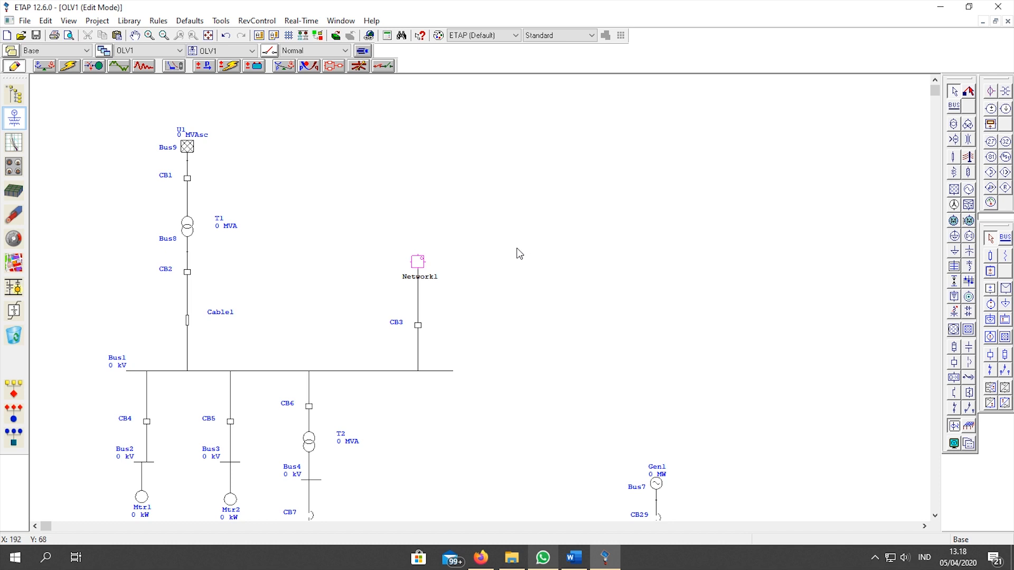
scroll(389, 299, "down", 5)
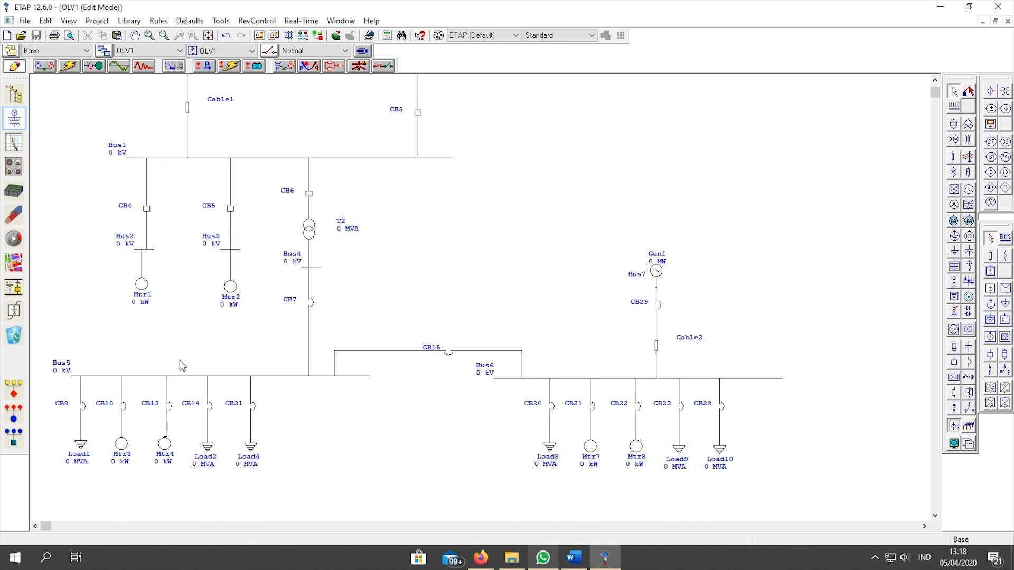
scroll(403, 247, "up", 5)
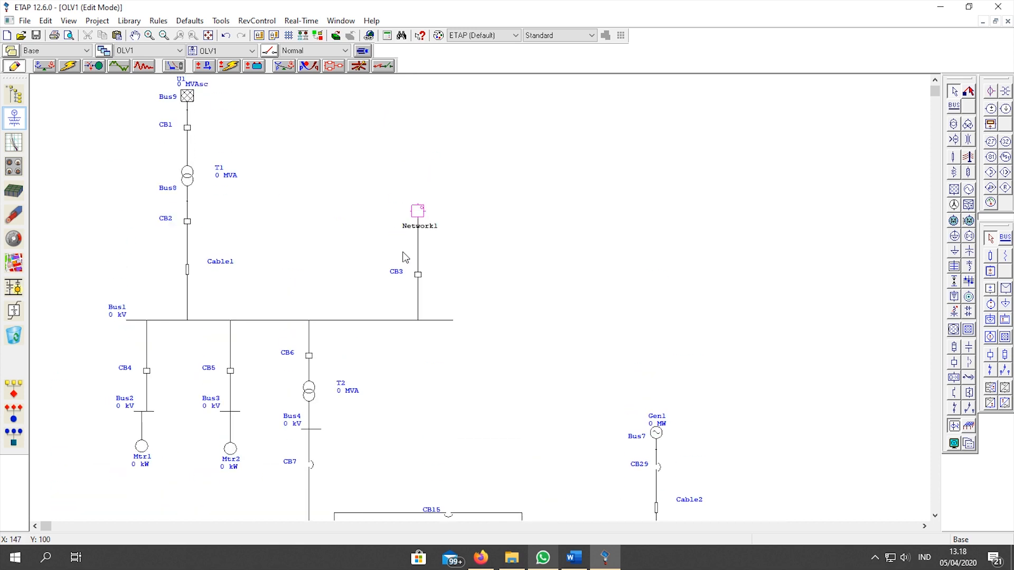
Switch to MODUL I.docx in Word, examine the ratings in the single line diagram figure, and return to ETAP
left_click_drag(1013, 243, 540, 1)
scroll(634, 264, "up", 4)
scroll(639, 275, "up", 6)
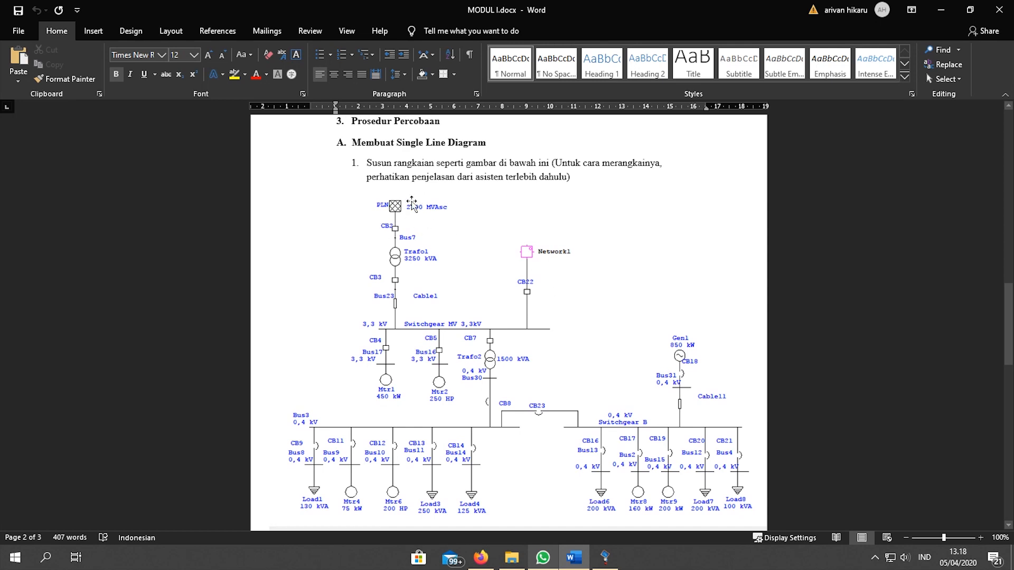
scroll(570, 361, "down", 1)
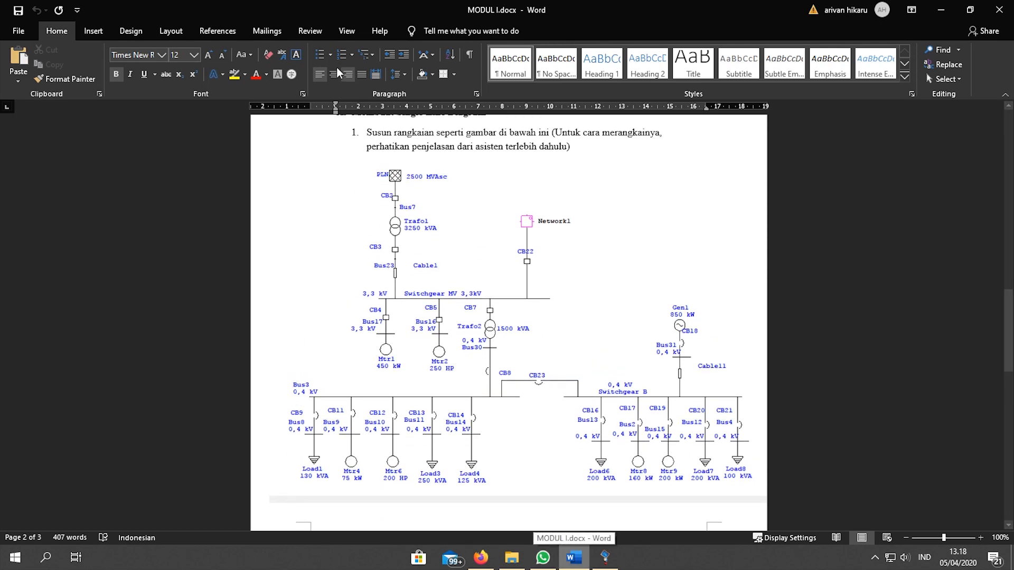
left_click_drag(283, 14, 1013, 244)
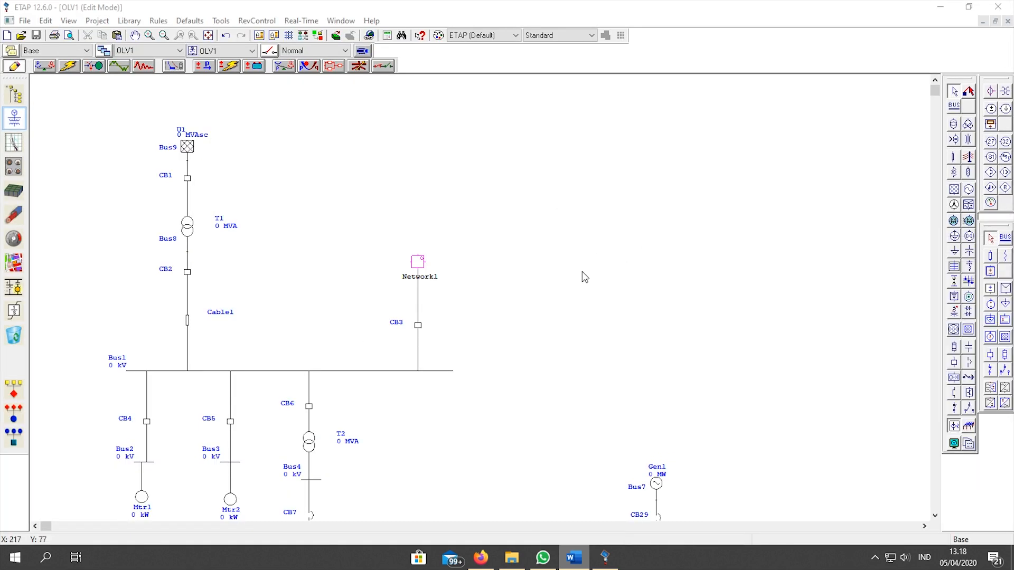
Open the properties of power grid U1 and set its rated voltage to 3,3 kV
left_click(189, 150)
double_click(188, 150)
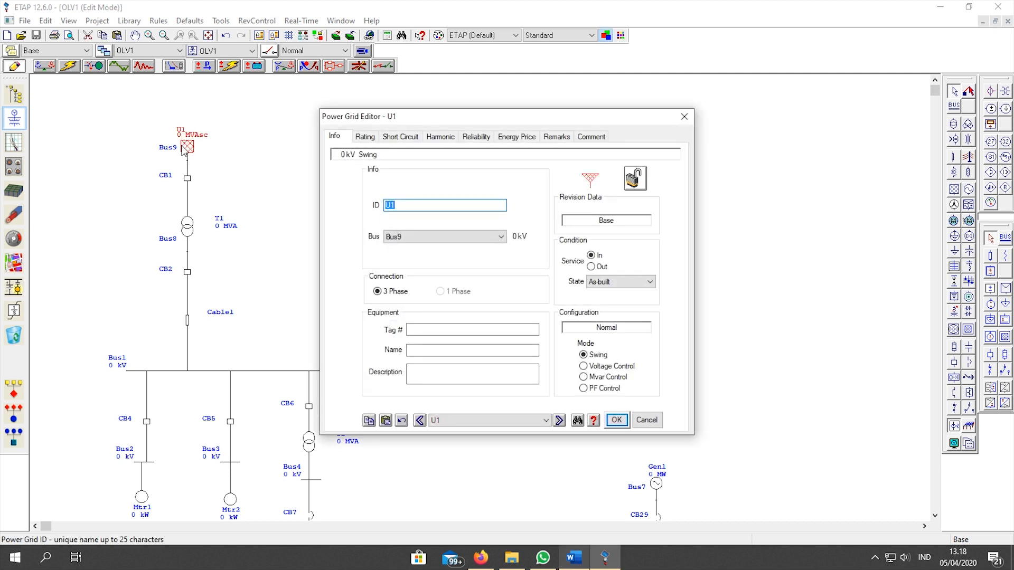
left_click(365, 137)
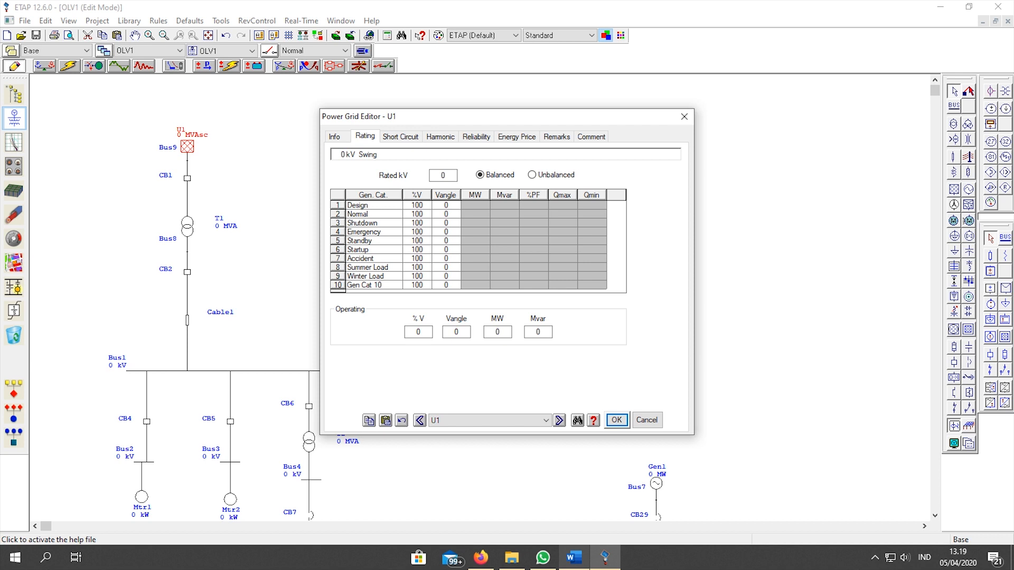
double_click(447, 176)
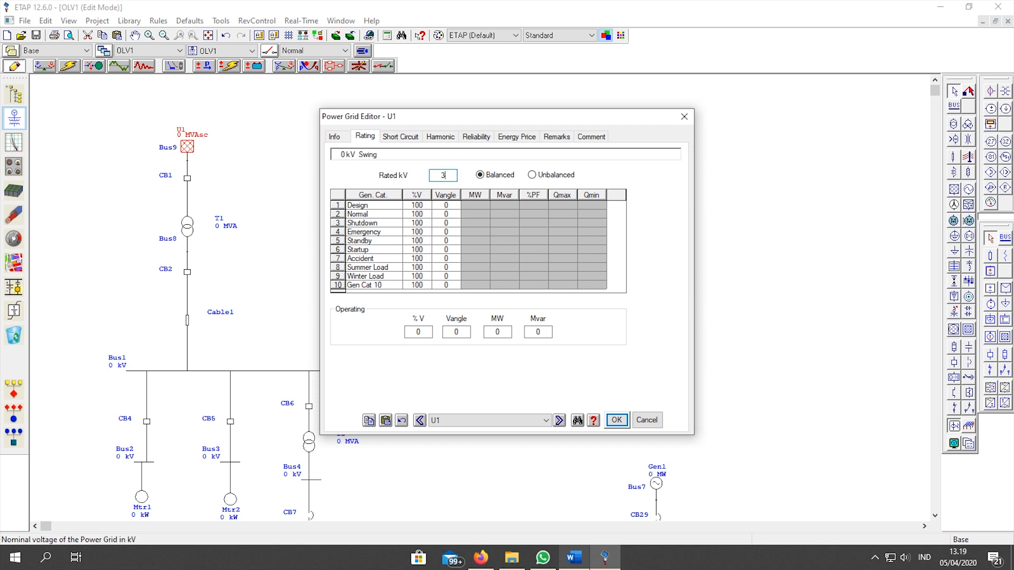
key("Tab")
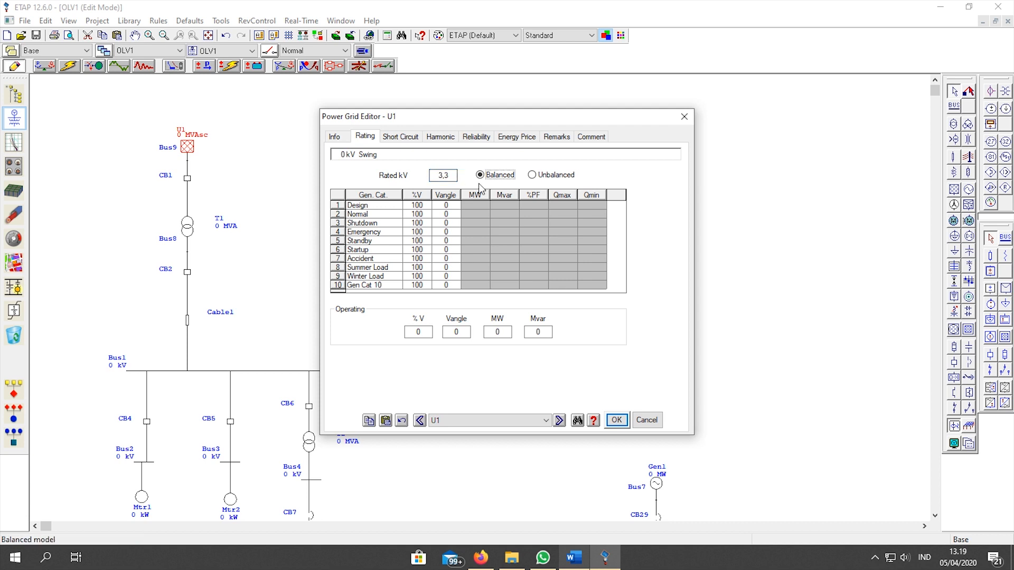
Set power grid U1's three-phase short-circuit rating to 2500 MVAsc with an X/R ratio of 10
left_click(402, 141)
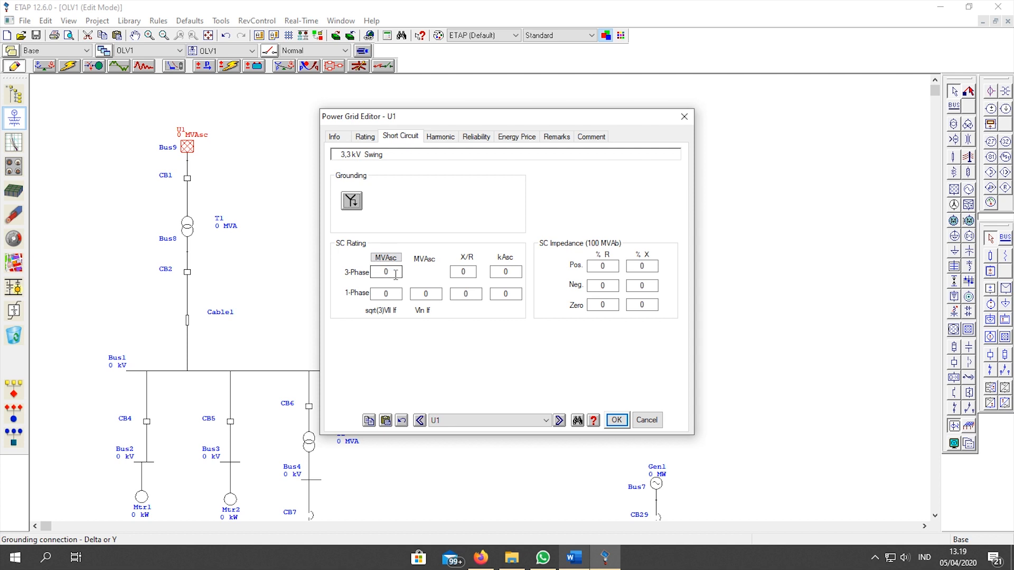
left_click_drag(398, 275, 363, 276)
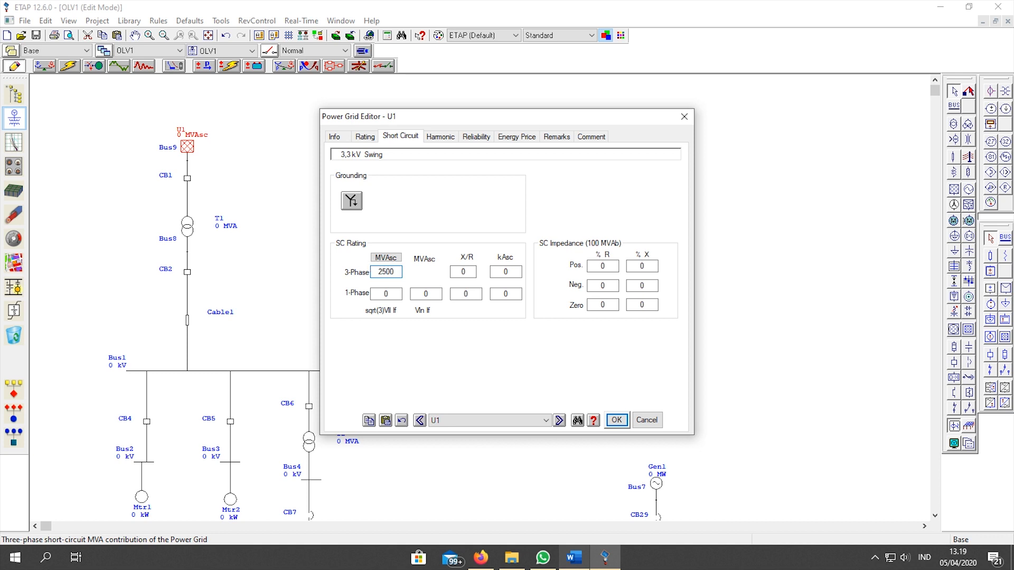
key("Tab")
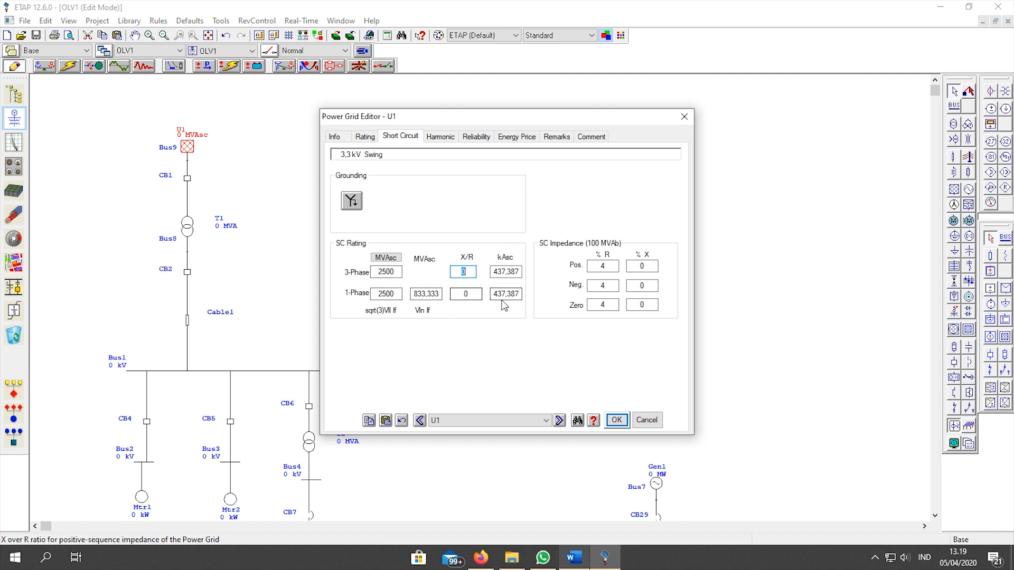
left_click(471, 271)
left_click_drag(471, 271, 453, 273)
left_click(468, 294)
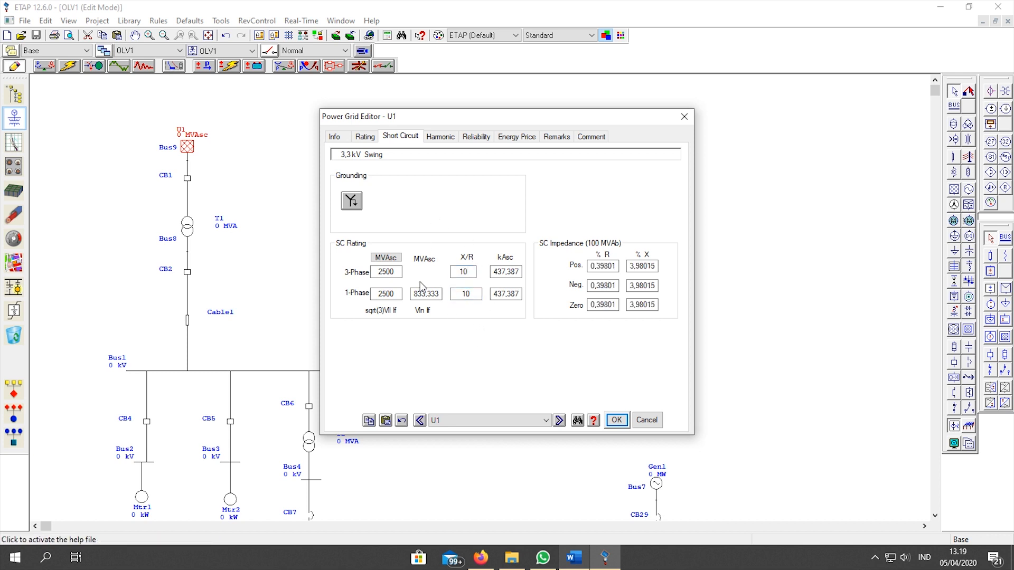
left_click(617, 420)
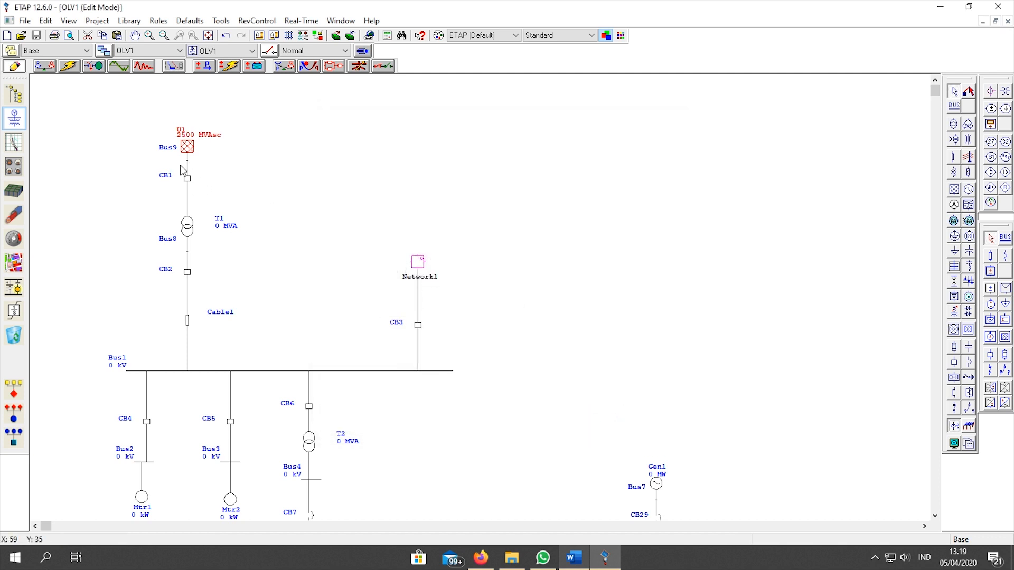
double_click(188, 228)
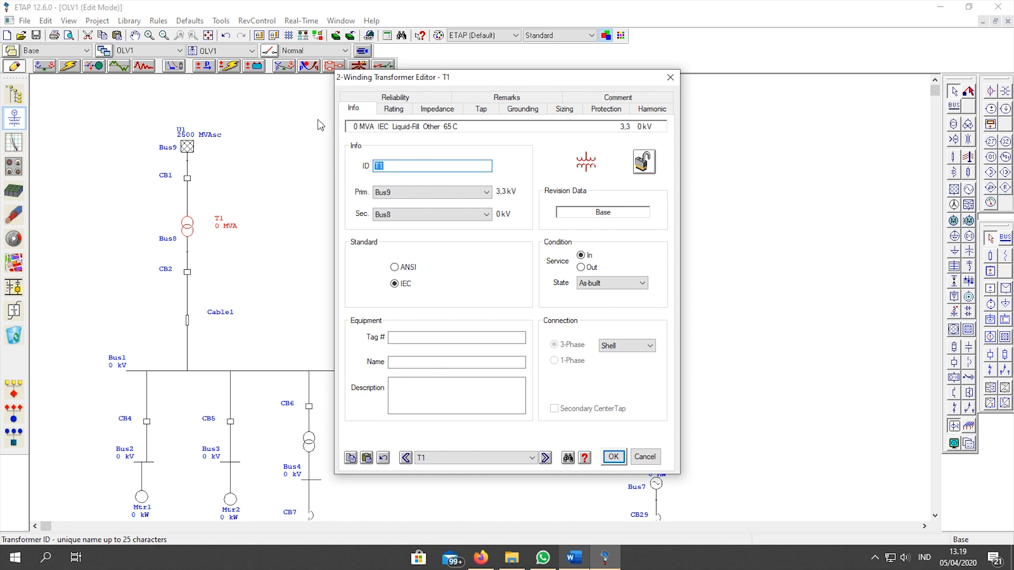
left_click(391, 111)
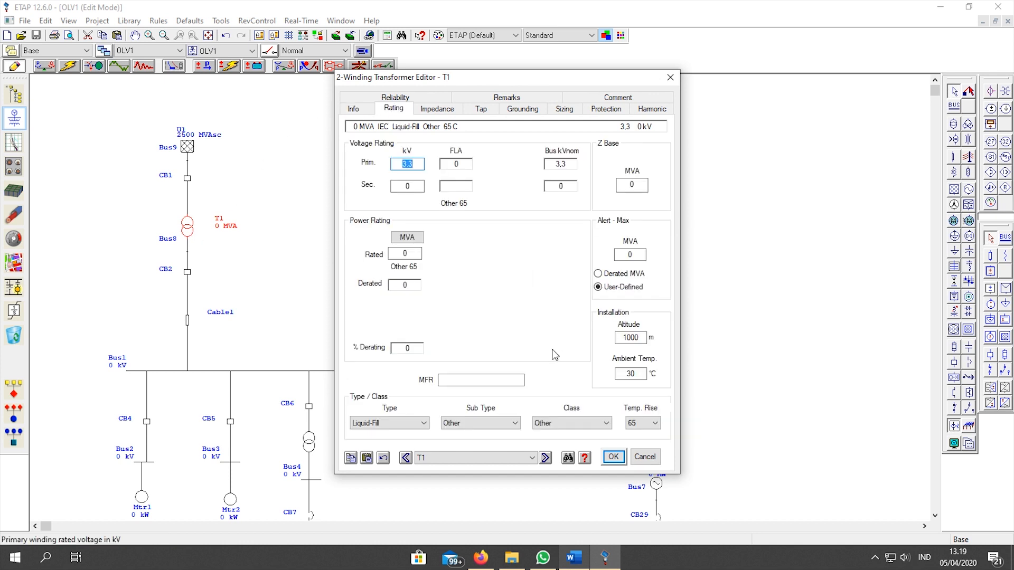
left_click(613, 457)
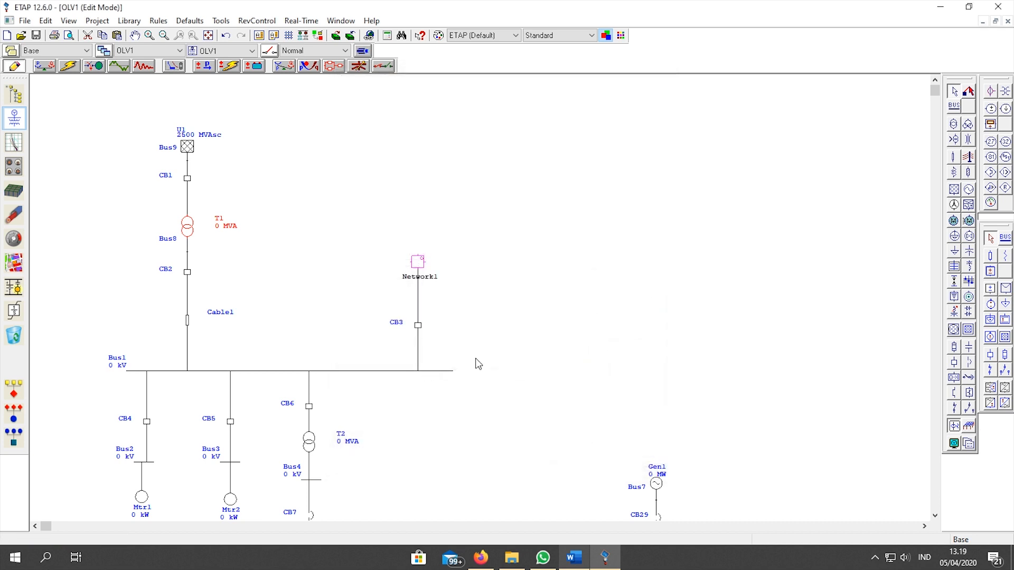
Change the rated voltage of power grid U1 to 10 kV
double_click(188, 147)
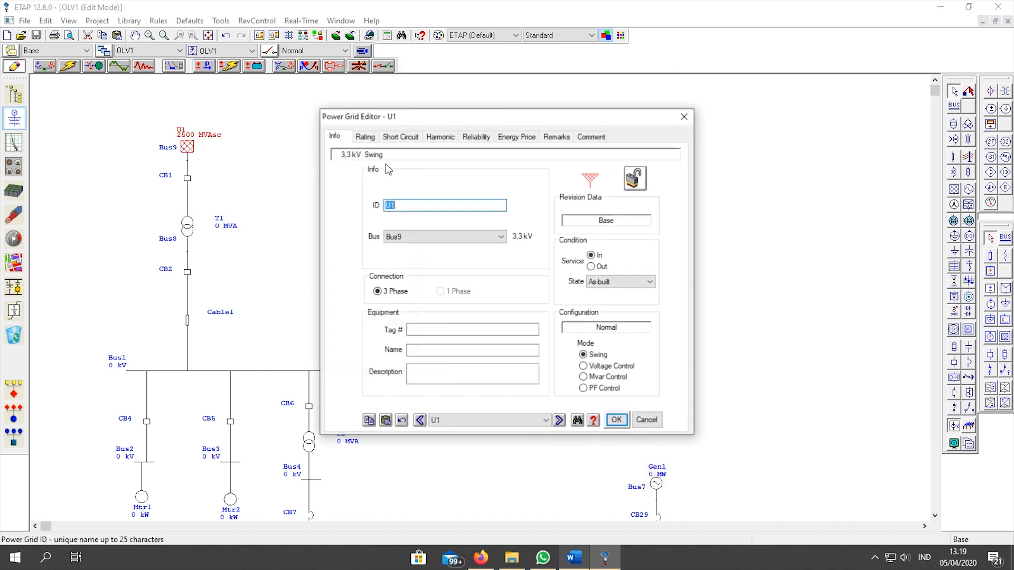
left_click(365, 138)
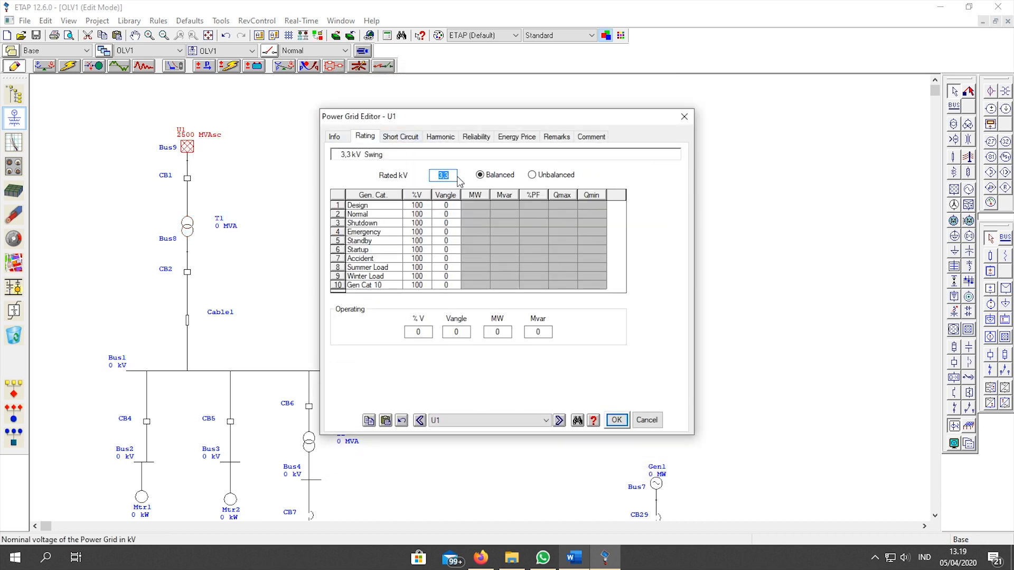
type("10")
left_click(616, 420)
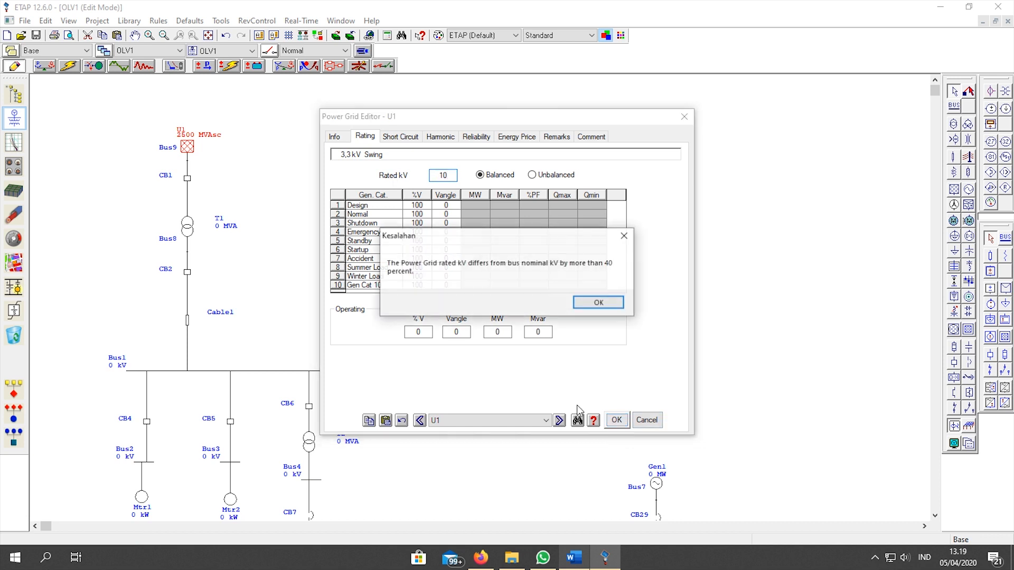
left_click(597, 303)
left_click(617, 420)
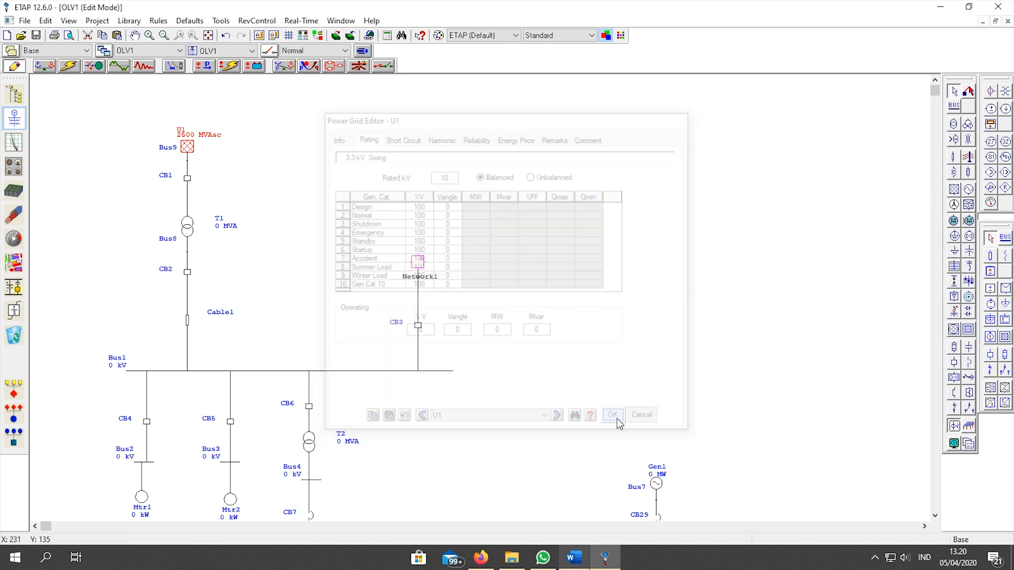
Set transformer T1's voltage rating to 10 kV primary and 3,3 kV secondary
double_click(188, 231)
left_click(393, 108)
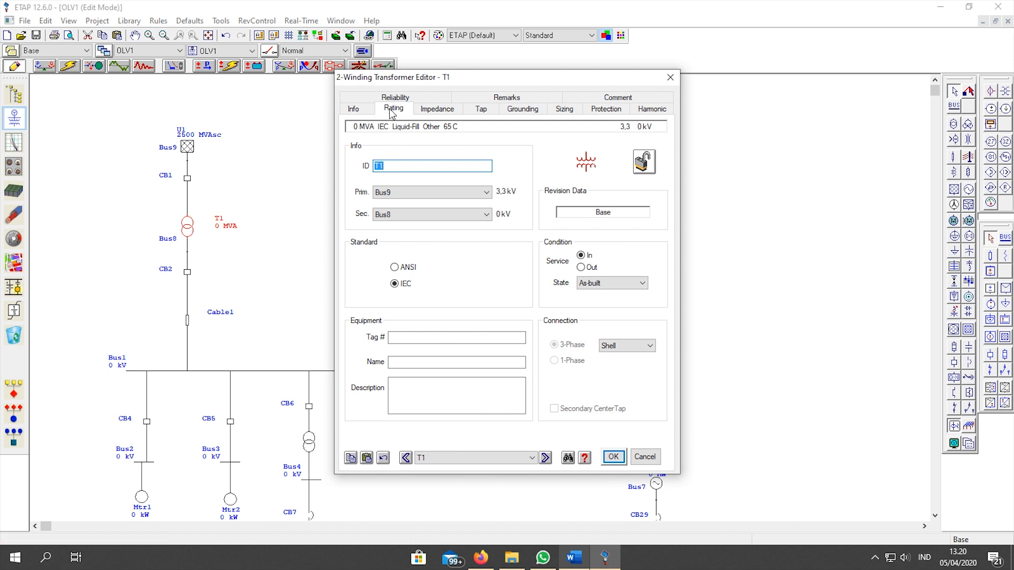
left_click(417, 164)
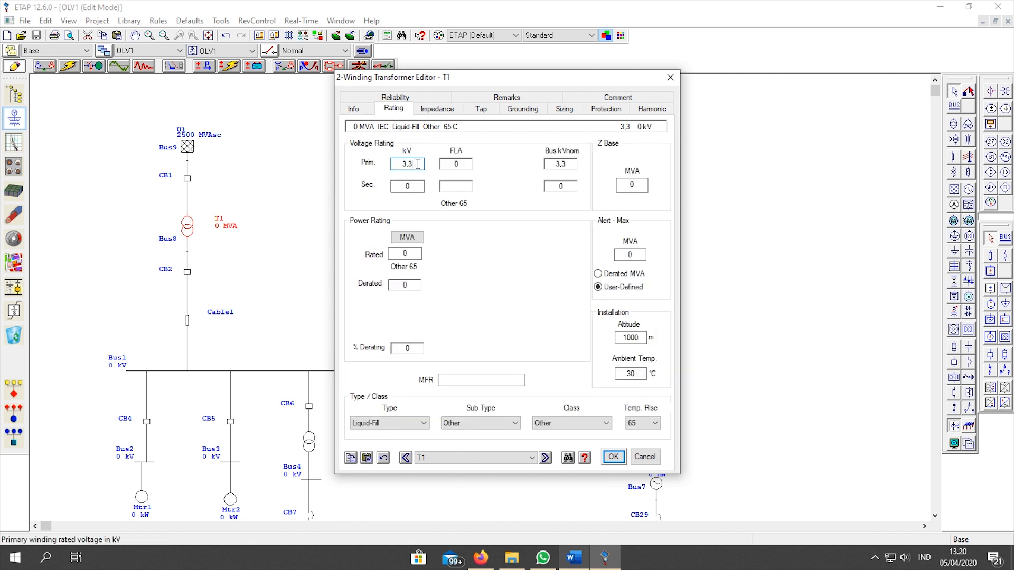
type("10")
left_click(417, 186)
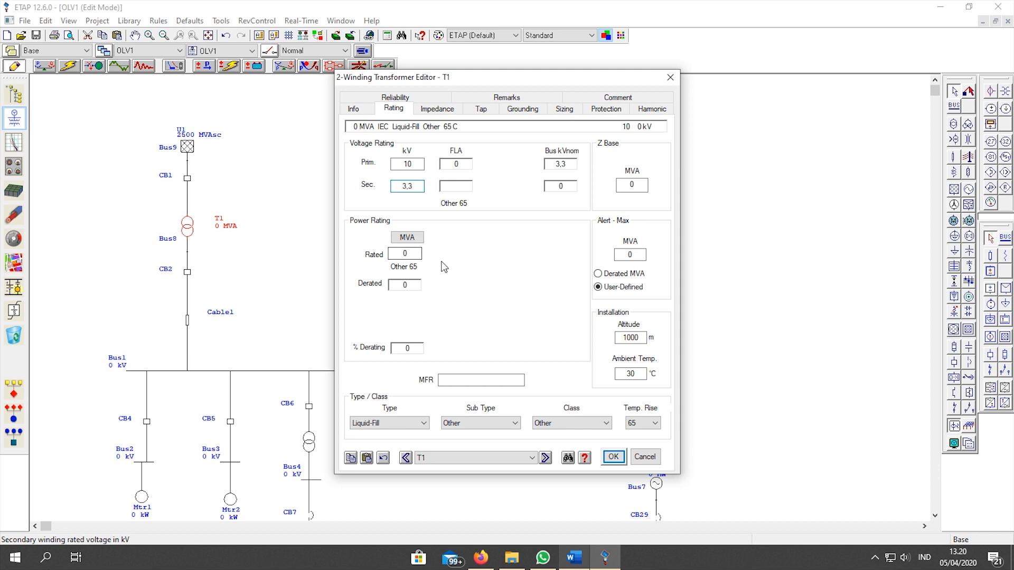
Set transformer T1's rated power to 3250 kVA and apply the typical Z and X/R impedance values
key("Tab")
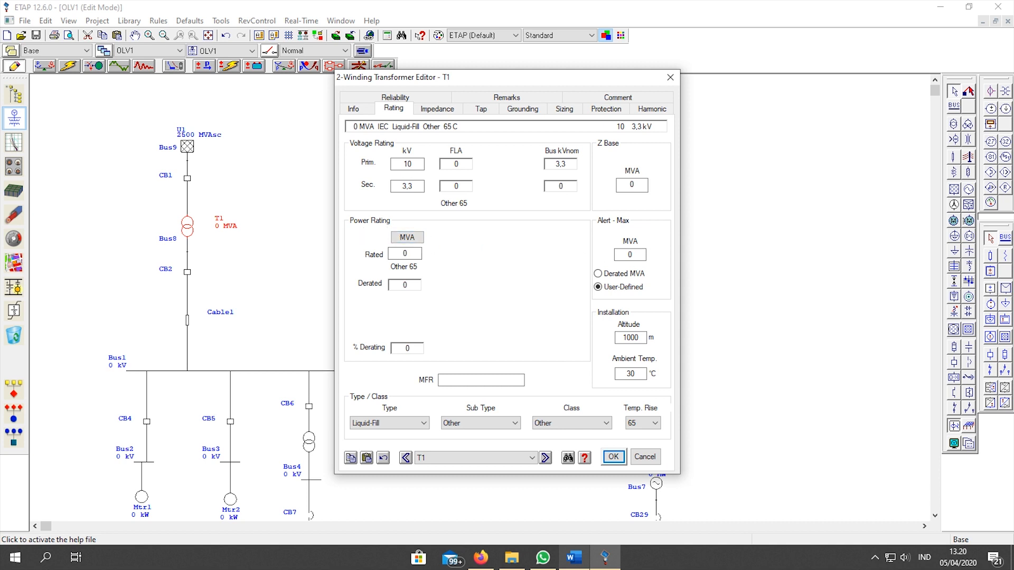
left_click(412, 238)
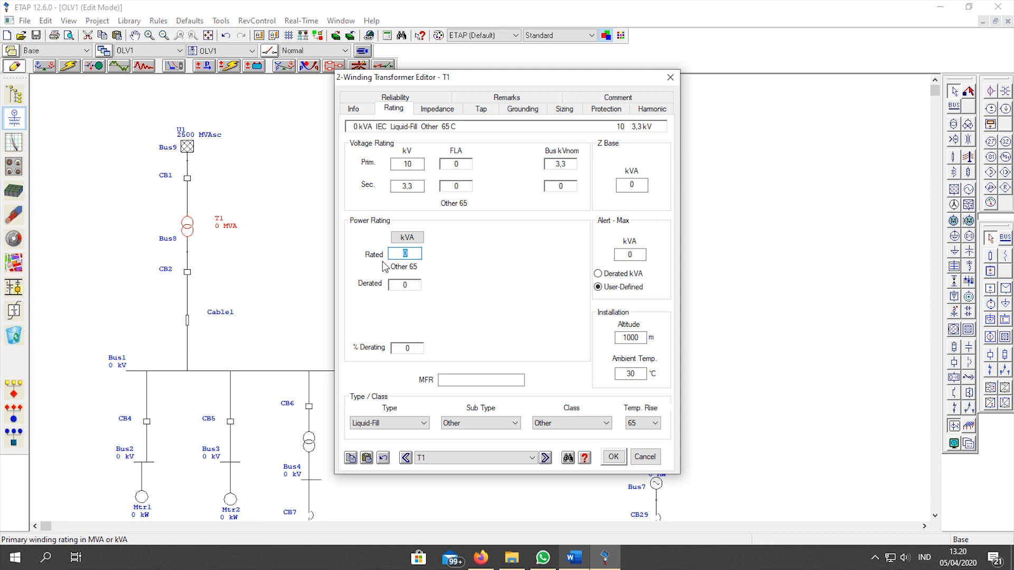
type("3250")
left_click(623, 254)
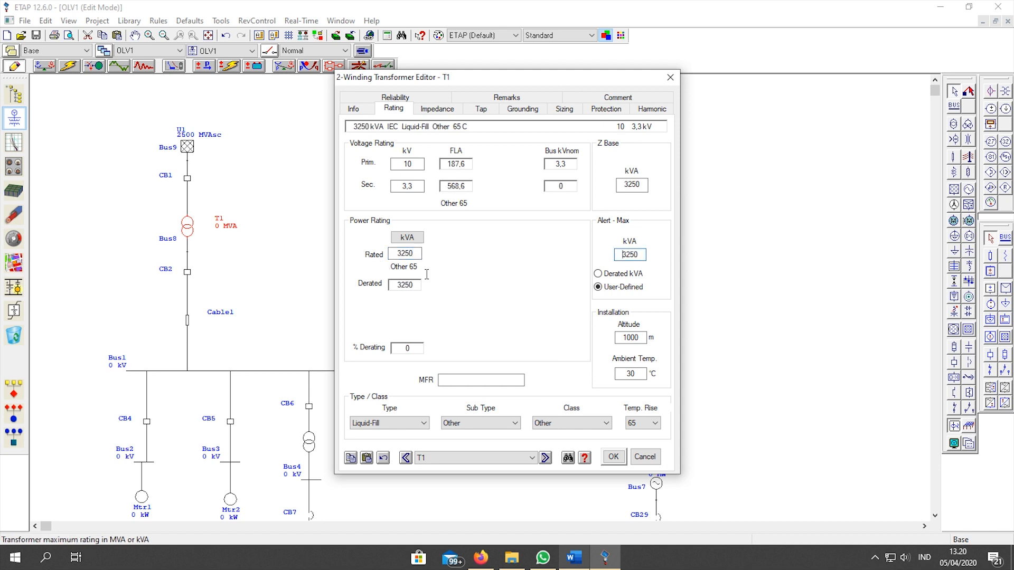
left_click(456, 109)
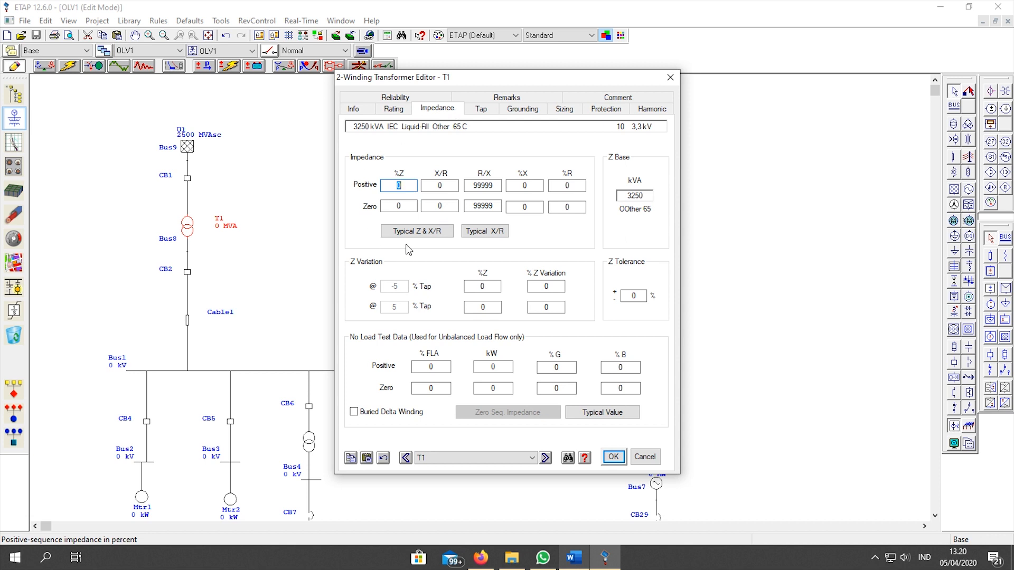
left_click(432, 234)
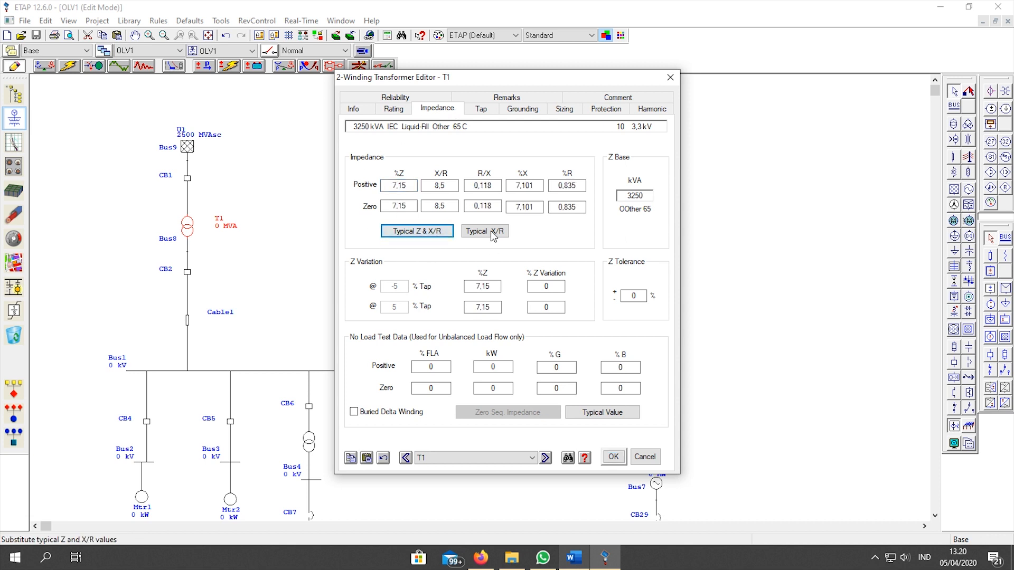
left_click(613, 458)
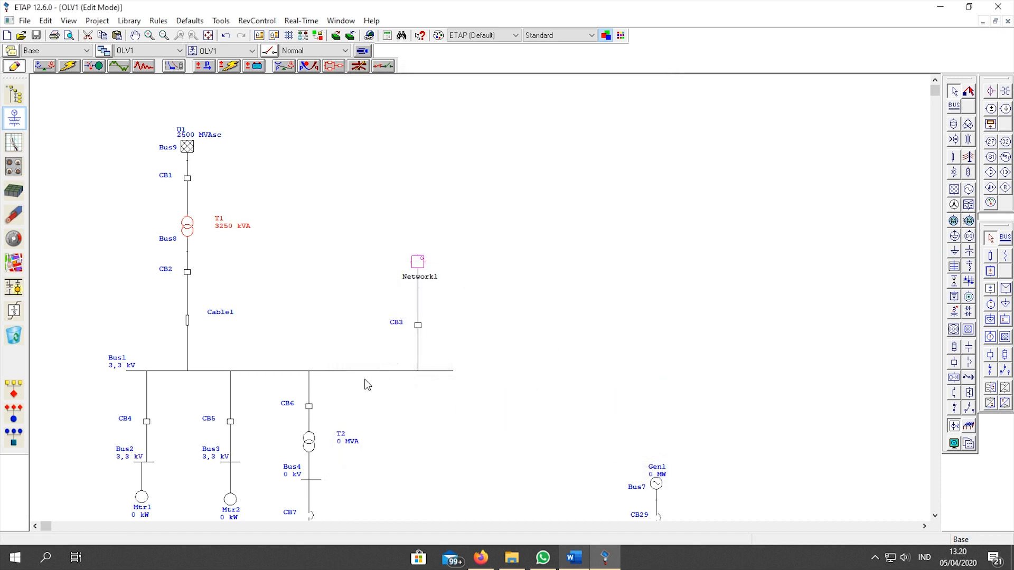
Open the properties of transformer T2 and set its secondary voltage rating to 0,4 kV
scroll(254, 367, "down", 1)
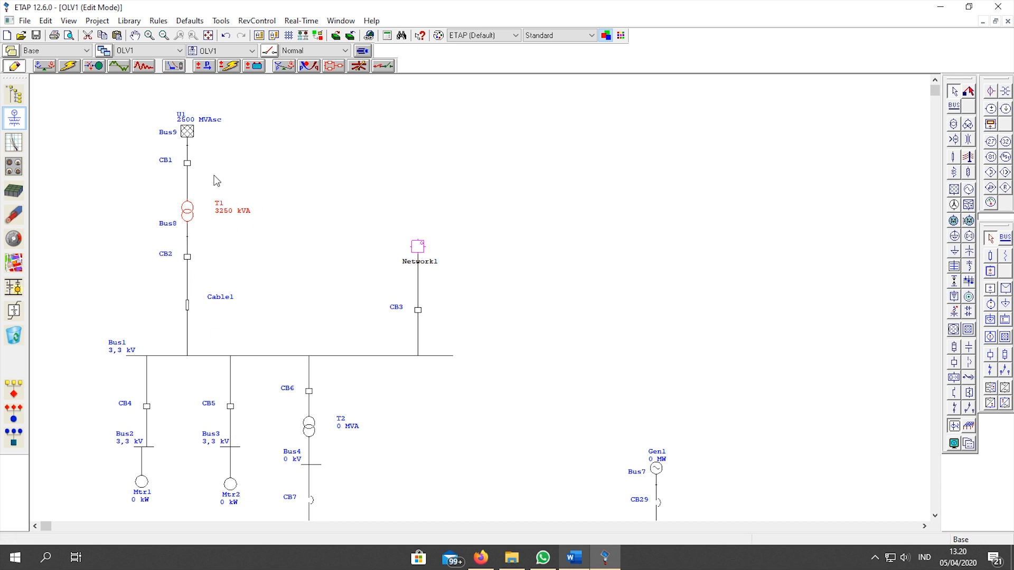
scroll(335, 249, "down", 3)
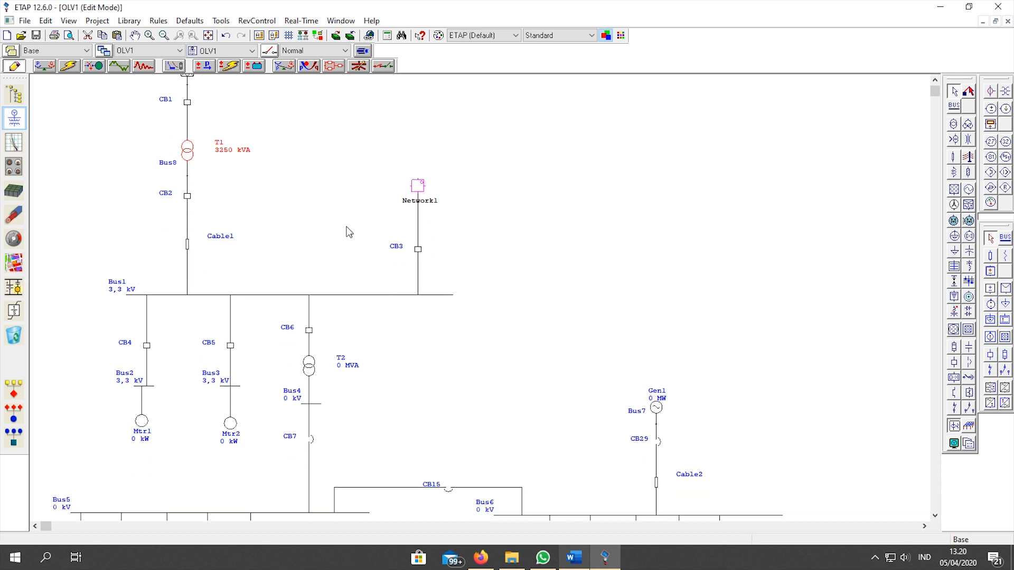
scroll(307, 339, "down", 2)
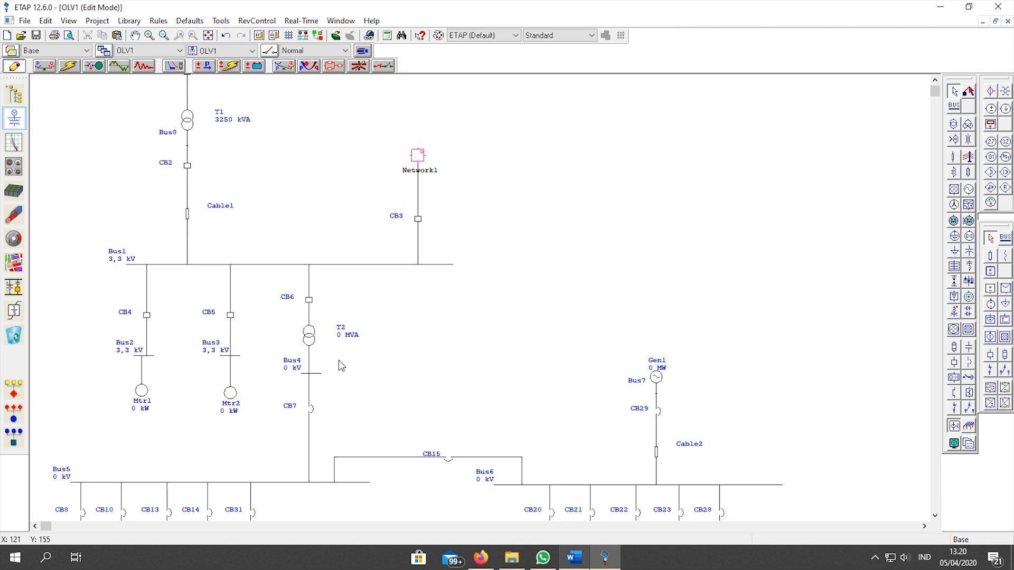
scroll(311, 344, "down", 2)
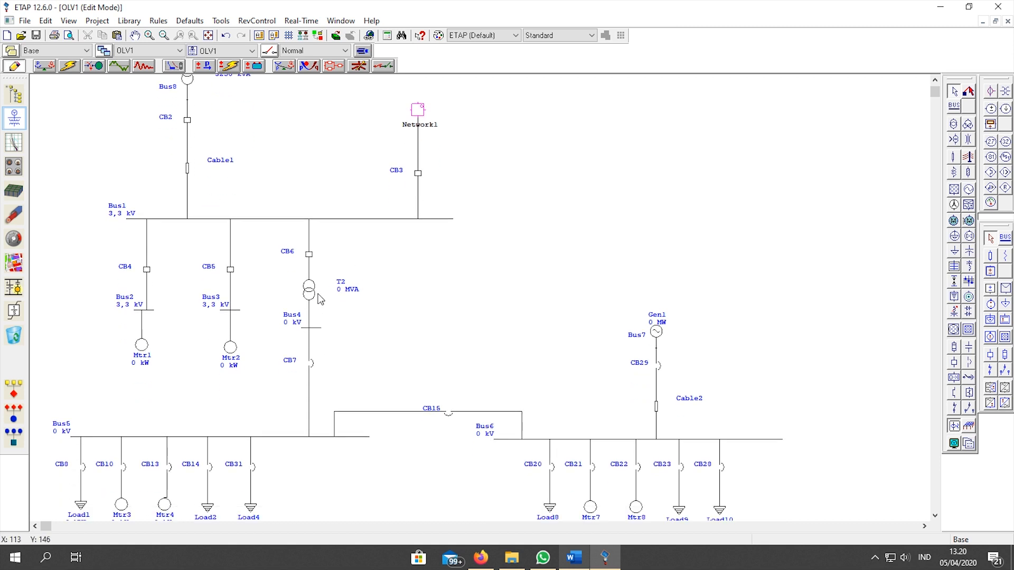
scroll(321, 299, "up", 4)
scroll(417, 354, "down", 2)
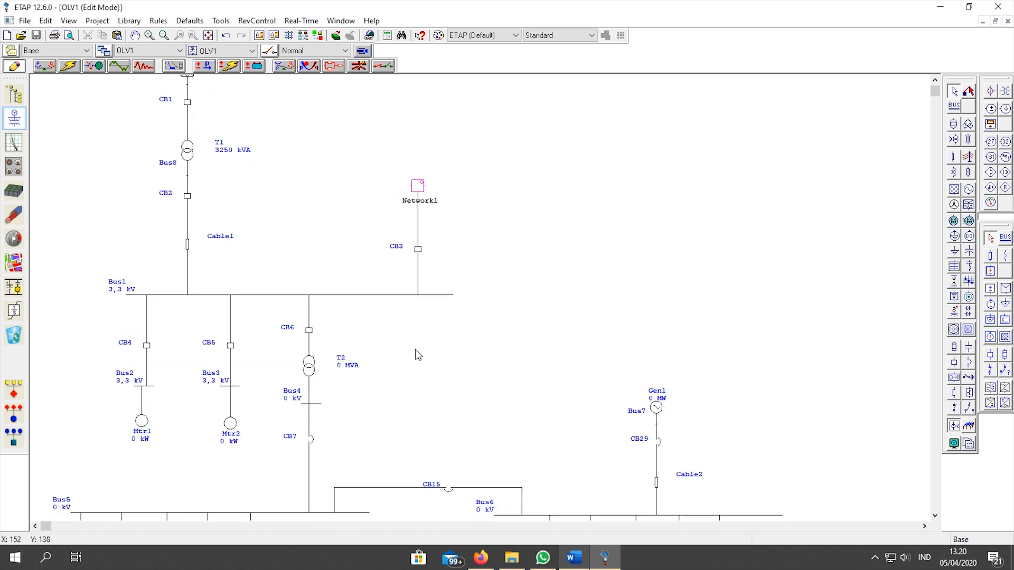
left_click(312, 354)
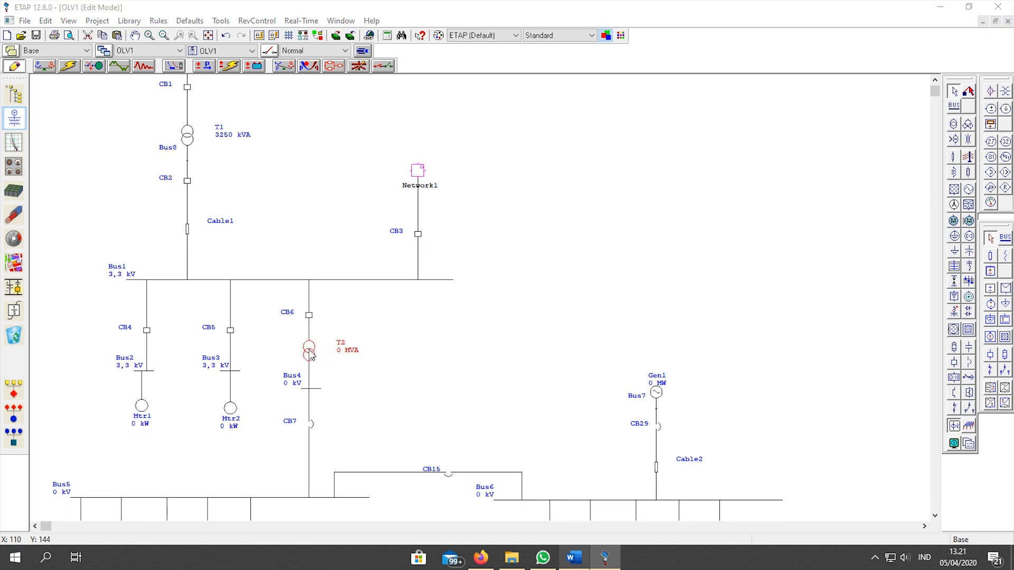
double_click(310, 352)
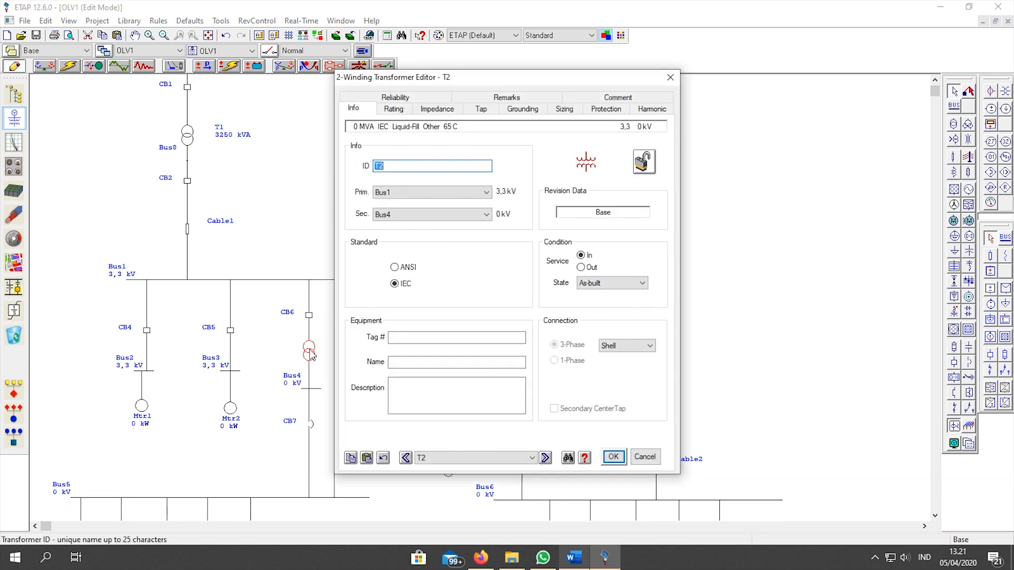
left_click(393, 109)
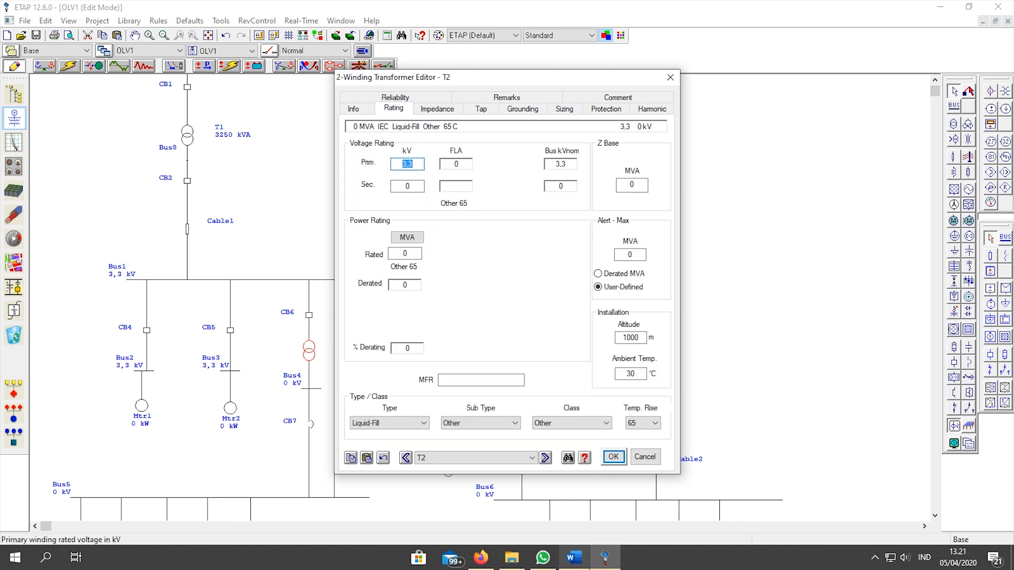
left_click(407, 186)
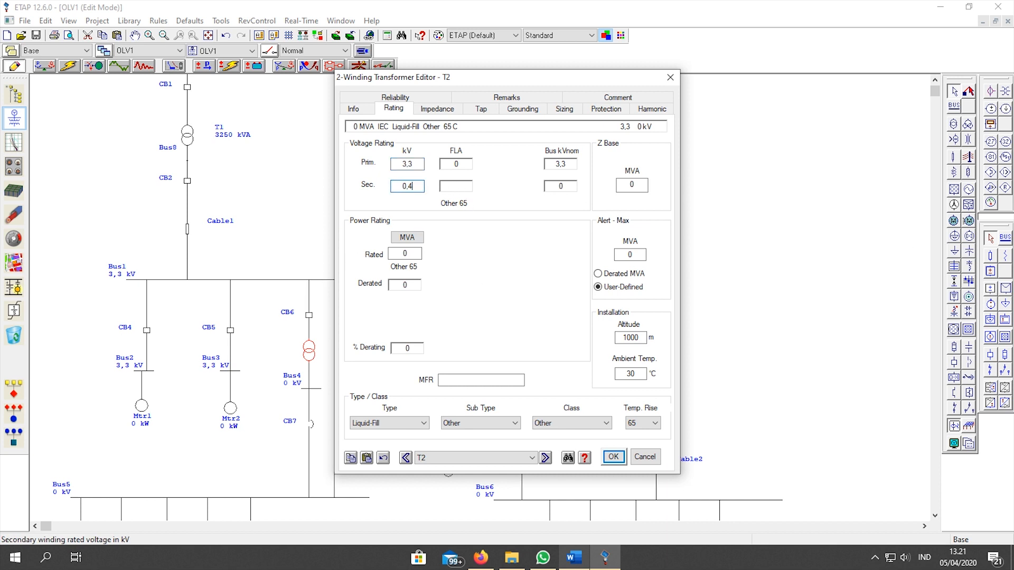
key("Tab")
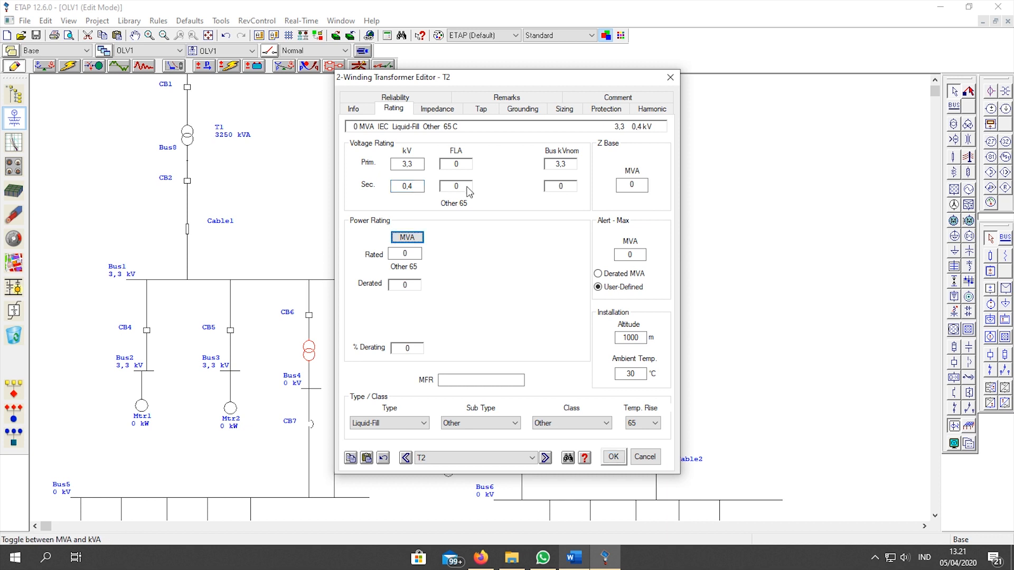
Set transformer T2's rated power to 1500 kVA and apply the typical Z and X/R impedance values
key("space")
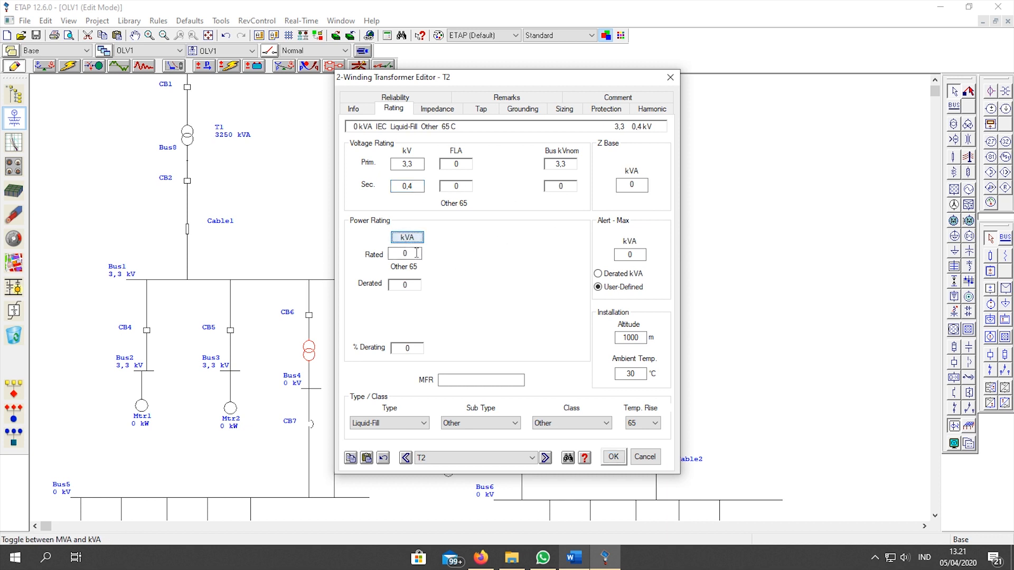
key("Tab")
type("15")
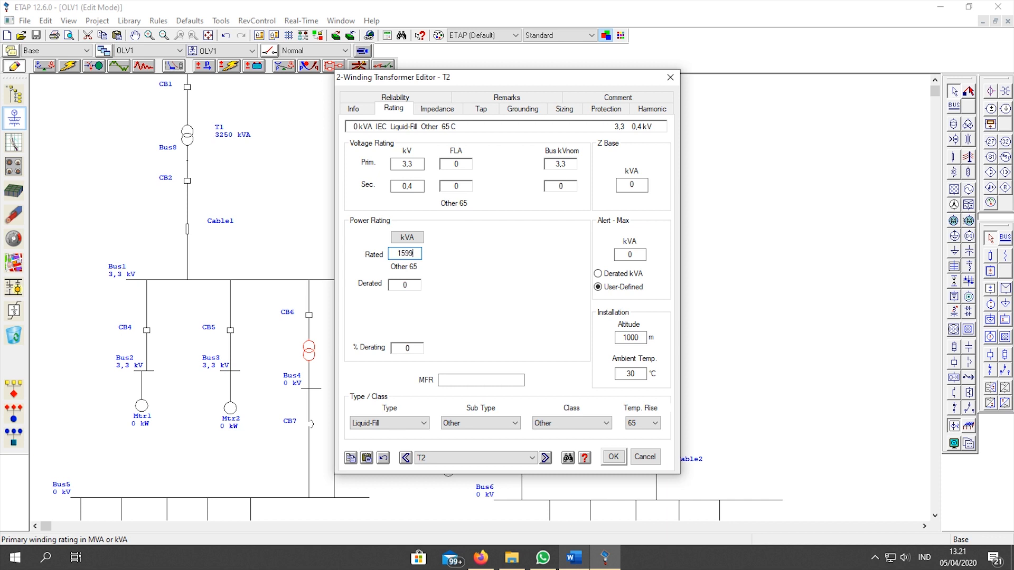
key("Tab")
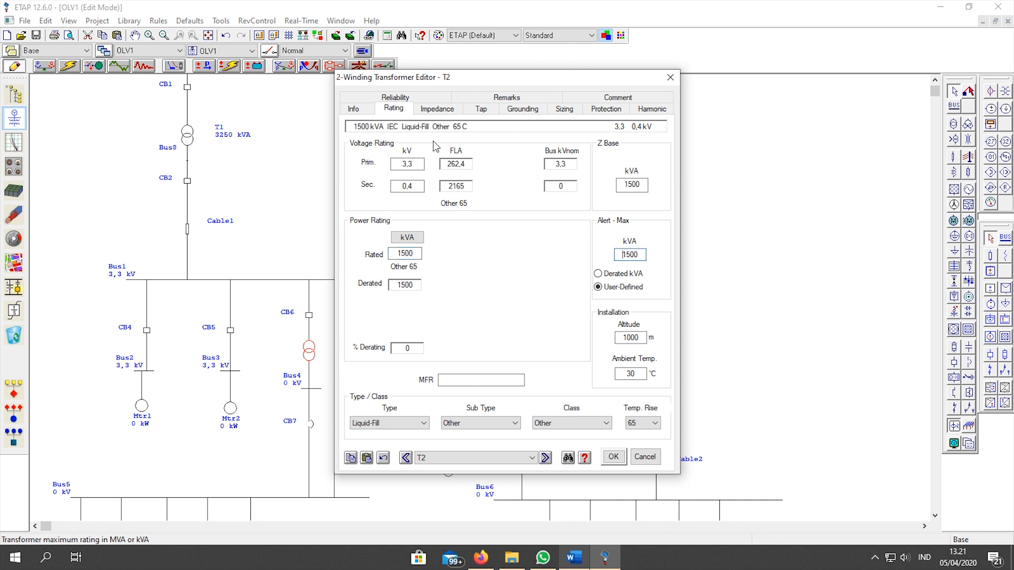
left_click(453, 111)
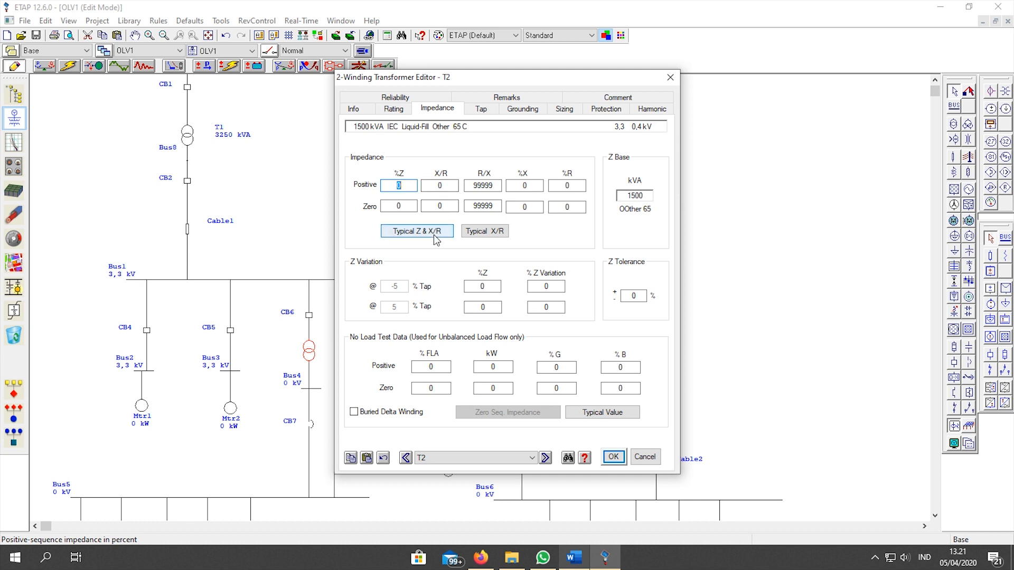
left_click(436, 239)
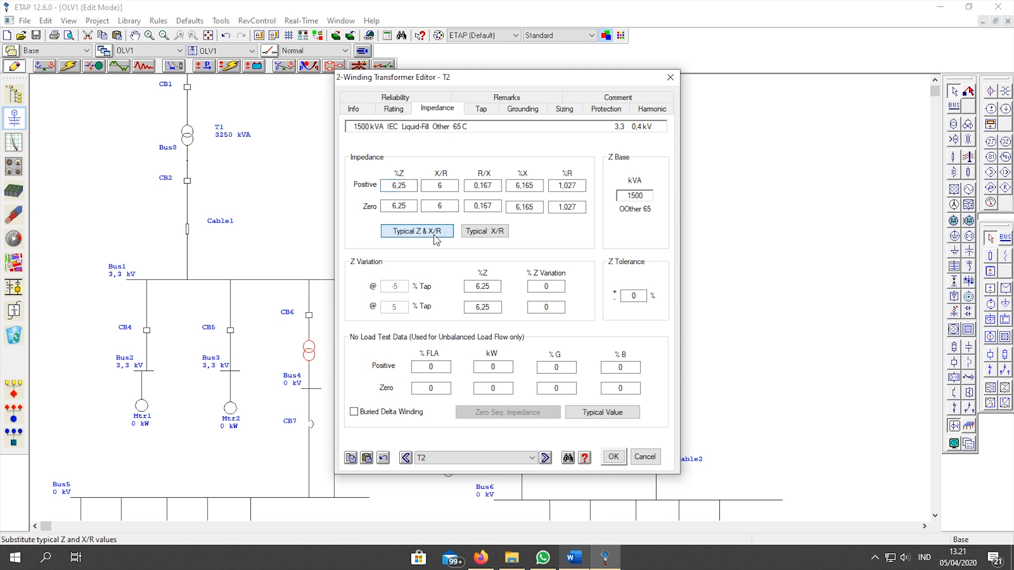
left_click(613, 457)
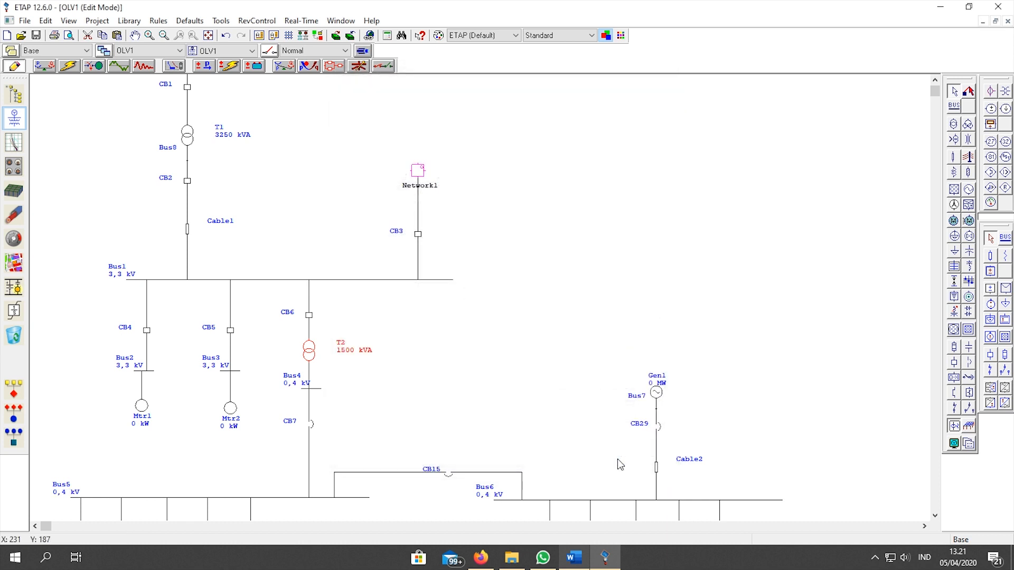
Open composite network Network1 and set the secondary voltage rating of its transformer T3 to 0,22 kV
scroll(499, 396, "down", 4)
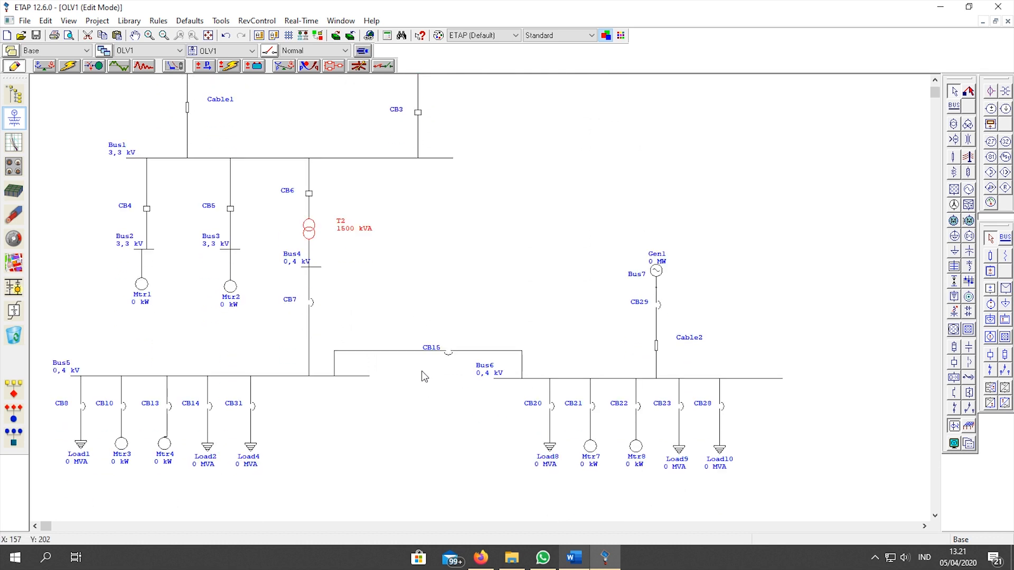
scroll(425, 321, "up", 5)
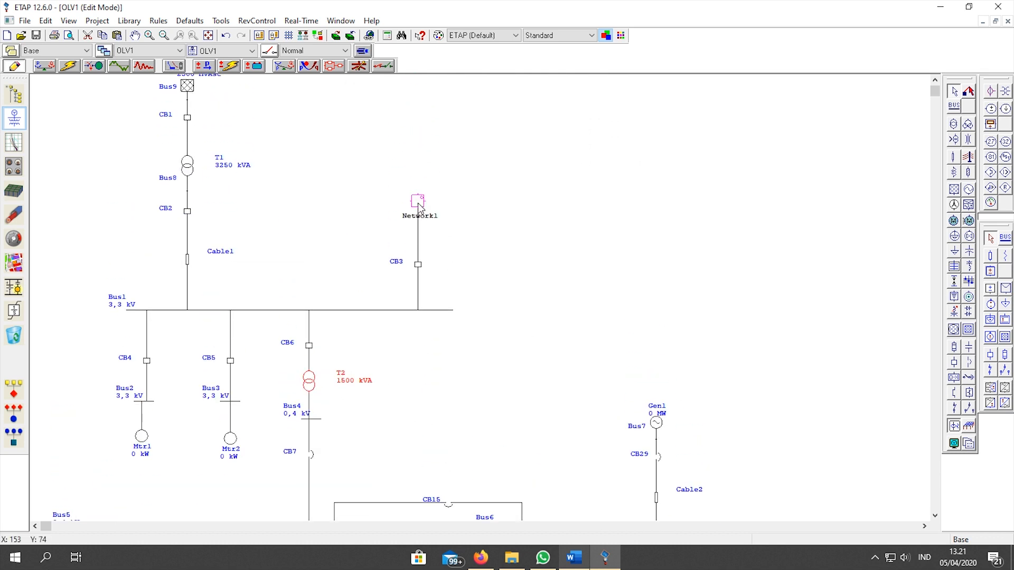
double_click(418, 205)
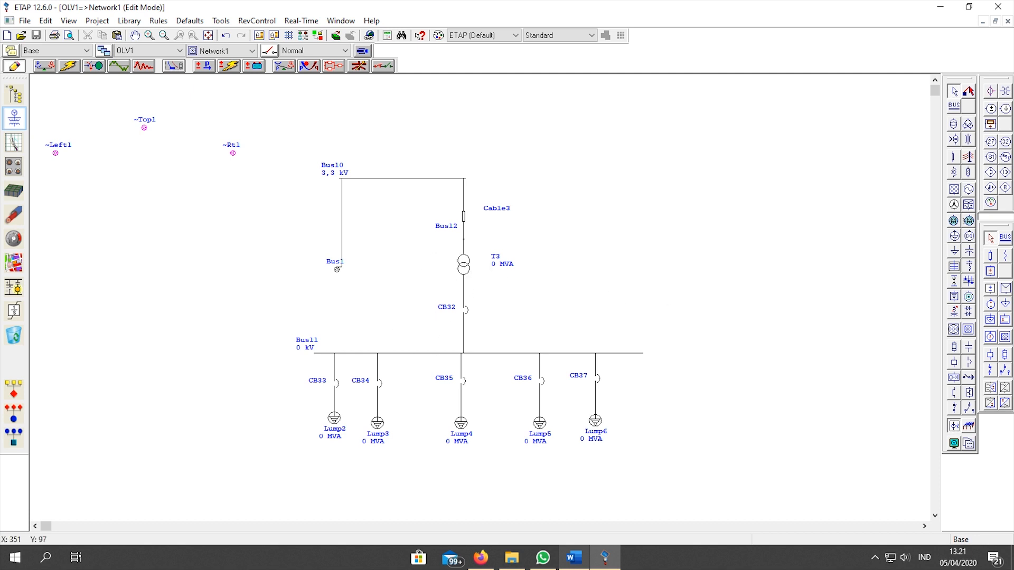
double_click(467, 266)
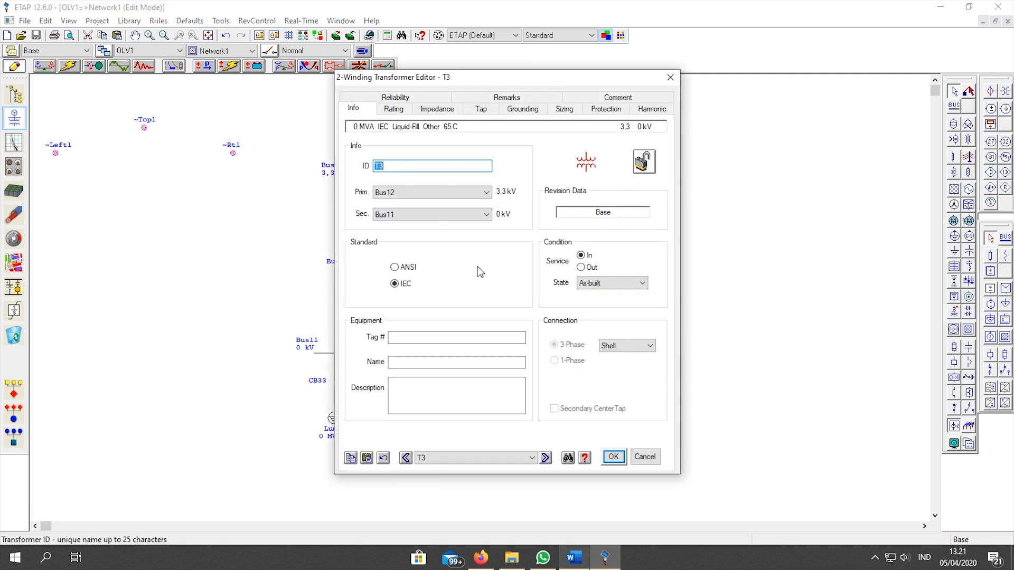
left_click(394, 109)
left_click_drag(463, 86, 640, 83)
left_click(594, 183)
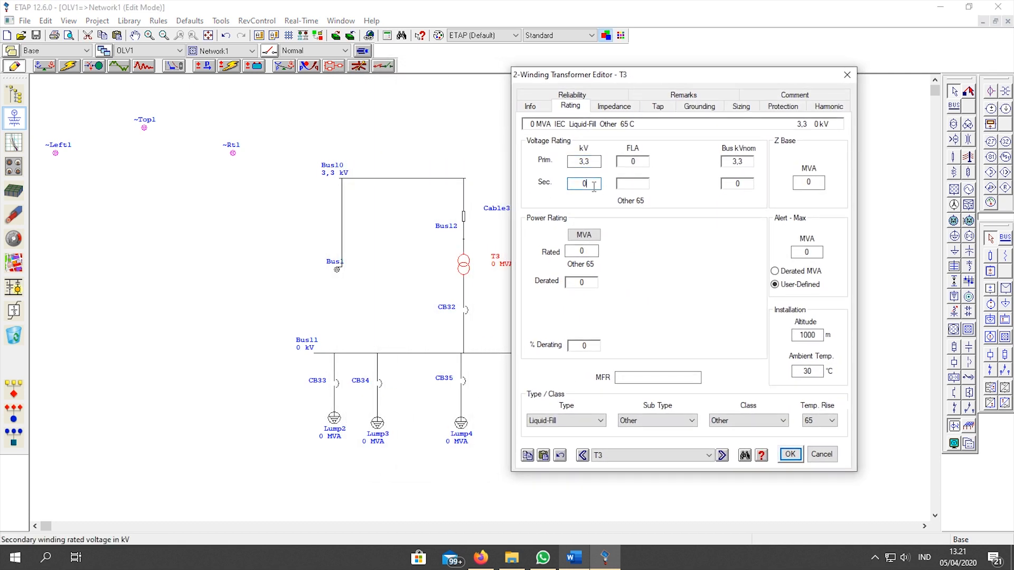
type("0,22")
key("Tab")
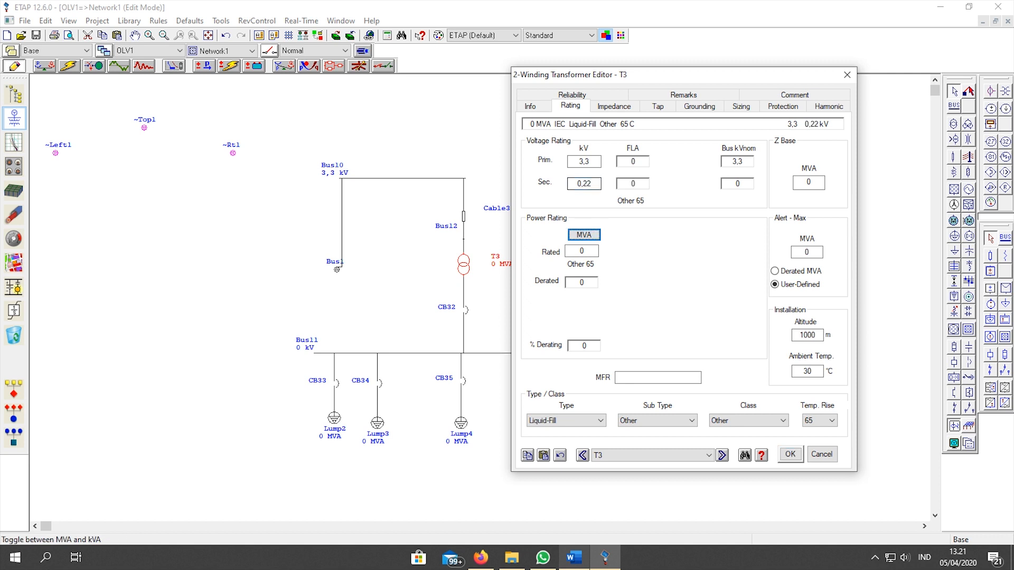
Set transformer T3's rated power to 400 kVA and apply the typical Z and X/R impedance values
left_click(590, 235)
key("Tab")
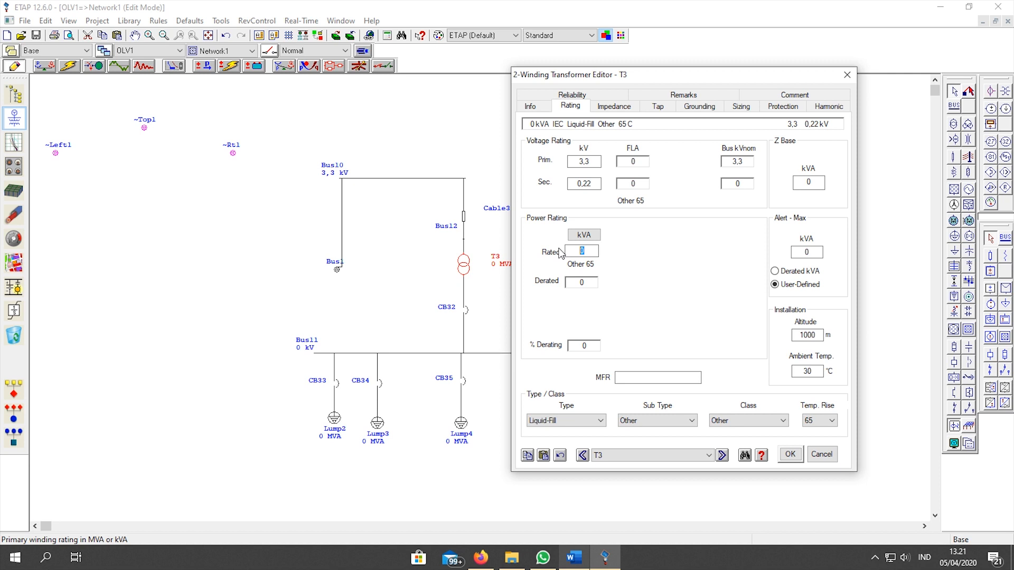
type("400")
key("Tab")
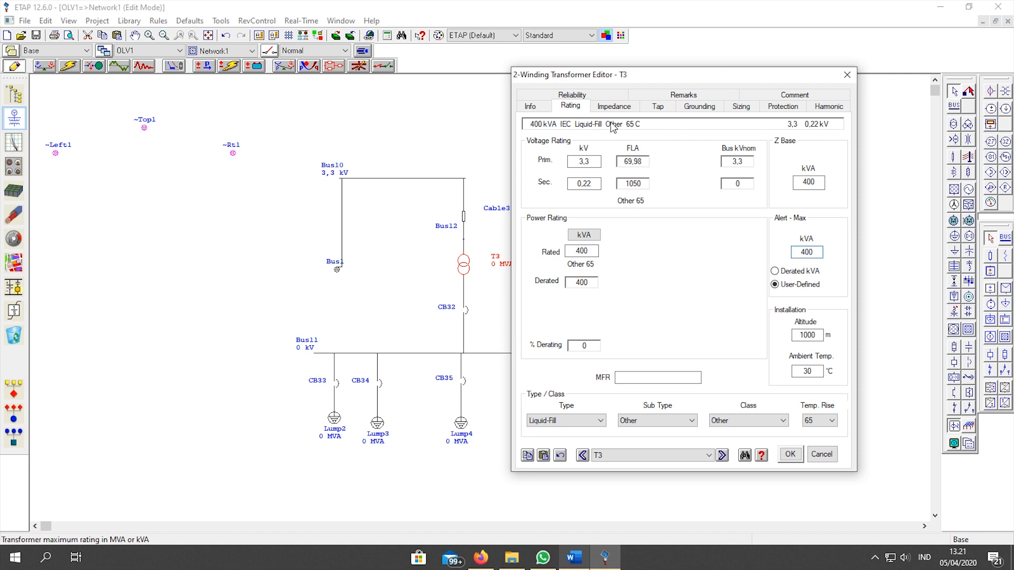
left_click(615, 106)
left_click(594, 228)
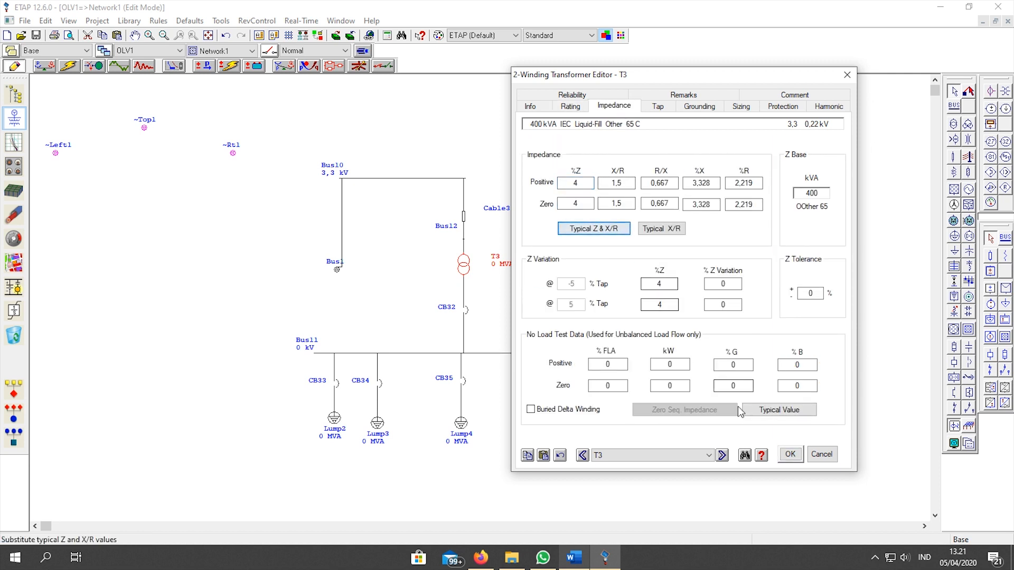
left_click(790, 455)
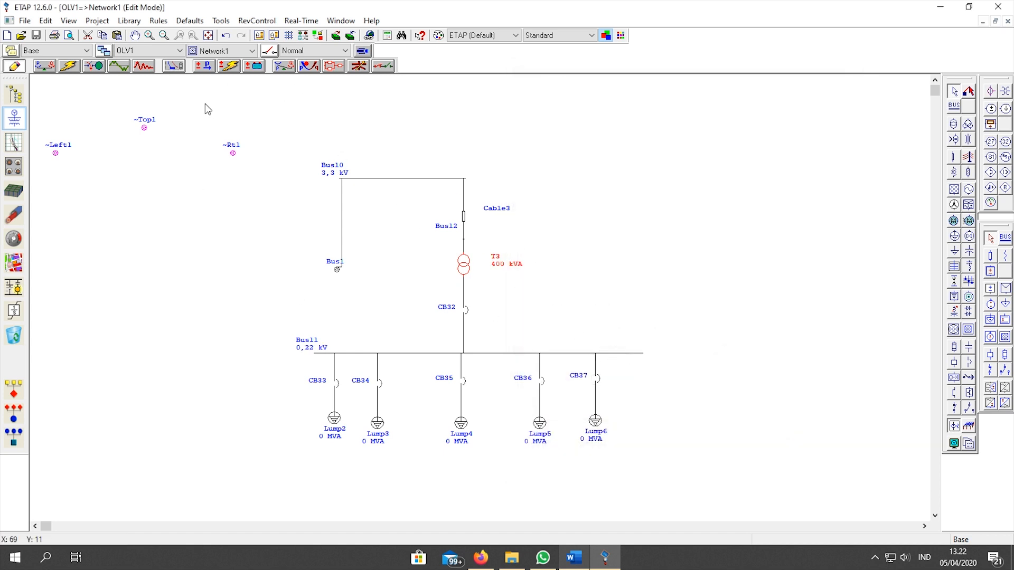
Return from Network1 to the main diagram OLV1 and show the area around motor Mtr1
left_click(228, 52)
left_click(231, 64)
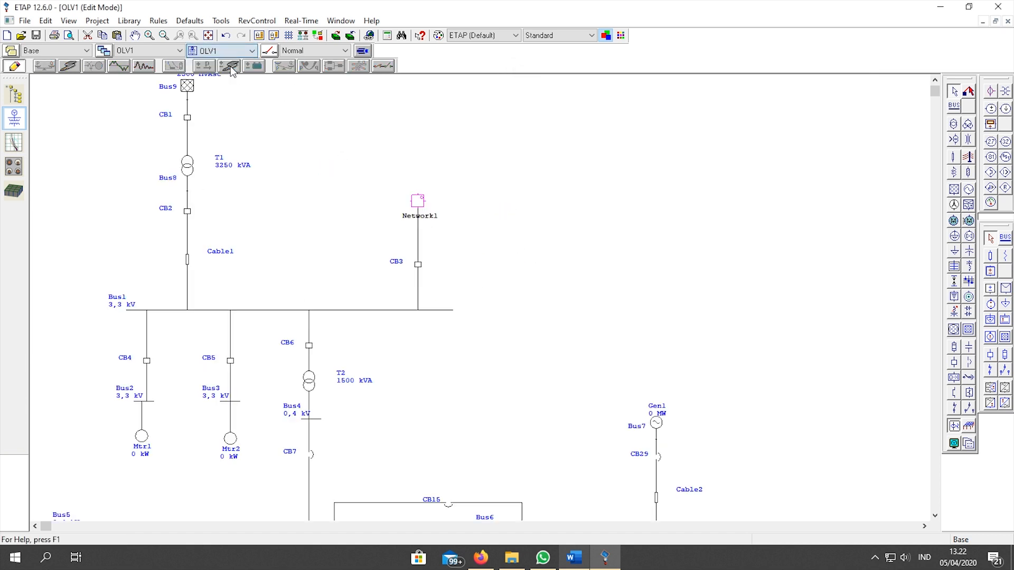
scroll(462, 239, "down", 5)
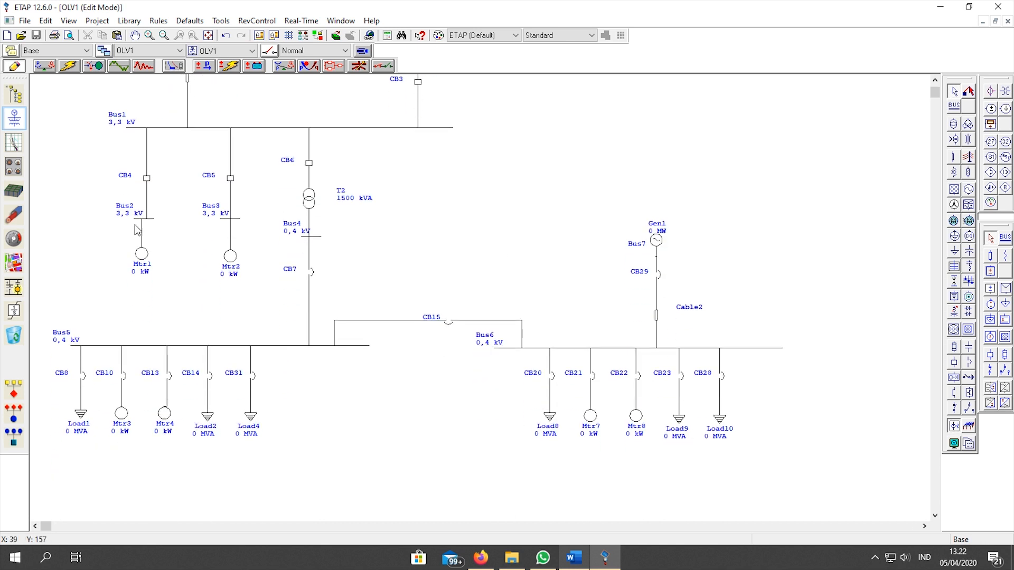
scroll(581, 331, "up", 4)
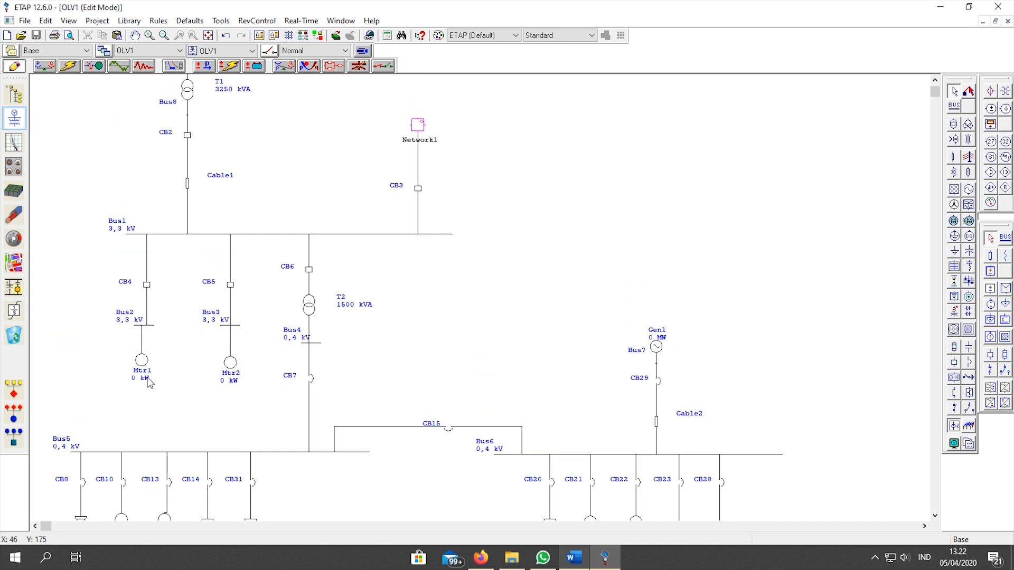
Set motor Mtr1's rated power to 450 kW and accept the calculated nameplate and impedance data
scroll(153, 372, "down", 2)
left_click(141, 317)
double_click(141, 319)
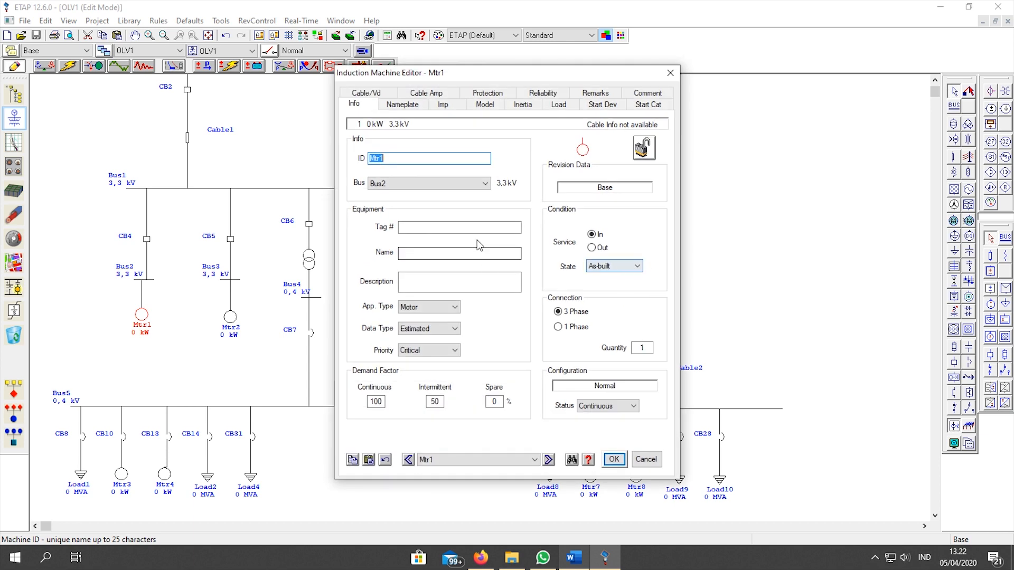
left_click(392, 107)
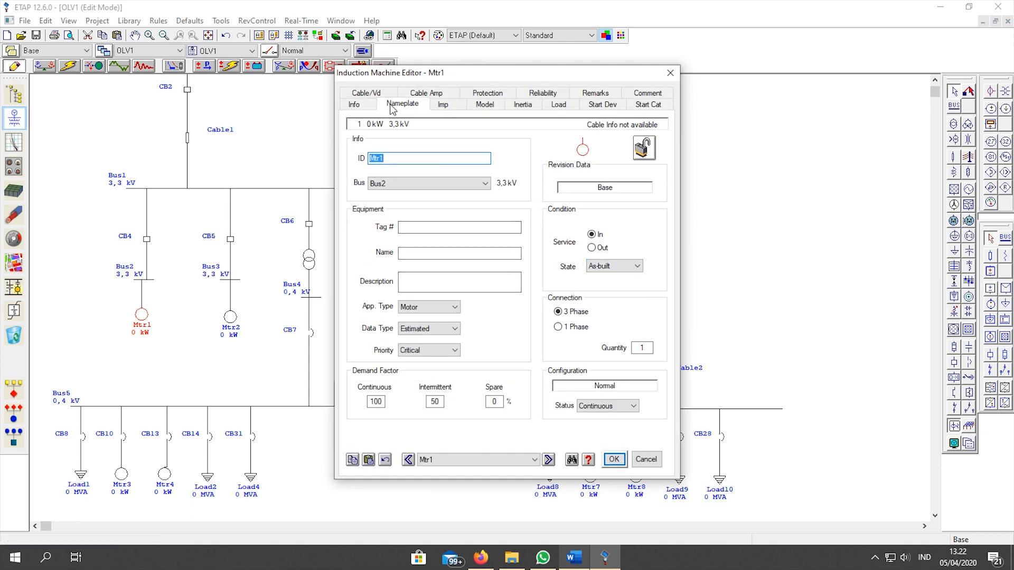
left_click(397, 175)
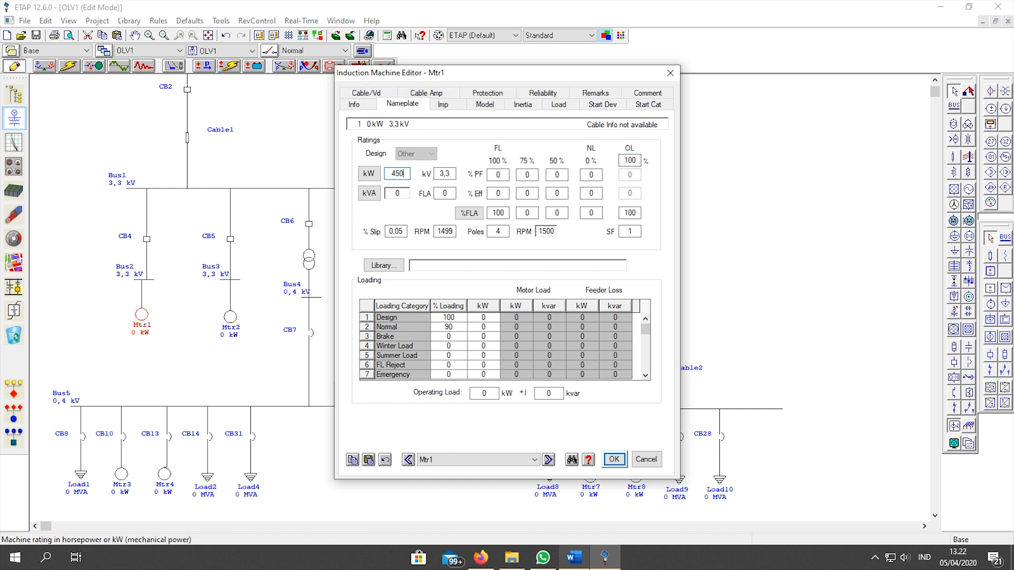
key("Tab")
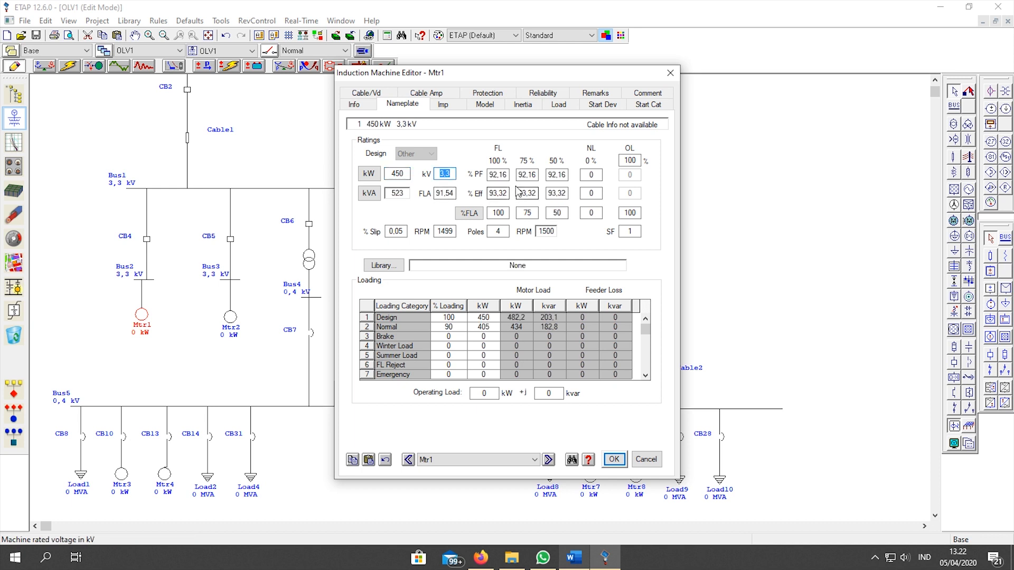
left_click(448, 107)
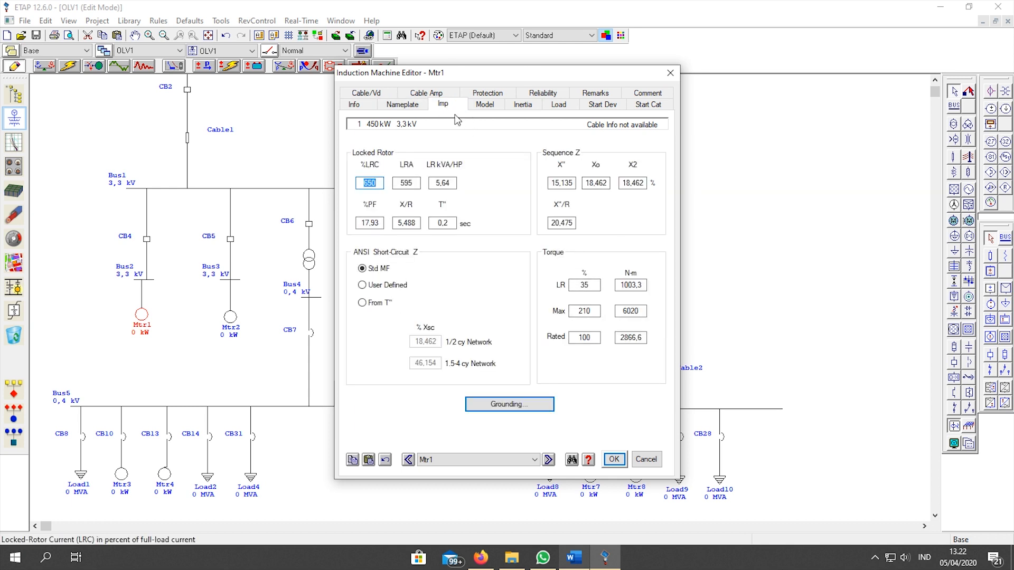
left_click(404, 105)
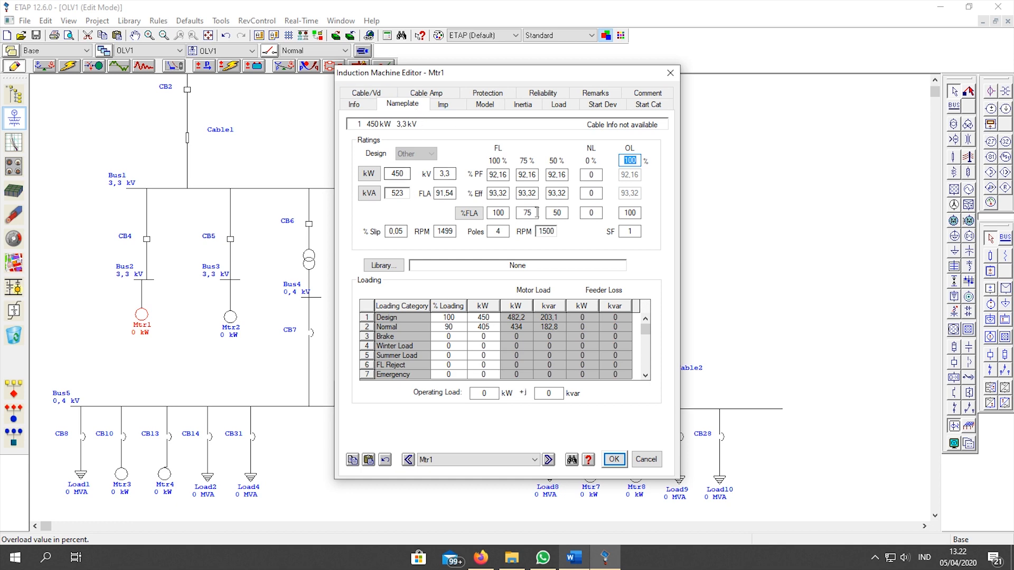
left_click(616, 461)
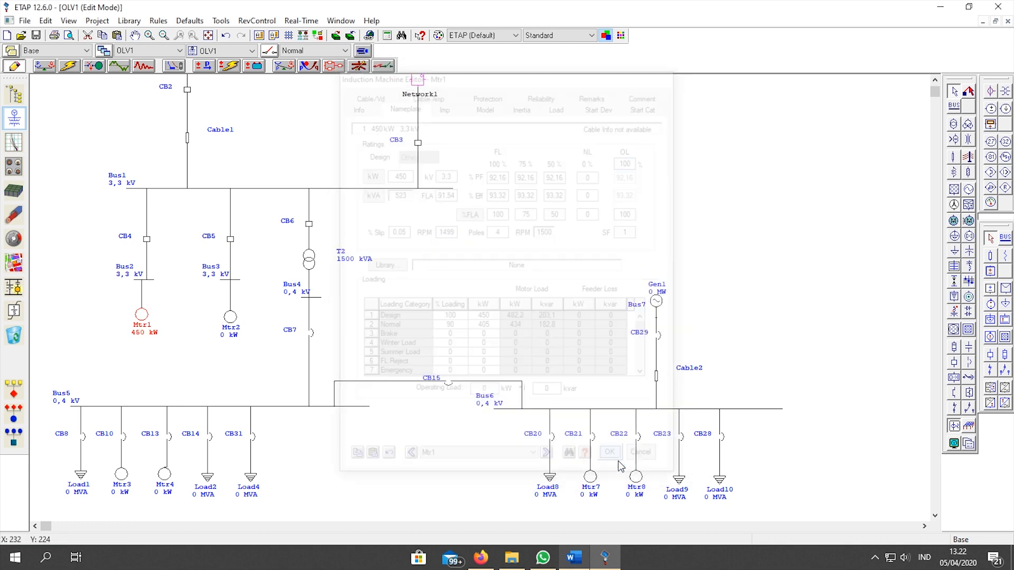
Switch motor Mtr2's rating unit to HP and set its rated power to 250 HP
double_click(231, 324)
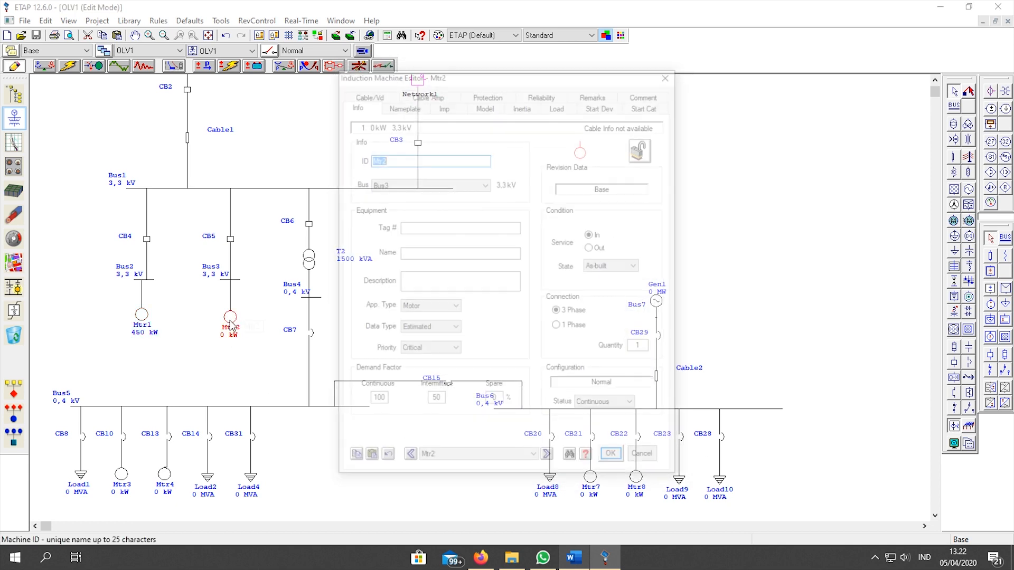
left_click(412, 108)
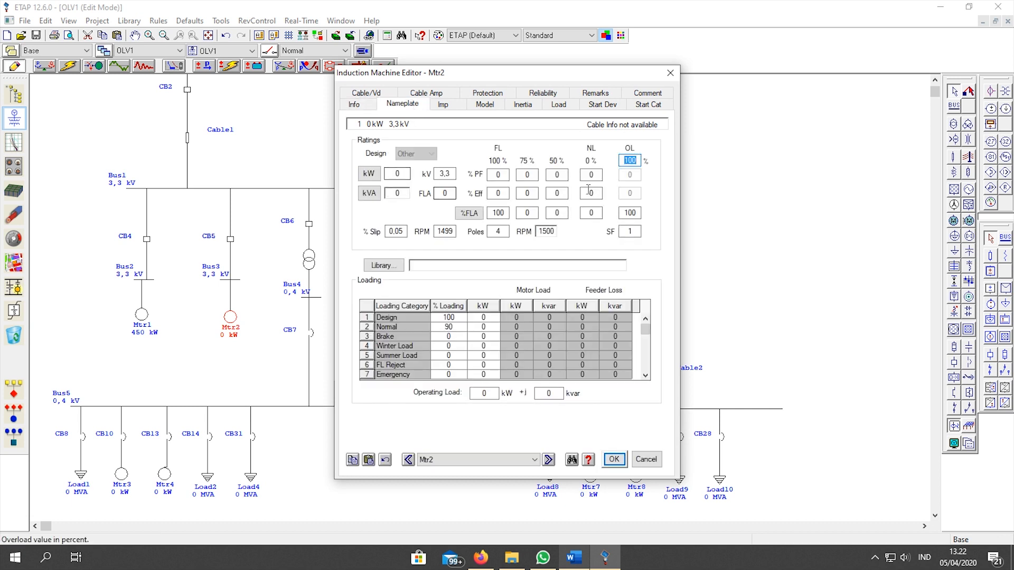
left_click(368, 174)
key("Tab")
type("2")
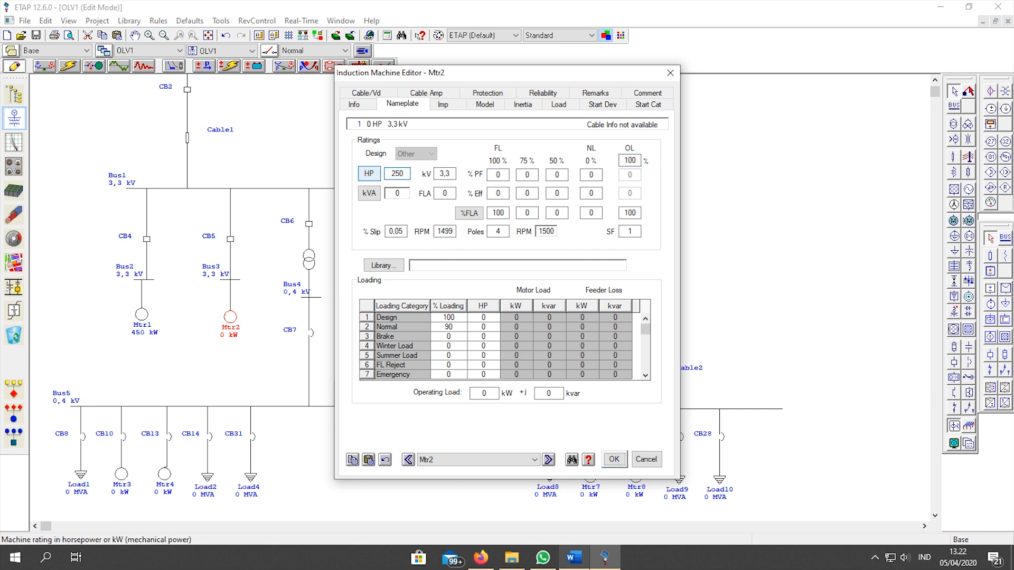
left_click(614, 459)
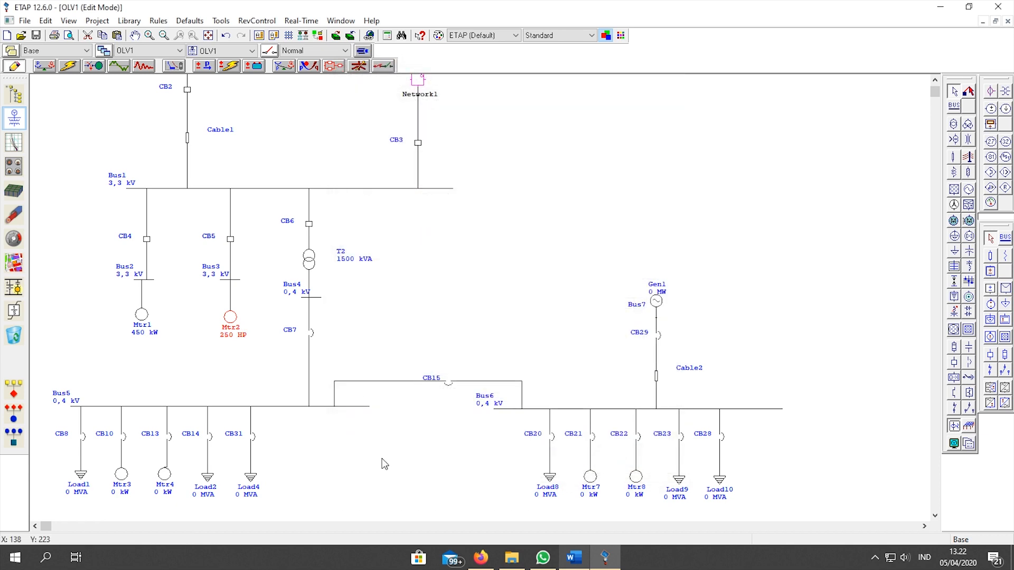
left_click(385, 463)
scroll(167, 516, "down", 1)
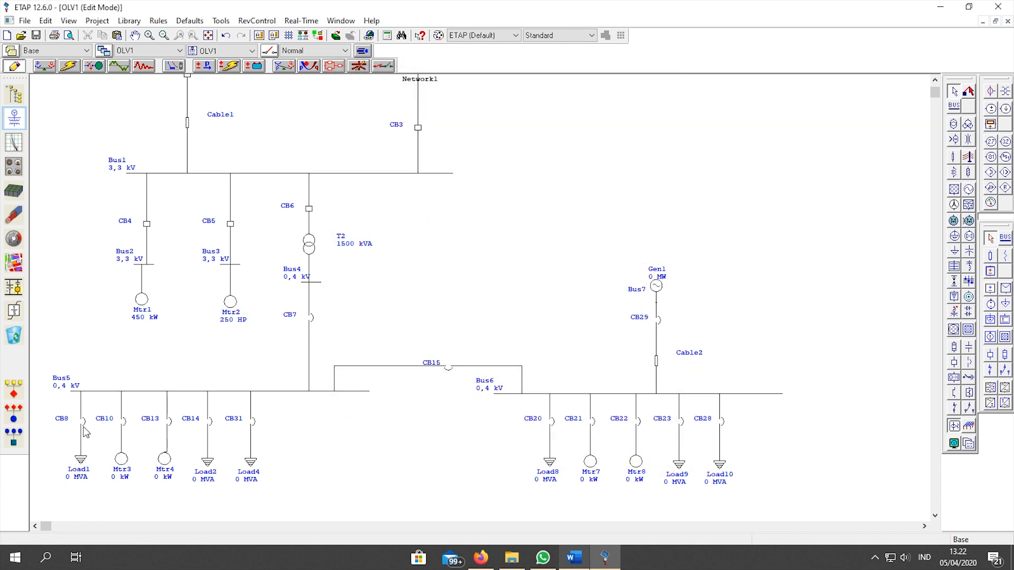
double_click(81, 463)
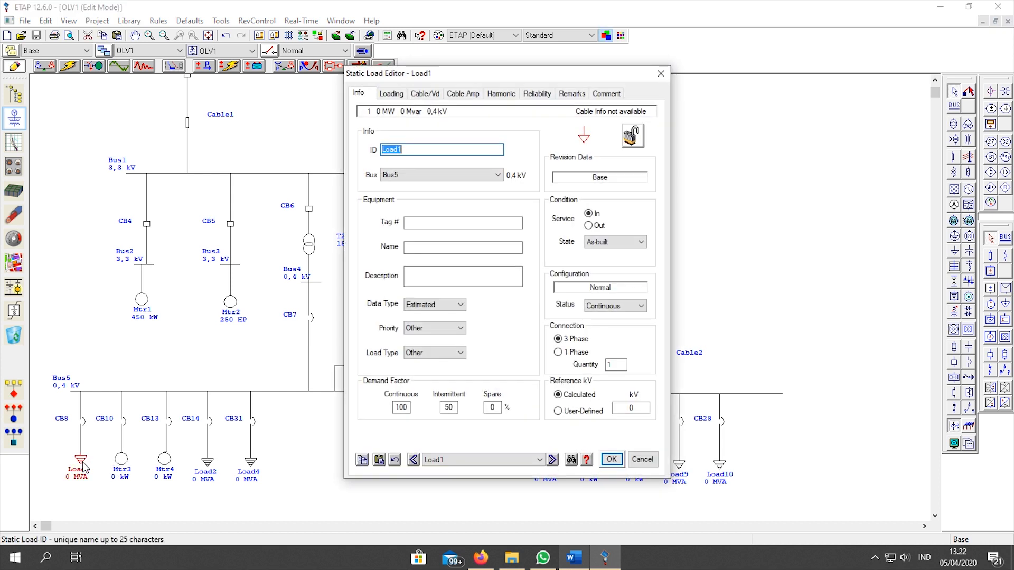
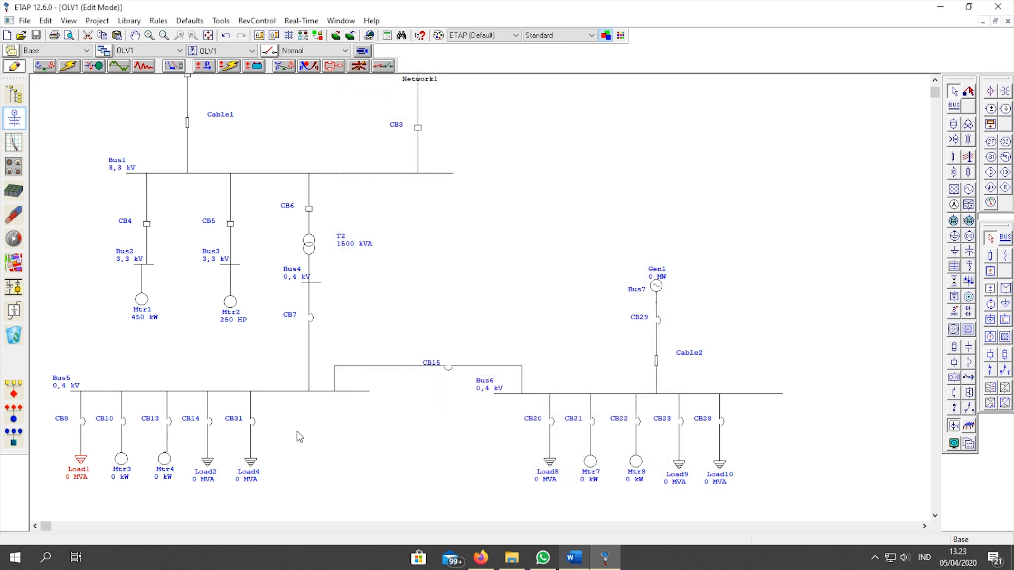
Delete the connections between the five Bus5 feeder breakers and their loads and motors, and remove all load feeders below Bus6
left_click(81, 443)
key("Delete")
left_click(121, 444)
key("Delete")
left_click(166, 444)
key("Delete")
left_click(207, 446)
key("Delete")
left_click(252, 444)
key("Delete")
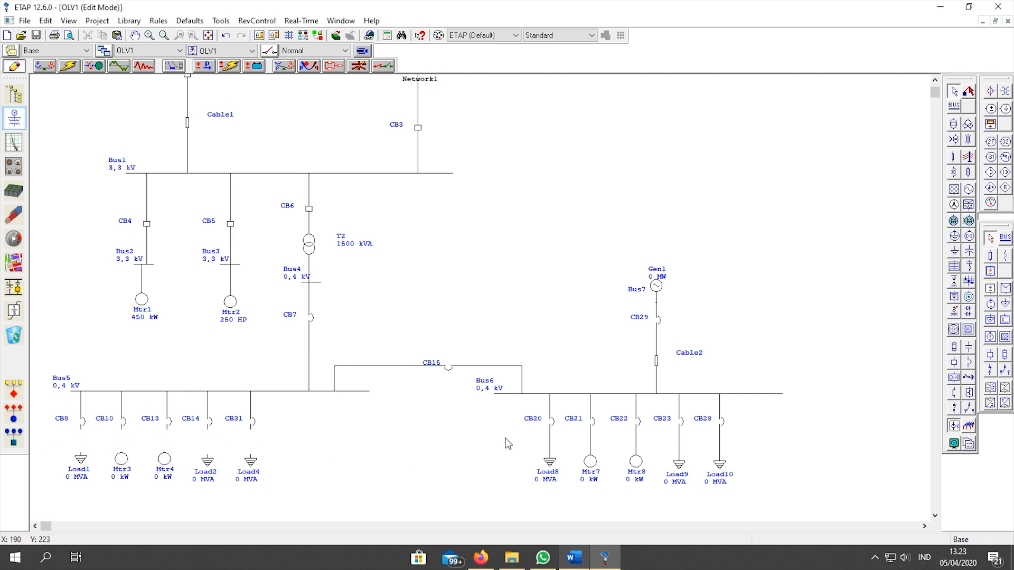
left_click_drag(493, 414, 822, 489)
key("Delete")
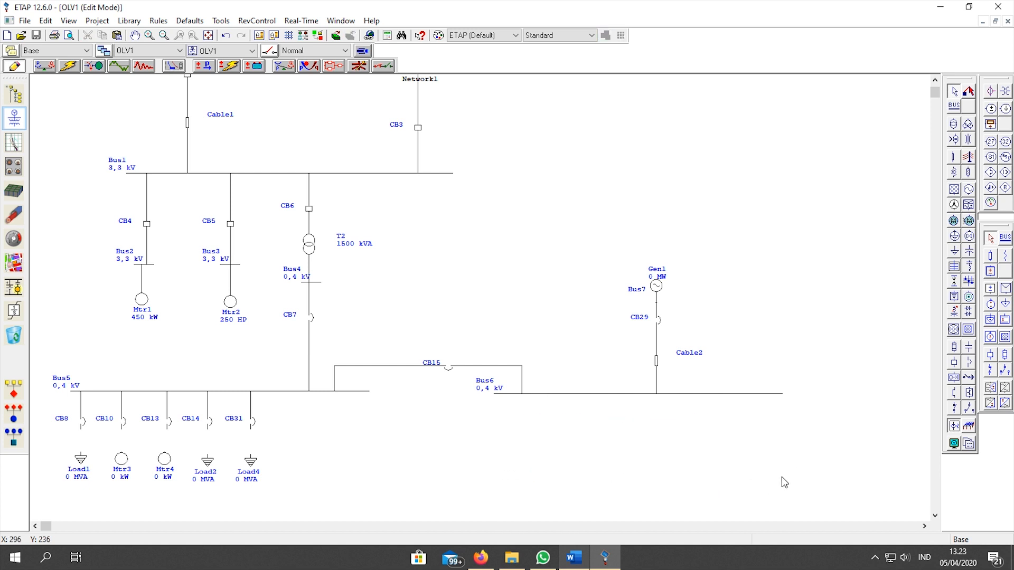
Place five buses below Bus5, one between each of breakers CB8, CB10, CB13, CB14 and CB31 and its load or motor
left_click(953, 106)
left_click(80, 443)
left_click(953, 105)
left_click(123, 444)
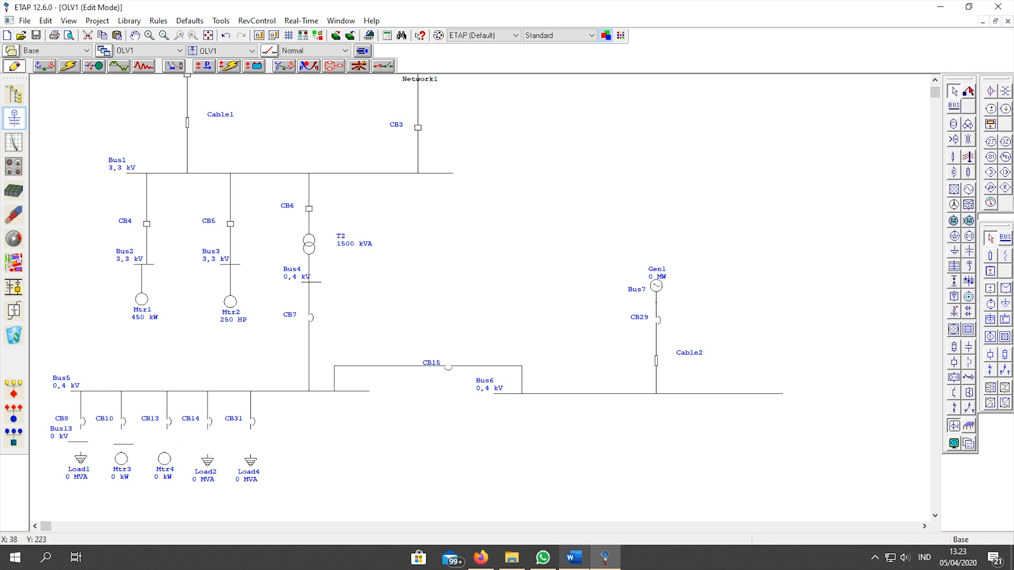
left_click(953, 106)
left_click(167, 440)
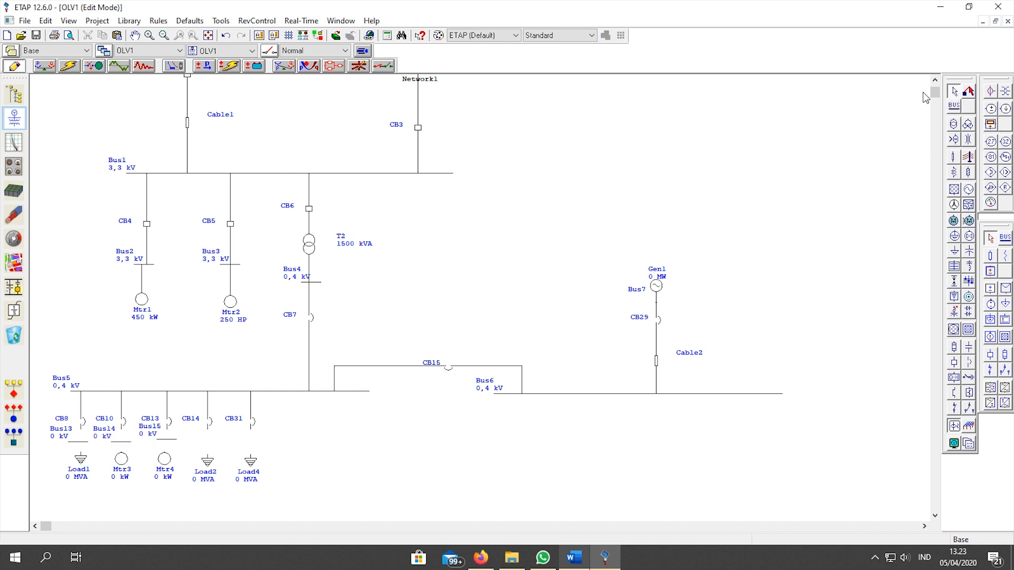
left_click(954, 105)
left_click(208, 443)
left_click(954, 106)
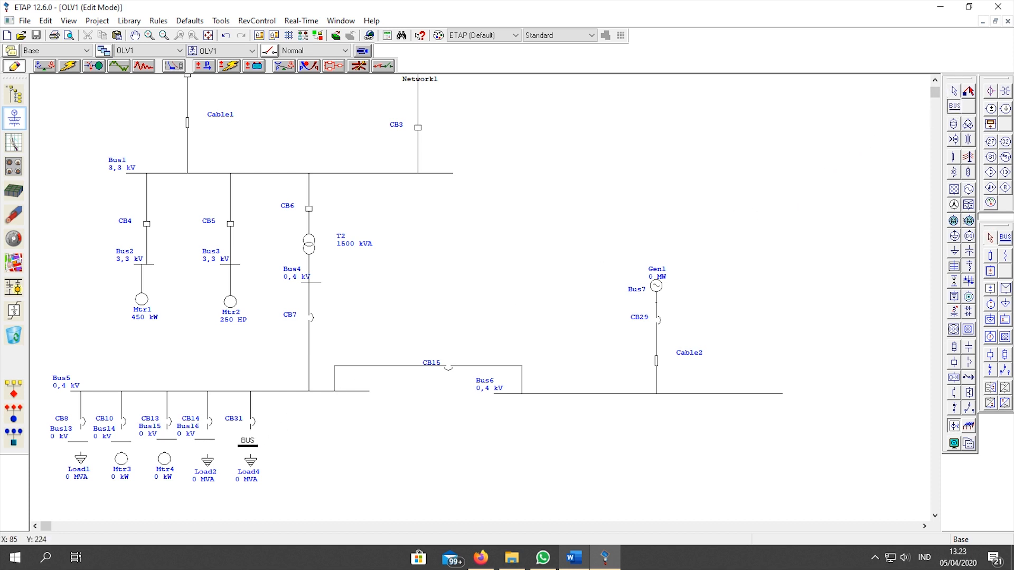
left_click(249, 442)
Connect each of the five new buses to its breaker above and its load or motor below
left_click(250, 444)
left_click_drag(249, 454, 251, 443)
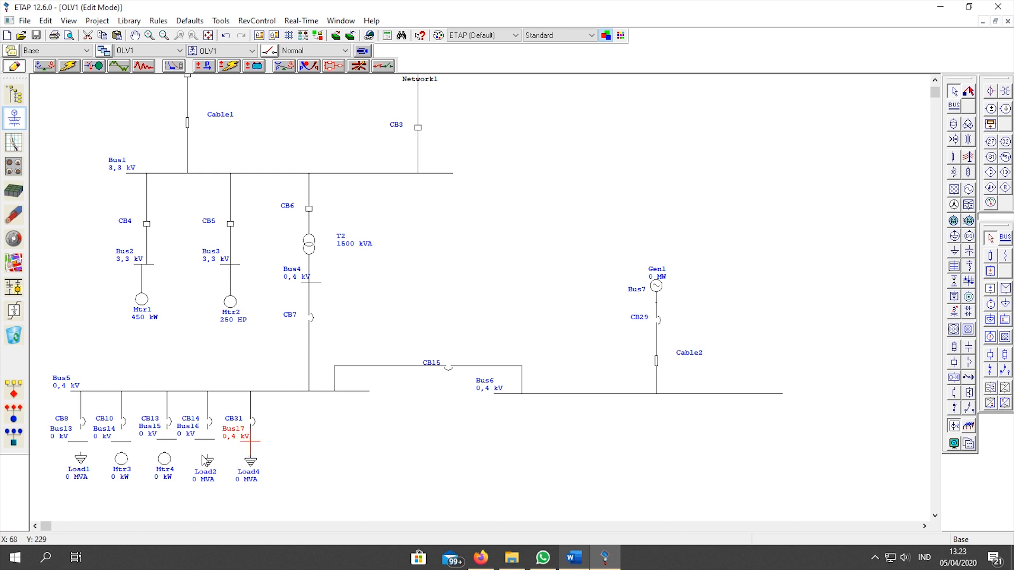
left_click_drag(207, 454, 122, 441)
left_click(208, 427)
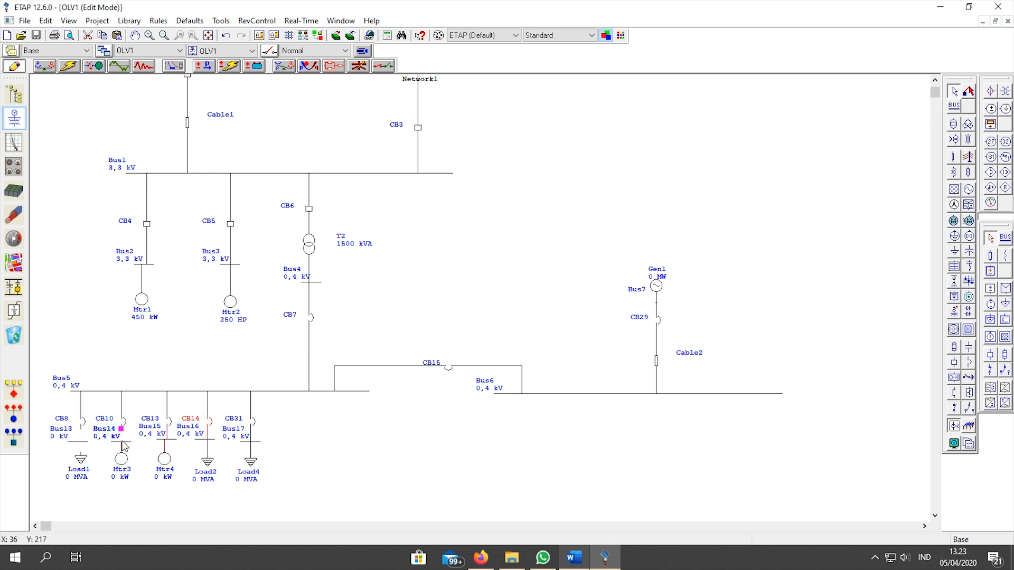
left_click_drag(82, 446, 82, 441)
Copy the five feeder branches below Bus5, including breakers, buses, loads and motors, and paste a duplicate set into the diagram
left_click_drag(41, 399, 231, 489)
left_click_drag(330, 519, 330, 519)
left_click(423, 441)
key("ctrl+v")
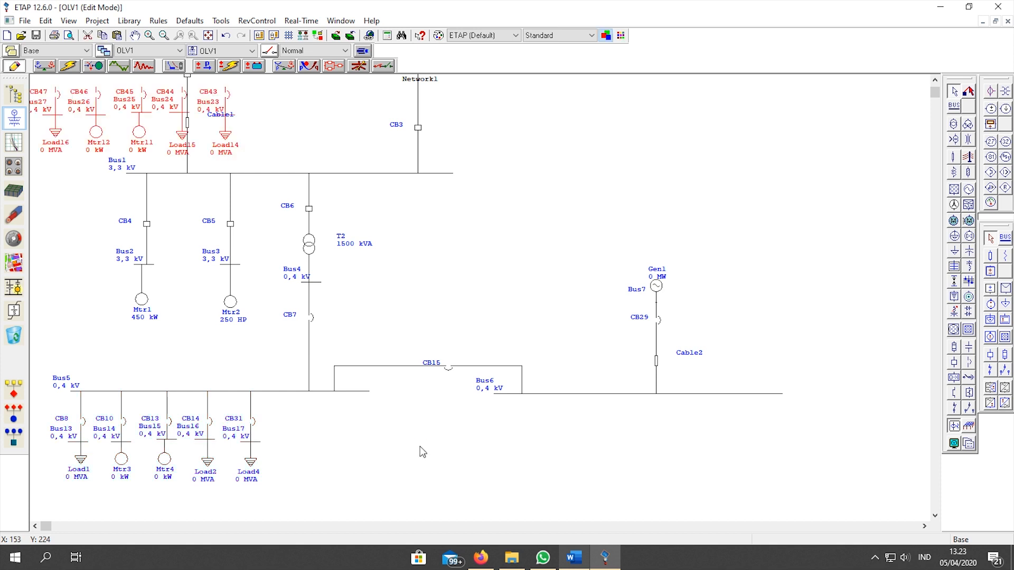
Move the pasted group of five load and motor feeders beneath Bus6
left_click_drag(306, 182, 747, 481)
right_click(749, 458)
left_click(797, 379)
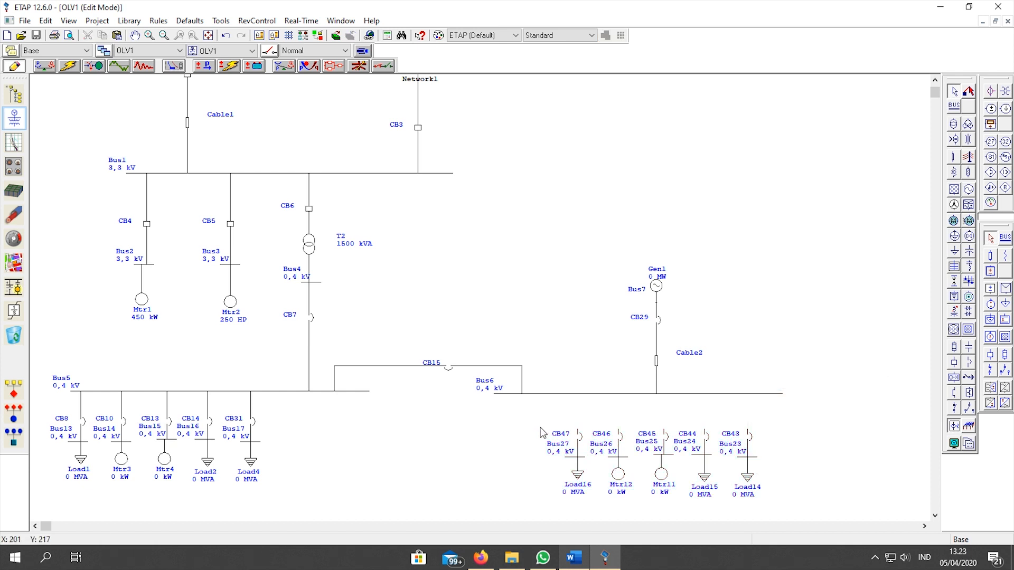
Connect breakers CB47, CB46, CB45, CB44 and CB43 of the pasted feeders to Bus6
left_click_drag(581, 404, 578, 394)
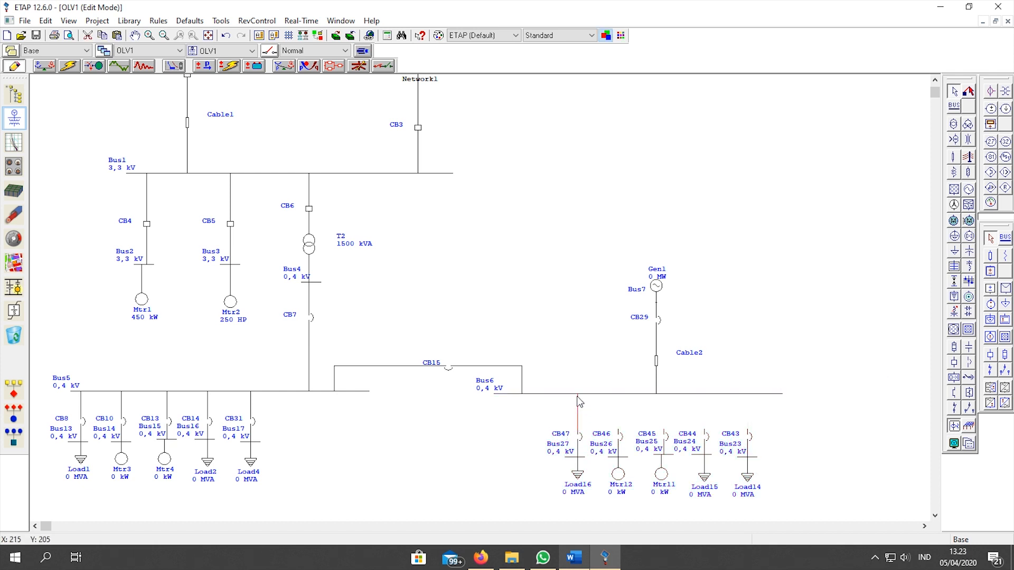
left_click_drag(618, 430, 616, 396)
left_click_drag(665, 432, 664, 395)
left_click_drag(703, 425, 704, 394)
left_click_drag(748, 425, 747, 394)
Switch static load Load1's rating unit to kVA and set its rating to 130 kVA
double_click(79, 463)
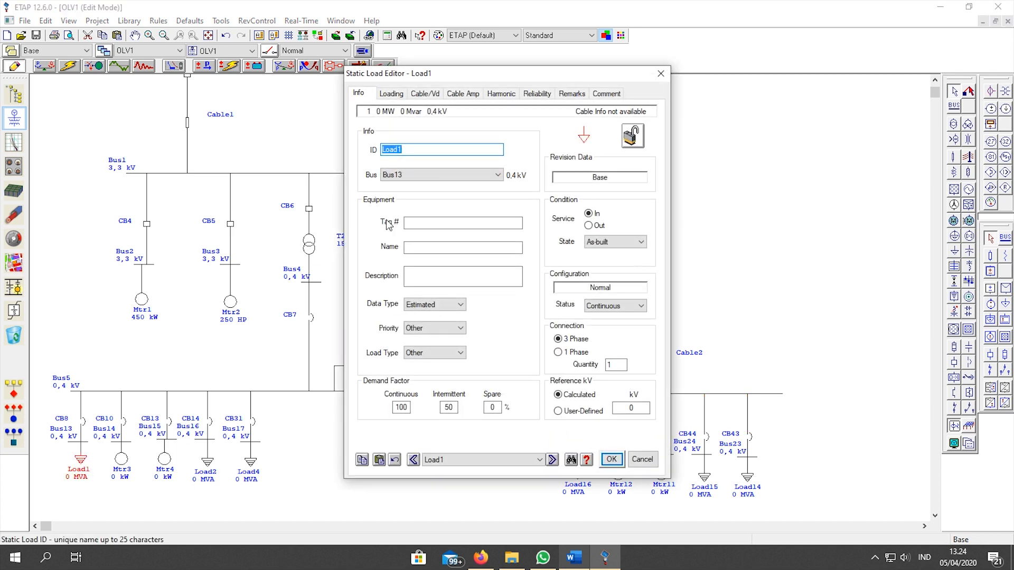
left_click(390, 95)
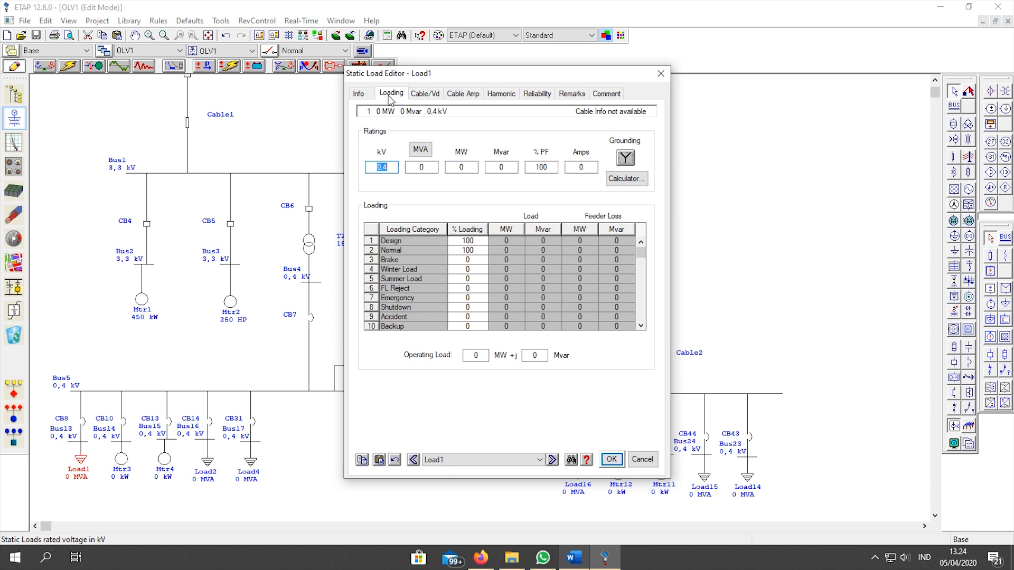
left_click(426, 152)
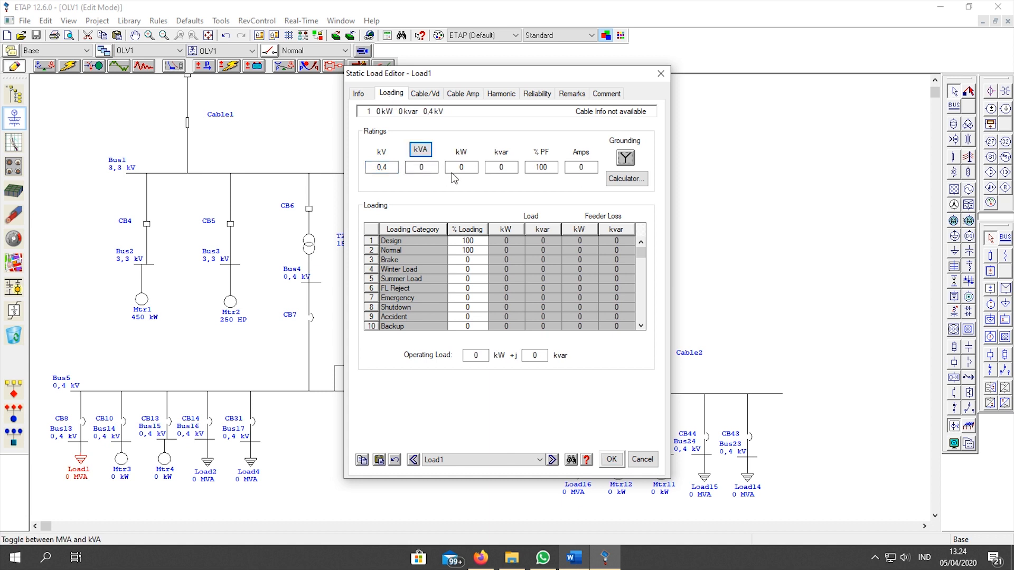
left_click(415, 169)
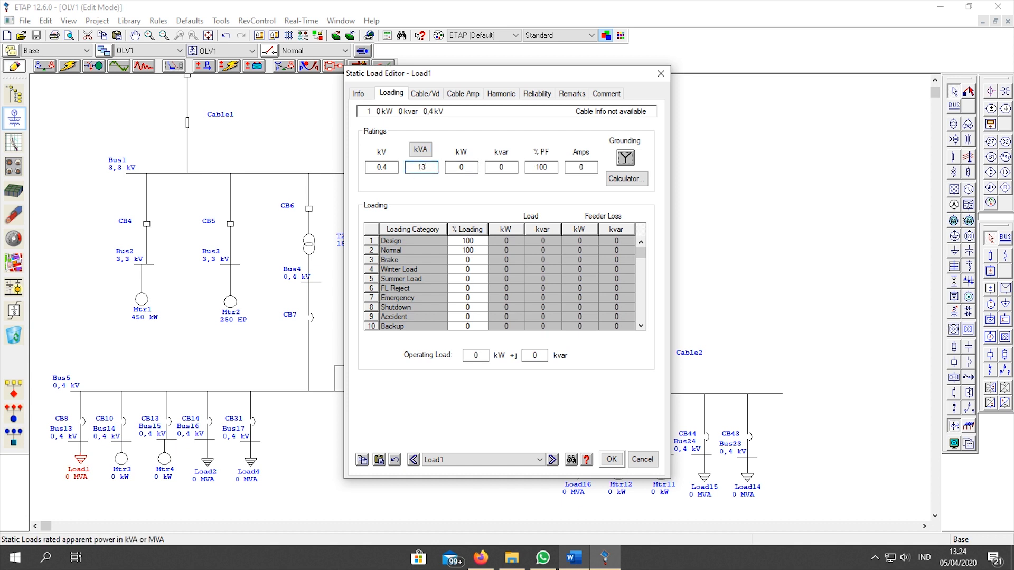
key("Tab")
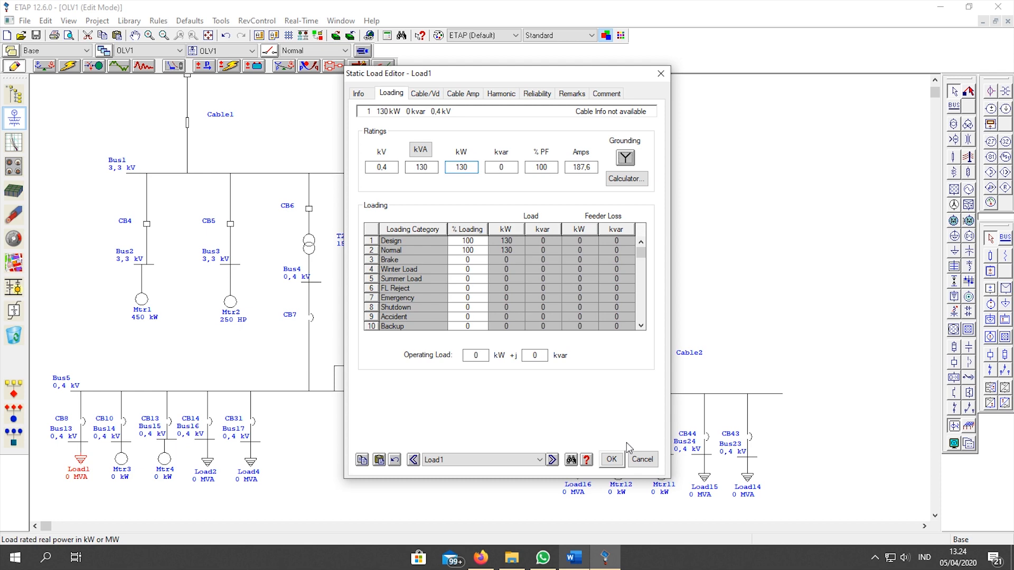
left_click(611, 459)
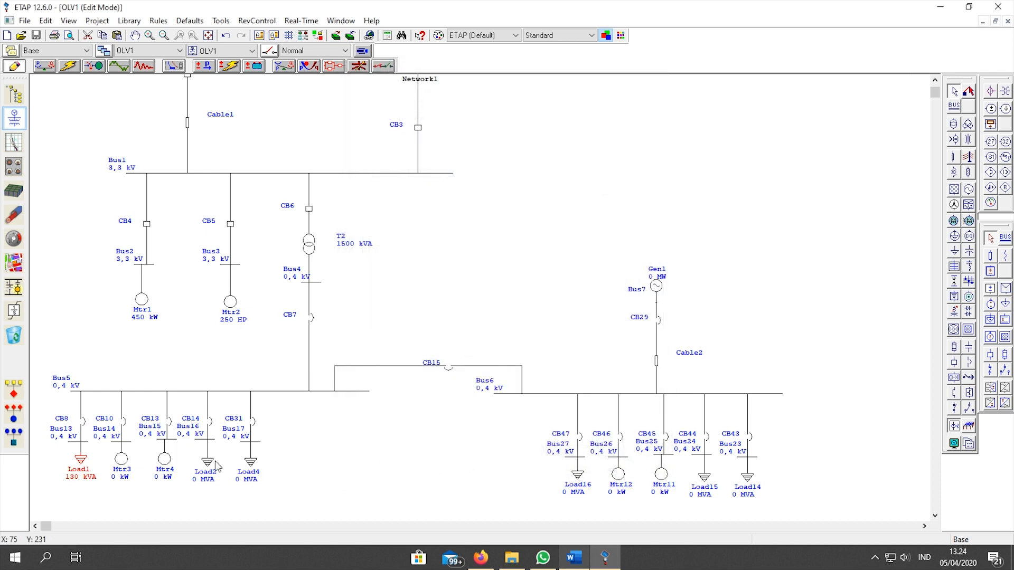
Set motor Mtr3's nameplate rating to 75 kW using the NEC typical nameplate data
double_click(122, 459)
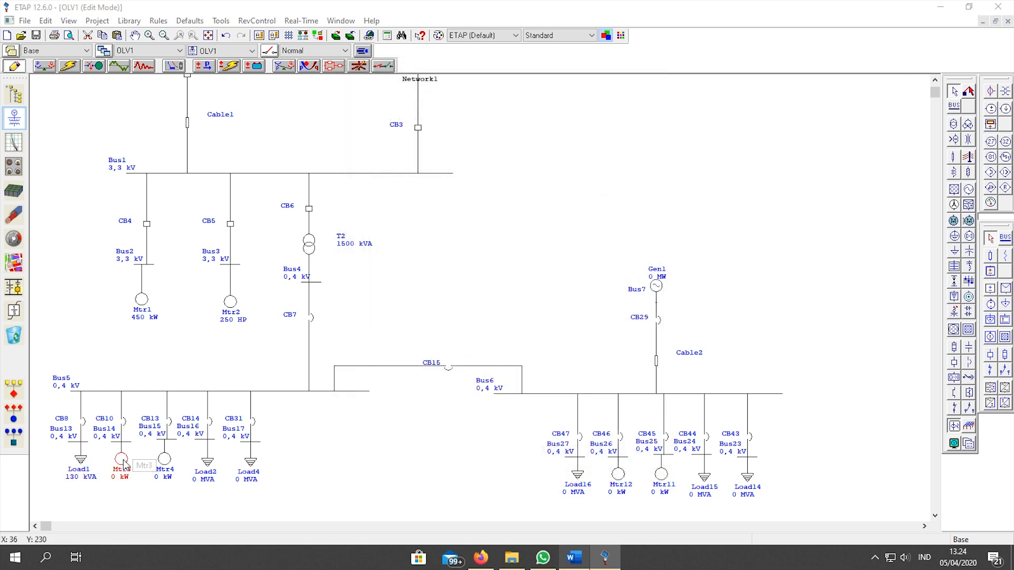
left_click(402, 104)
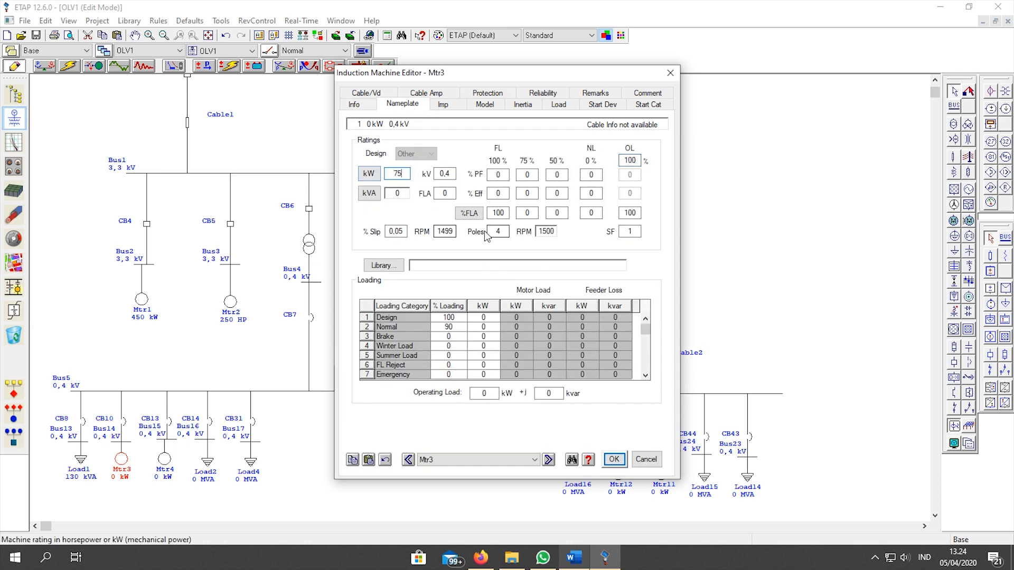
left_click(613, 460)
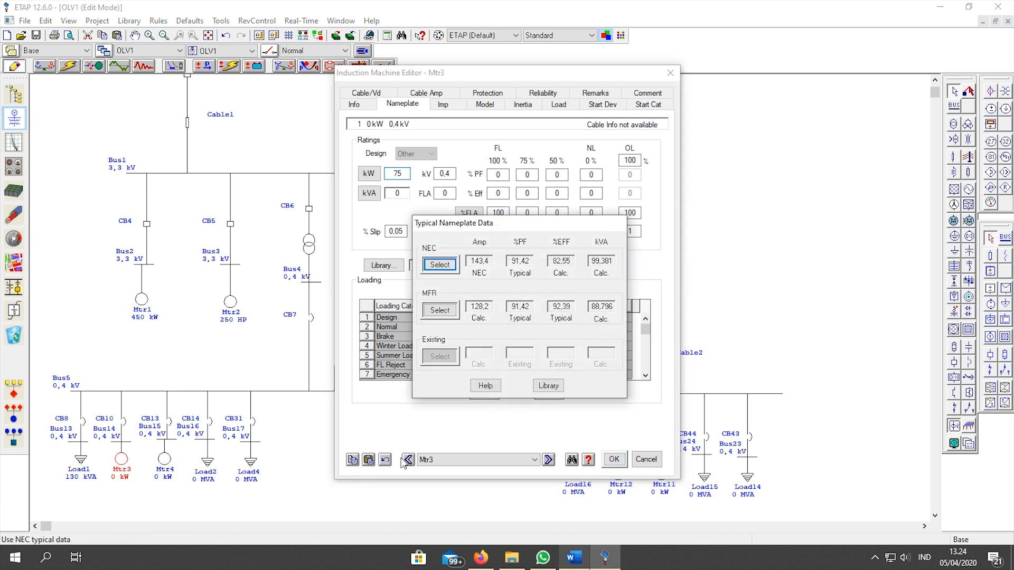
left_click(438, 266)
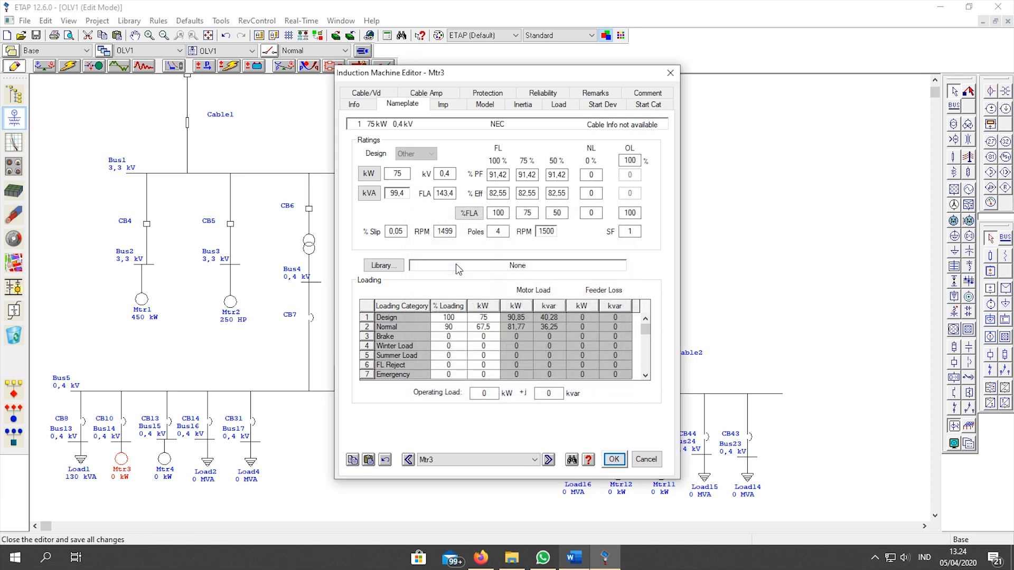
left_click(617, 461)
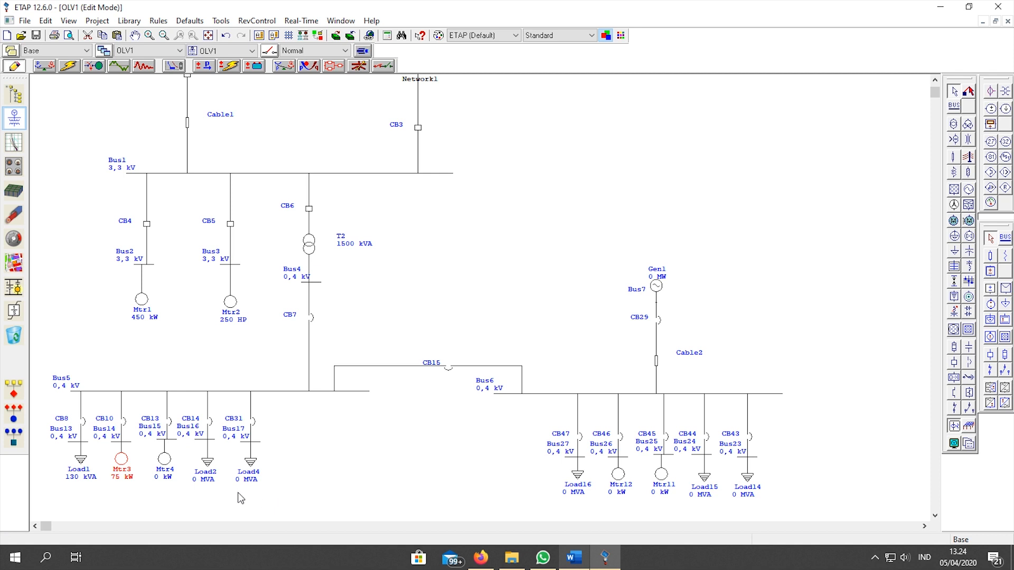
Switch motor Mtr4's rating unit to HP and set it to 200 HP using the NEC typical nameplate data
double_click(165, 464)
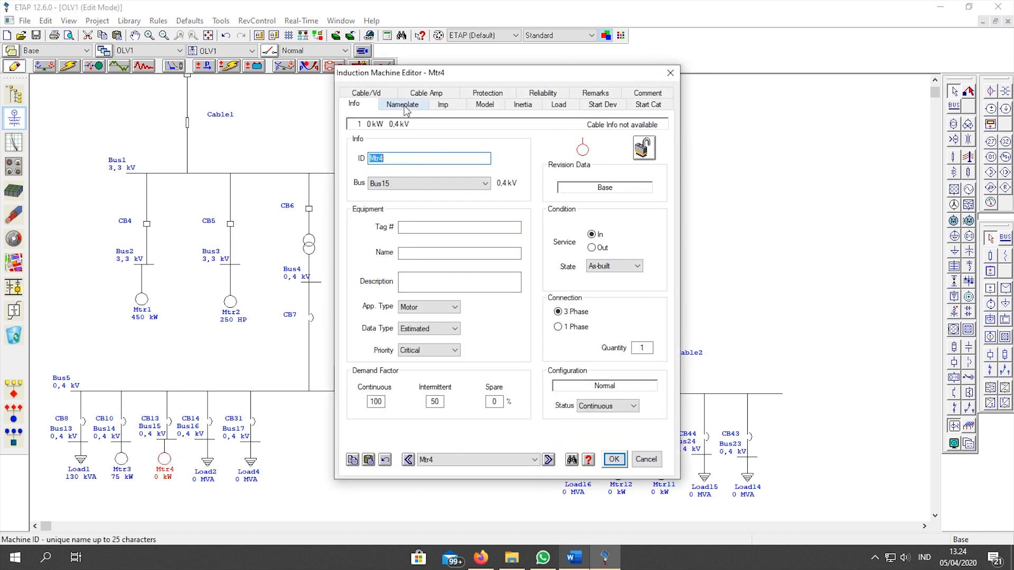
left_click(404, 105)
left_click(370, 175)
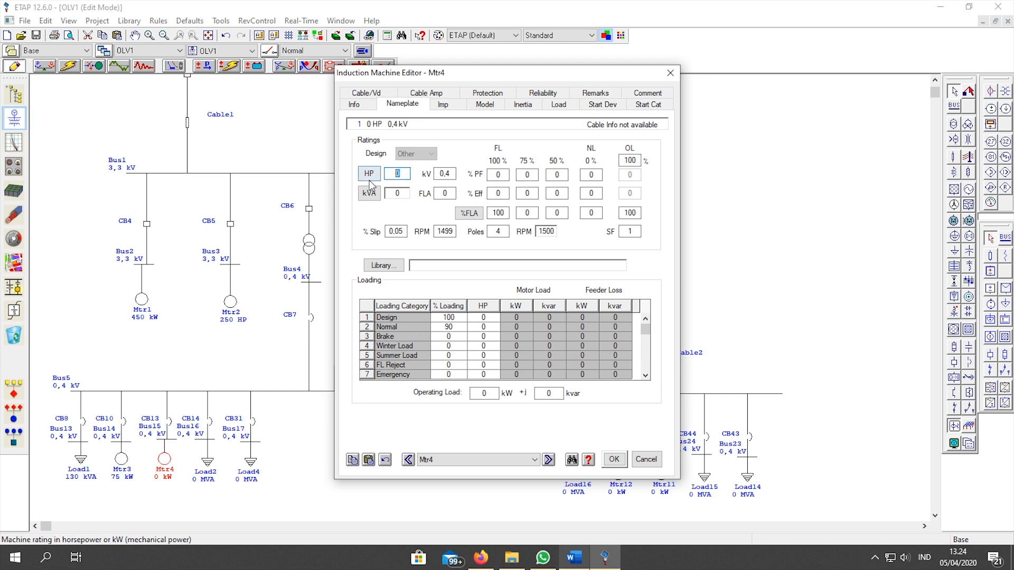
key("Tab")
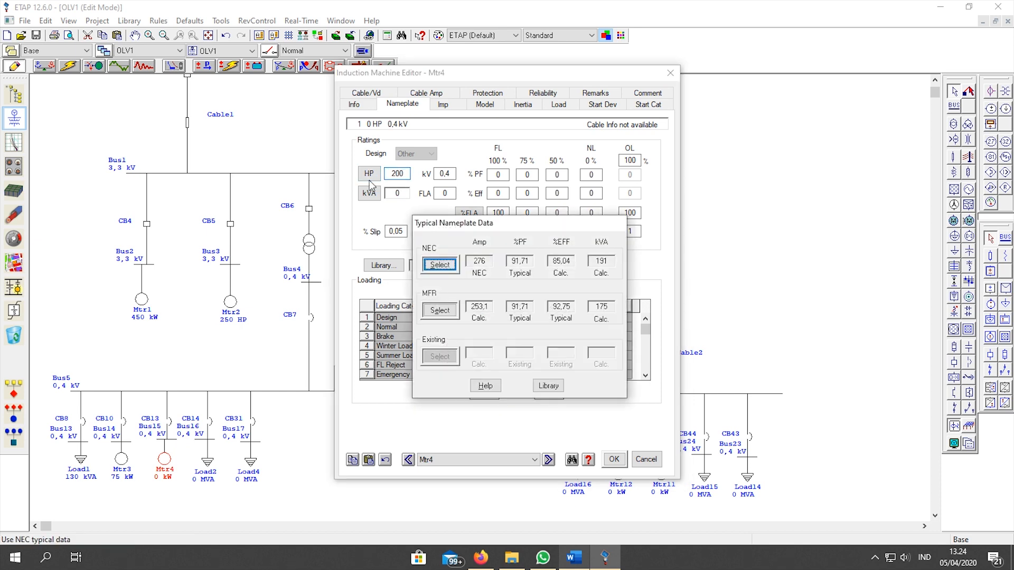
left_click(439, 265)
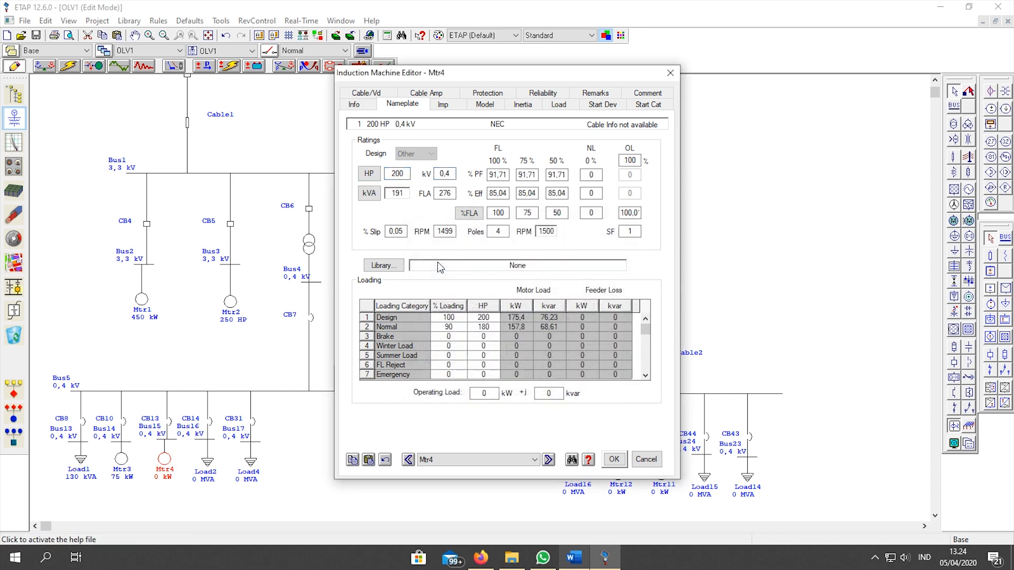
left_click(613, 459)
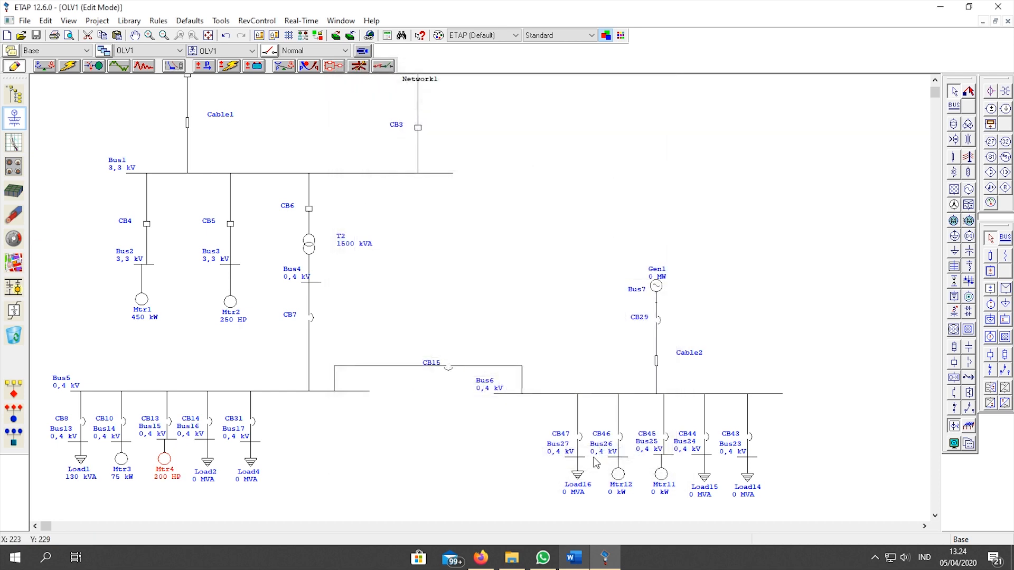
Switch static load Load2's rating unit to kVA and set its rating to 250 kVA
double_click(208, 465)
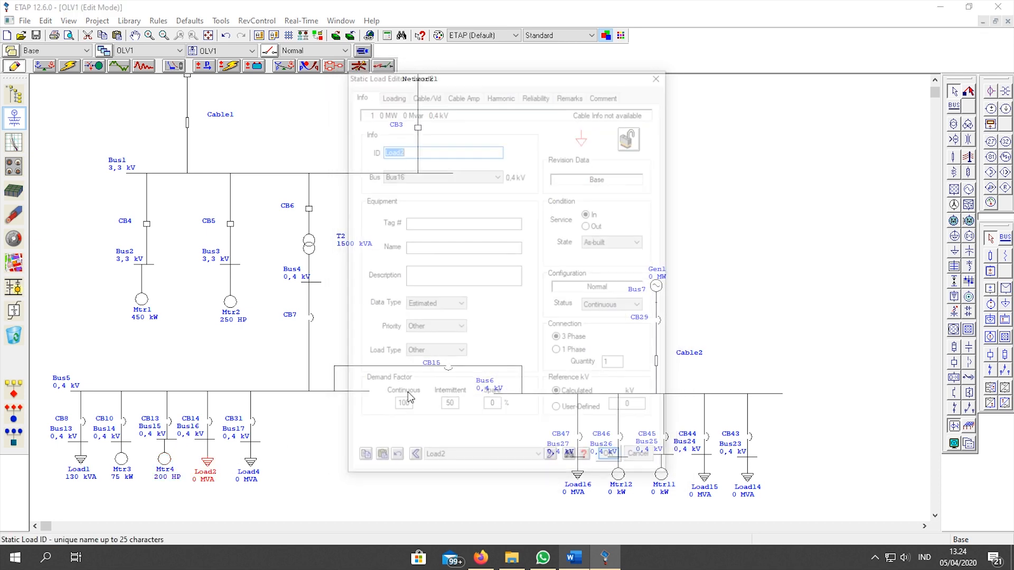
left_click(390, 95)
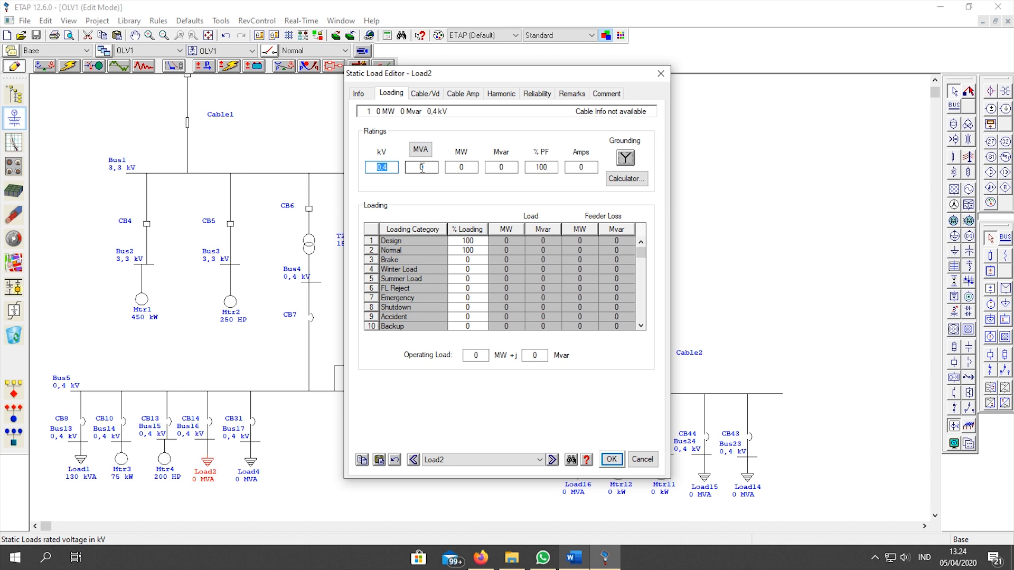
left_click(421, 149)
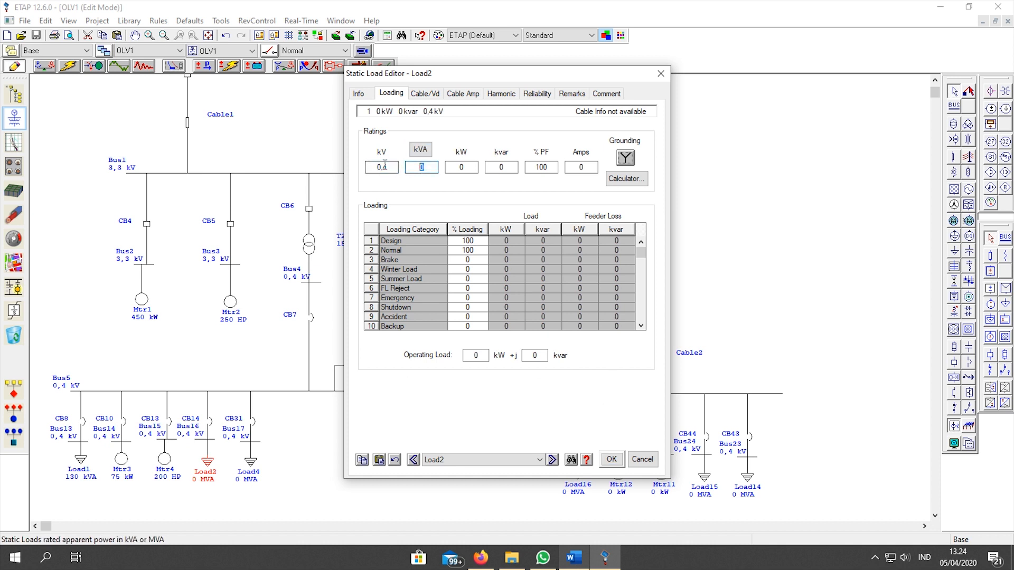
type("250")
left_click(456, 167)
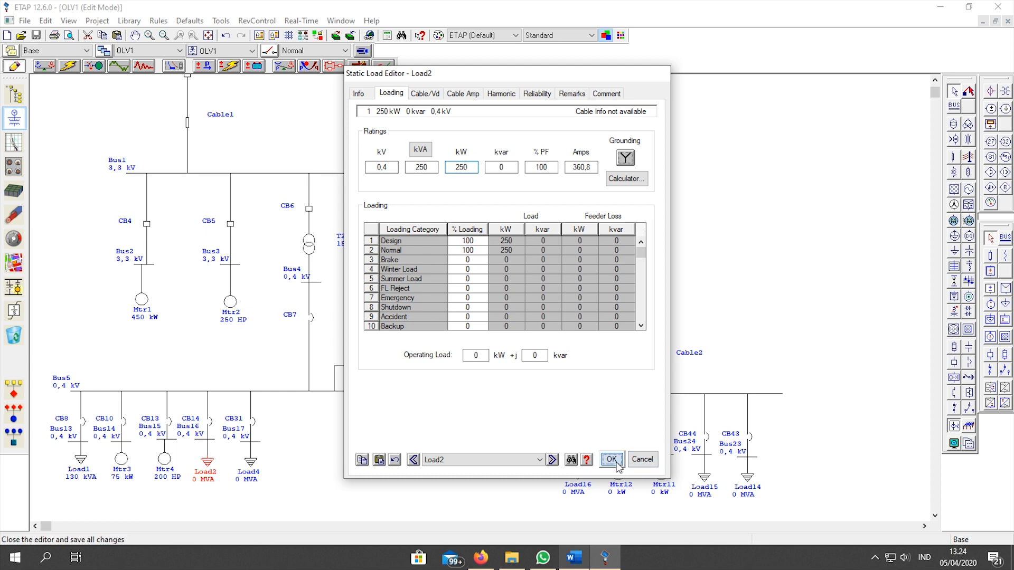
left_click(611, 459)
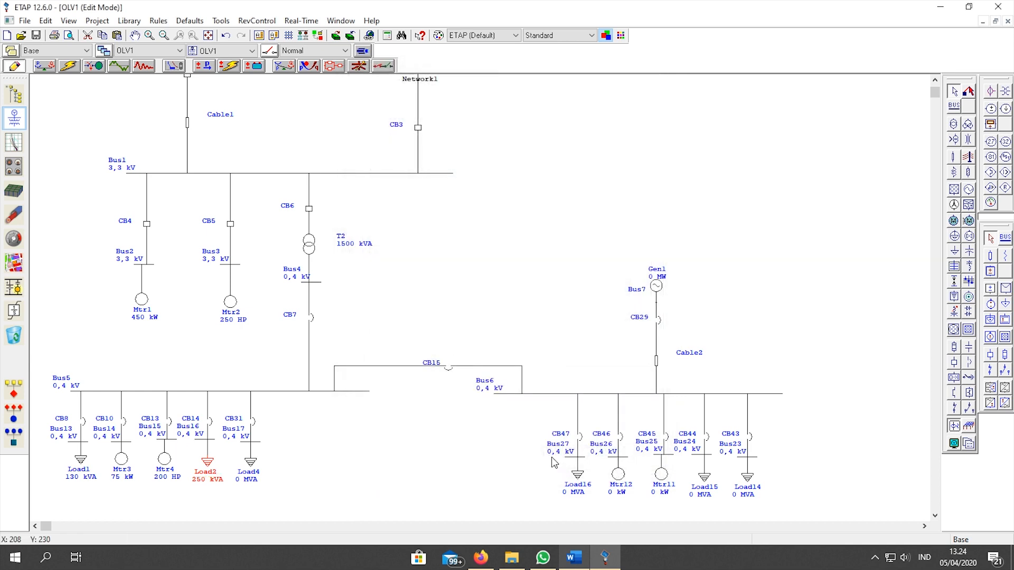
Switch static load Load4's rating unit to kVA and set its rating to 125 kVA
double_click(252, 472)
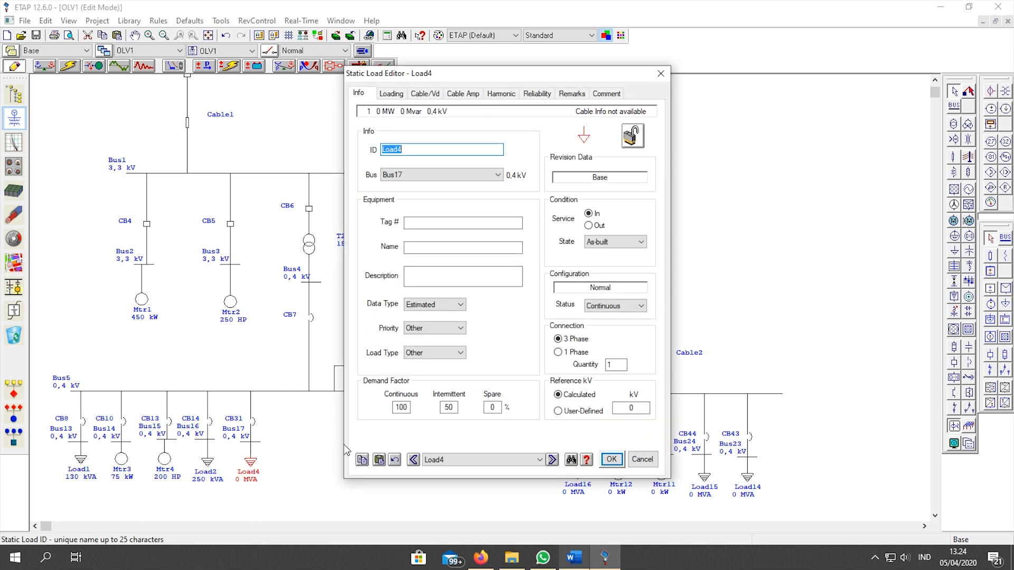
left_click(400, 94)
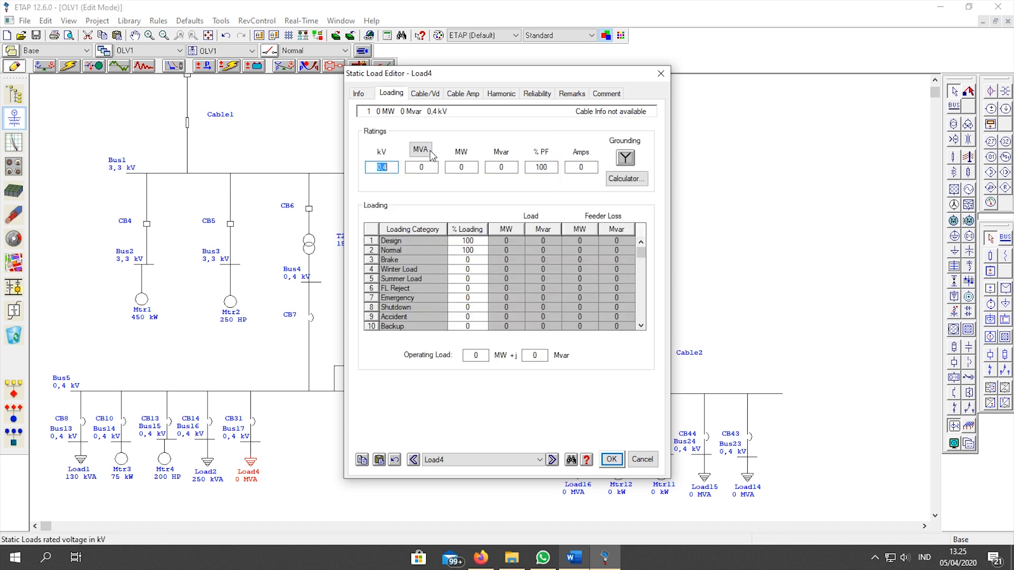
left_click(427, 152)
left_click(421, 167)
type("125")
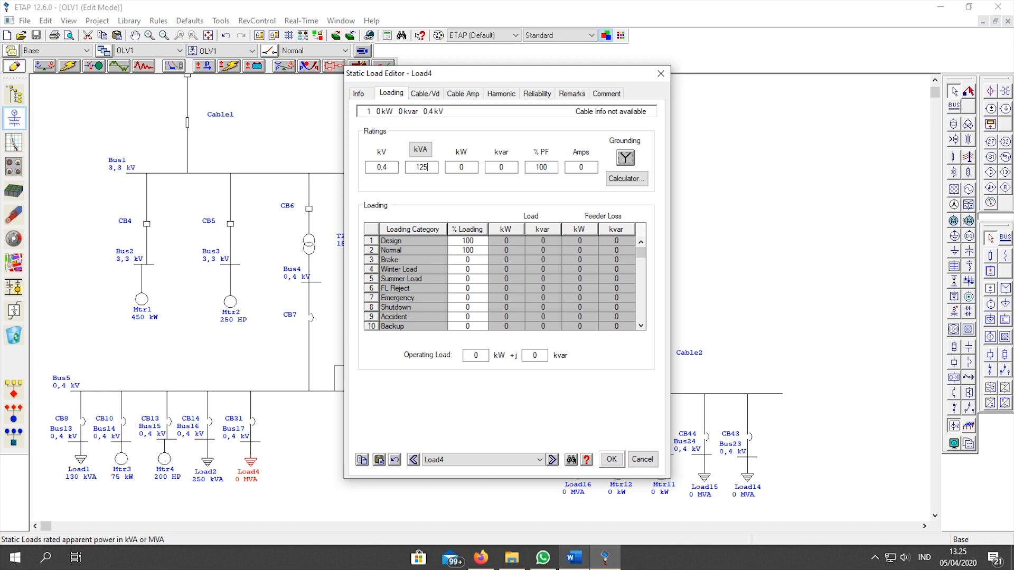
left_click(612, 459)
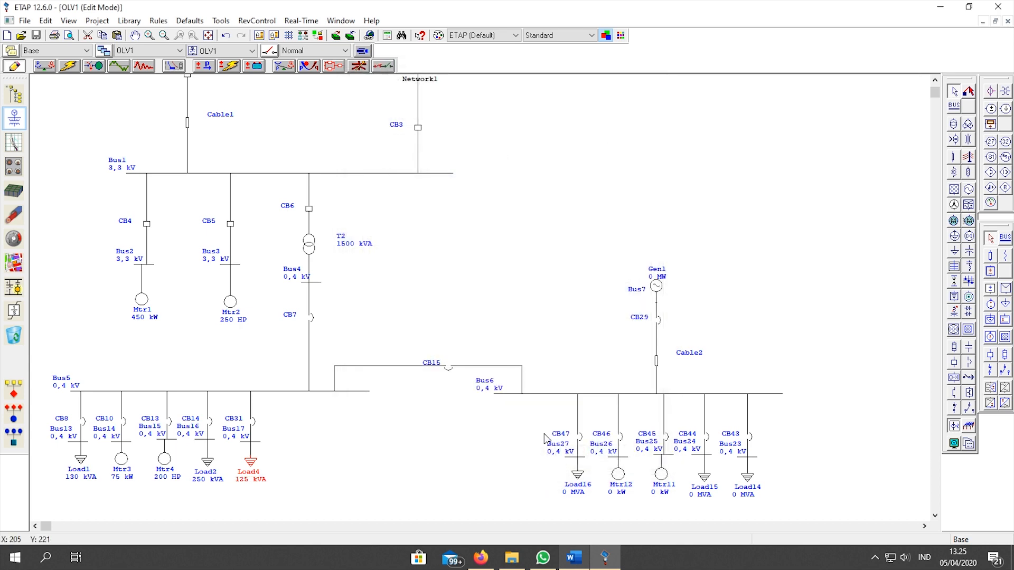
left_click(483, 459)
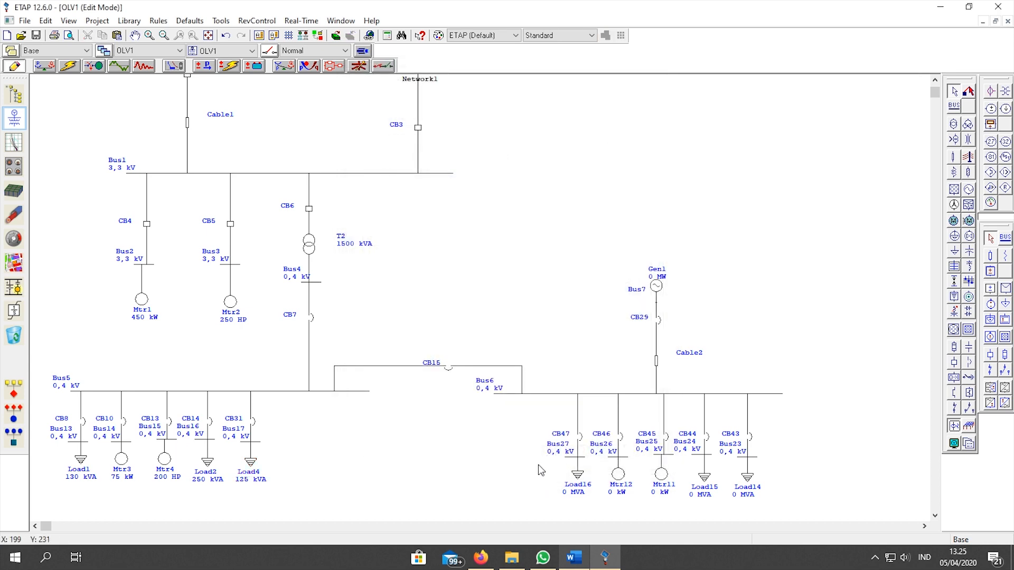
Switch static load Load16's rating unit to kVA and set its rating to 200 kVA
left_click(575, 477)
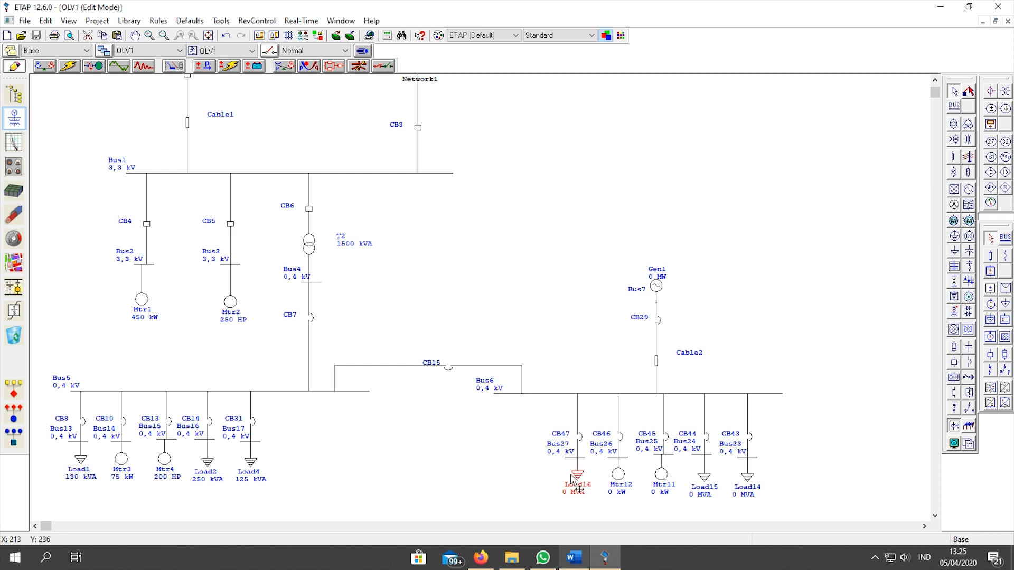
double_click(575, 476)
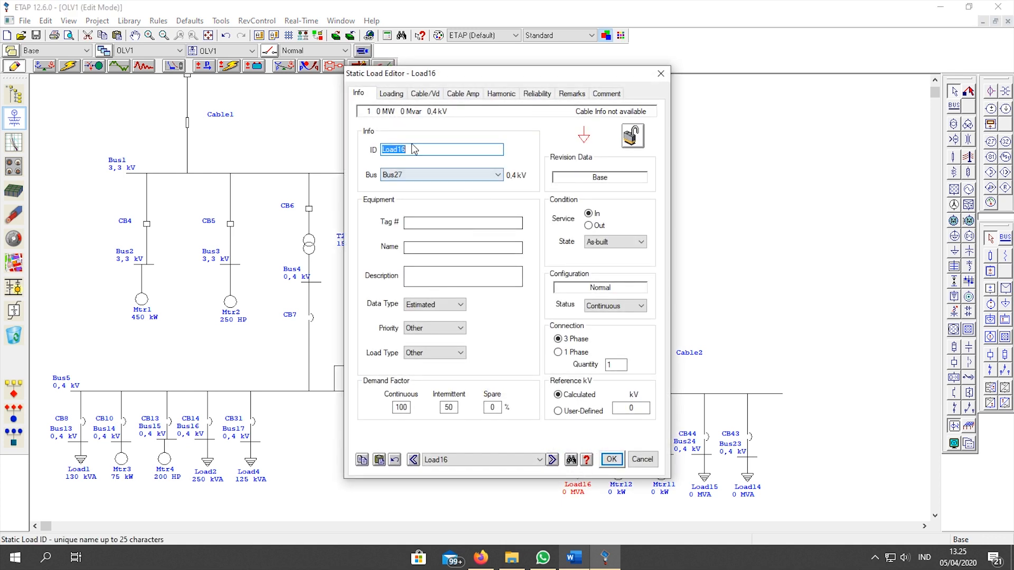
left_click(392, 94)
left_click(421, 150)
left_click(429, 167)
type("200")
left_click(611, 459)
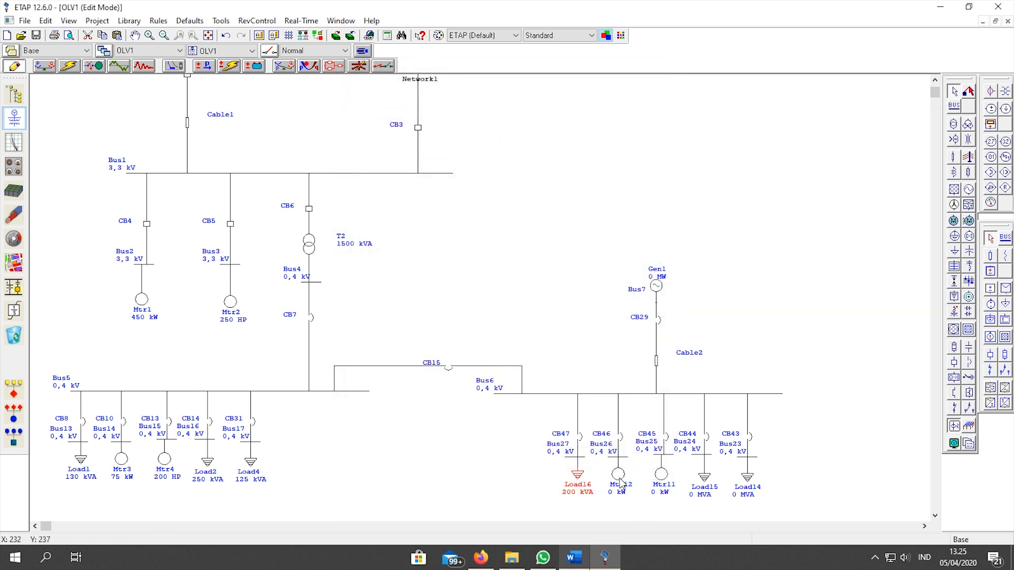
Set motor Mtr12's nameplate rating to 160 kW and fill in its typical nameplate data
double_click(621, 483)
left_click(415, 108)
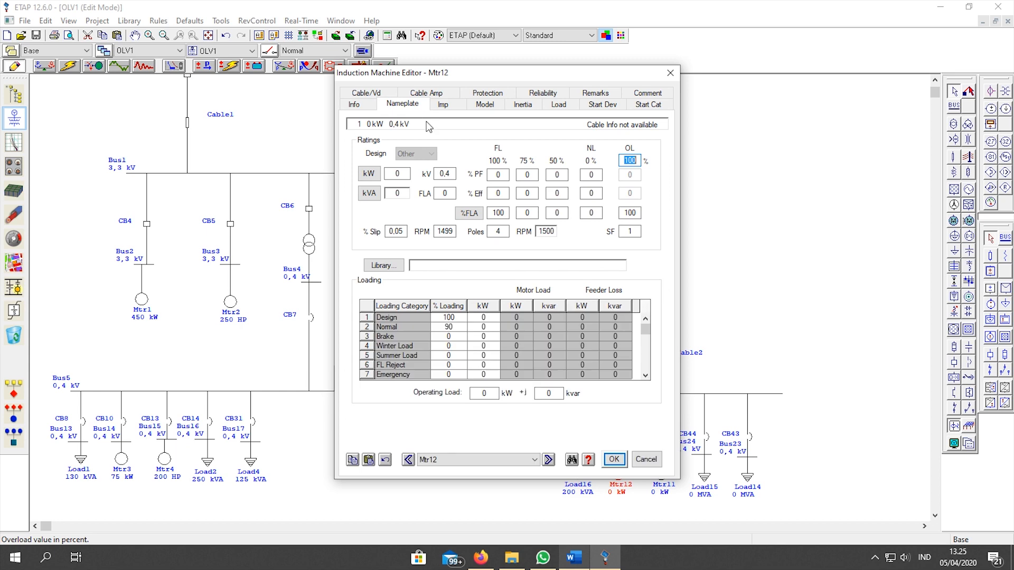
left_click_drag(404, 174, 368, 175)
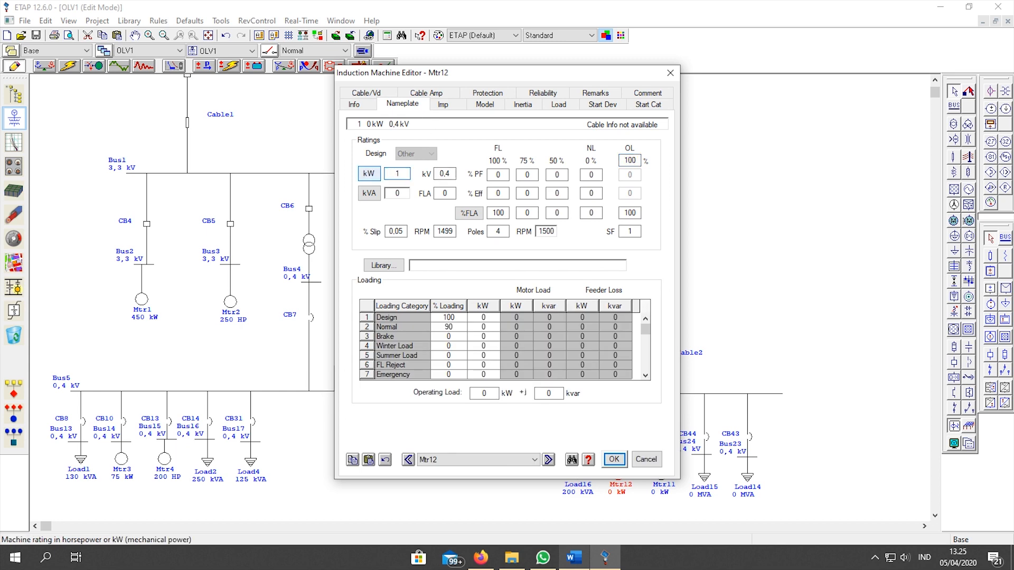
key("Tab")
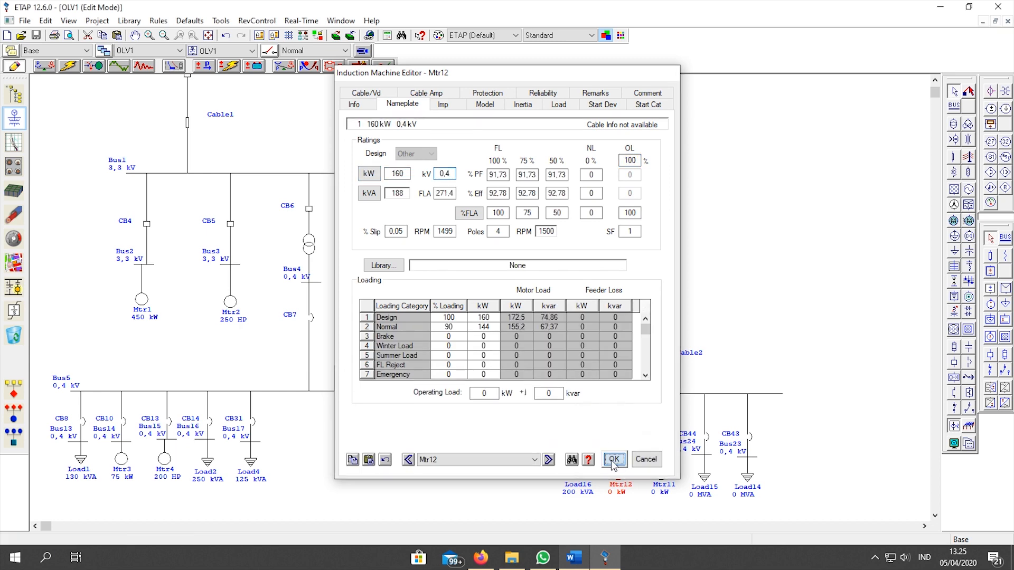
left_click(614, 459)
Set motor Mtr11's nameplate rating to 200 kW and fill in its typical nameplate data
double_click(667, 482)
left_click(402, 103)
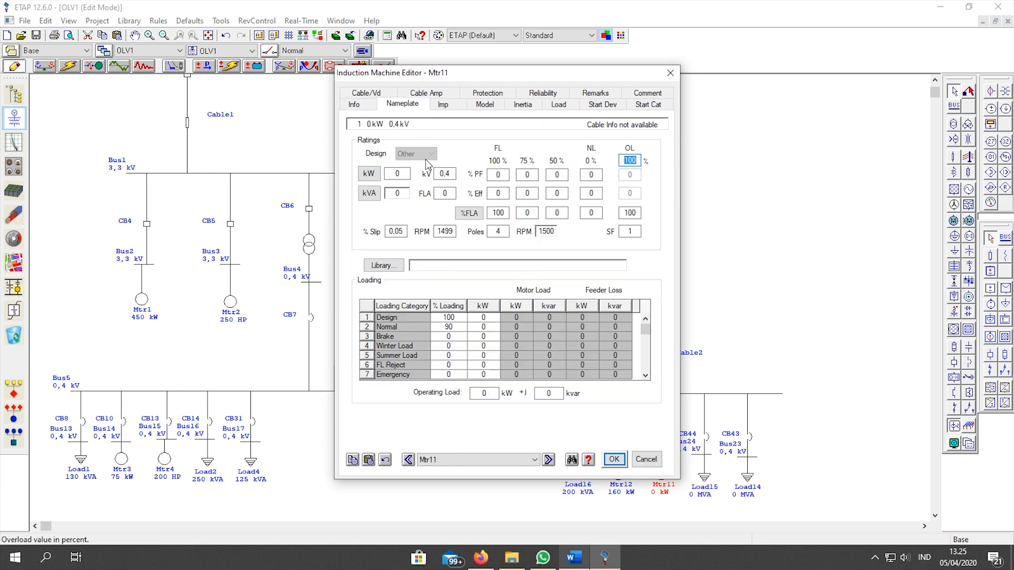
left_click(398, 174)
type("200")
key("Tab")
left_click(614, 459)
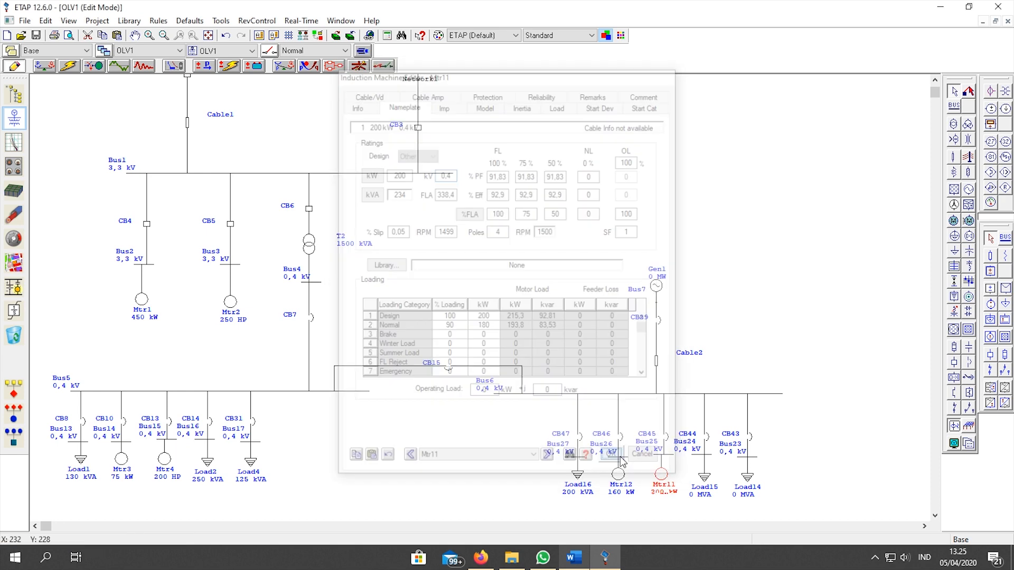
Switch static load Load15's rating unit to kVA and set its rating to 200 kVA
double_click(701, 493)
left_click(391, 92)
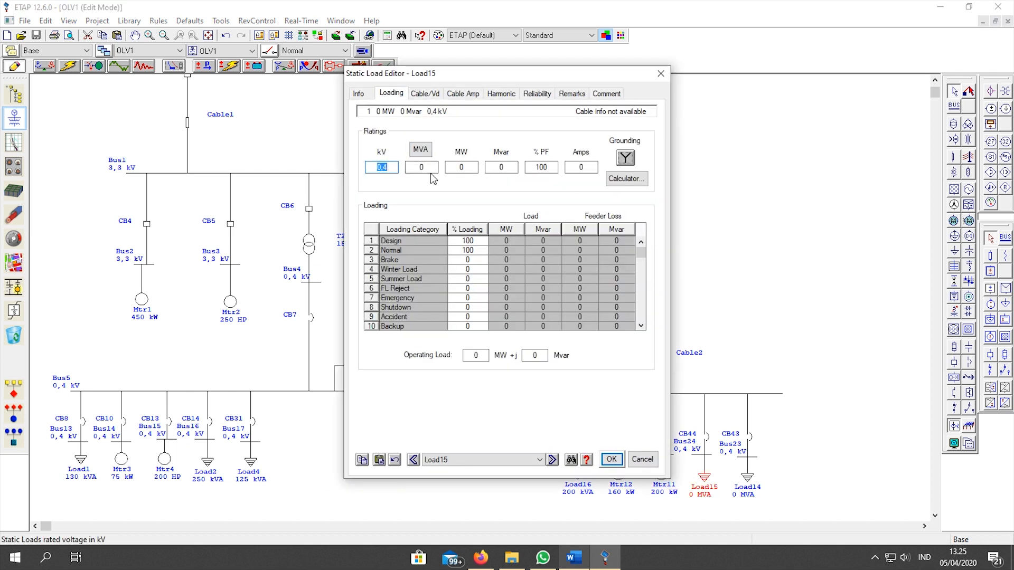
left_click(432, 167)
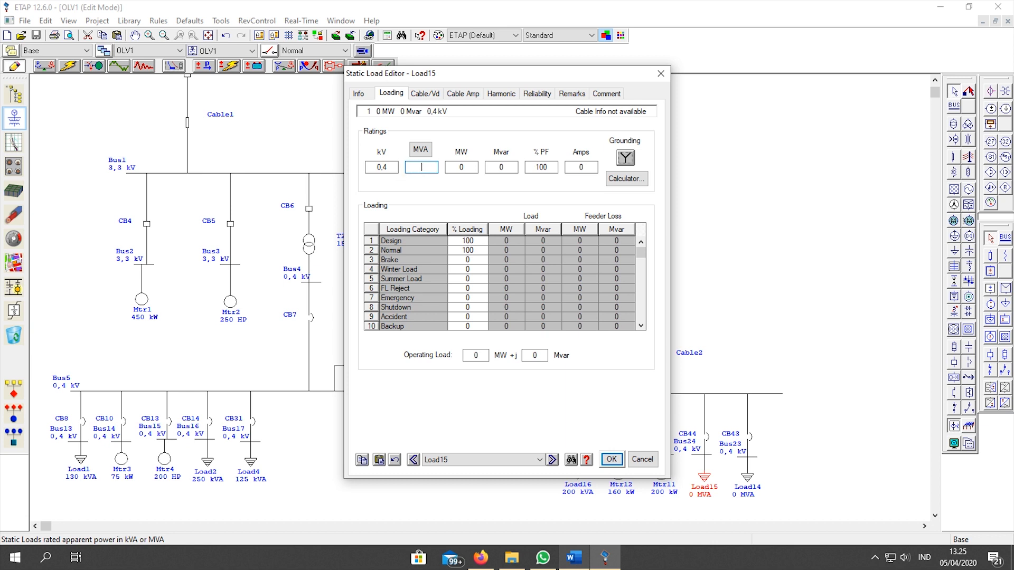
left_click(420, 150)
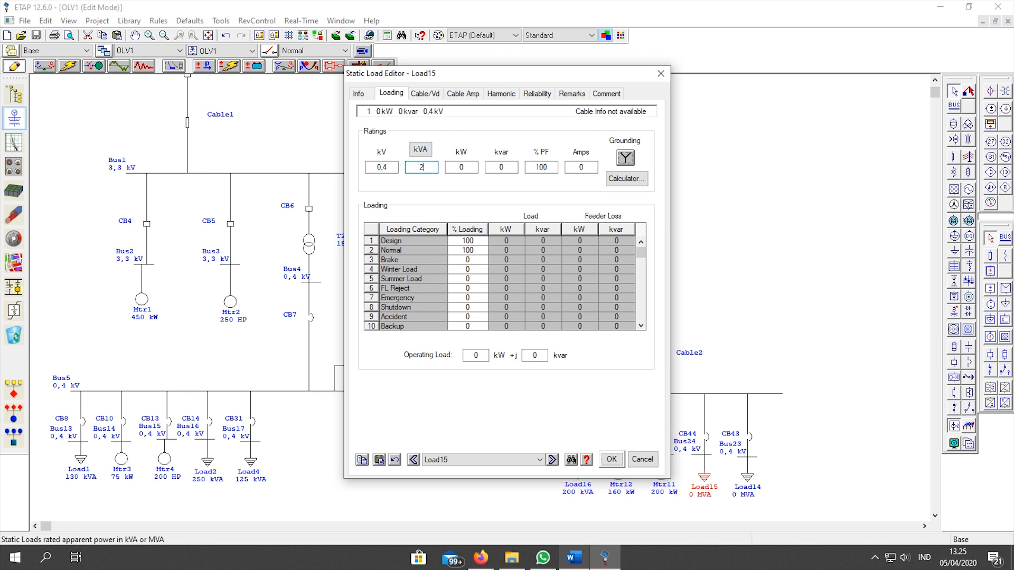
key("Tab")
left_click(606, 461)
Switch static load Load14's rating unit to kVA and set its rating to 100 kVA
double_click(747, 477)
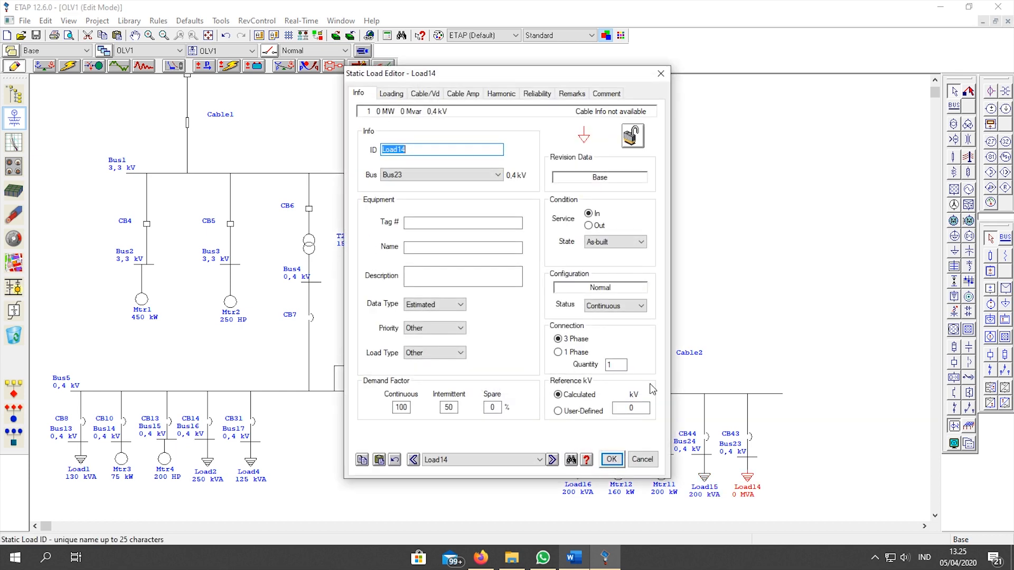
left_click(391, 95)
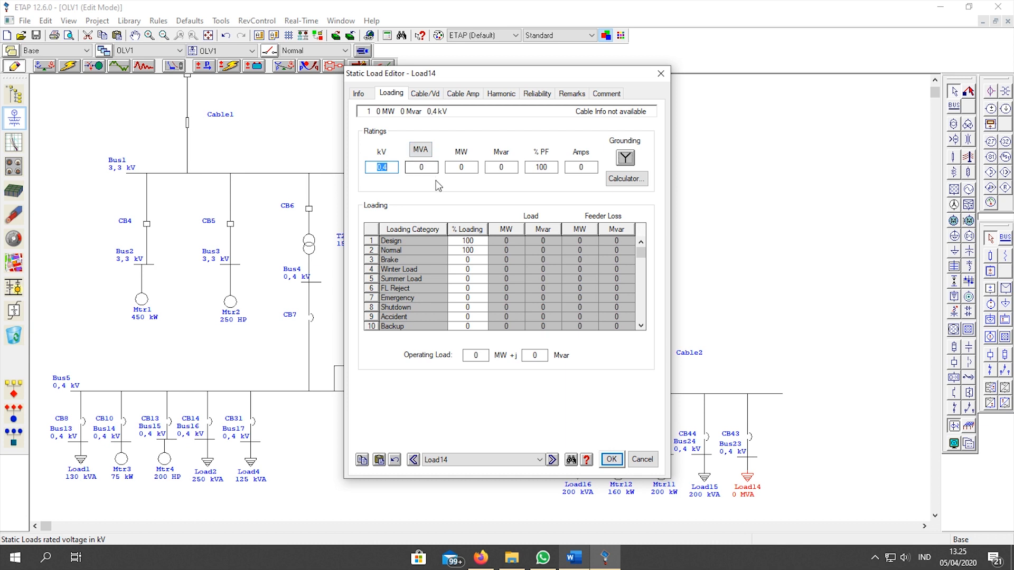
key("Tab")
left_click(421, 151)
type("100")
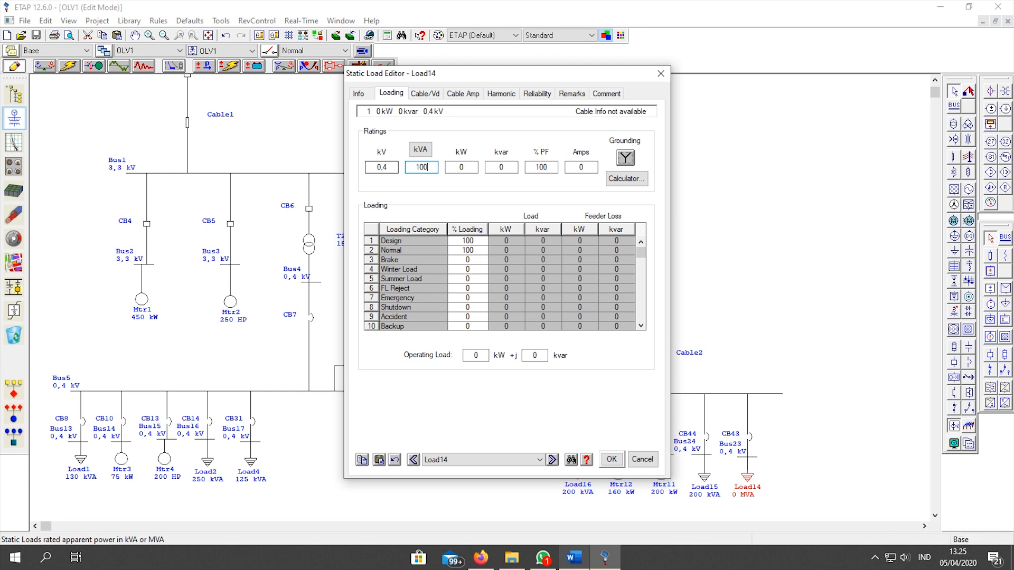
left_click(611, 459)
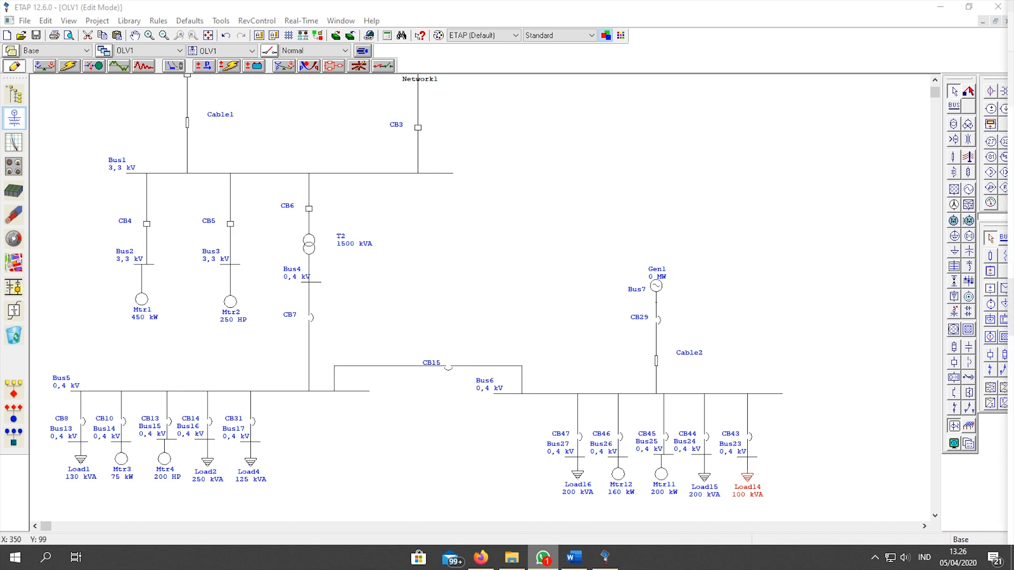
key("alt+F4")
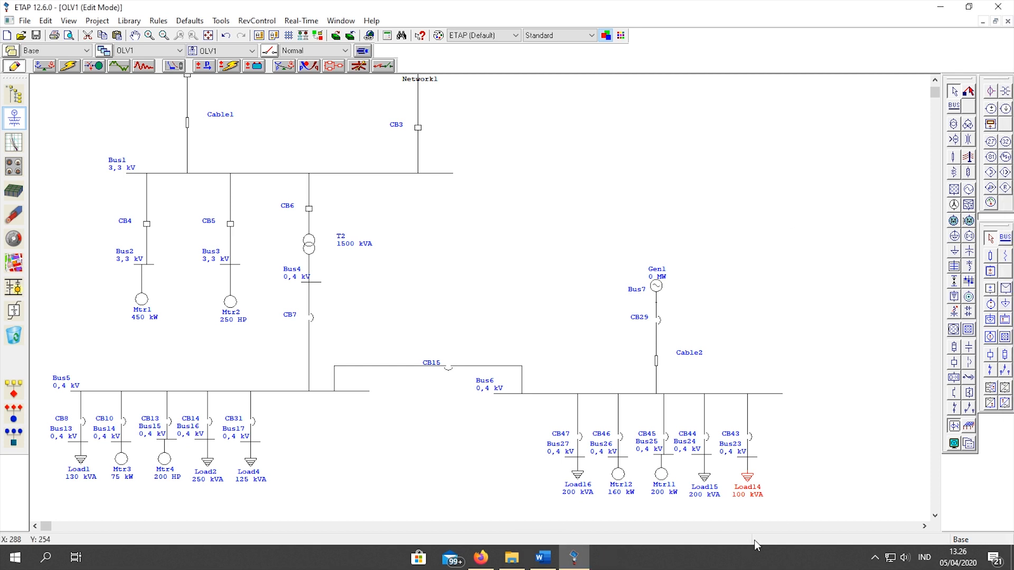
left_click(488, 481)
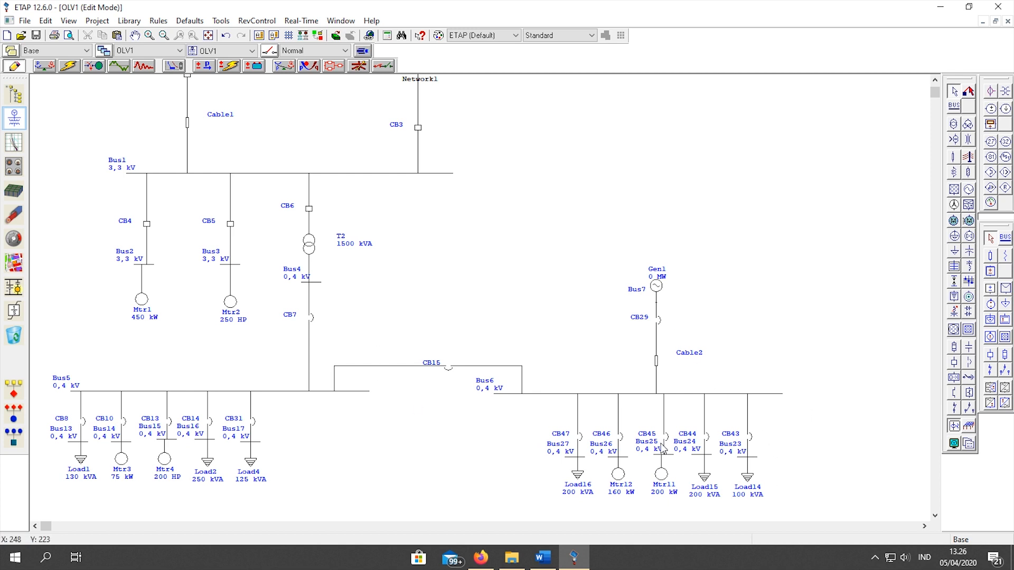
Switch generator Gen1's rating unit to kW and set its rated power to 850 kW
double_click(657, 287)
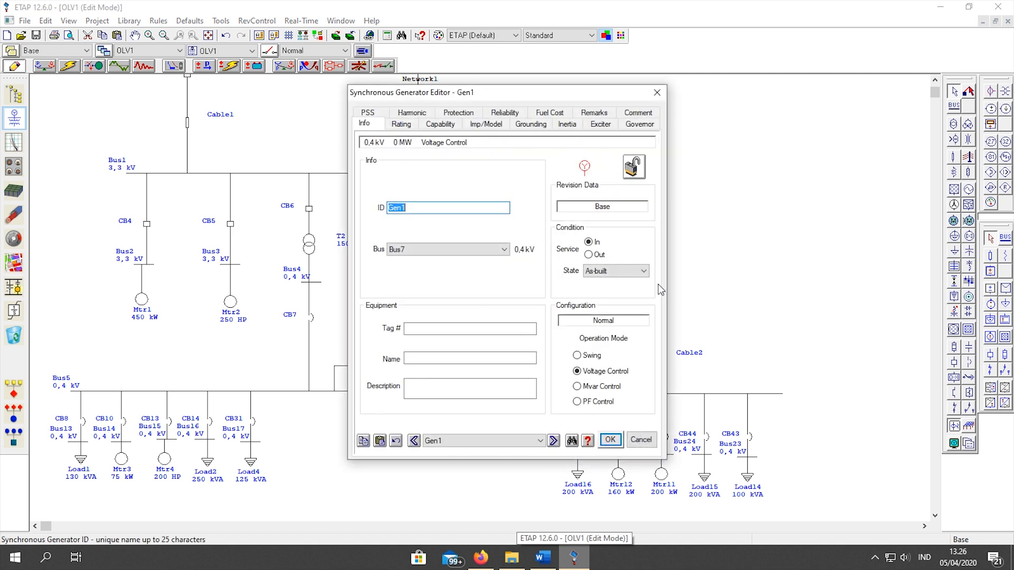
left_click(401, 124)
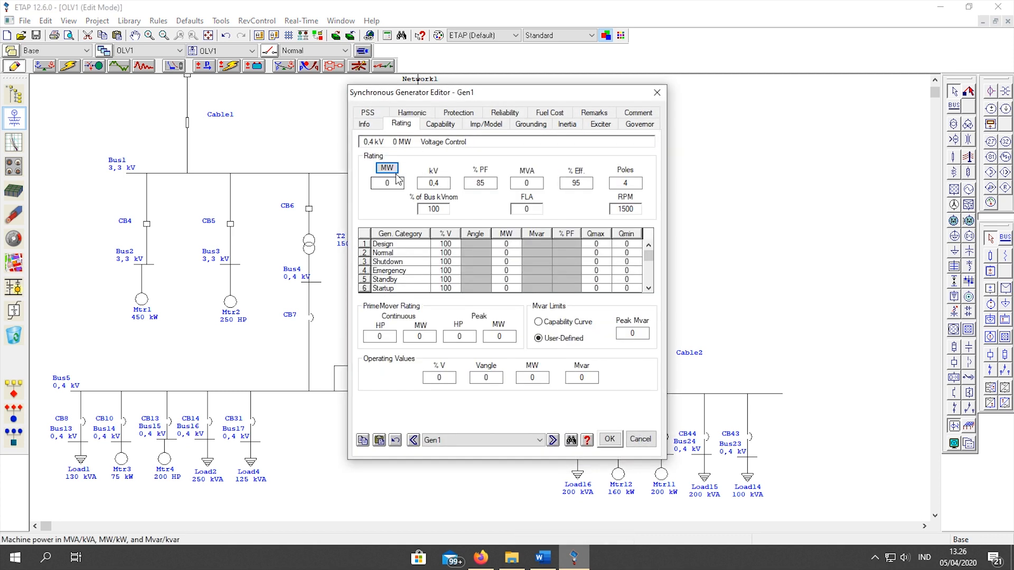
left_click(387, 168)
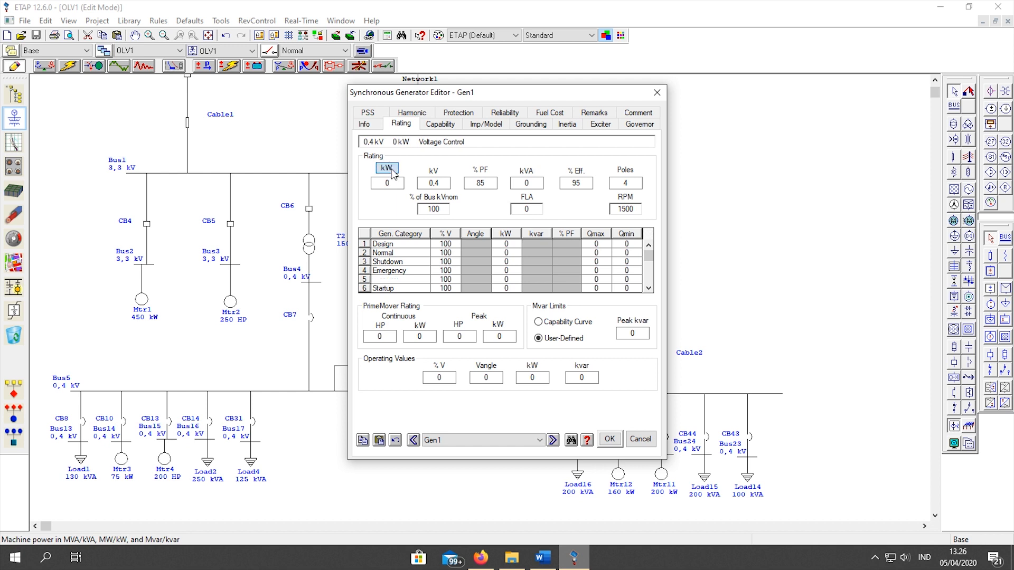
left_click(373, 185)
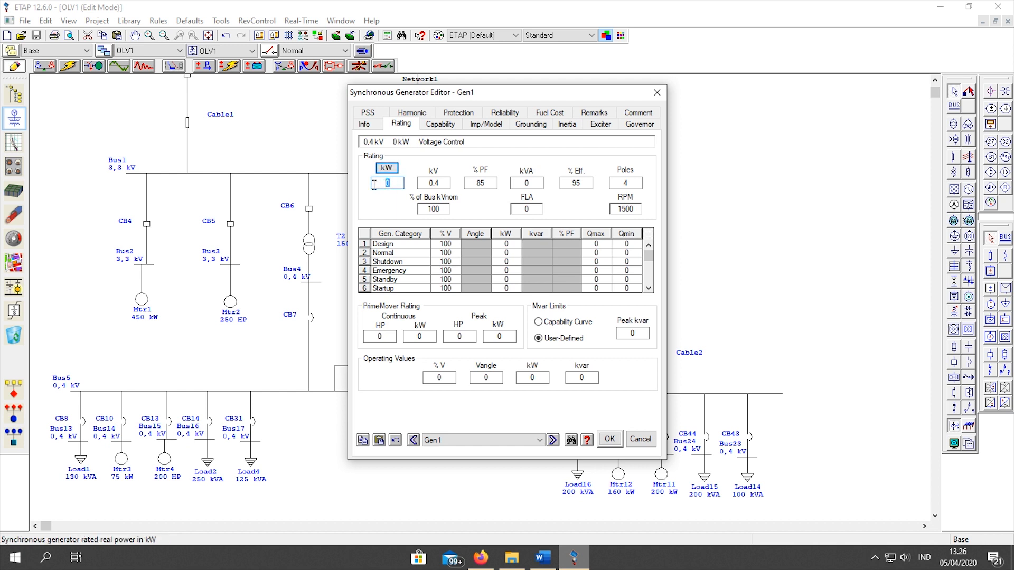
type("850")
key("Tab")
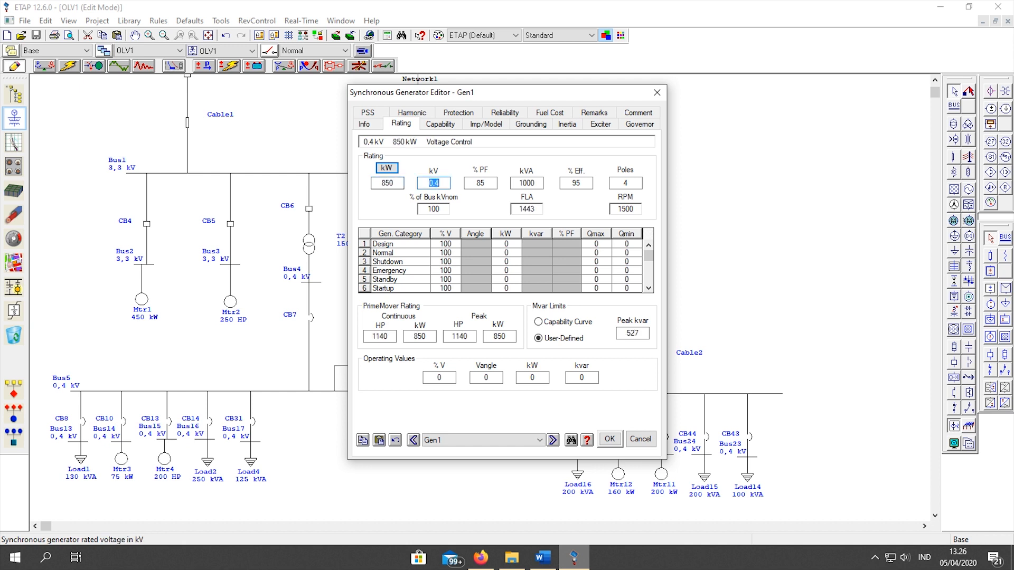
Fill in Gen1's impedance and dynamic model with typical data and accept the generator settings
left_click(488, 125)
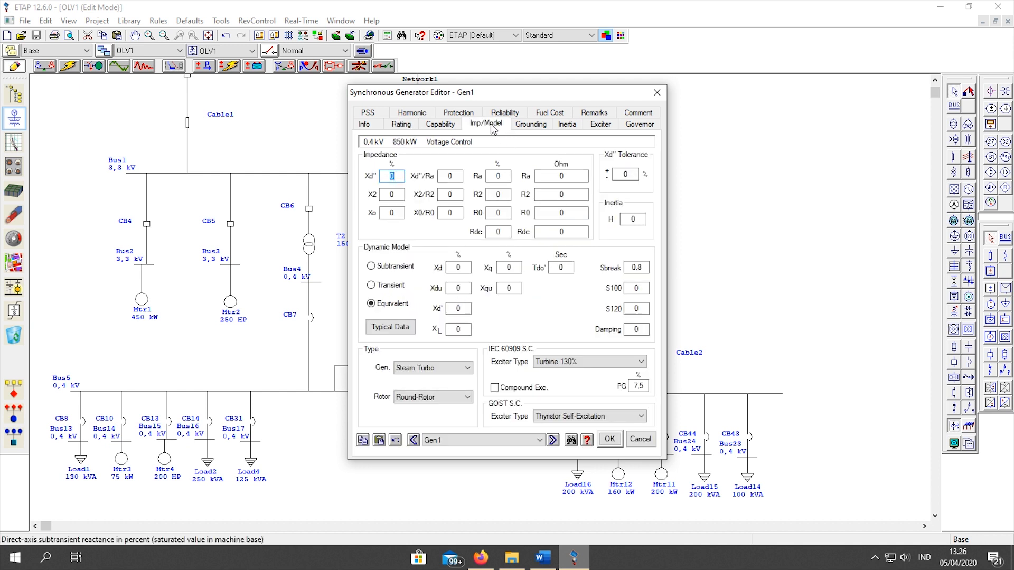
left_click(390, 328)
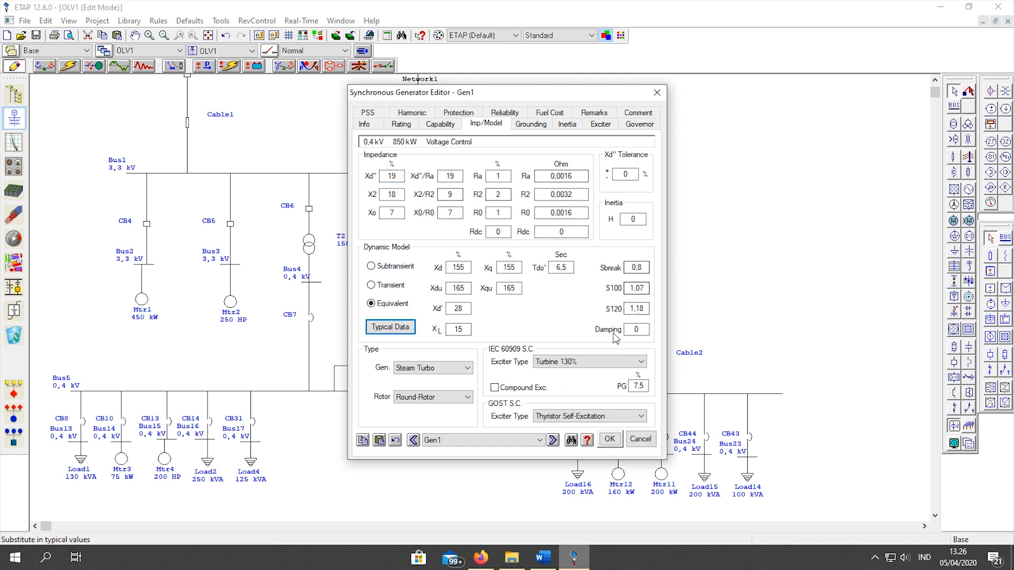
left_click(611, 444)
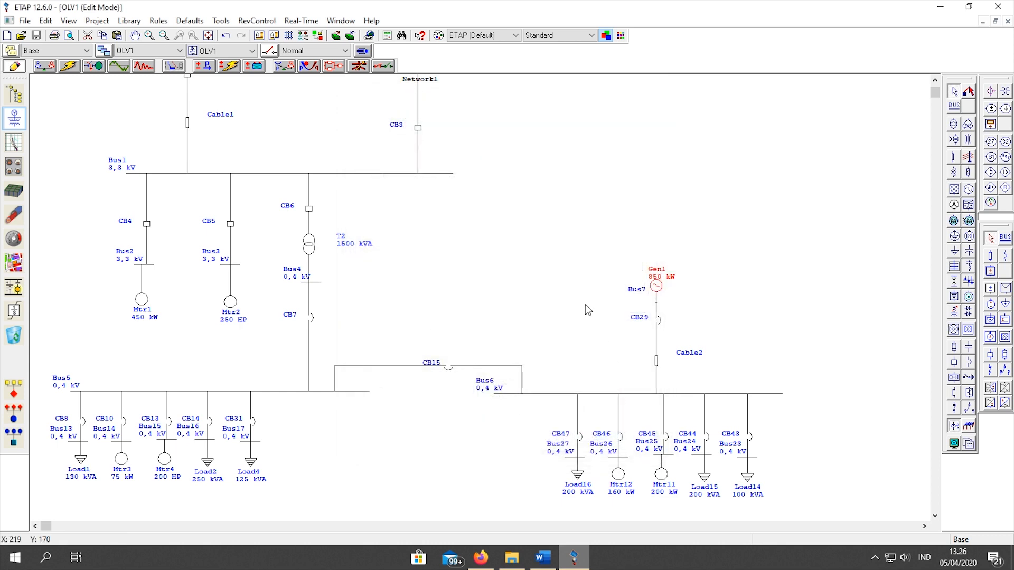
Open the composite network Network1 above CB3 to show its internal diagram
scroll(501, 262, "up", 3)
scroll(502, 264, "up", 1)
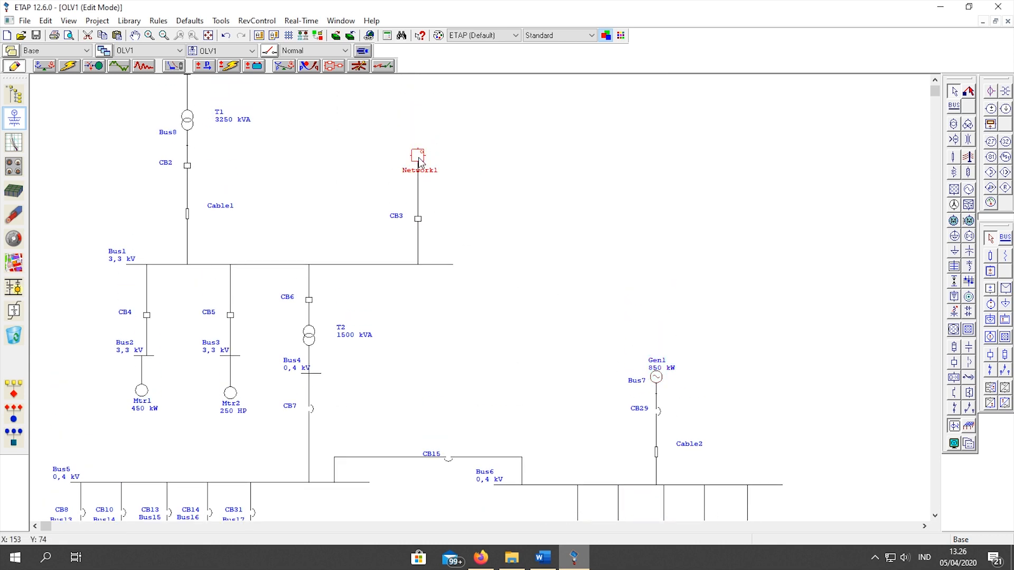
double_click(417, 156)
scroll(409, 348, "down", 1)
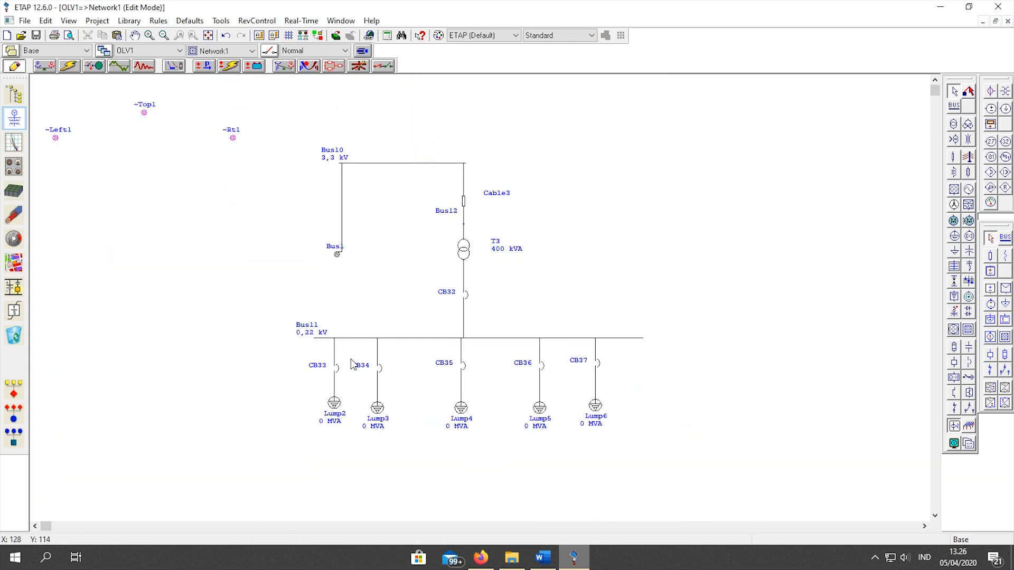
Switch lumped load Lump2's rating unit to kVA and set its rating to 1,3 kVA
left_click(334, 411)
double_click(334, 411)
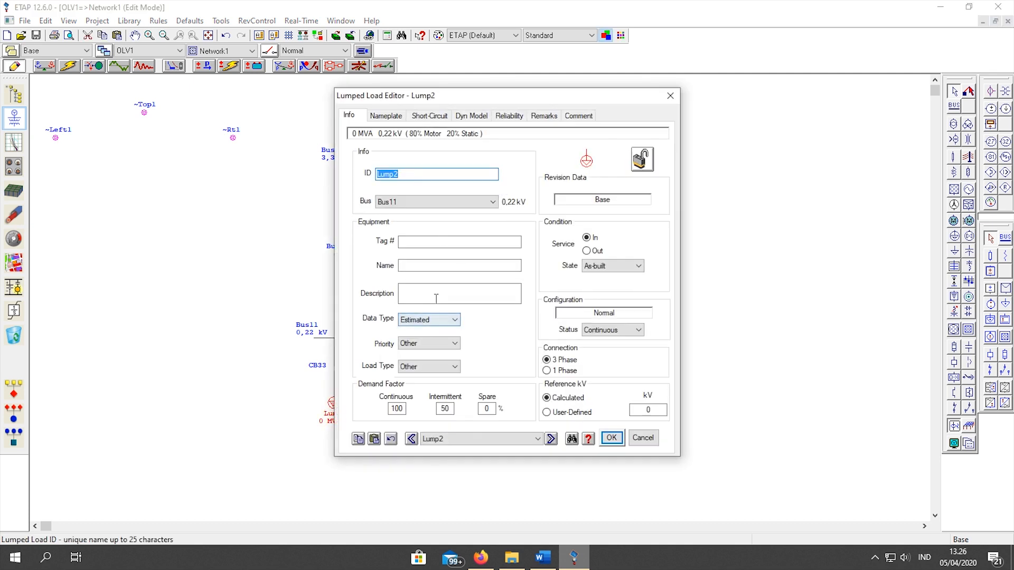
left_click(395, 118)
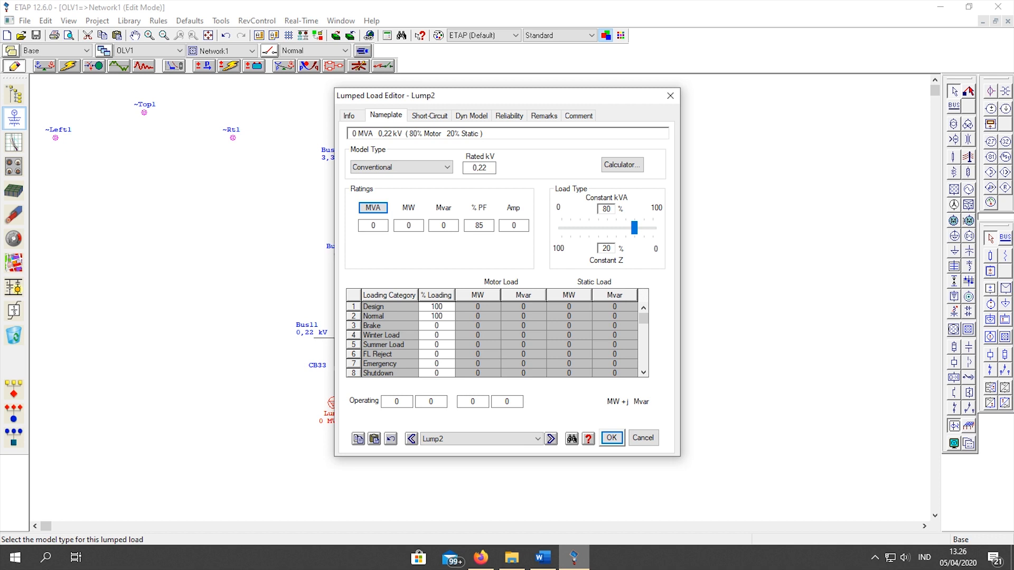
left_click(373, 208)
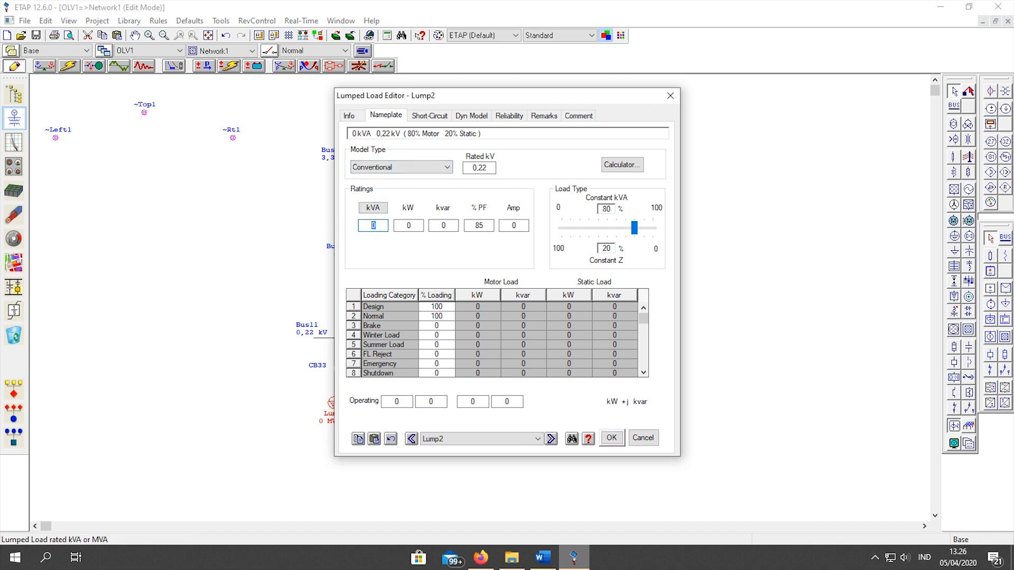
left_click(613, 438)
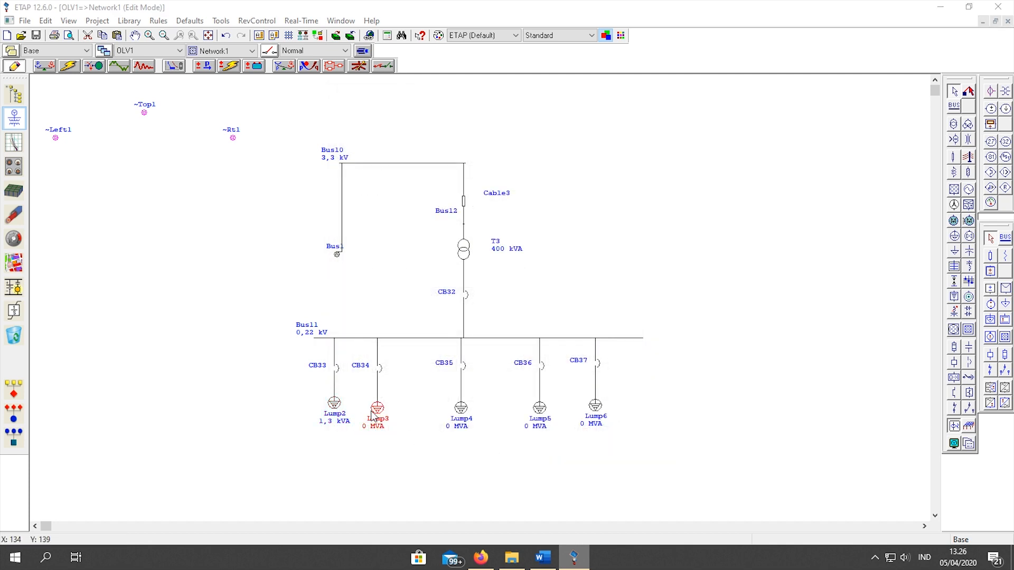
Switch lumped load Lump3's rating unit to kVA and set its rating to 0,9 kVA
double_click(374, 417)
left_click(386, 115)
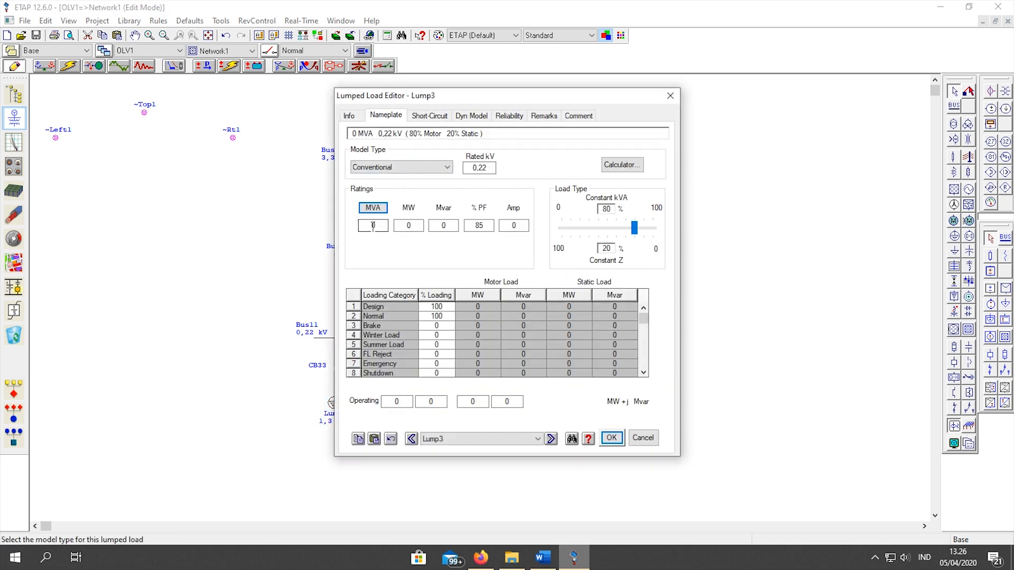
left_click(373, 207)
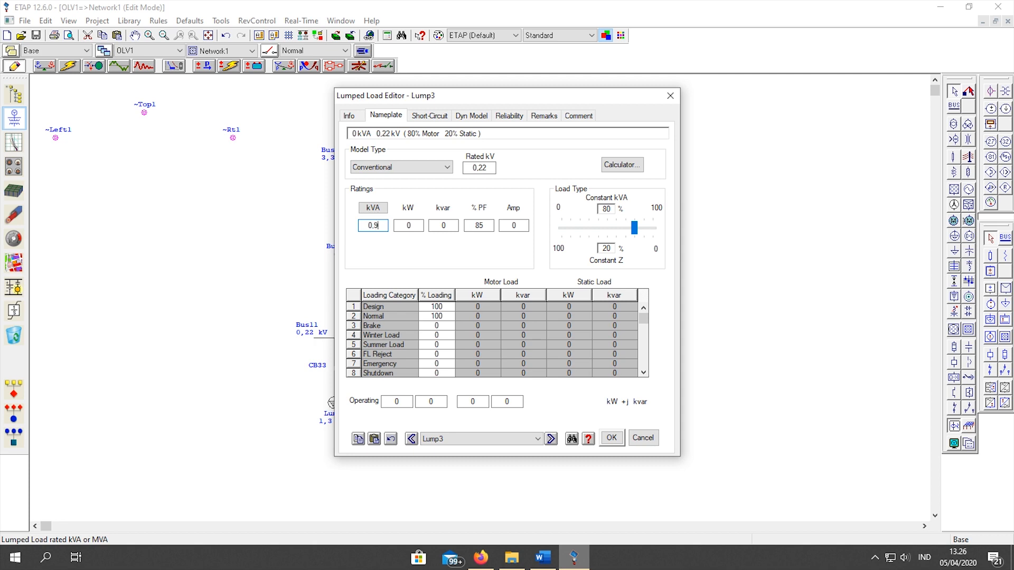
type("0,9")
key("Tab")
left_click(612, 439)
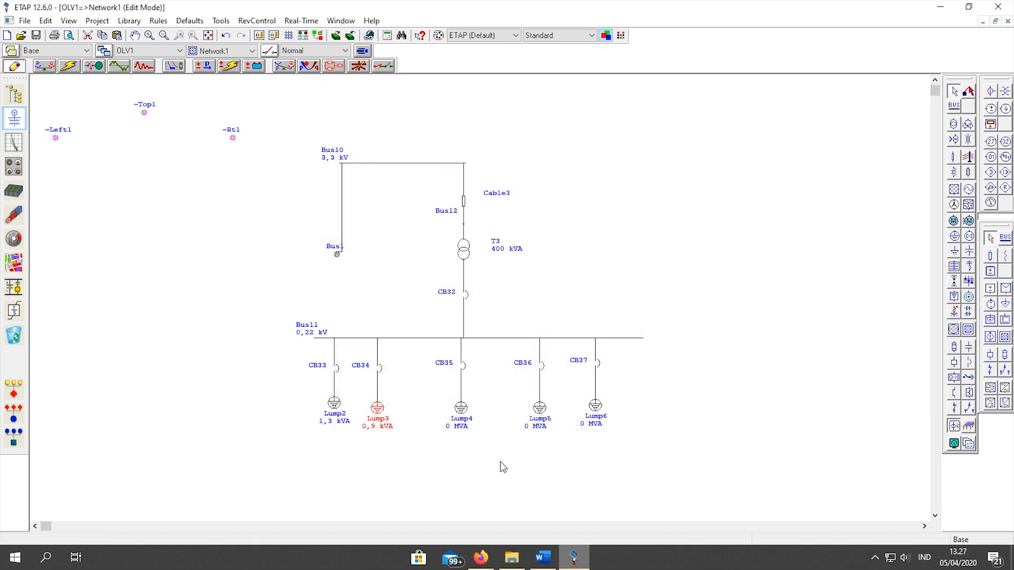
Switch lumped load Lump4's rating unit to kVA and set its rating to 0,9 kVA
double_click(461, 411)
left_click(386, 116)
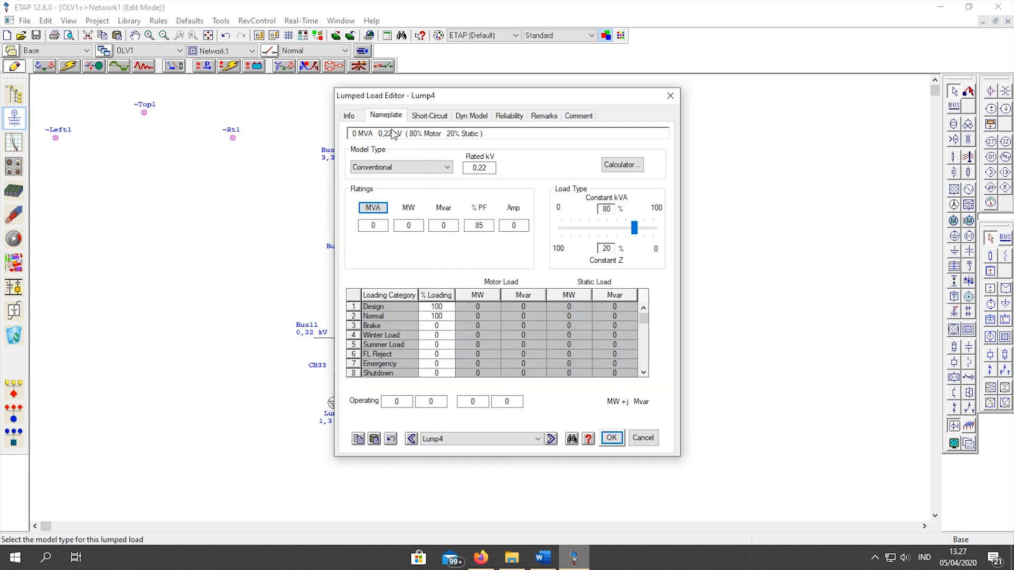
left_click(373, 209)
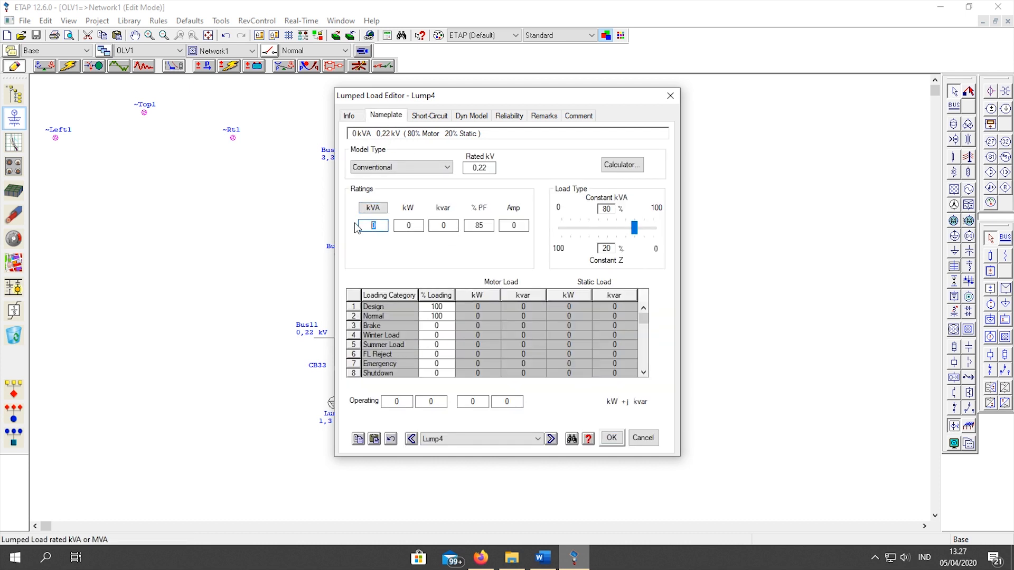
type("0,9")
key("Tab")
left_click(612, 438)
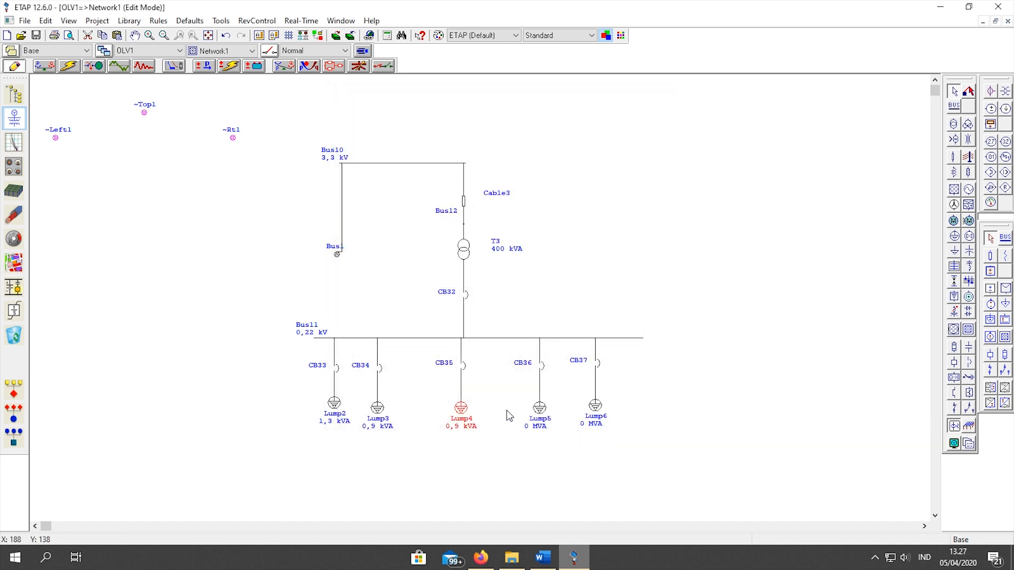
Switch lumped load Lump5's rating unit to kVA and set its rating to 0,5 kVA
double_click(546, 414)
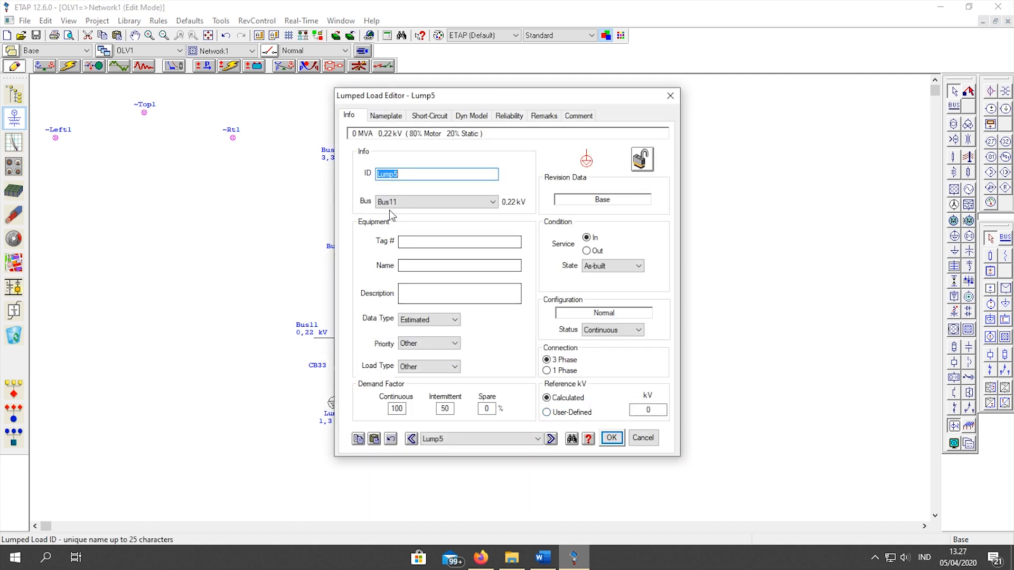
left_click(385, 116)
left_click(373, 208)
double_click(375, 225)
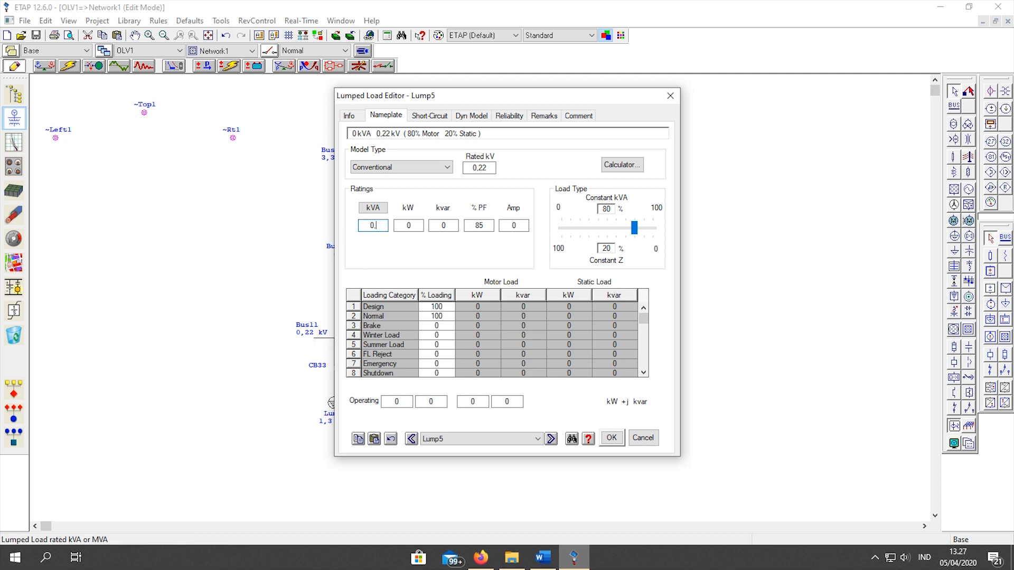
type("0,5")
key("Tab")
left_click(612, 438)
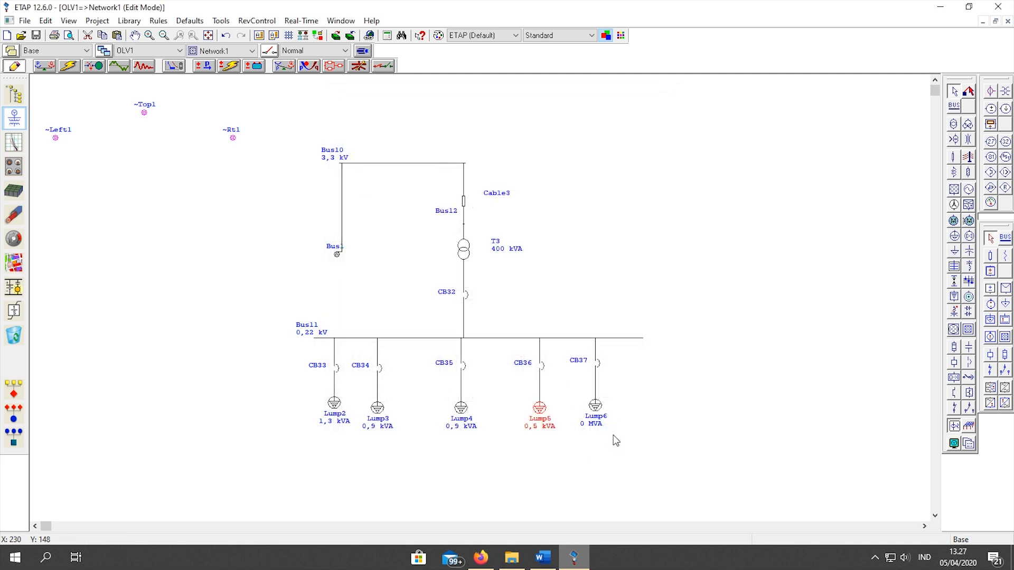
Switch lumped load Lump6's rating unit to kVA and set its rating to 1,3 kVA
double_click(601, 420)
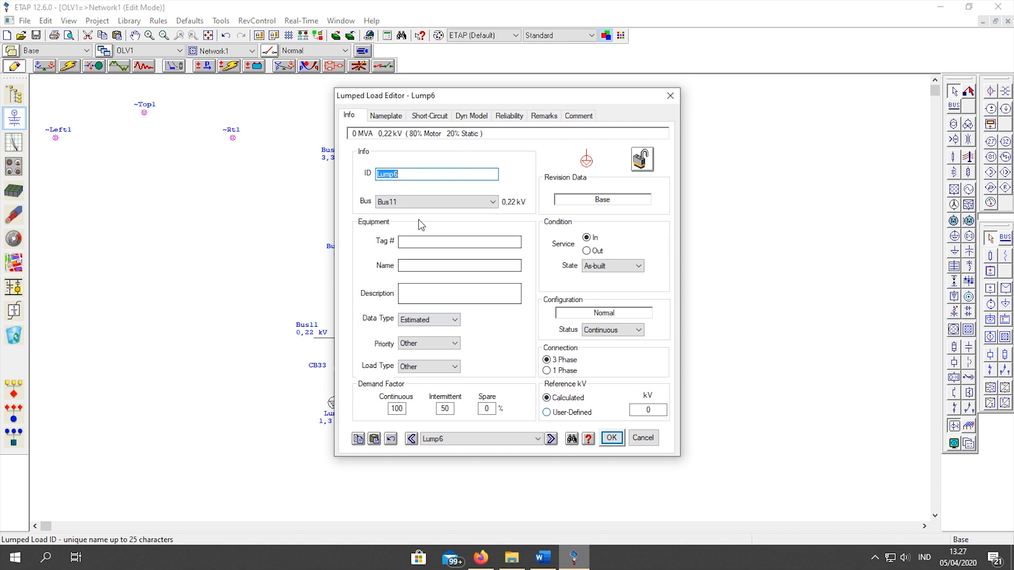
left_click(385, 115)
left_click(372, 208)
double_click(366, 226)
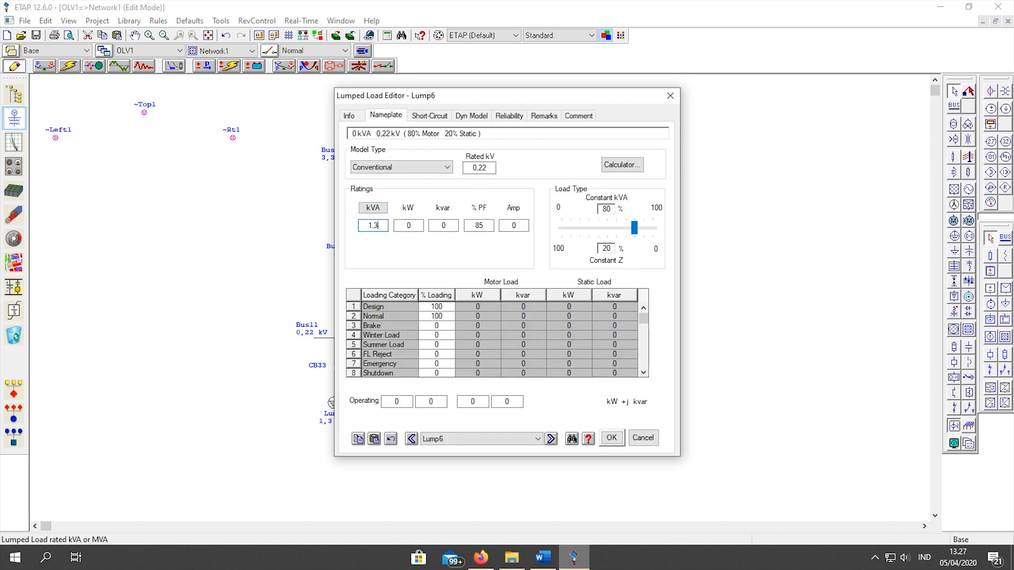
type("1,3")
key("Tab")
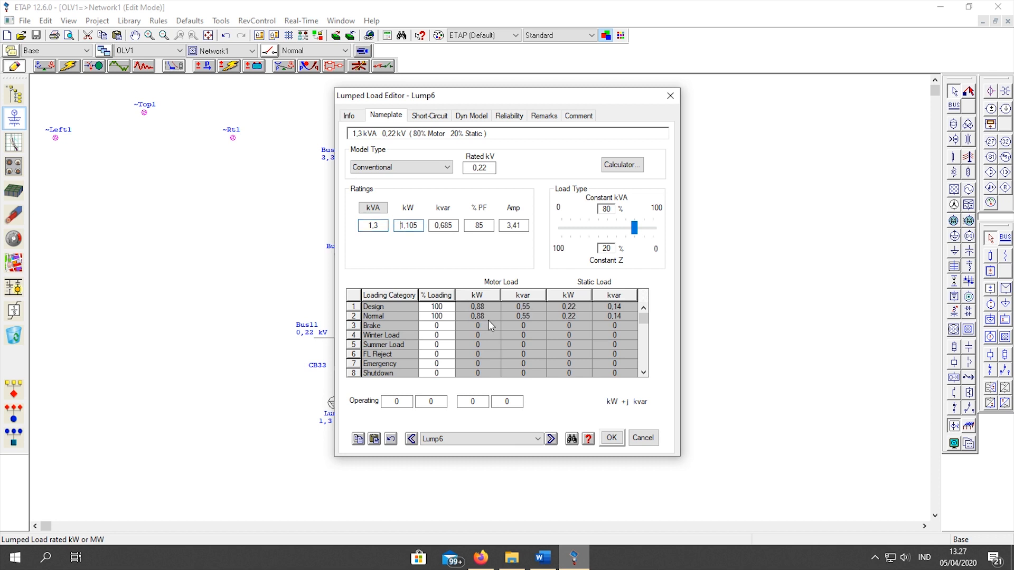
left_click(611, 438)
Return from the Network1 composite network to the main OLV1 one-line diagram
scroll(291, 181, "up", 1)
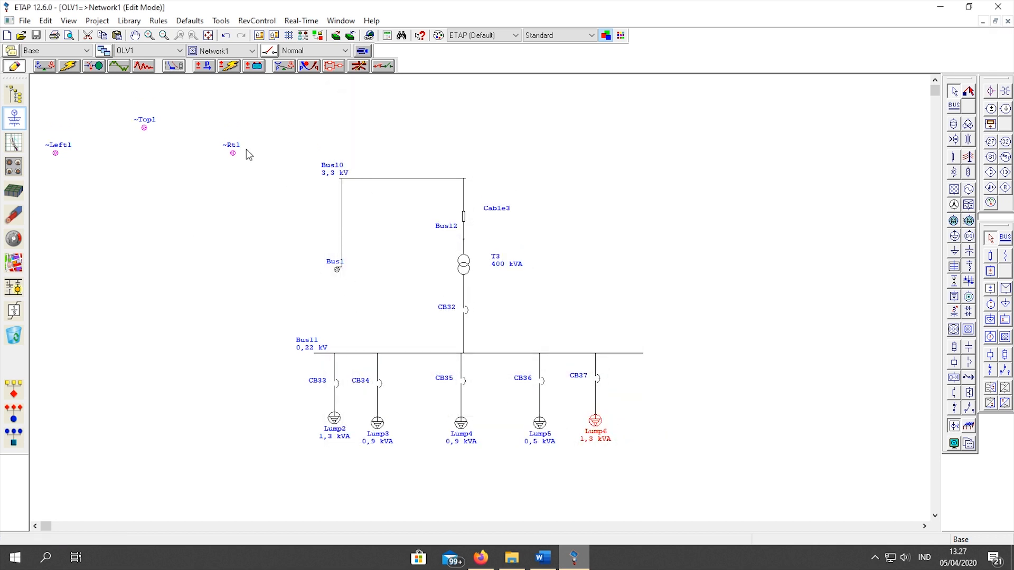
left_click(216, 50)
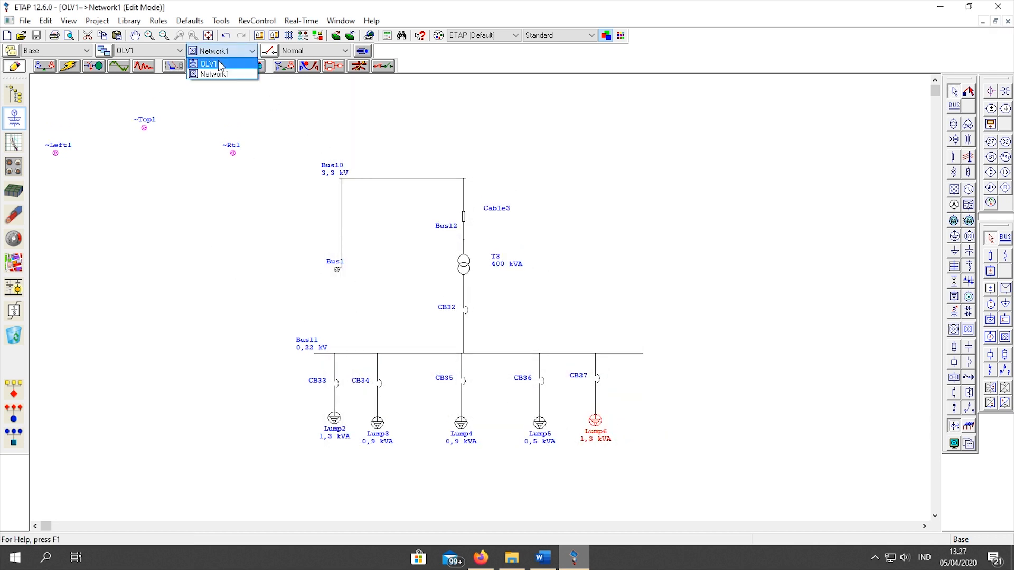
left_click(219, 63)
scroll(423, 261, "up", 5)
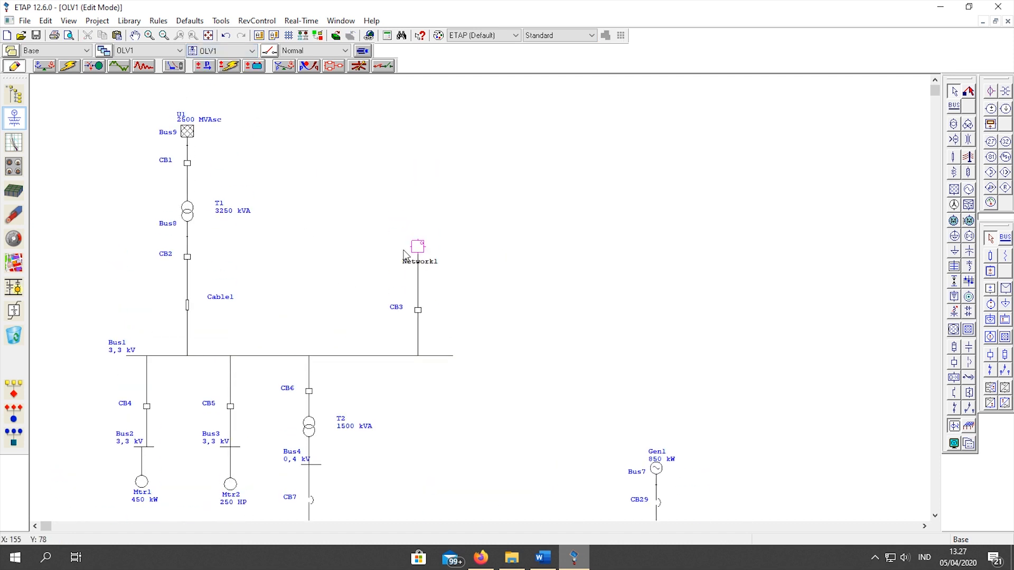
scroll(278, 212, "down", 1)
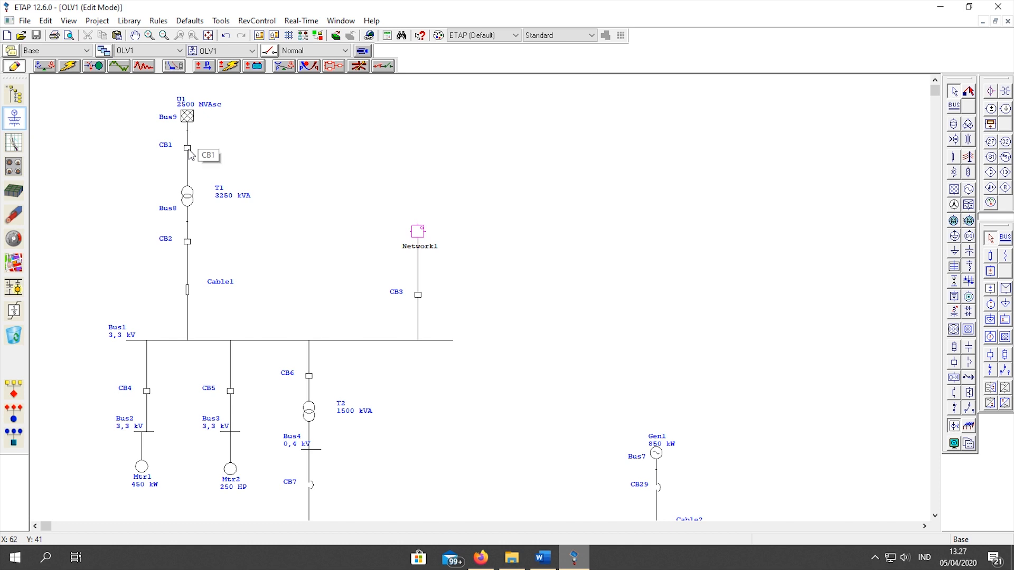
Assign circuit breaker CB1 the IEC library model Siemens 15-3AH-63 rated 15 kV and 4000 A
double_click(188, 149)
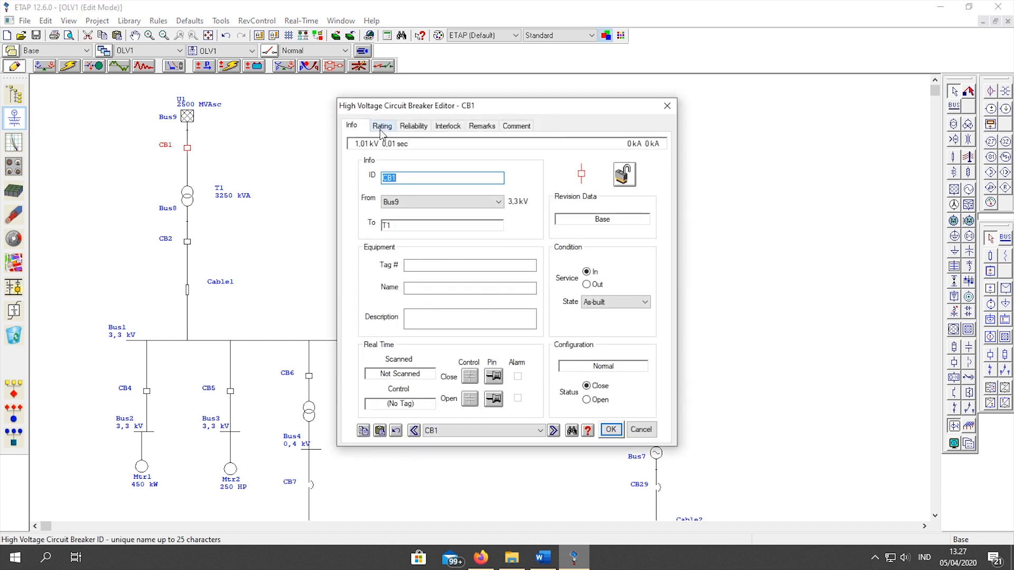
left_click(383, 128)
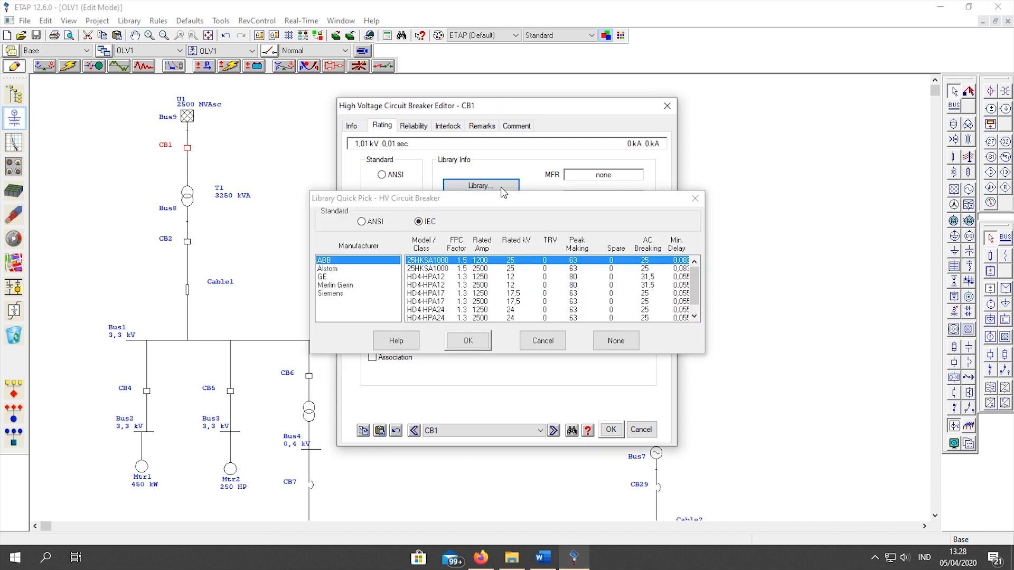
left_click(328, 294)
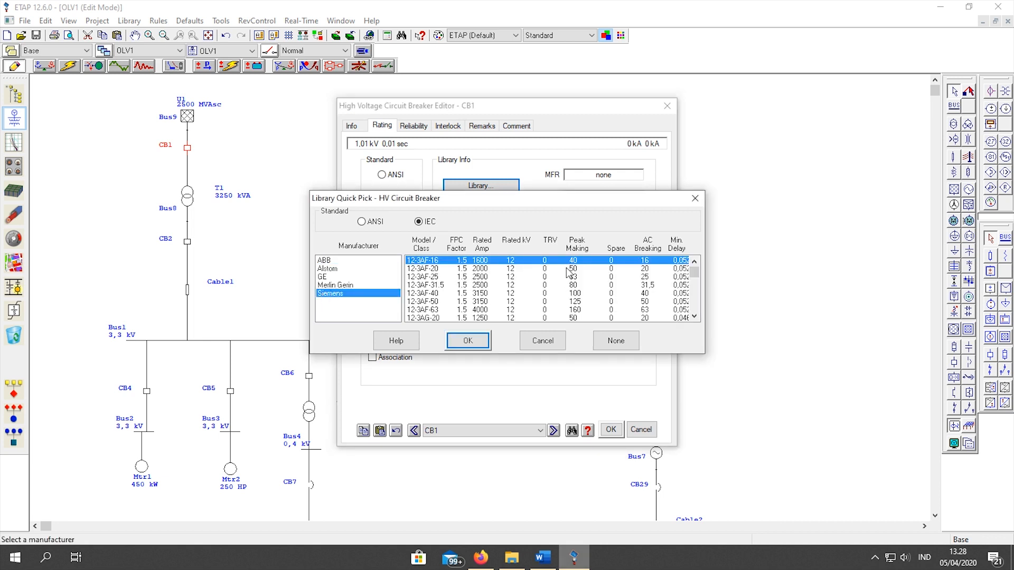
scroll(531, 294, "down", 5)
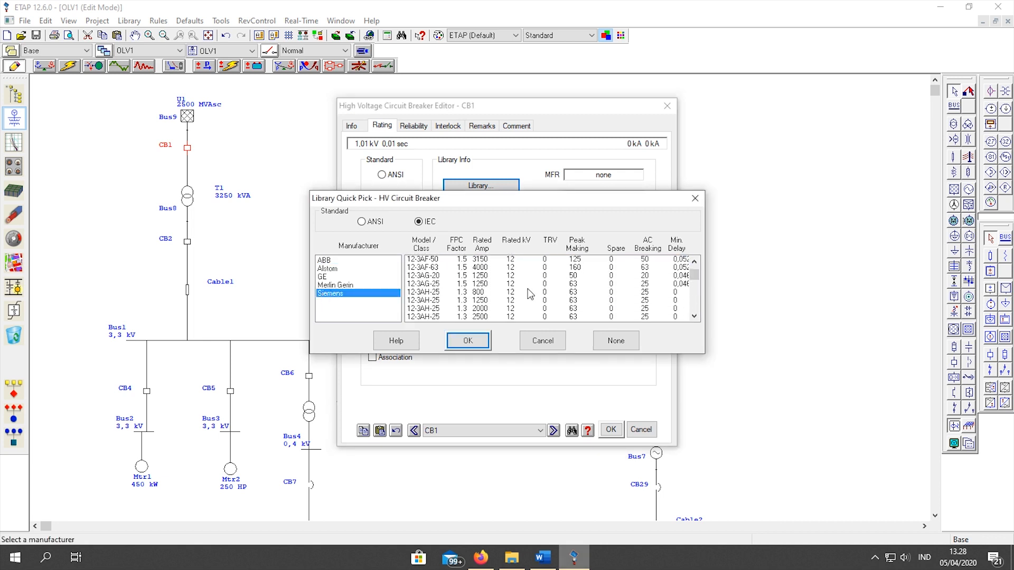
scroll(521, 293, "down", 3)
scroll(517, 302, "down", 2)
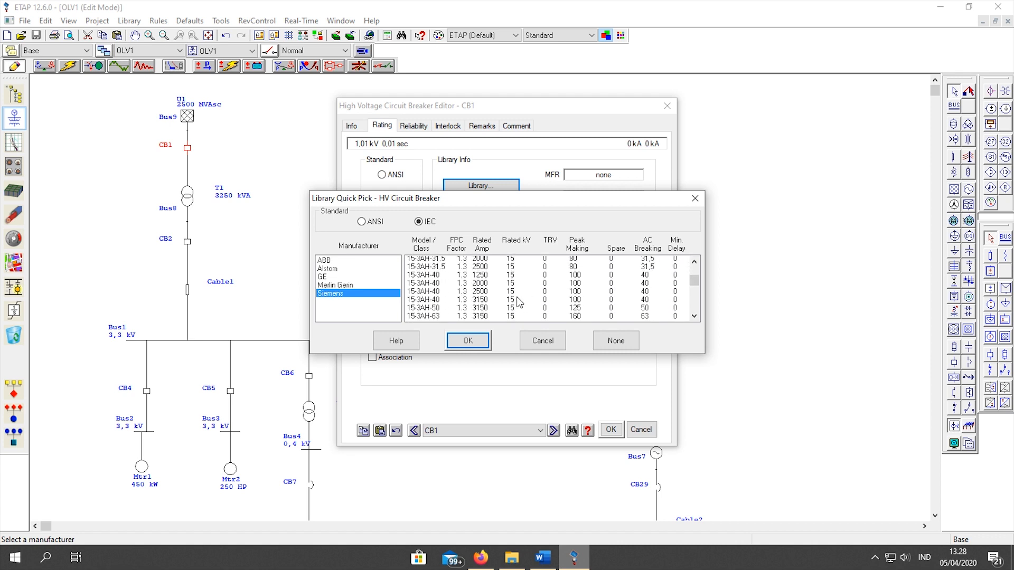
left_click(511, 301)
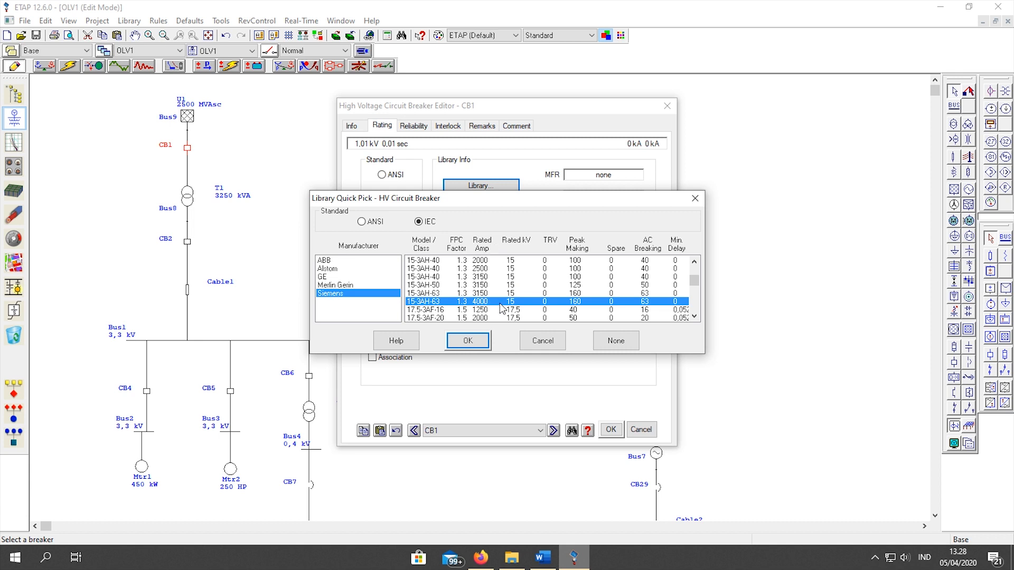
left_click(468, 340)
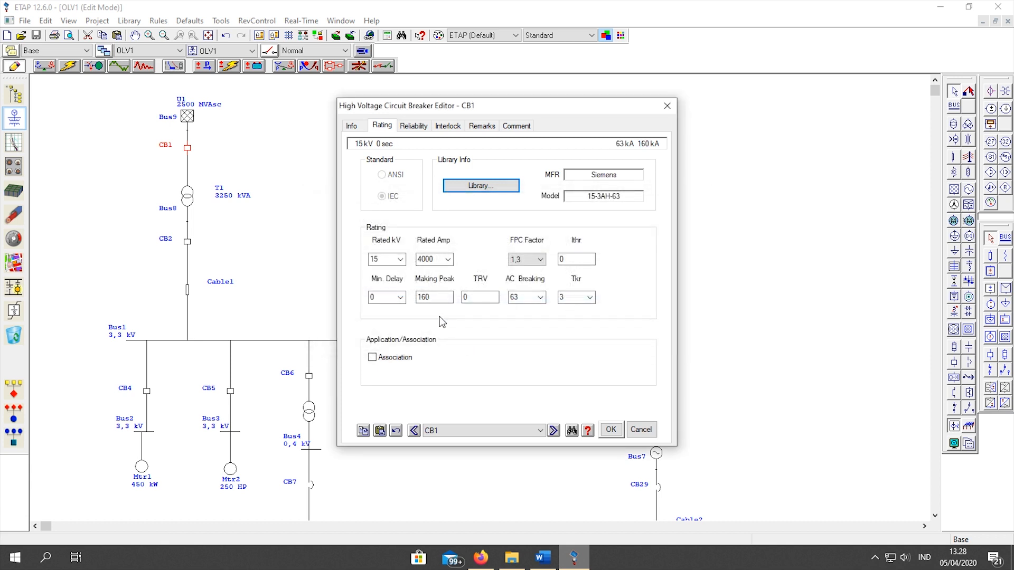
Set circuit breaker CB1's minimum delay to 0,03 s and apply the breaker's settings
left_click(401, 298)
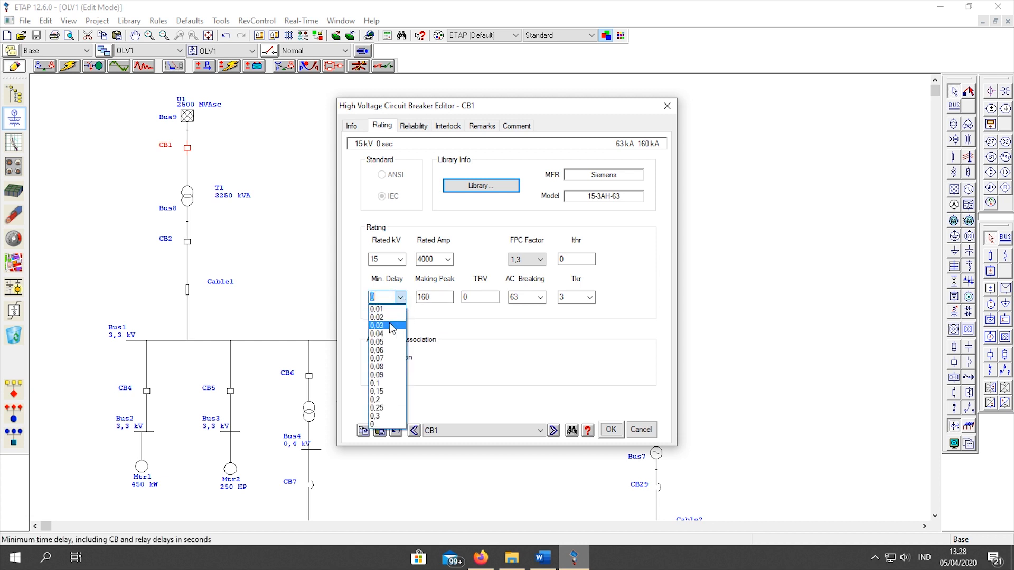
left_click(391, 326)
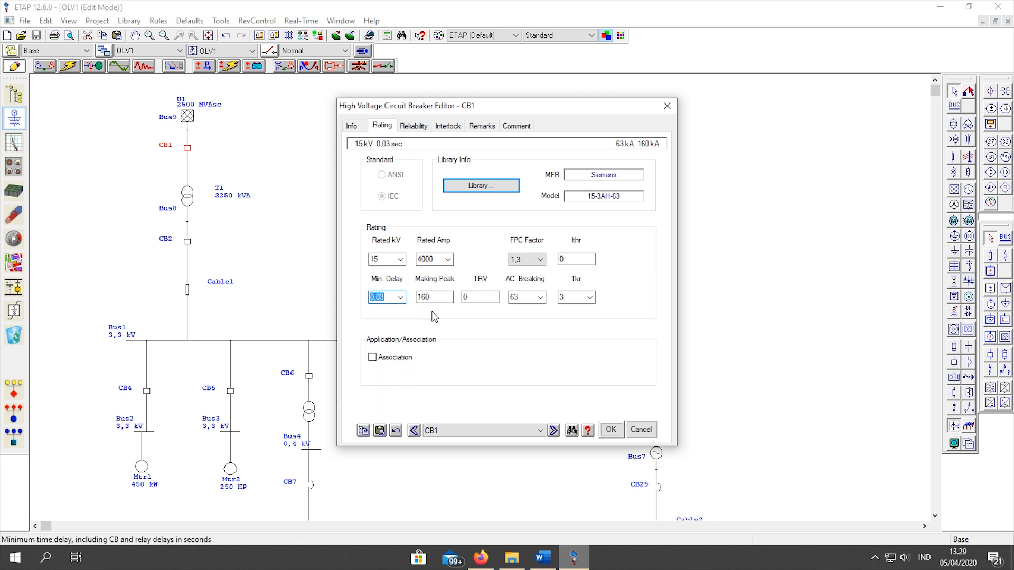
left_click(609, 428)
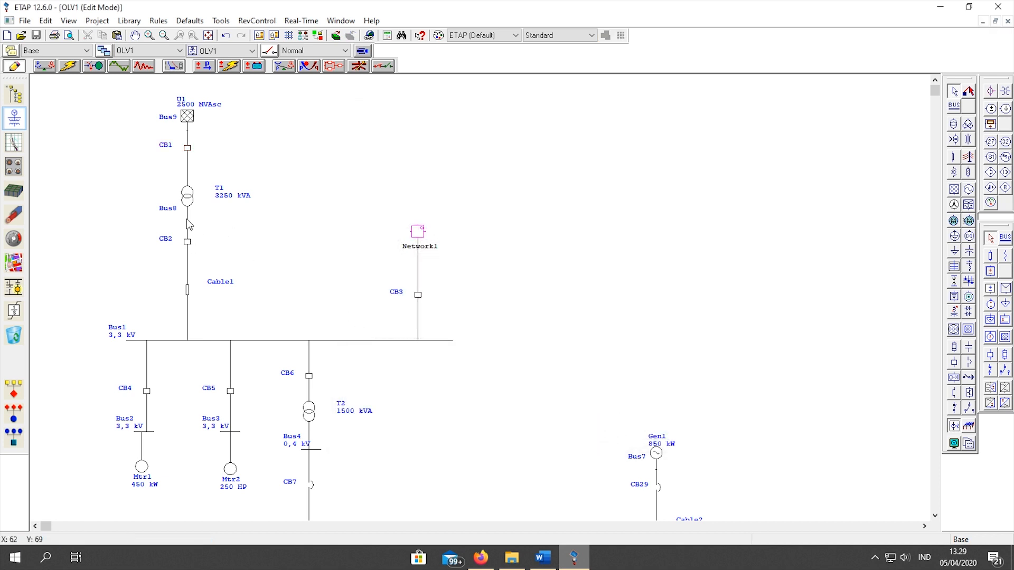
Assign circuit breaker CB2 the IEC library model Siemens 15-3AH-63 rated 15 kV and 4000 A
left_click(188, 247)
double_click(187, 247)
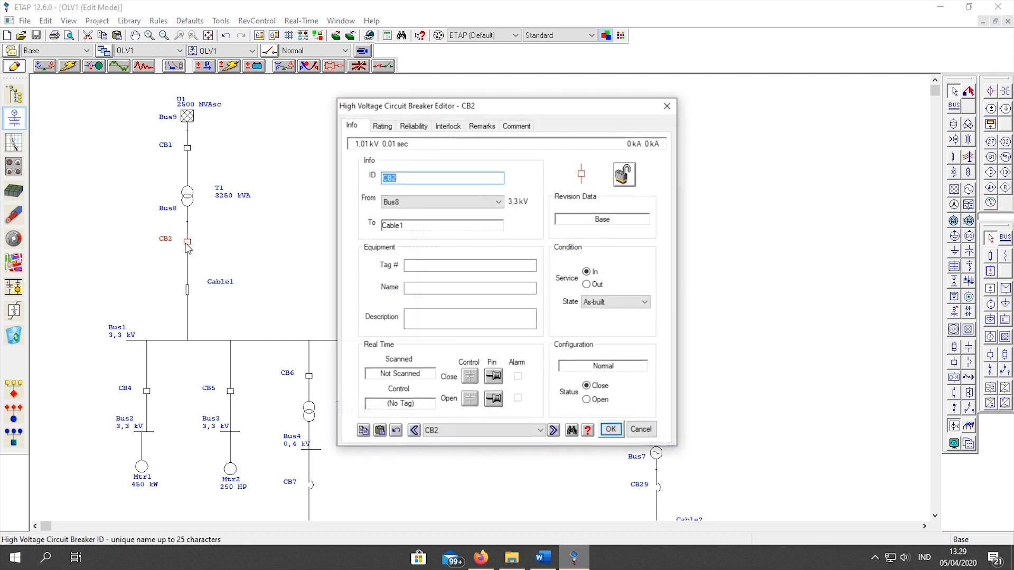
left_click(384, 127)
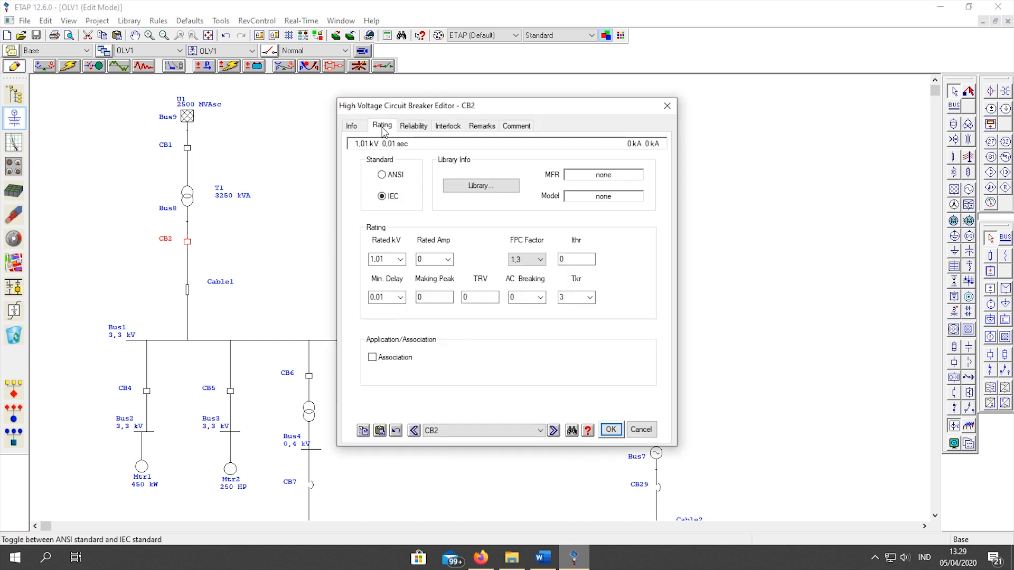
left_click(479, 187)
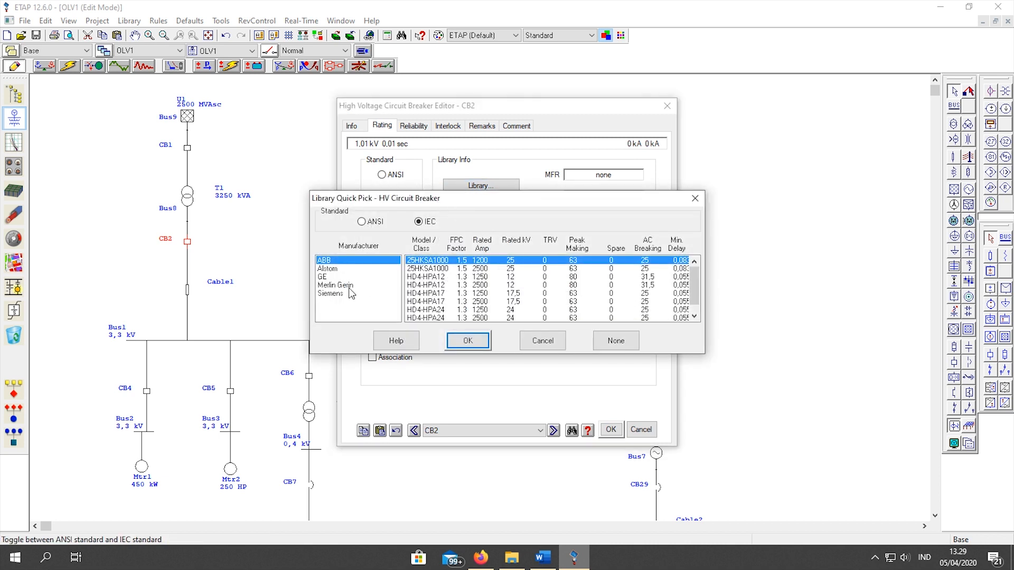
left_click(331, 293)
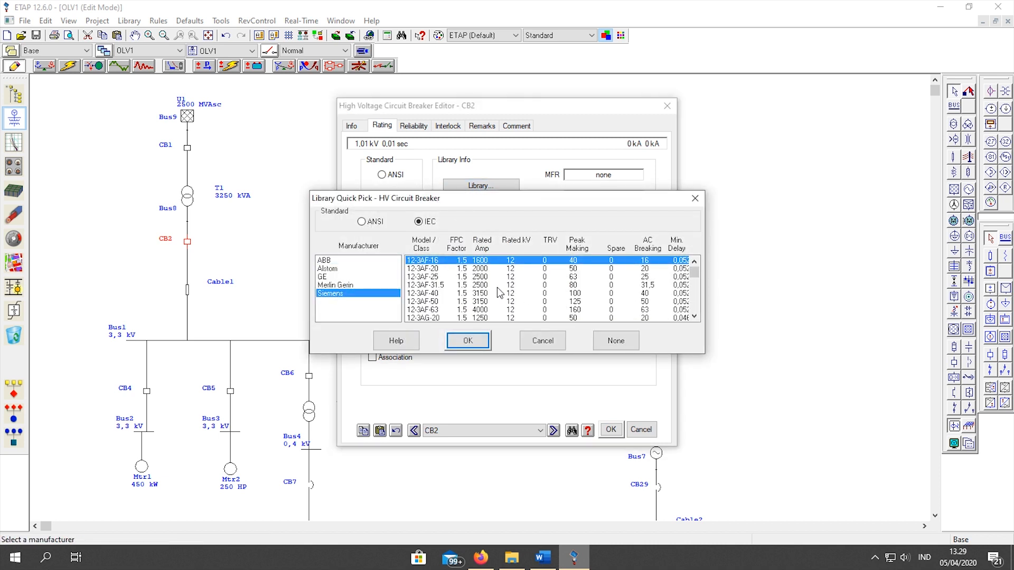
scroll(508, 296, "down", 5)
scroll(508, 288, "down", 6)
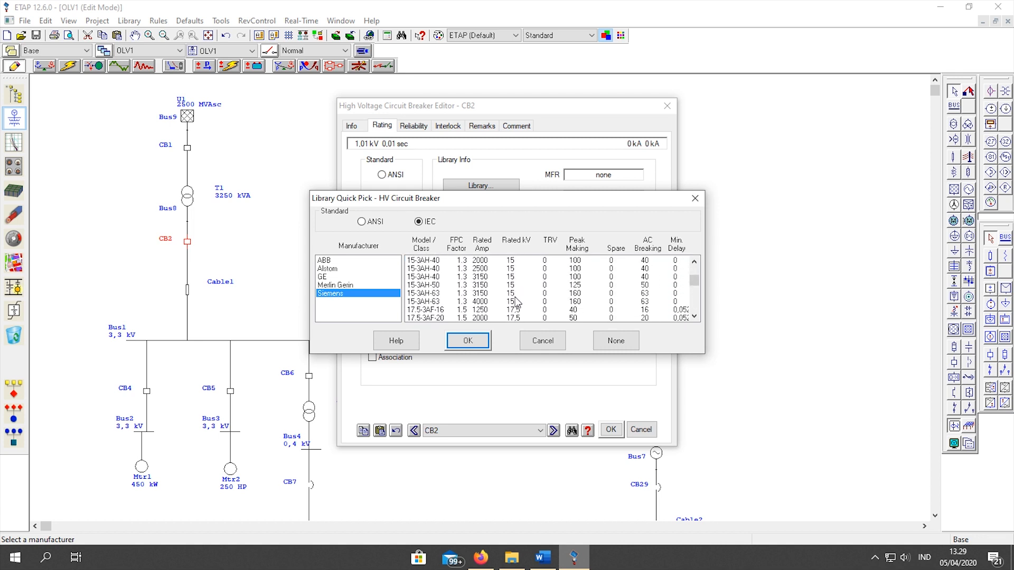
left_click(512, 302)
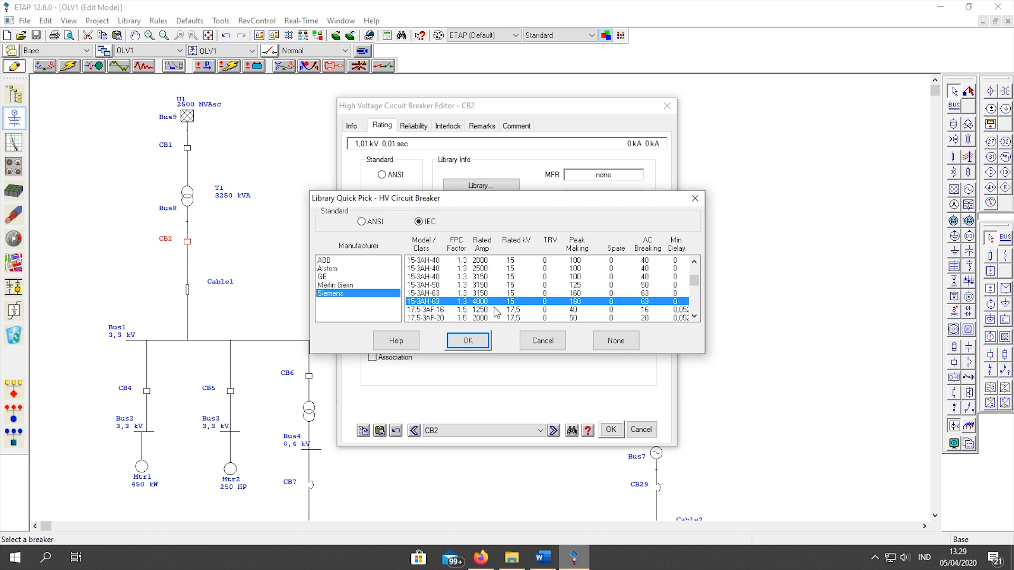
left_click(467, 341)
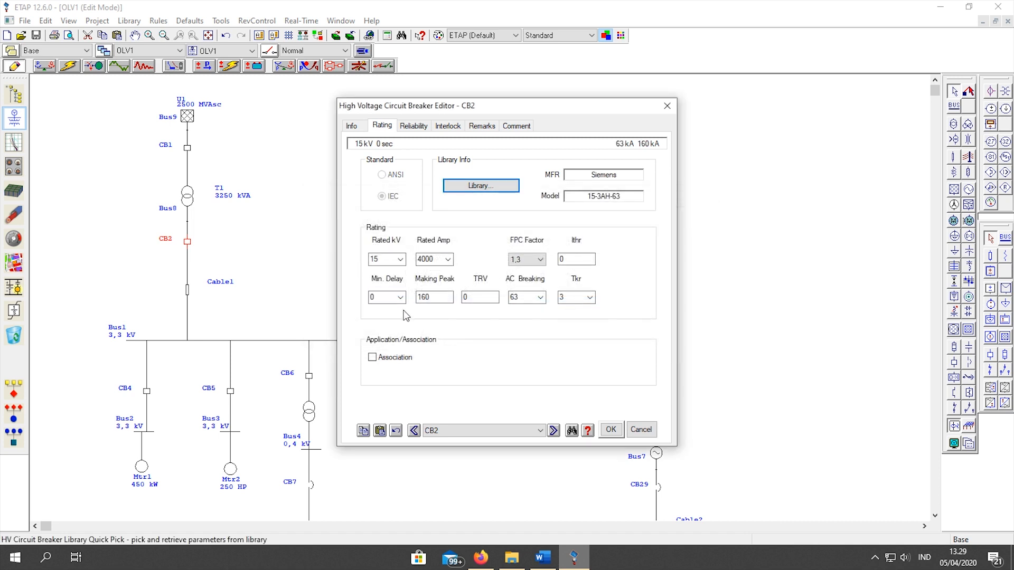
Set circuit breaker CB2's minimum delay to 0,03 s and copy its data to the default element
left_click(400, 297)
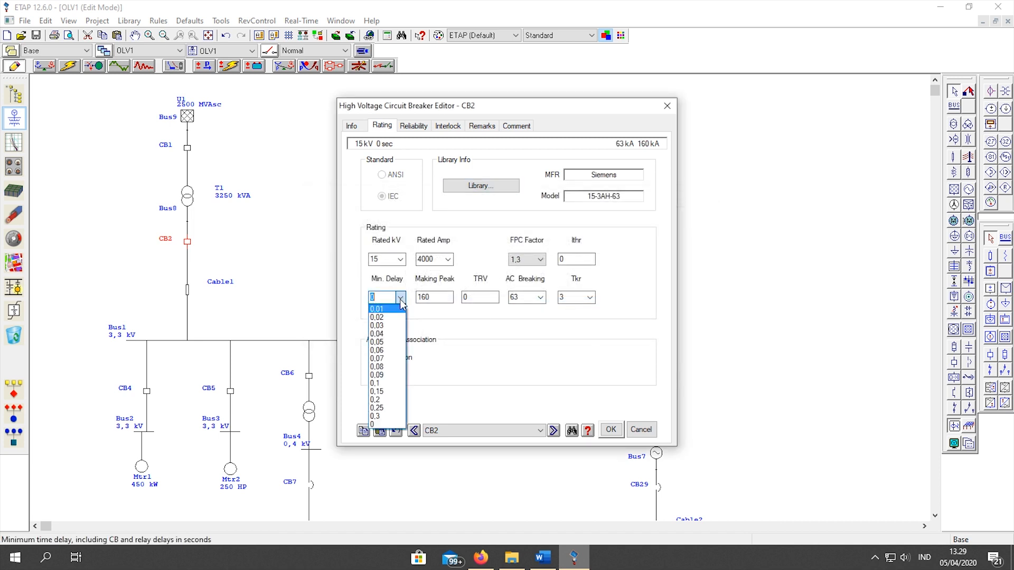
left_click(391, 326)
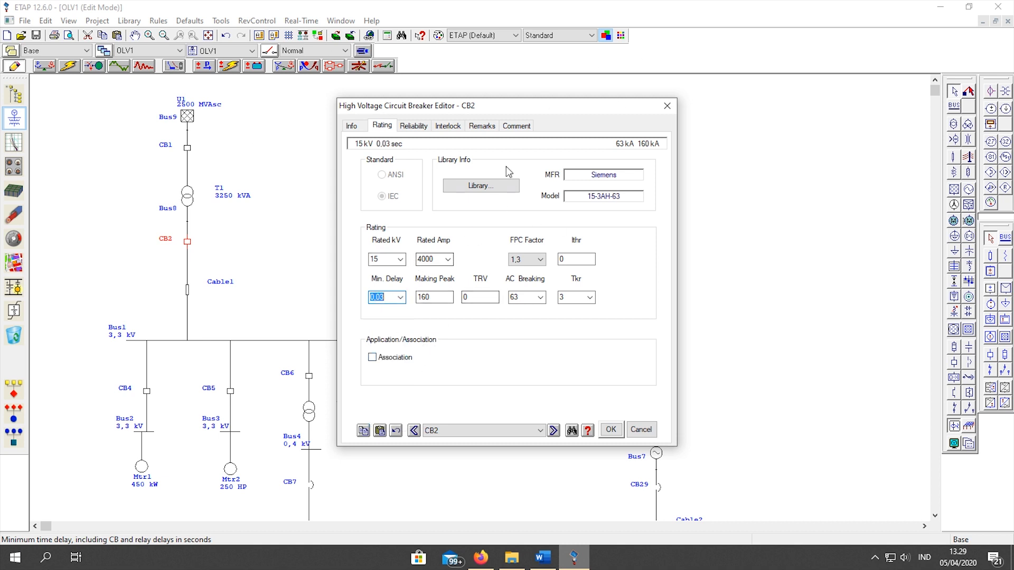
left_click(364, 432)
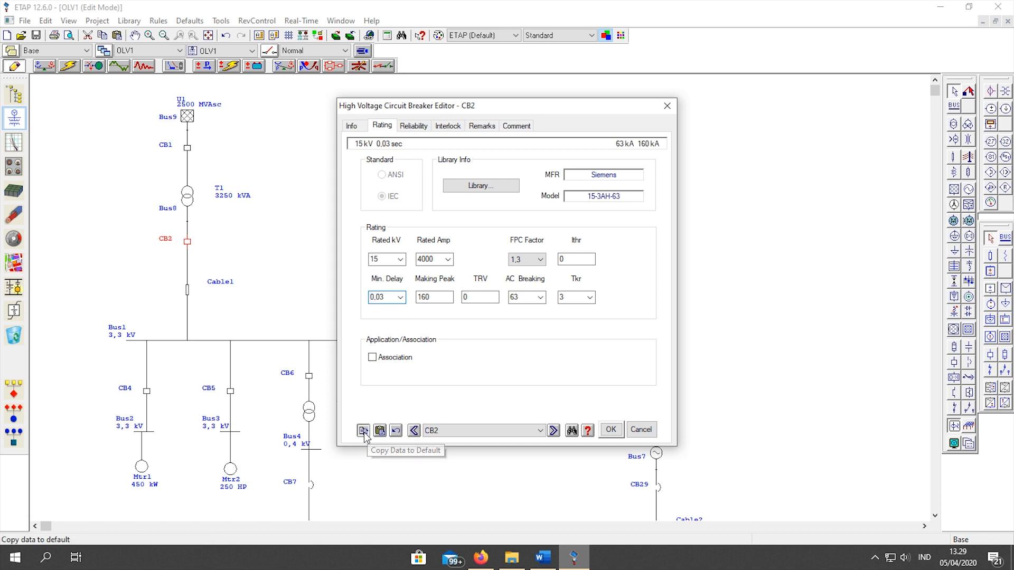
left_click(581, 305)
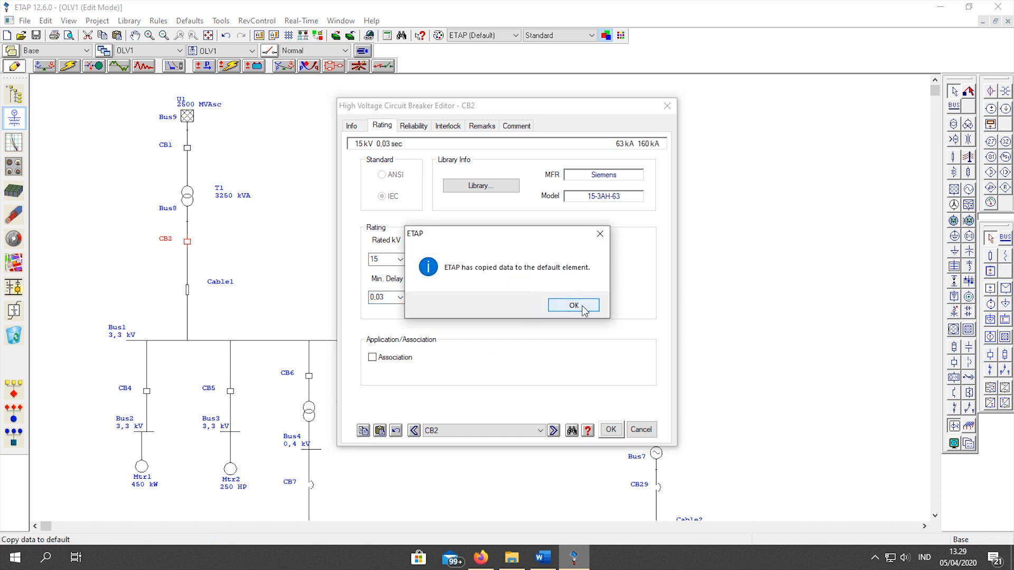
left_click(611, 430)
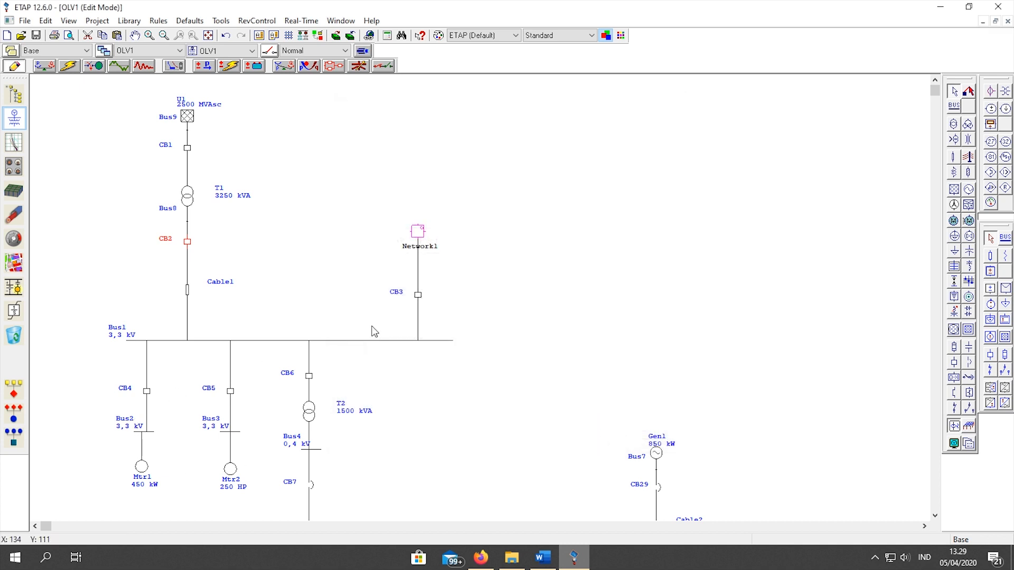
Paste the default breaker data into circuit breaker CB3 and check its ratings before applying them
left_click(419, 298)
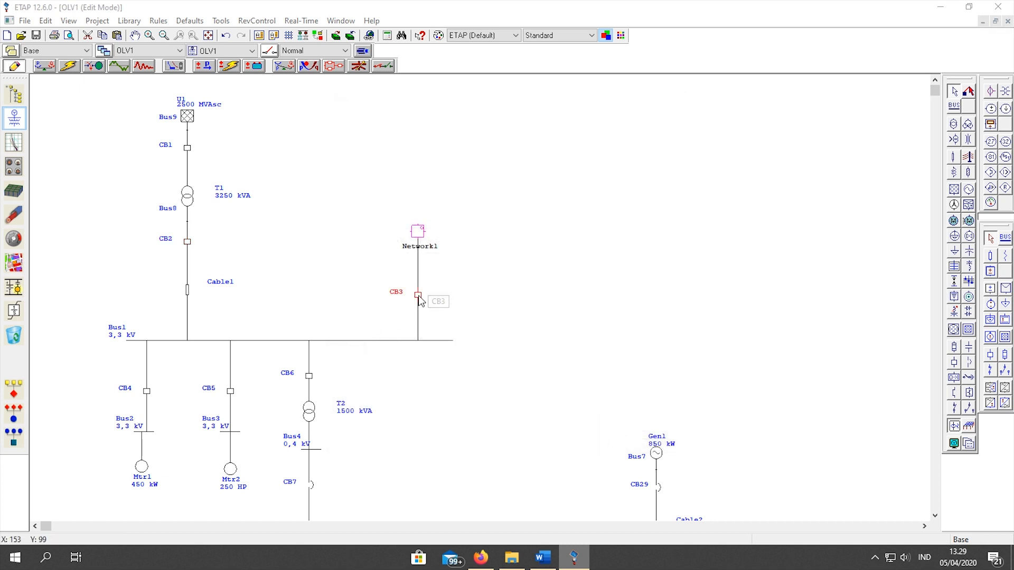
double_click(419, 298)
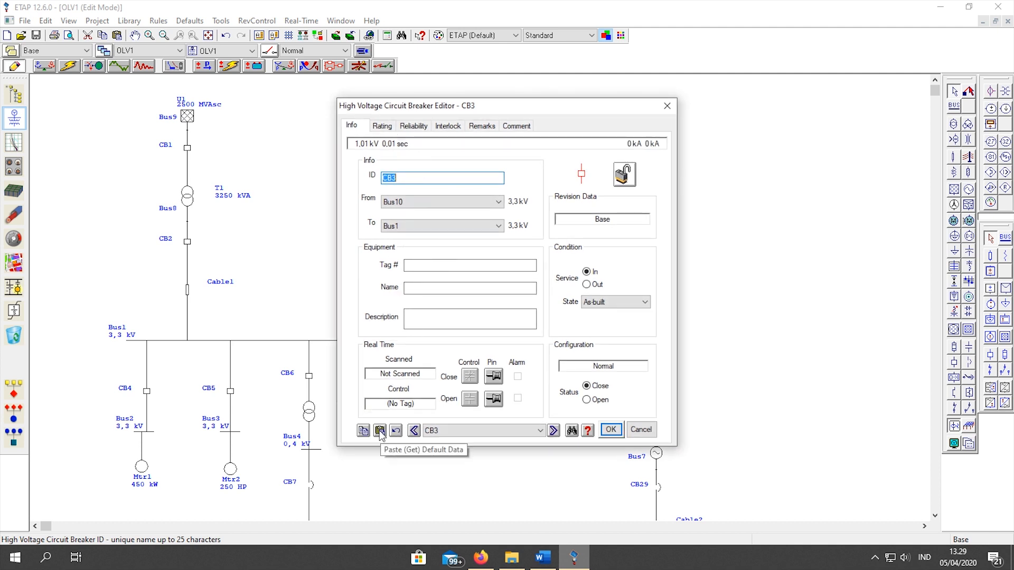
left_click(382, 126)
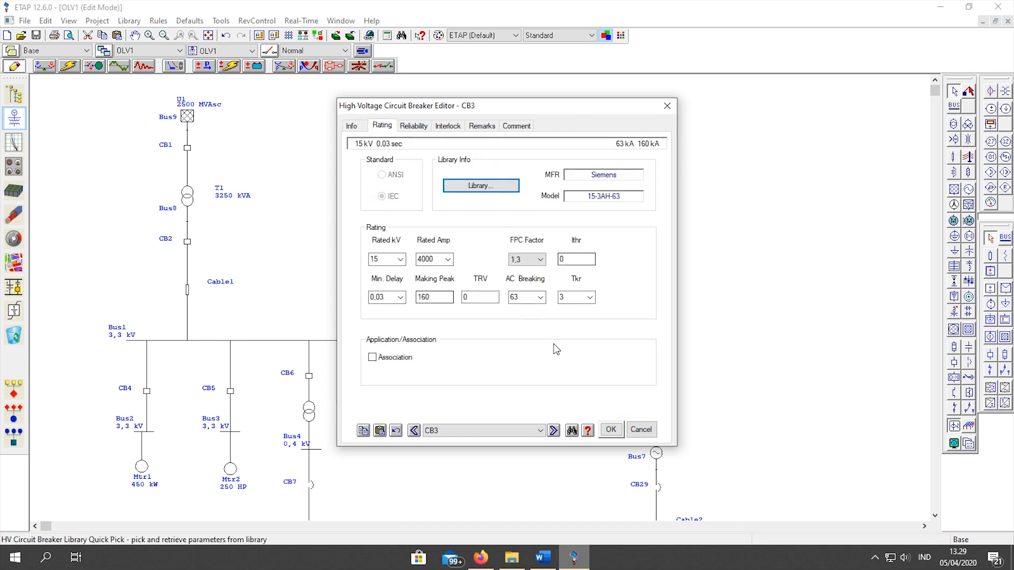
left_click(611, 429)
Paste the default breaker data into circuit breaker CB4, check its ratings and apply them
scroll(287, 448, "down", 1)
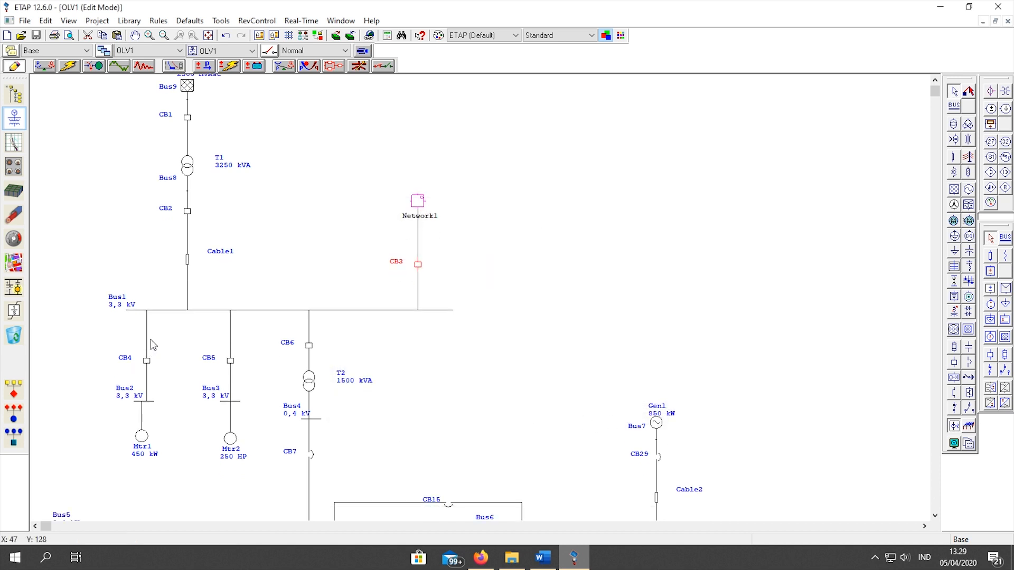
double_click(148, 360)
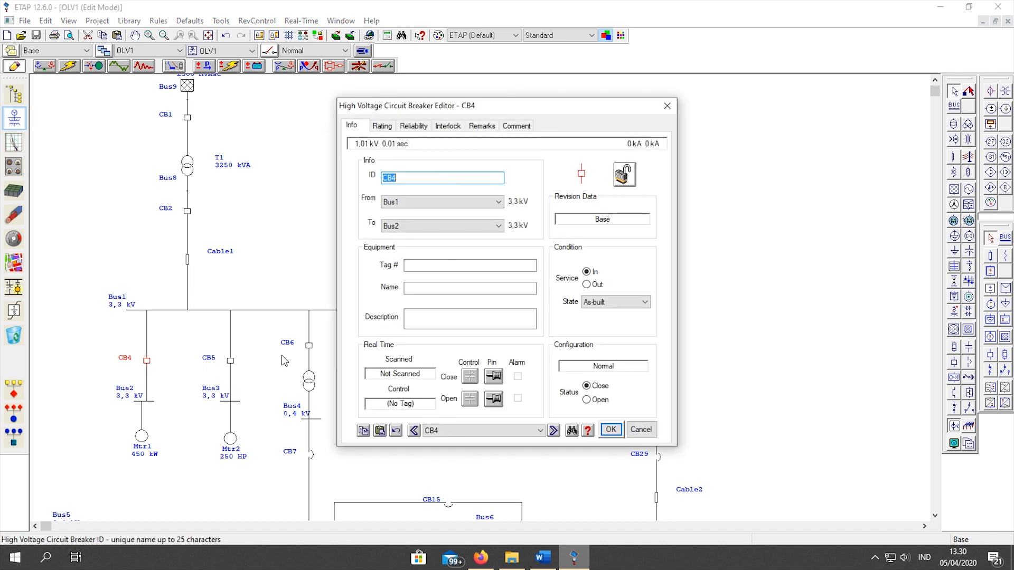
left_click(379, 430)
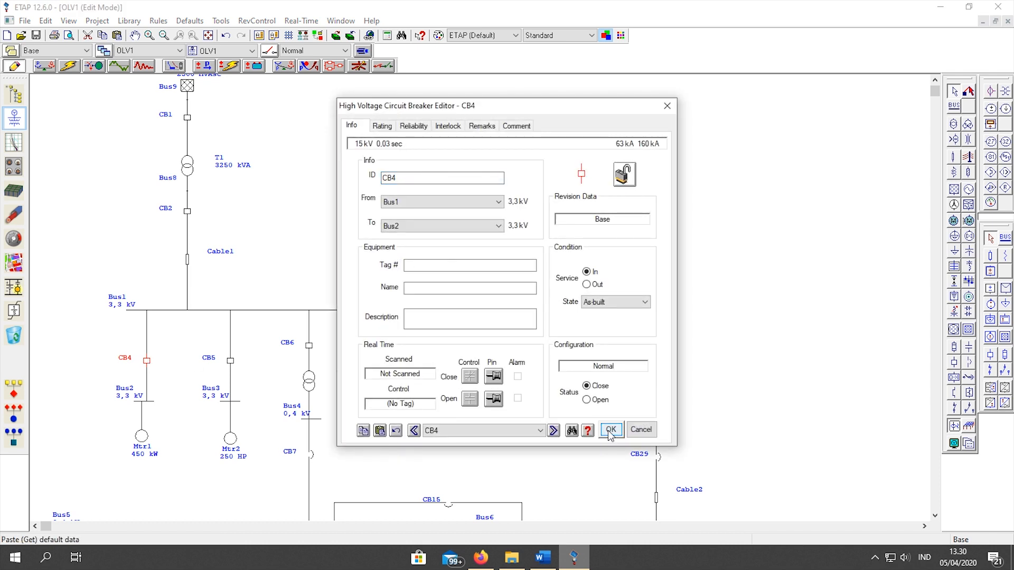
left_click(382, 126)
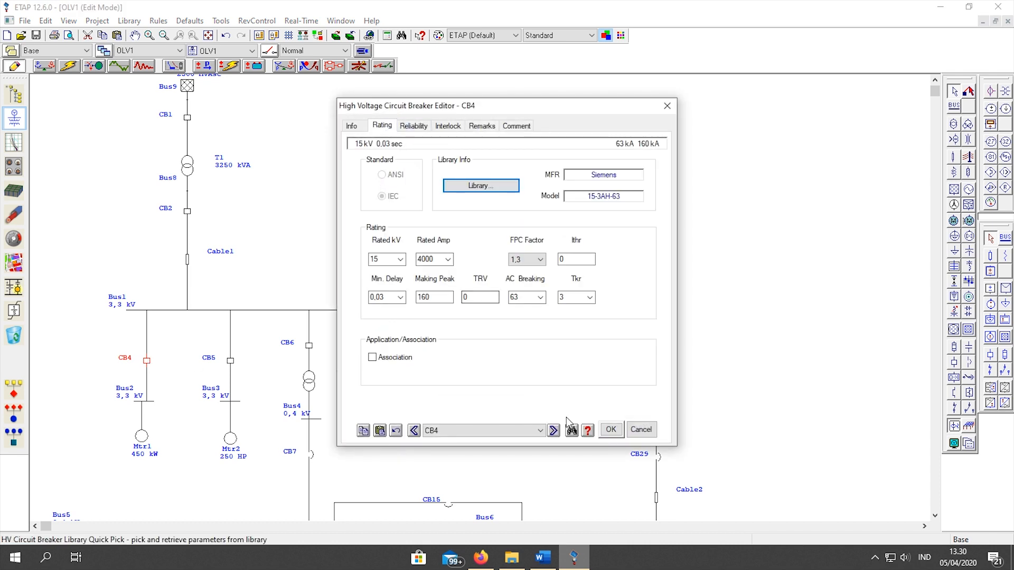
left_click(609, 430)
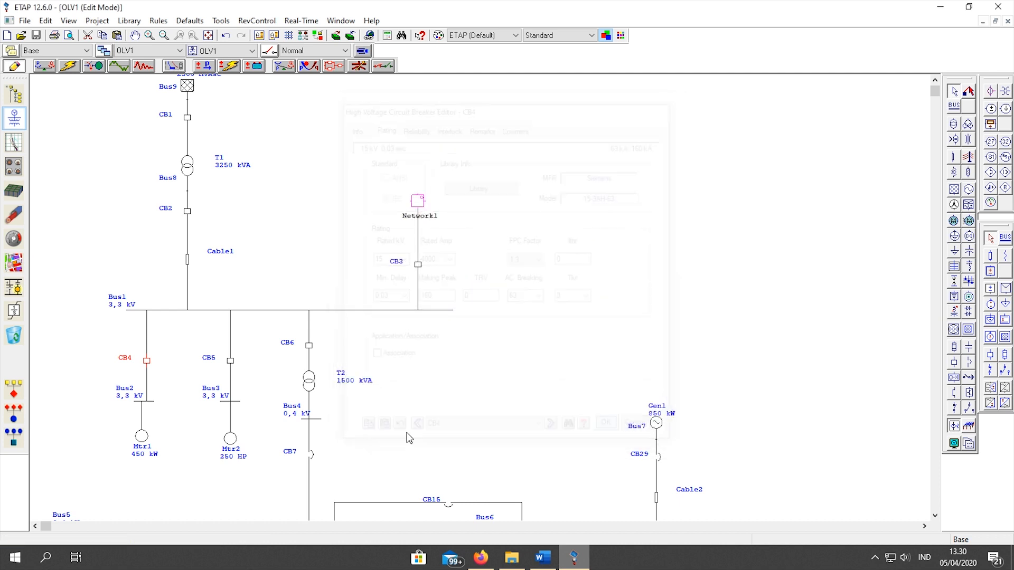
Paste the default breaker data into circuit breaker CB5 and apply its ratings
left_click(229, 358)
double_click(229, 358)
left_click(382, 125)
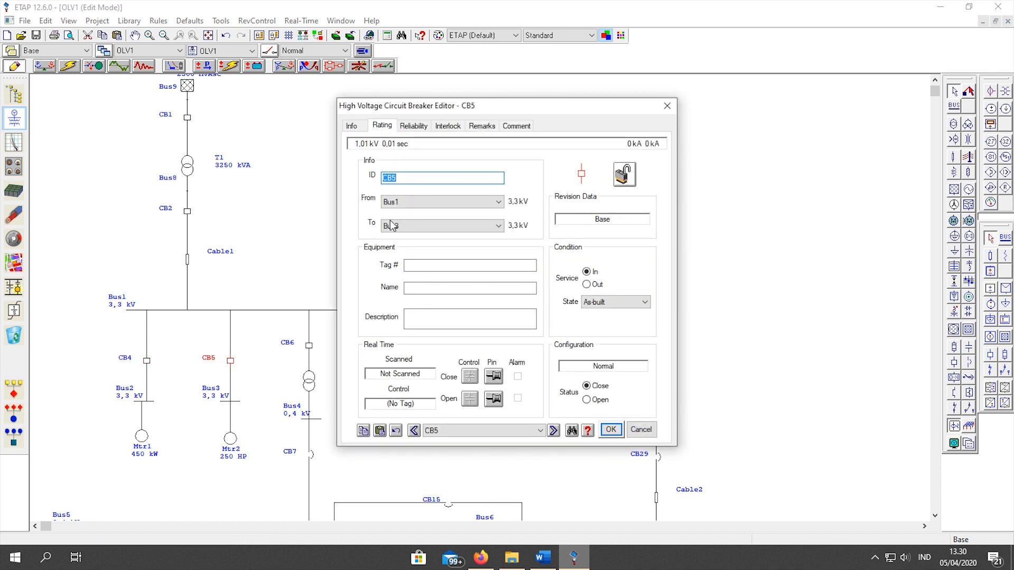
left_click(380, 431)
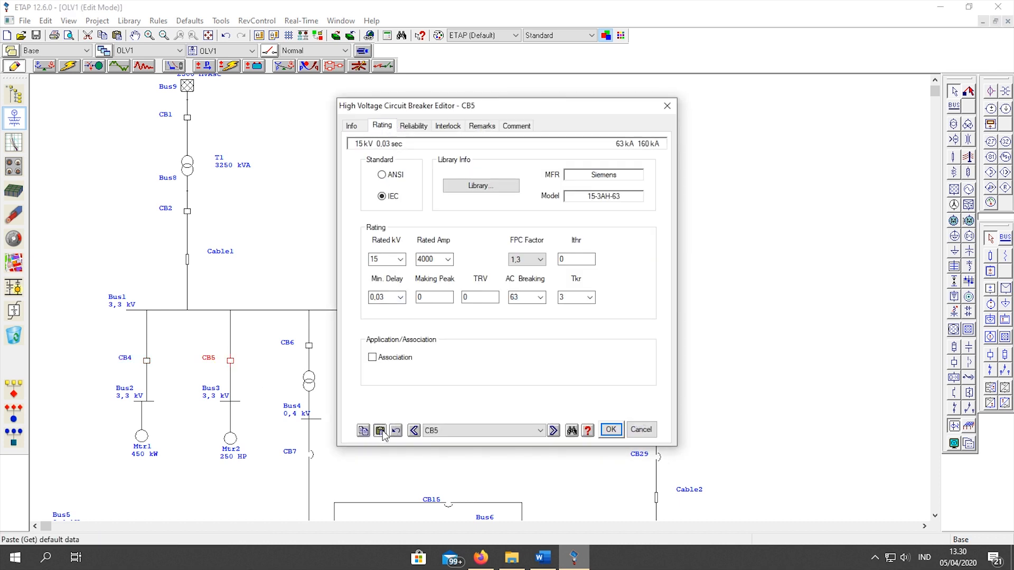
left_click(610, 429)
Paste the default breaker data into circuit breaker CB6 above transformer T2 and apply it
left_click(308, 346)
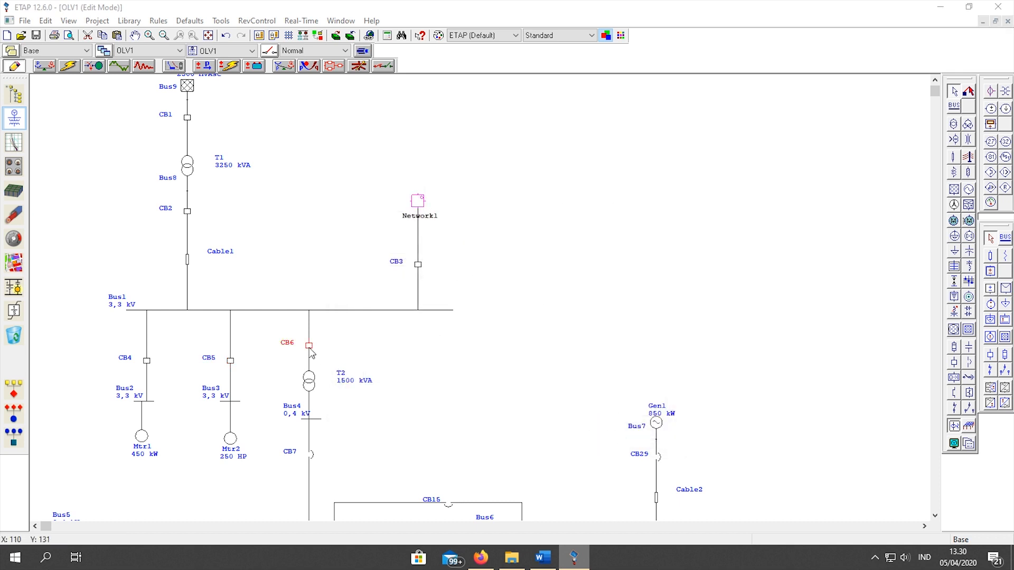
double_click(309, 346)
left_click(387, 130)
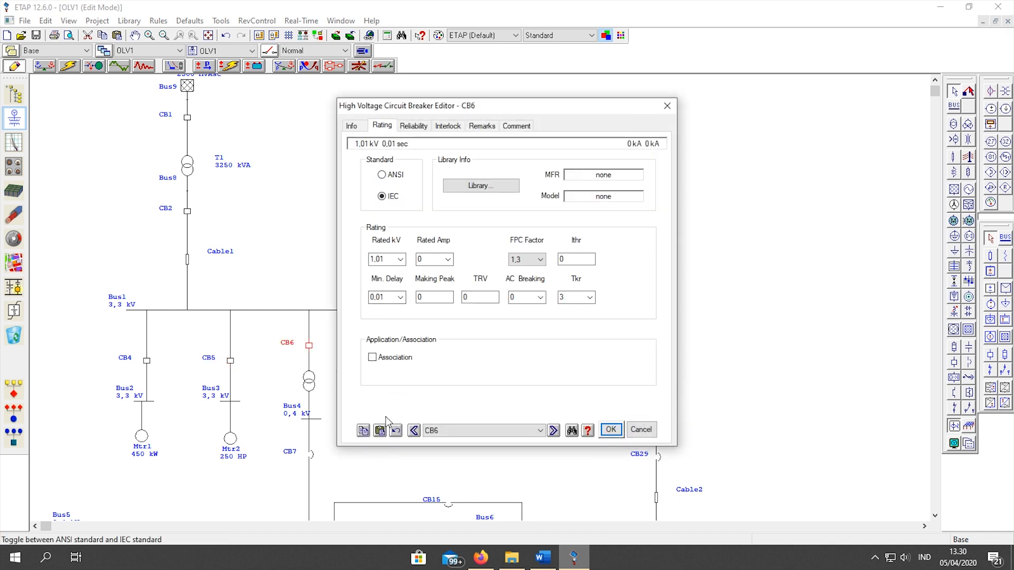
left_click(380, 431)
left_click(609, 430)
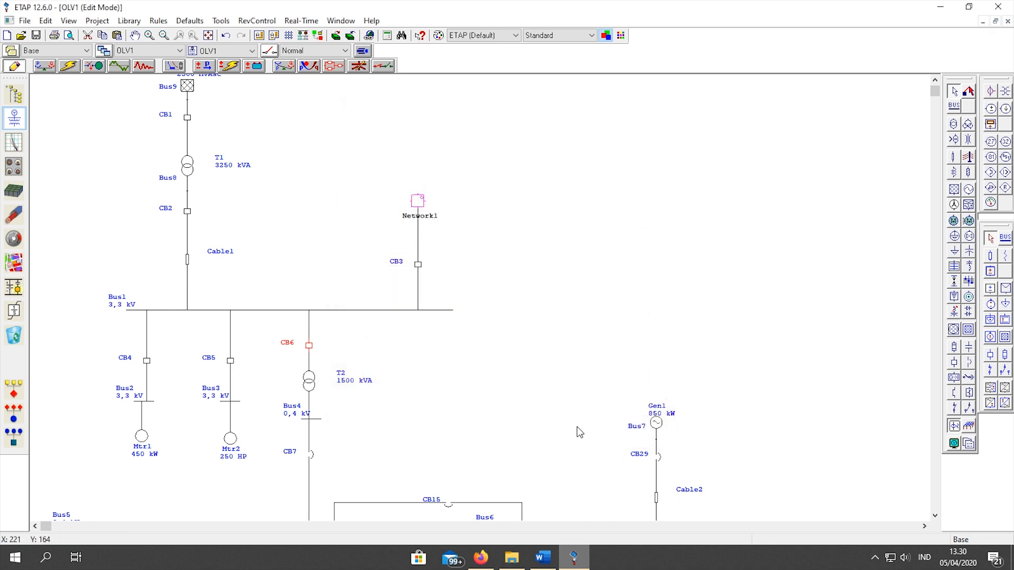
Open the breaker library for low-voltage circuit breaker CB7 and choose Siemens as the IEC molded-case manufacturer
scroll(579, 432, "down", 5)
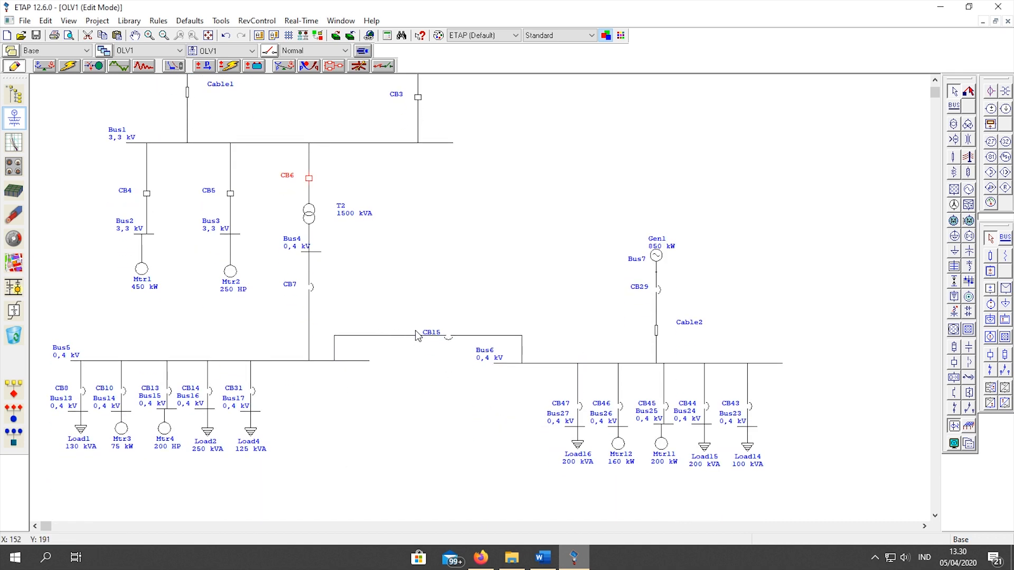
scroll(436, 237, "up", 4)
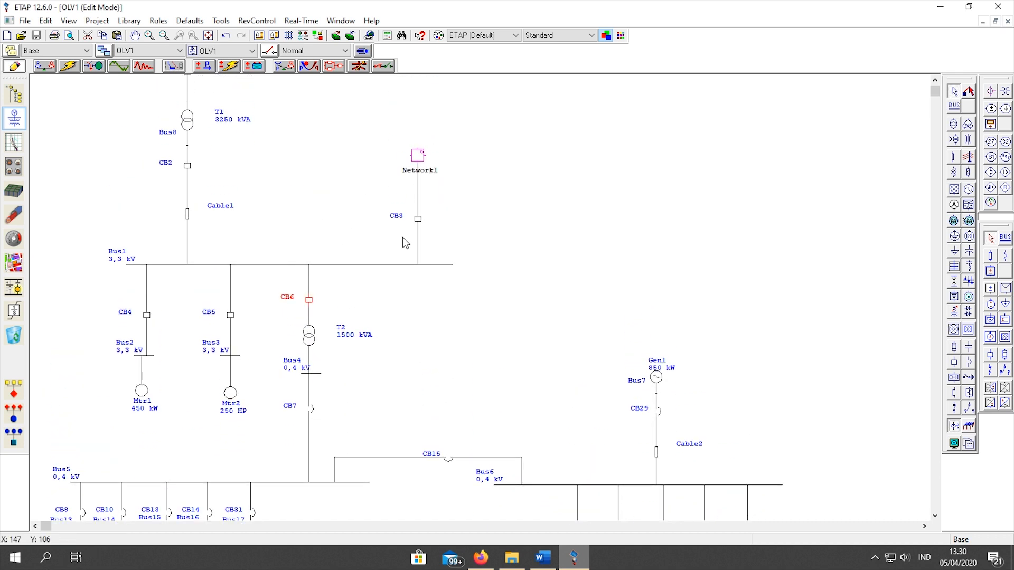
scroll(373, 411, "down", 3)
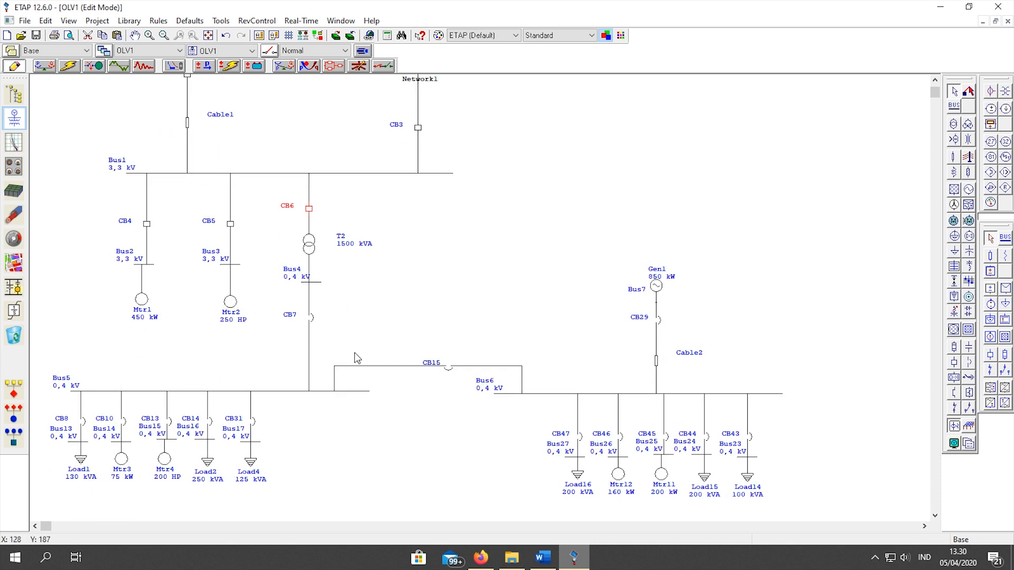
left_click(312, 324)
double_click(311, 321)
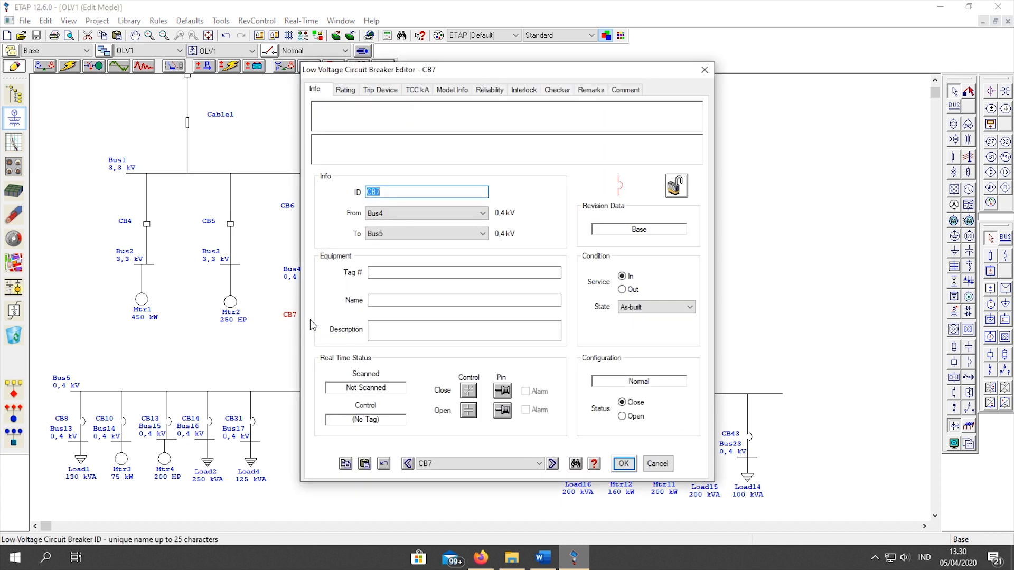
left_click(346, 94)
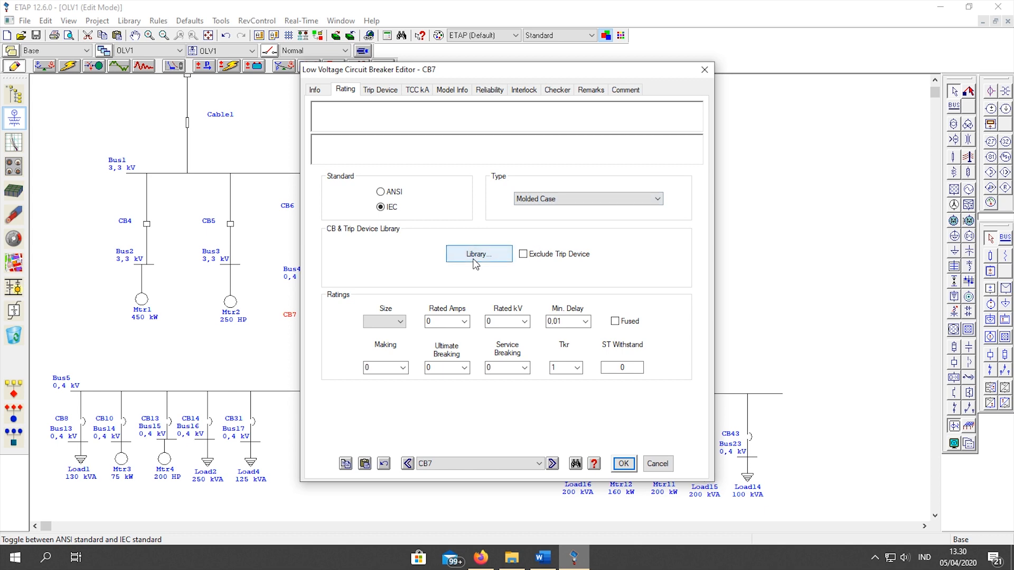
left_click(475, 262)
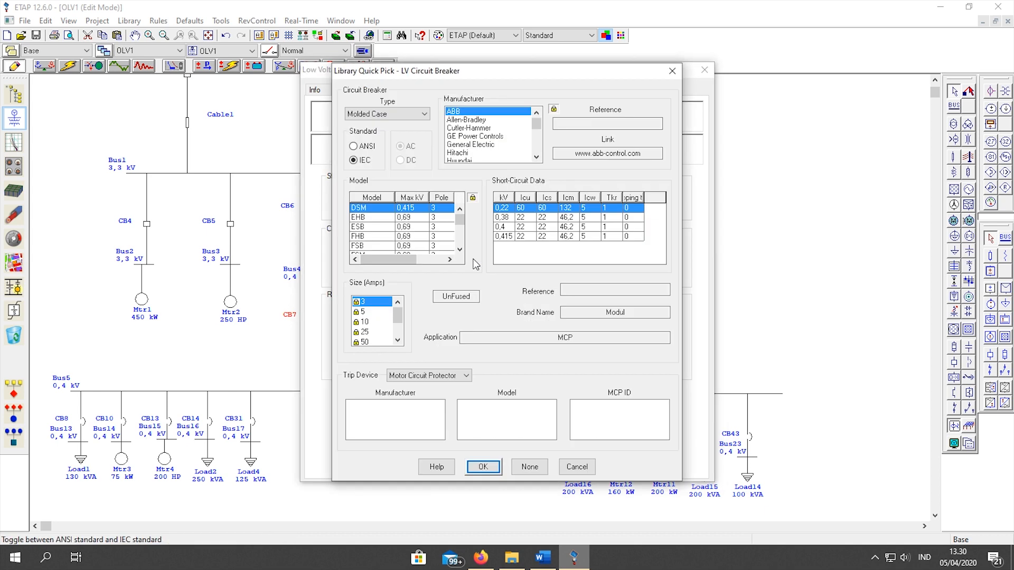
scroll(523, 149, "down", 5)
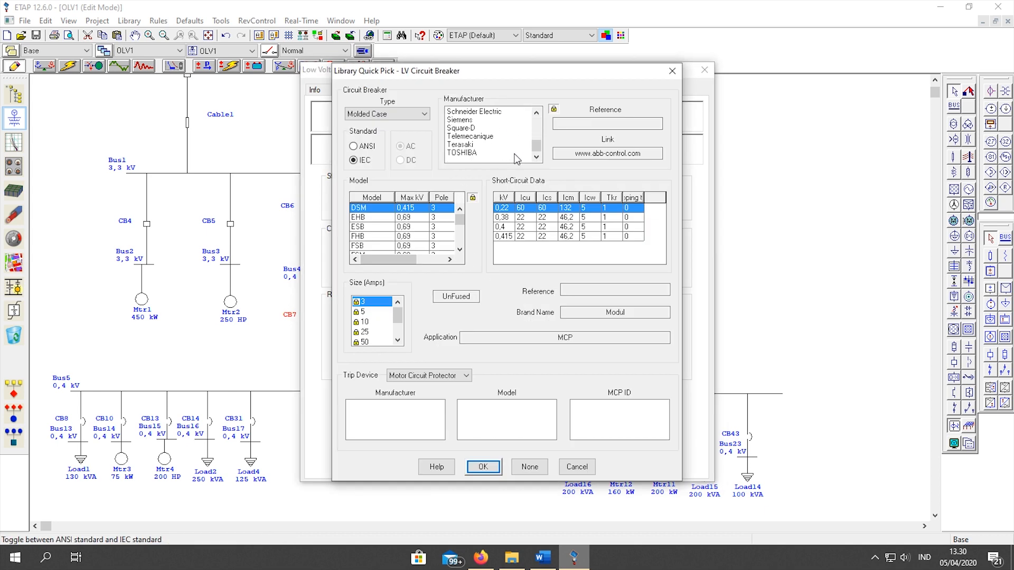
left_click(460, 121)
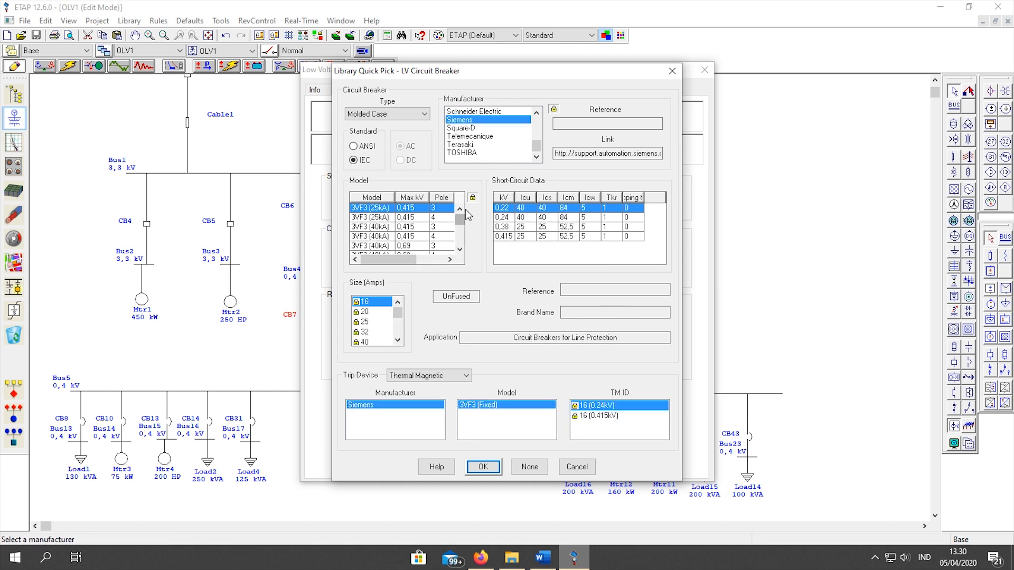
Assign CB7 the 3-pole Siemens model 3VF3 (70kA) rated 0,69 kV, using the 0,69 kV short-circuit data
left_click_drag(427, 70, 505, 77)
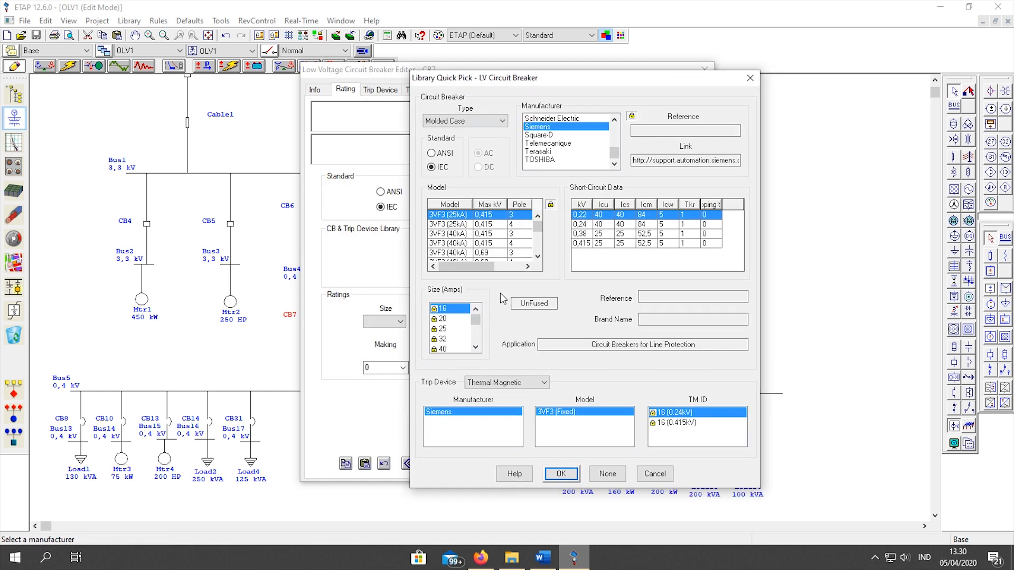
left_click(538, 257)
left_click(538, 257)
left_click(537, 255)
left_click(538, 255)
left_click(537, 256)
left_click(537, 256)
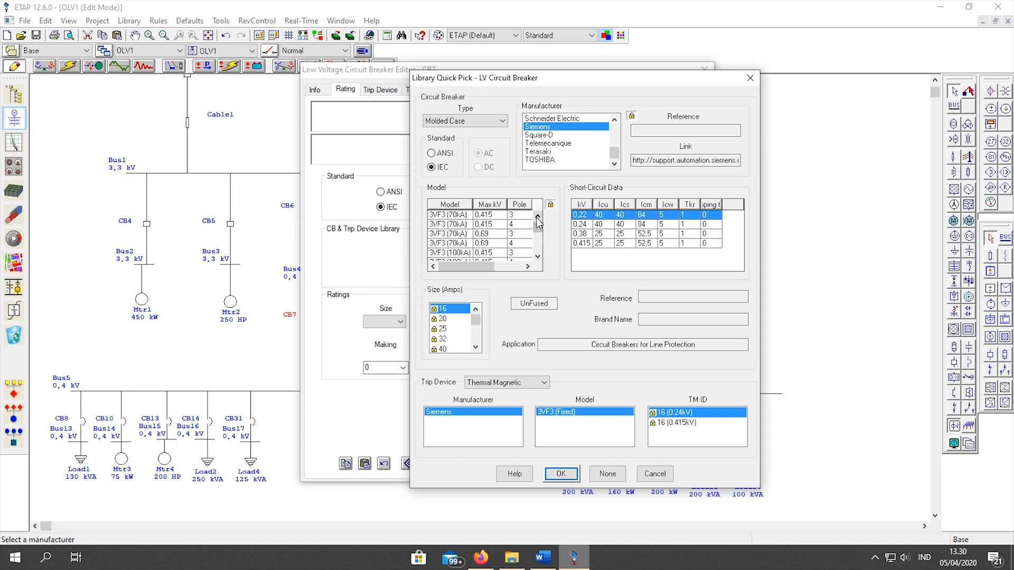
left_click(482, 234)
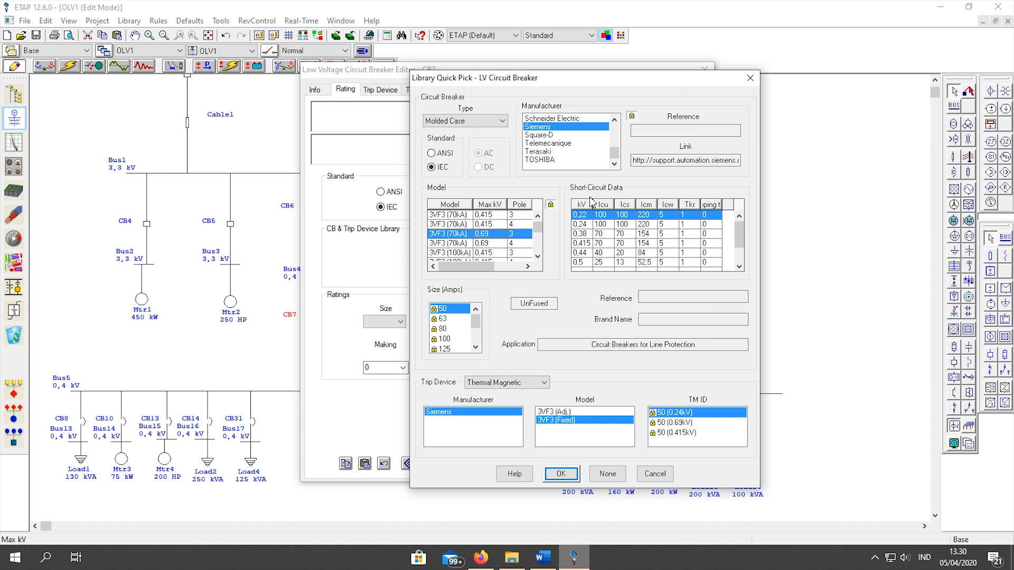
scroll(737, 239, "down", 1)
left_click(581, 263)
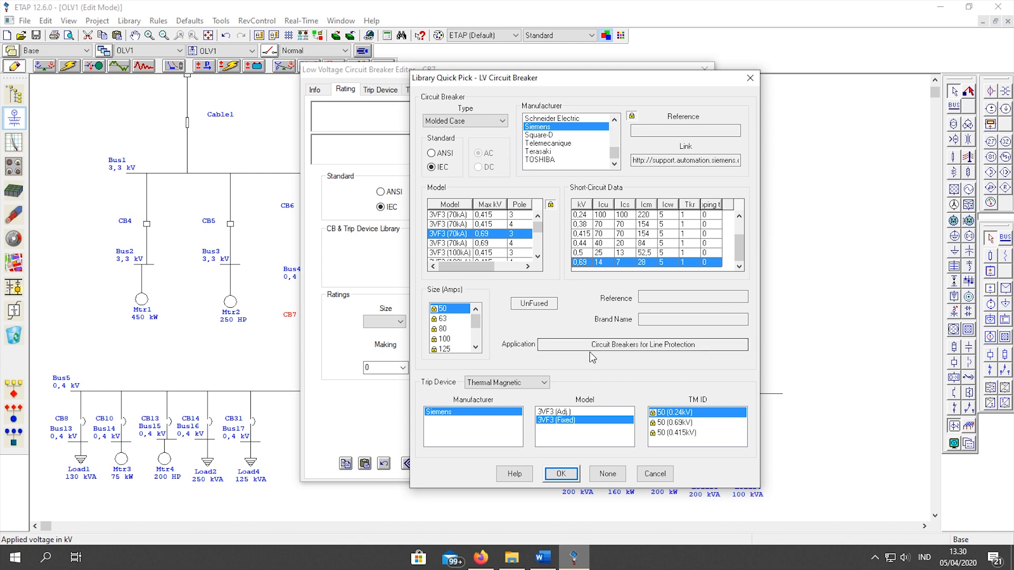
left_click(568, 473)
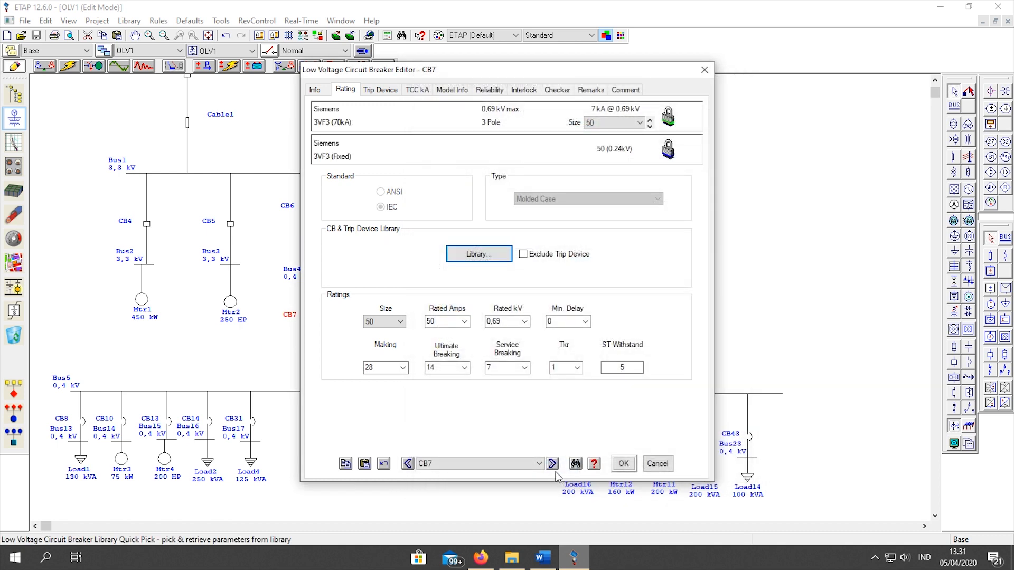
Set CB7's rated current to 2500 A, copy its data to the default element and apply the settings
left_click_drag(413, 74, 590, 77)
left_click(641, 326)
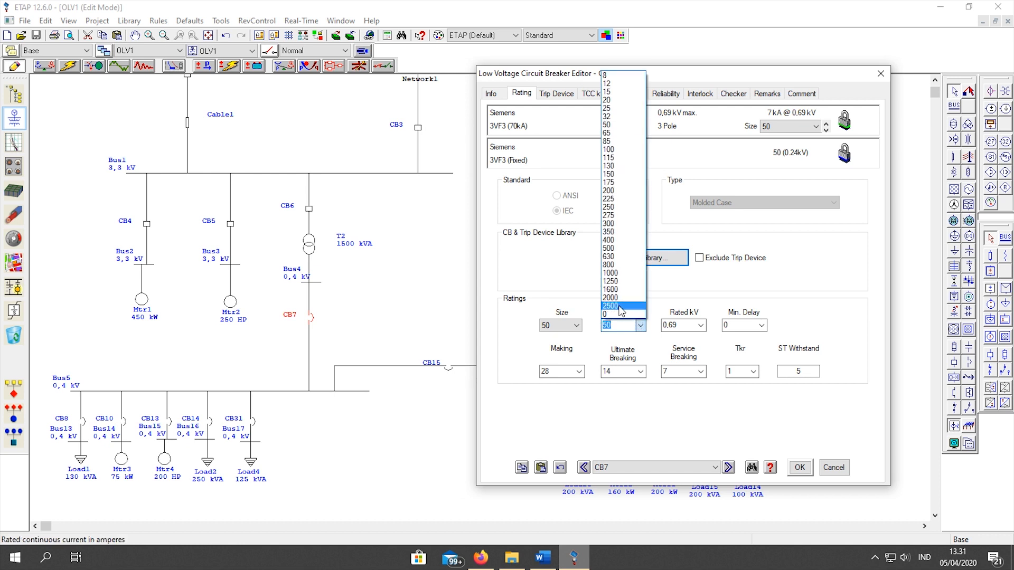
left_click(617, 306)
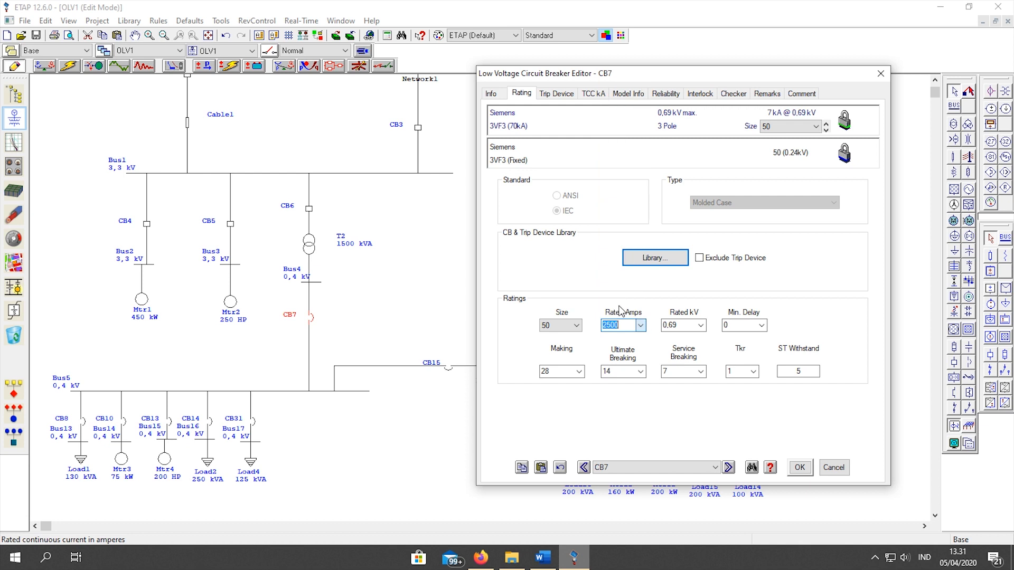
left_click(522, 468)
left_click(750, 309)
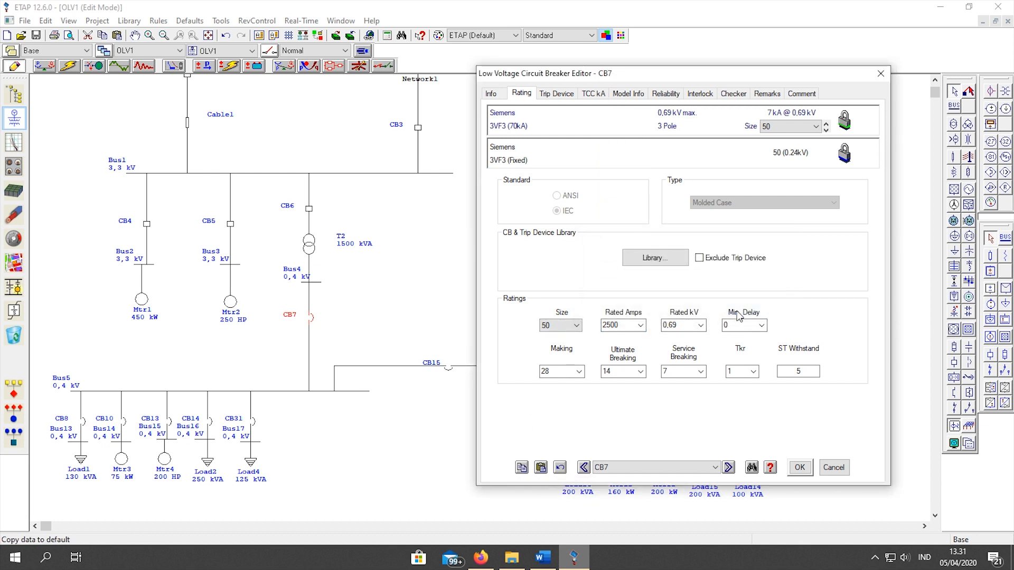
left_click(799, 467)
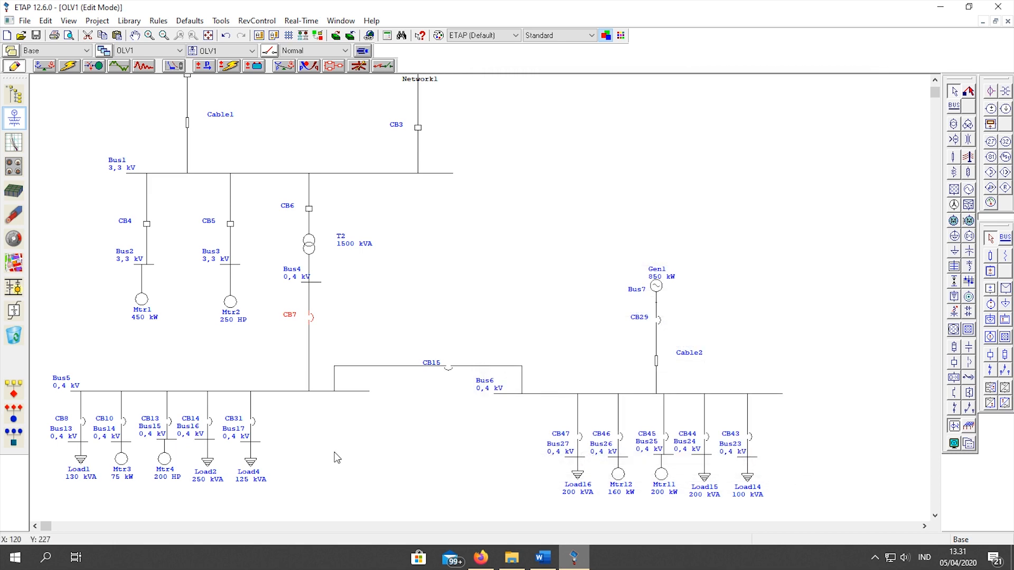
Paste the default low-voltage breaker data into circuit breaker CB8, check its ratings and apply them
double_click(84, 426)
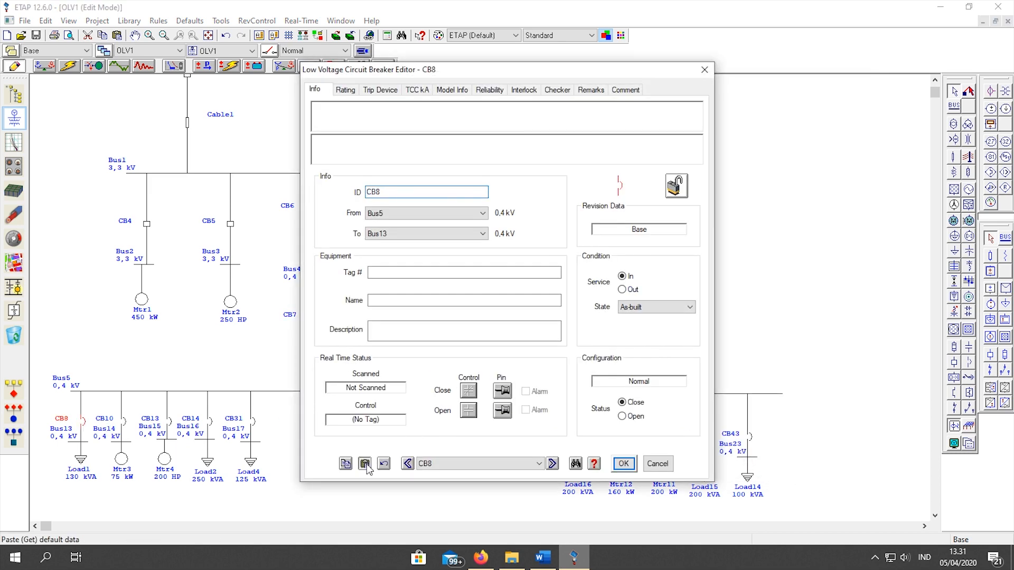
left_click(366, 465)
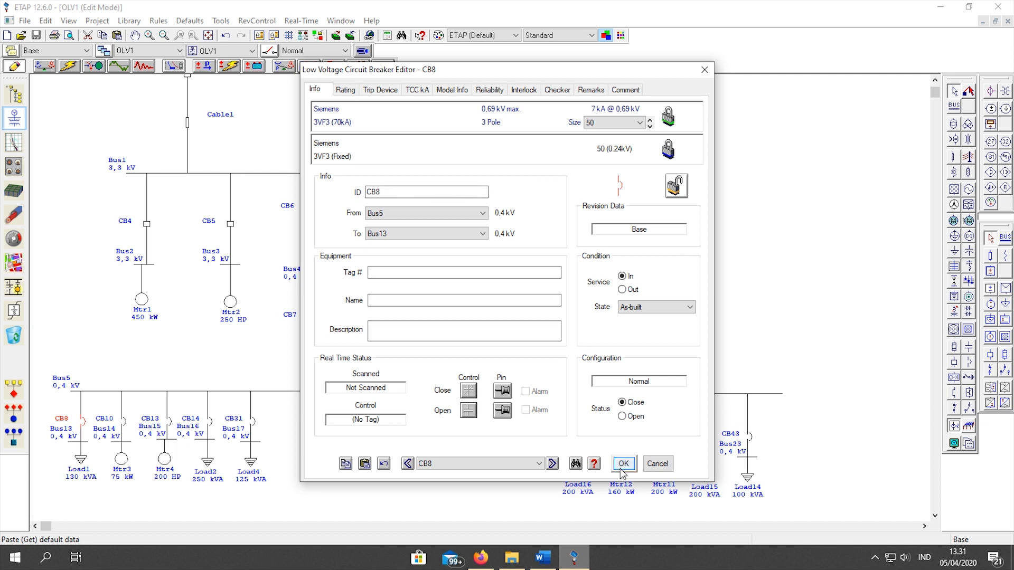
left_click(348, 91)
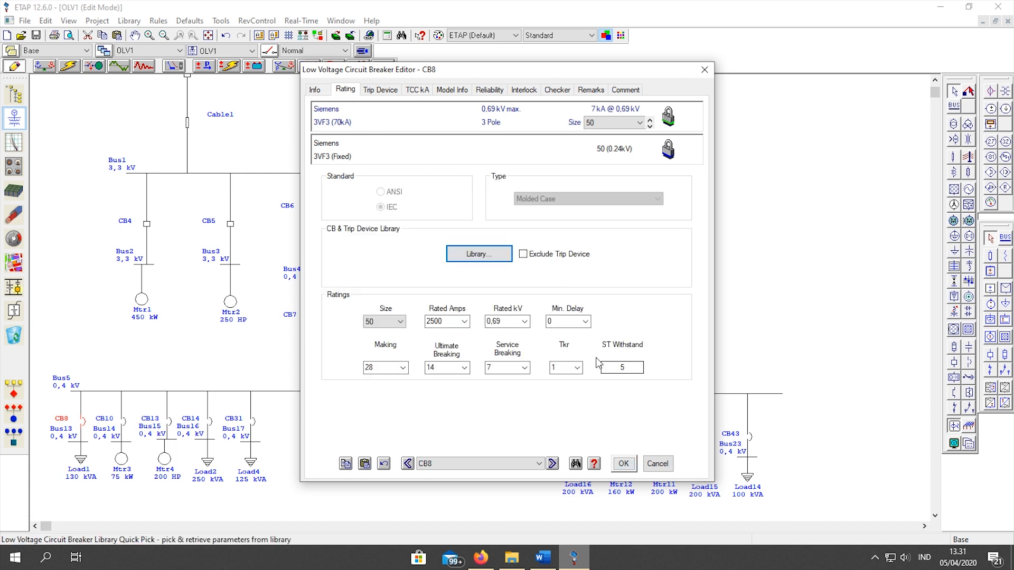
left_click(623, 464)
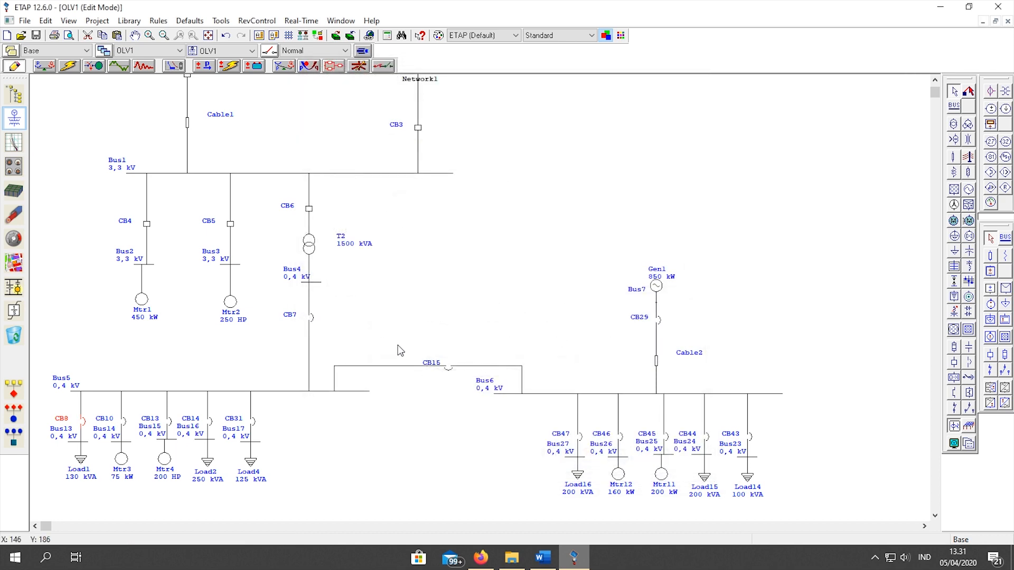
Set circuit breaker CB7's minimum delay to 0,03 s, copy its data to the default element and apply the settings
double_click(312, 324)
left_click(346, 91)
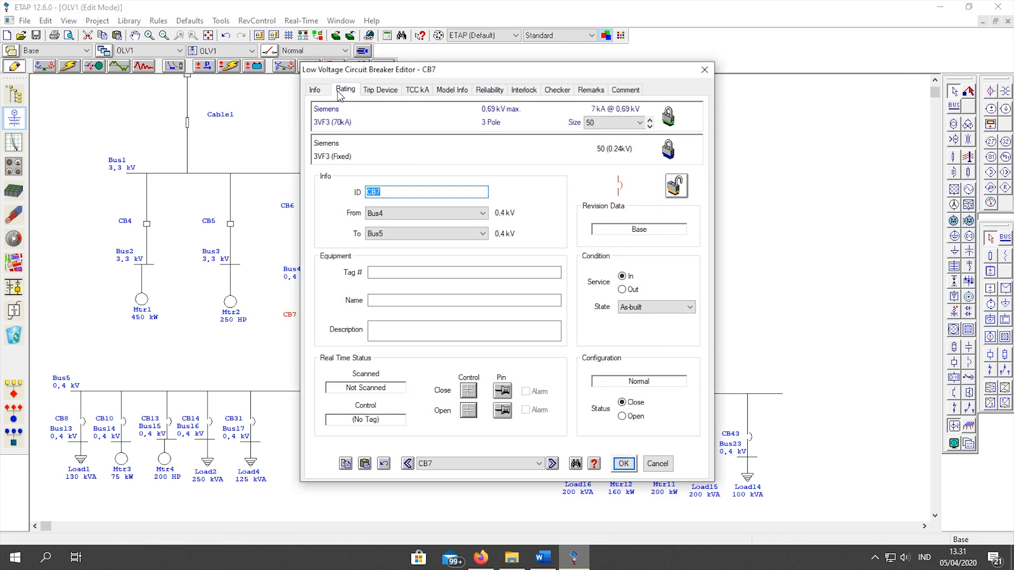
left_click(585, 321)
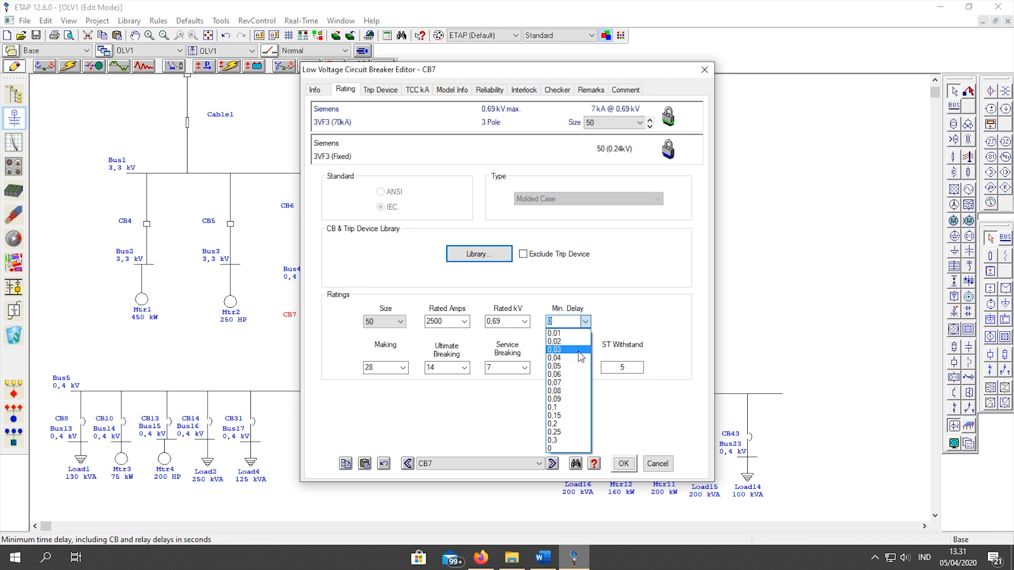
left_click(579, 350)
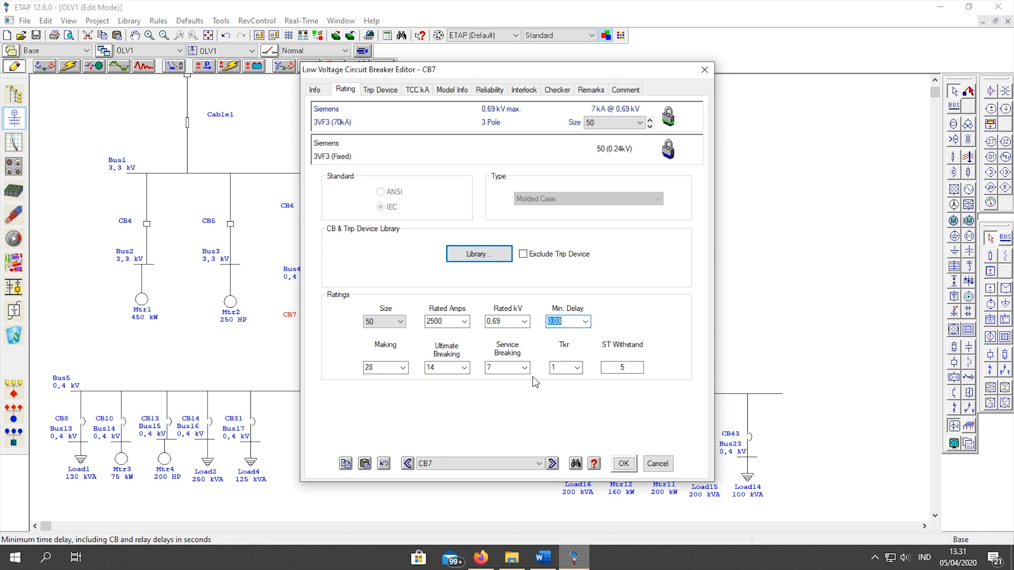
left_click(346, 464)
key("Return")
key("Return")
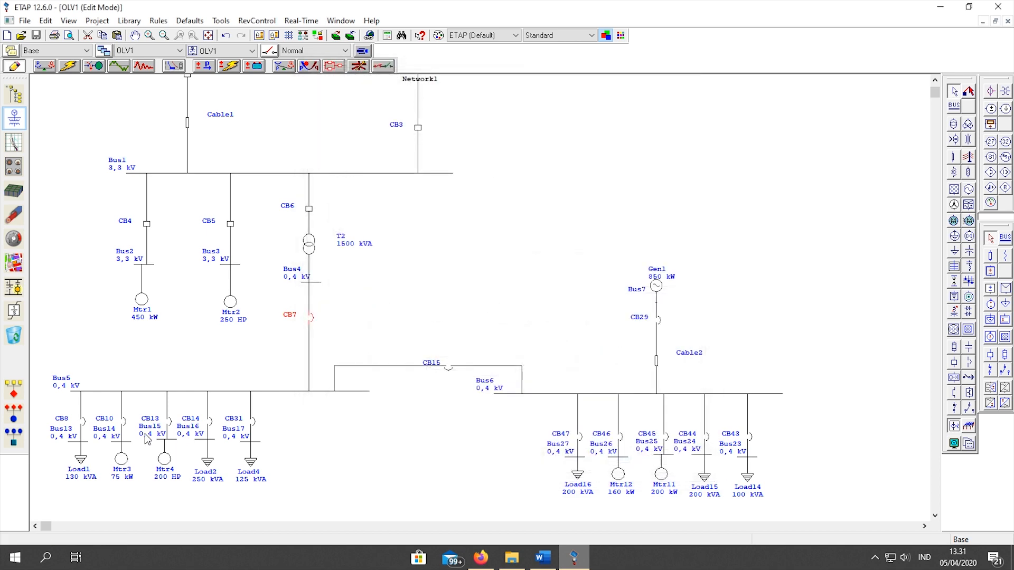
Paste the default low-voltage breaker data into circuit breakers CB8 and CB10 and apply the settings to each
double_click(83, 421)
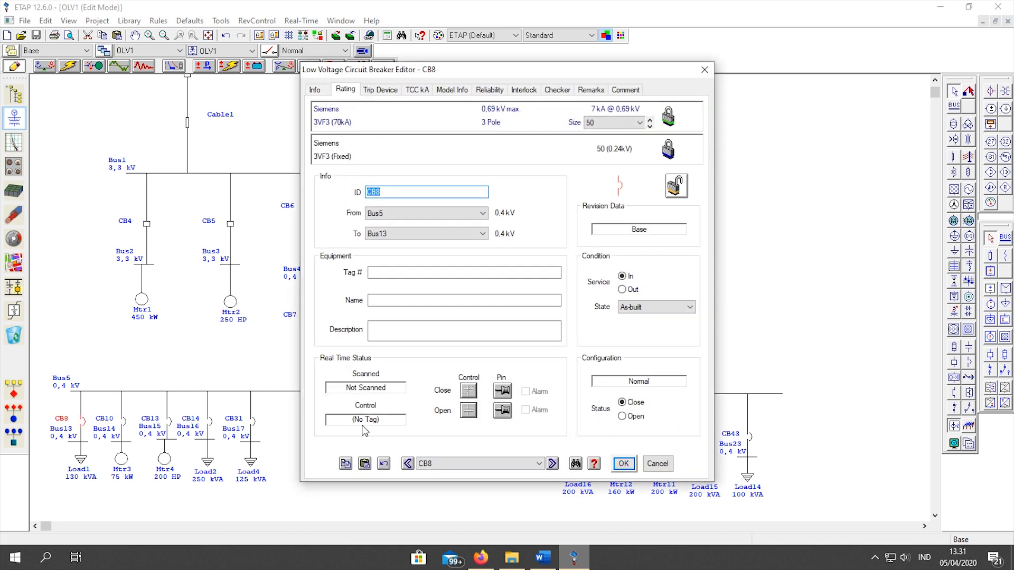
left_click(365, 464)
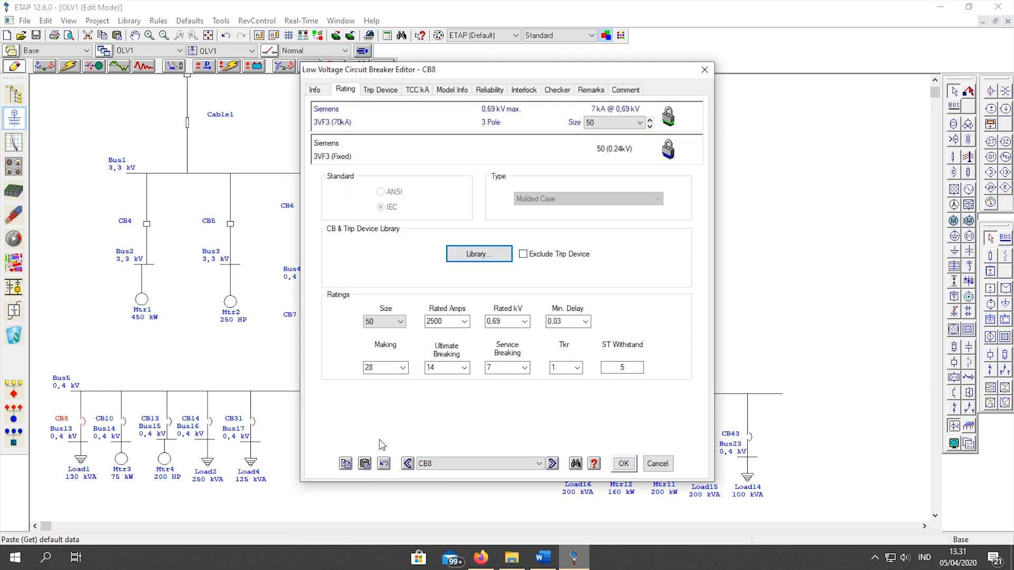
left_click(614, 462)
double_click(124, 423)
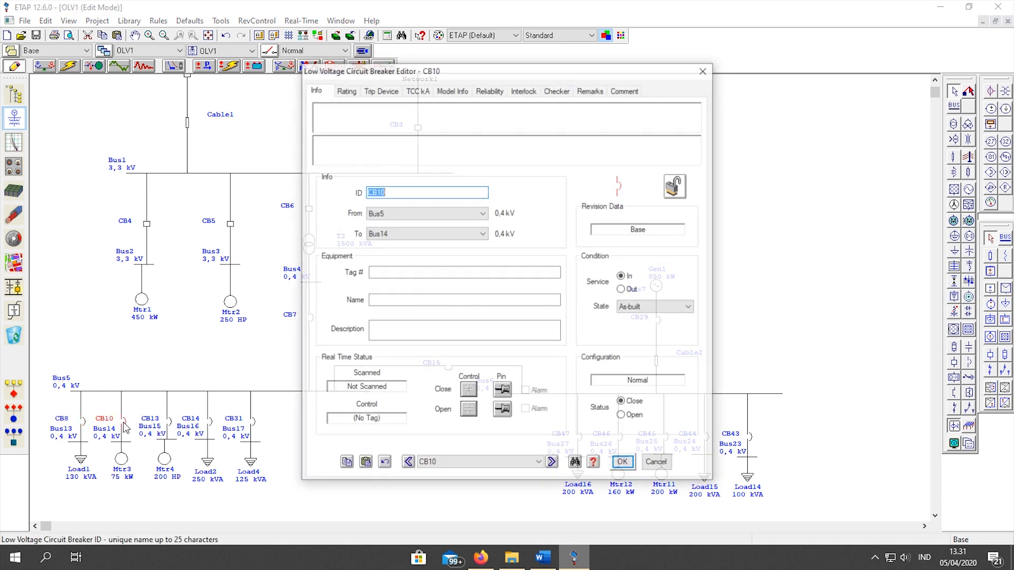
left_click(346, 90)
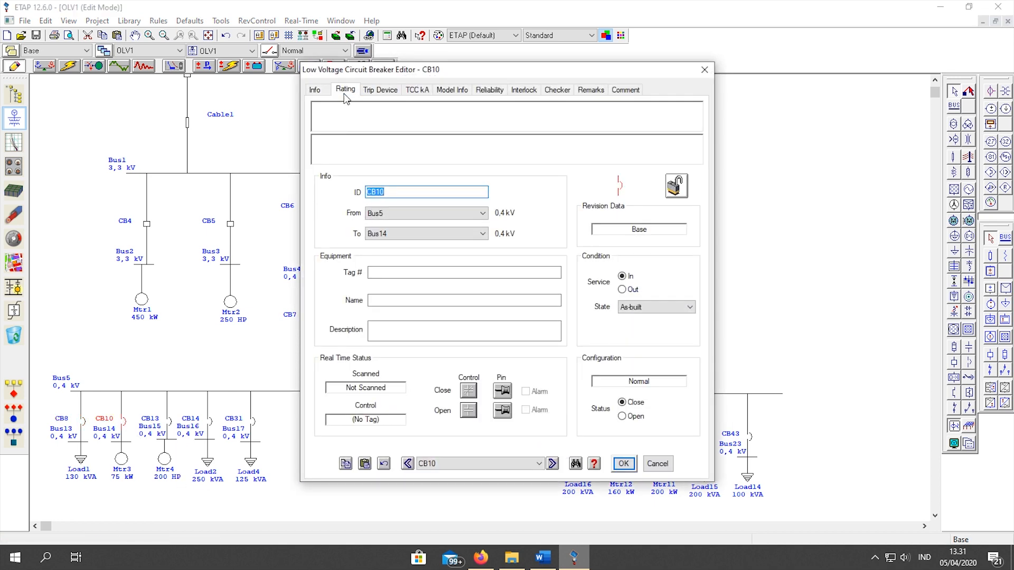
left_click(365, 464)
left_click(624, 464)
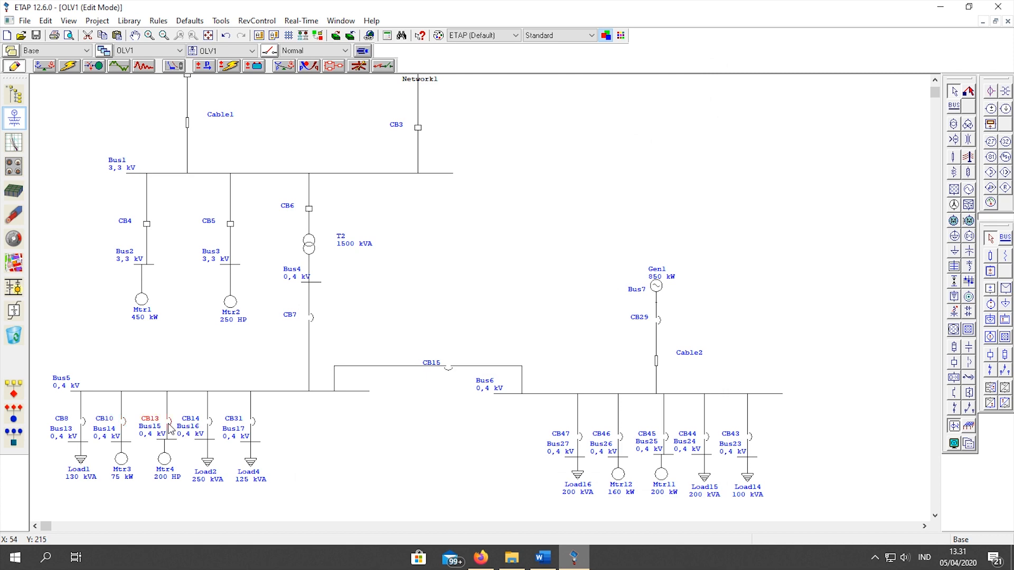
Paste the default low-voltage breaker data into circuit breakers CB13 and CB14 and apply the settings to each
double_click(170, 425)
left_click(346, 90)
left_click(365, 464)
left_click(624, 464)
double_click(211, 429)
left_click(346, 89)
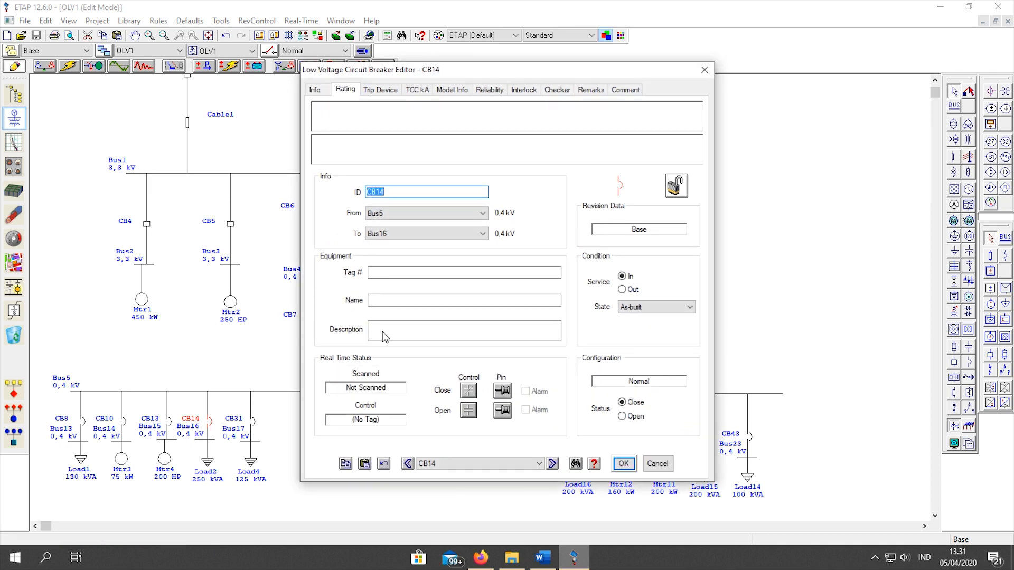
left_click(364, 464)
left_click(623, 463)
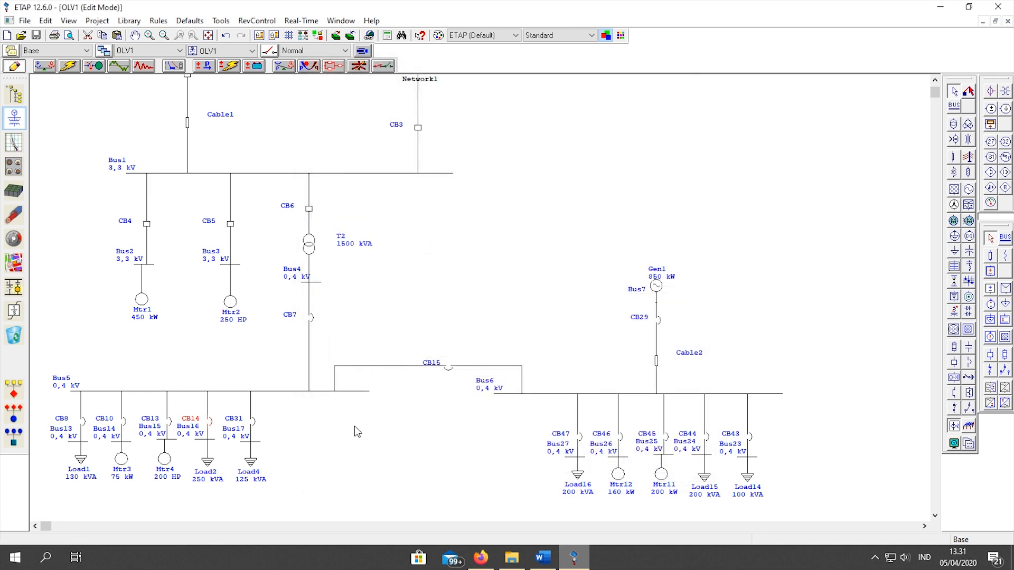
Paste the default low-voltage breaker data into feeder breaker CB31 and bus-tie breaker CB15, applying the settings to each
double_click(254, 425)
left_click(345, 90)
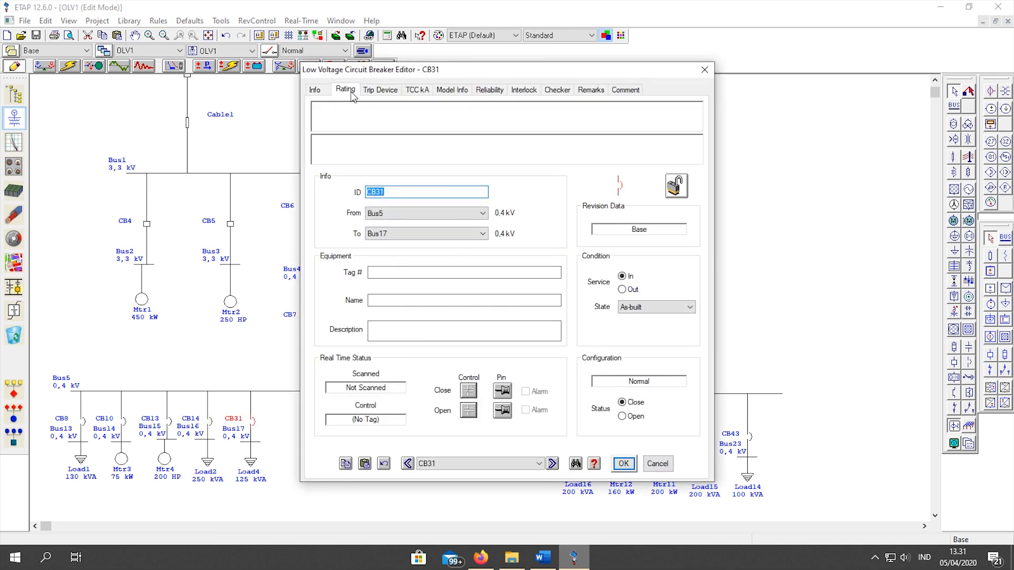
left_click(364, 464)
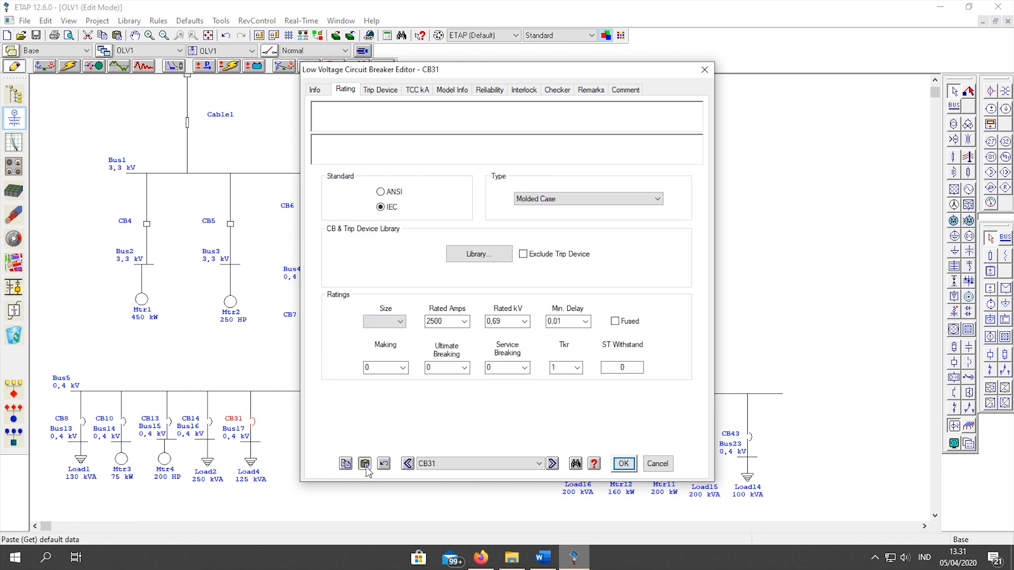
left_click(623, 463)
double_click(451, 369)
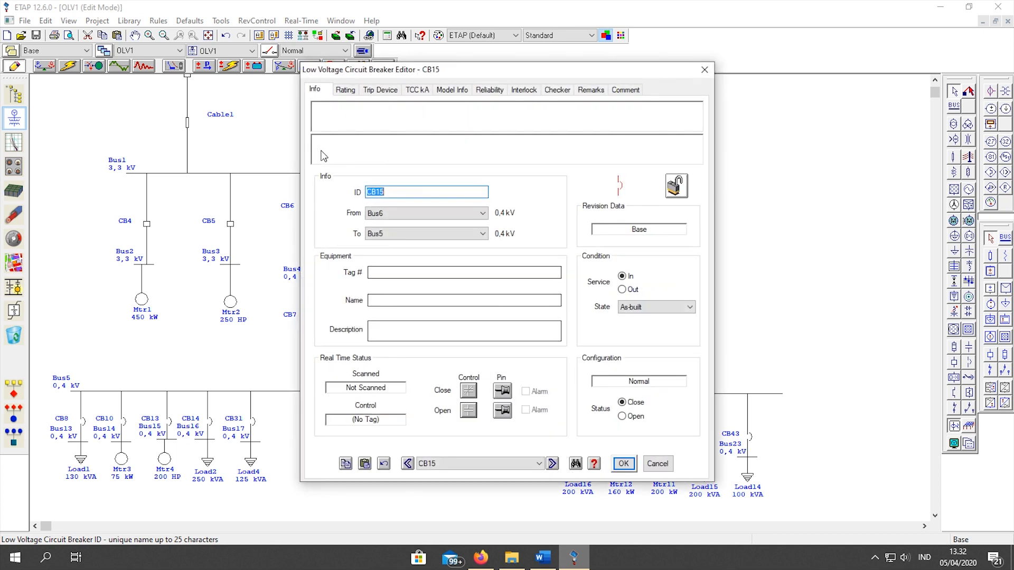
left_click(345, 90)
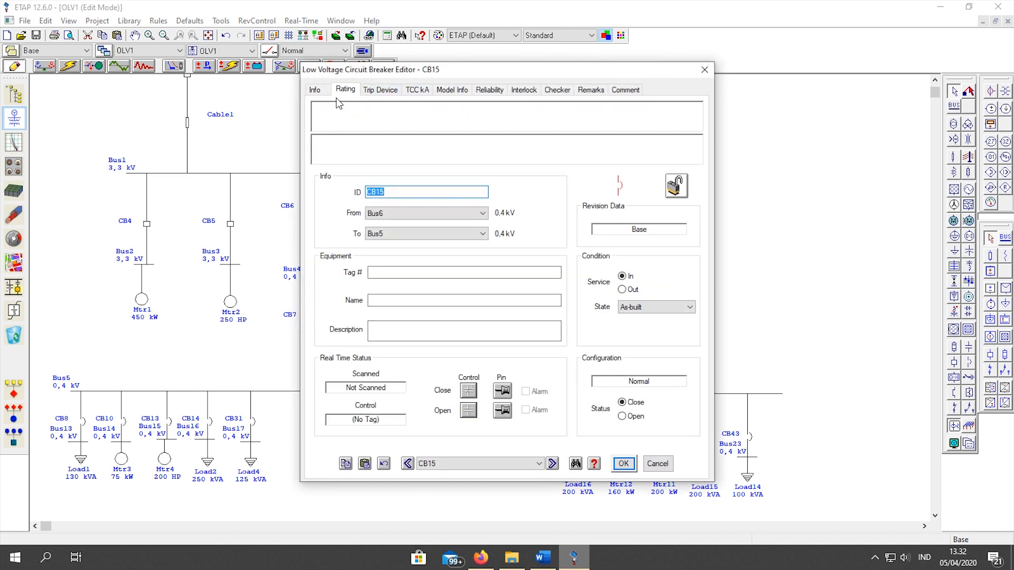
left_click(365, 465)
left_click(623, 463)
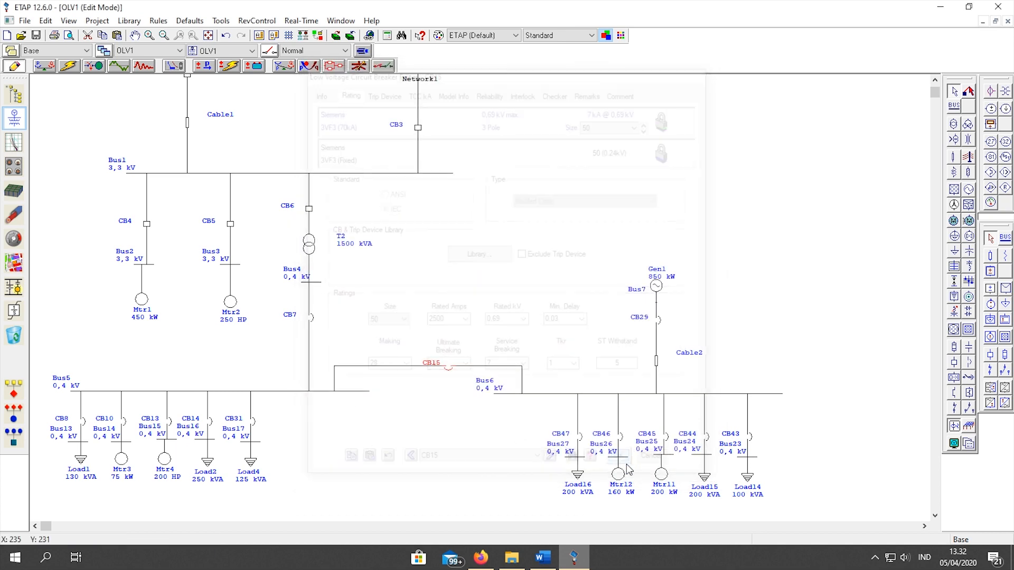
Paste the default low-voltage breaker data into generator breaker CB29 and apply the settings
double_click(658, 321)
left_click(345, 90)
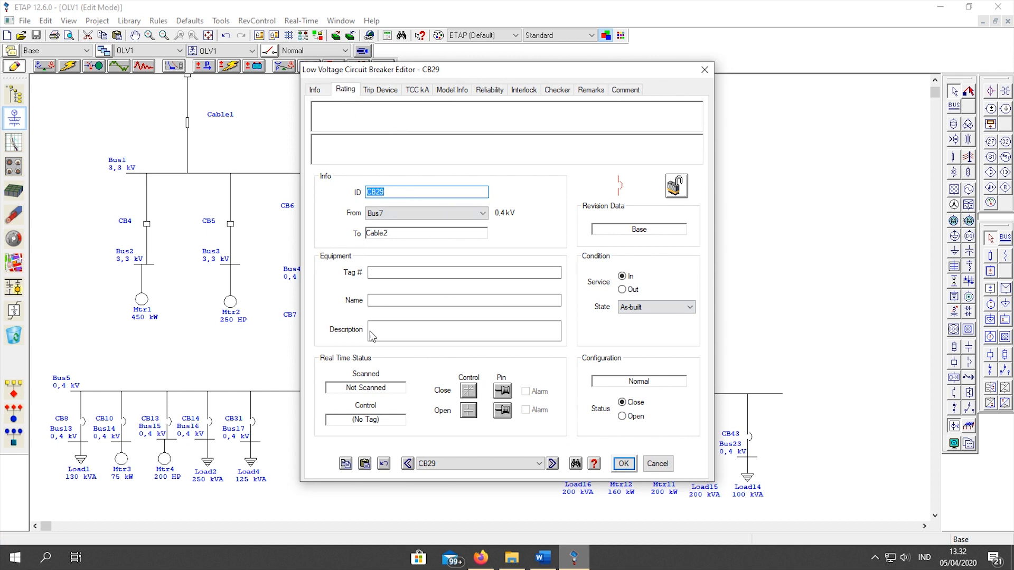
left_click(365, 464)
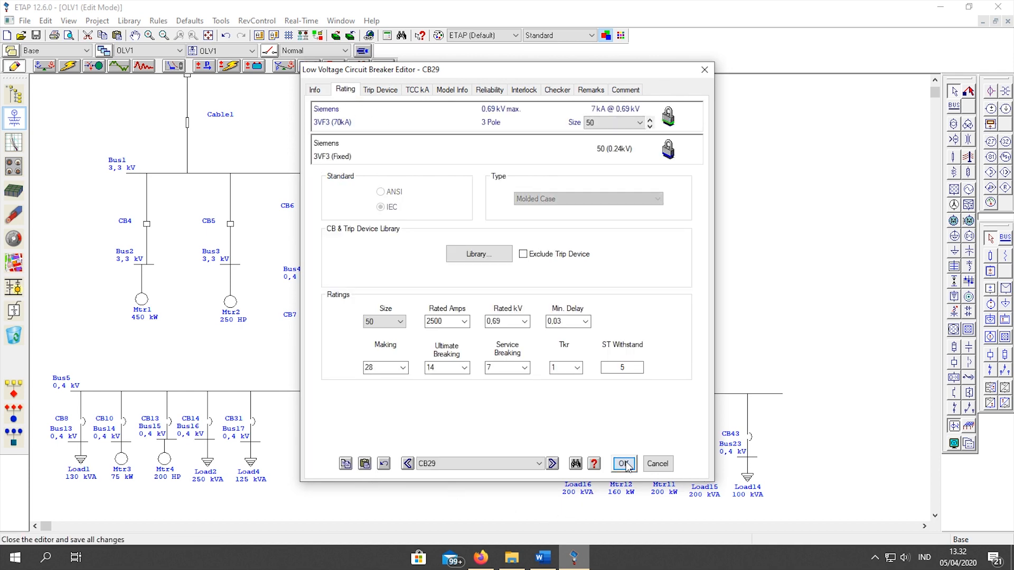
left_click(623, 464)
Paste the default low-voltage breaker data into circuit breakers CB47 and CB46 below Bus6 and apply the settings
double_click(589, 441)
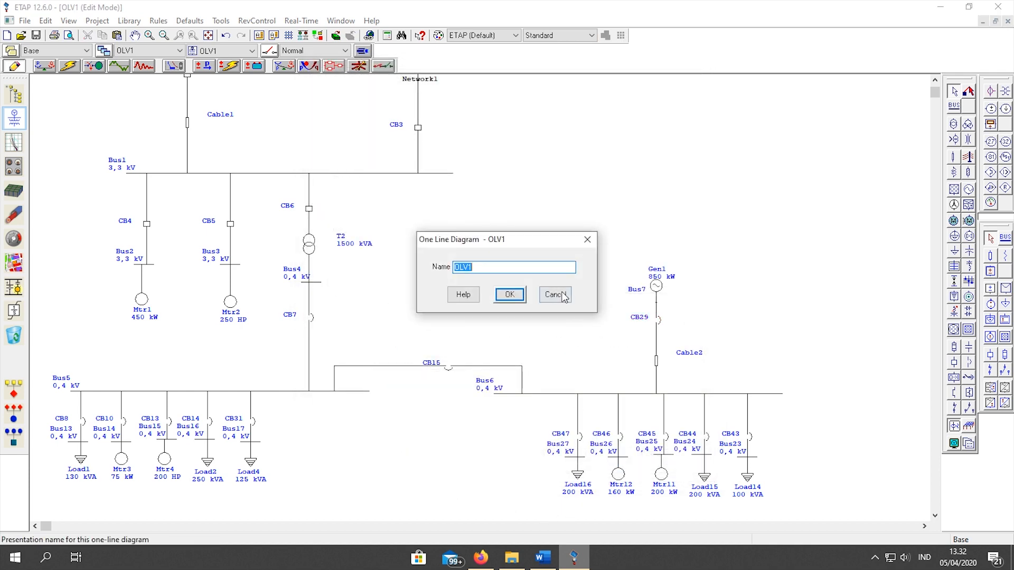
left_click(555, 295)
double_click(581, 437)
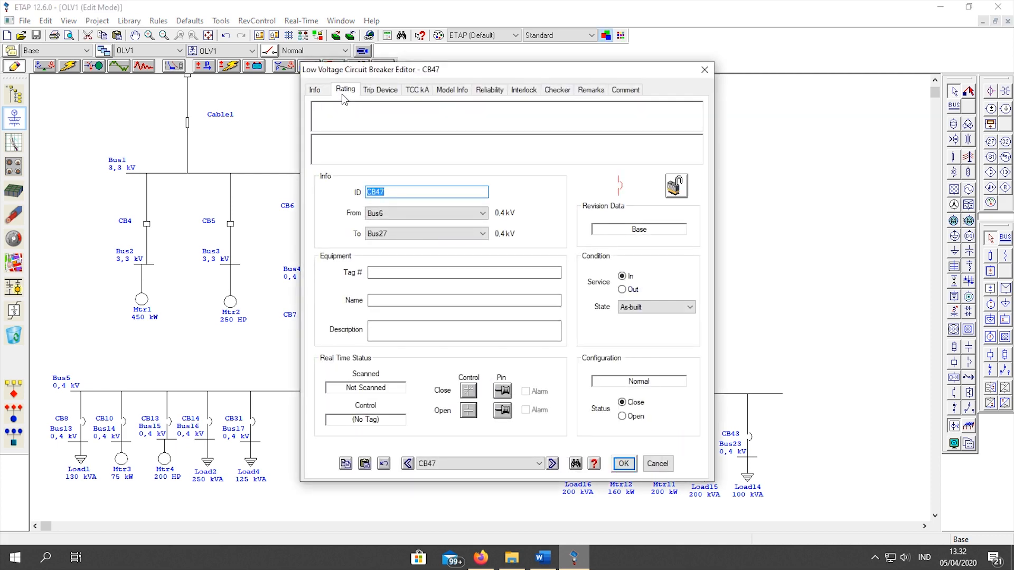
left_click(344, 91)
left_click(364, 464)
left_click(626, 466)
double_click(621, 438)
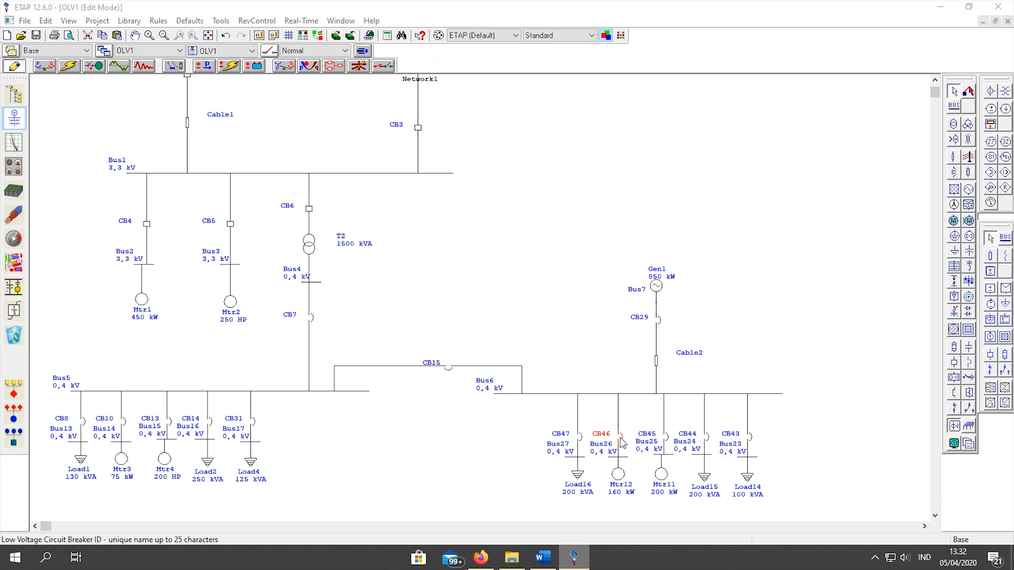
left_click(346, 89)
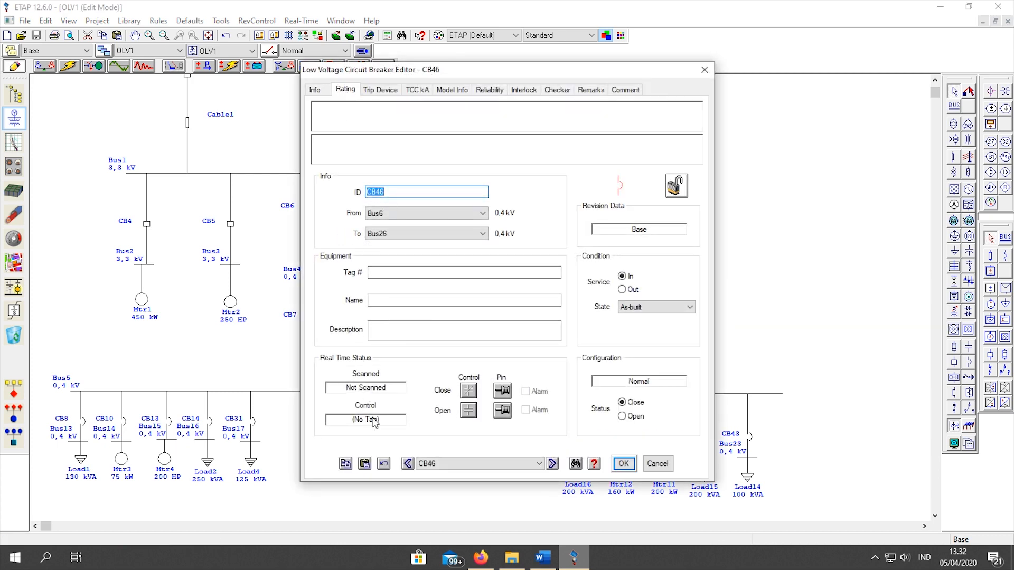
left_click(364, 464)
left_click(623, 463)
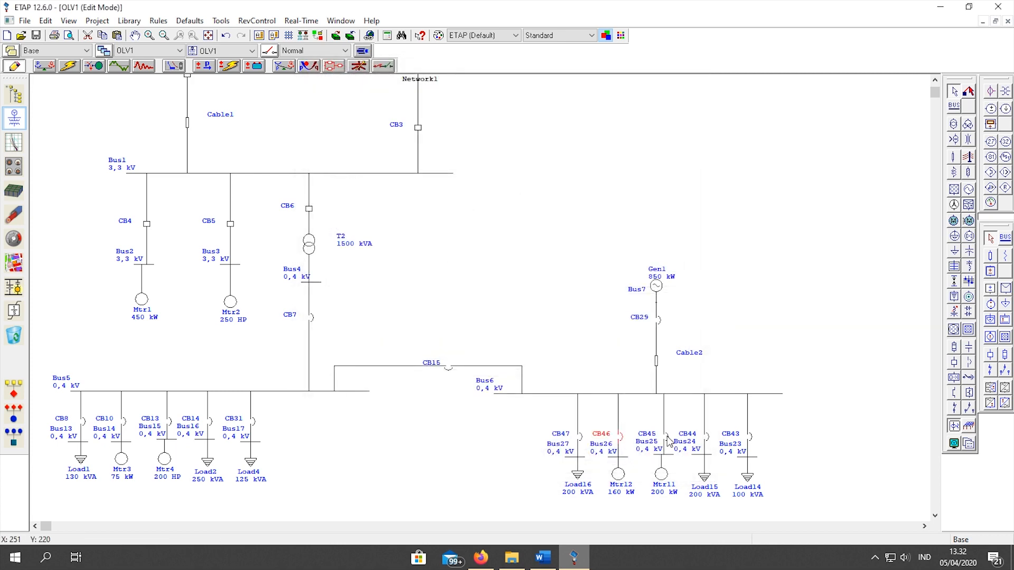
Paste the default low-voltage breaker data into circuit breakers CB45 and CB44 below Bus6 and apply the settings
double_click(667, 439)
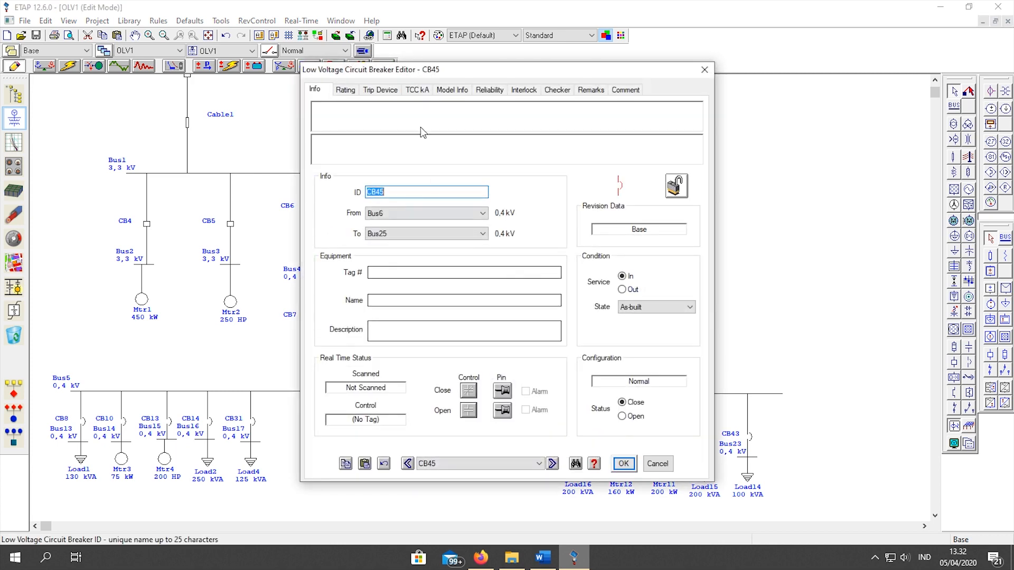
left_click(364, 464)
left_click(623, 463)
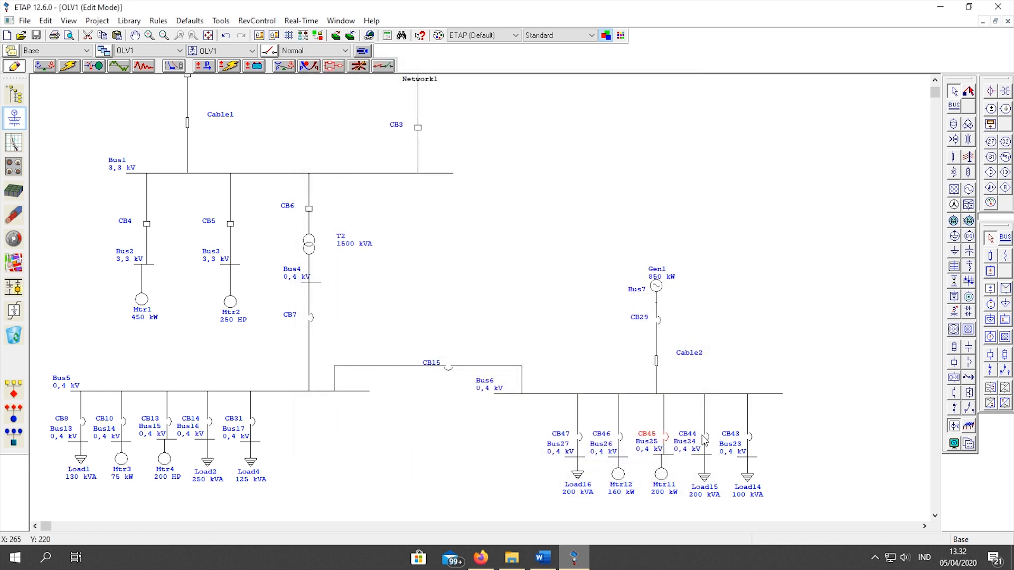
double_click(704, 439)
left_click(346, 89)
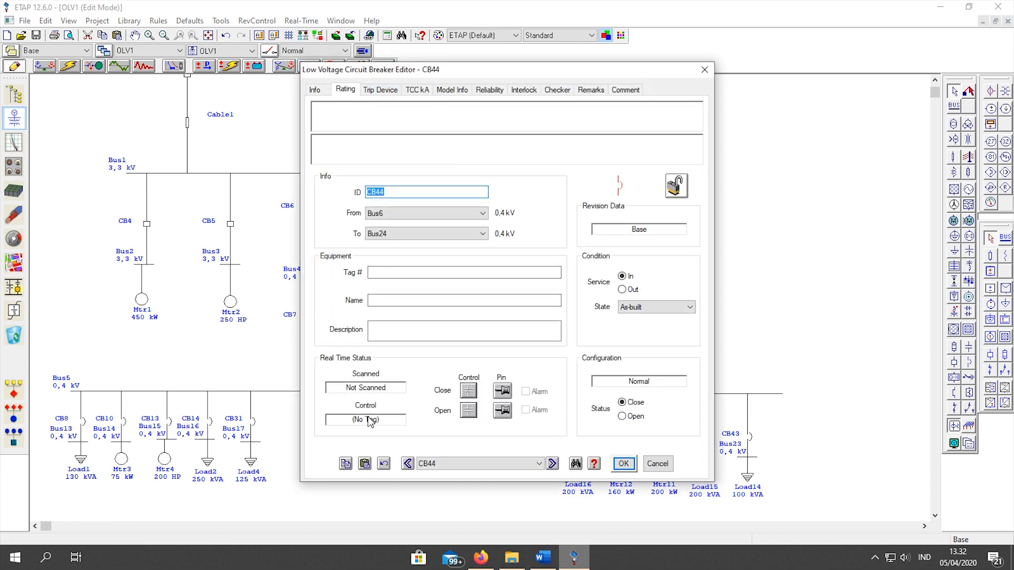
left_click(364, 464)
left_click(623, 464)
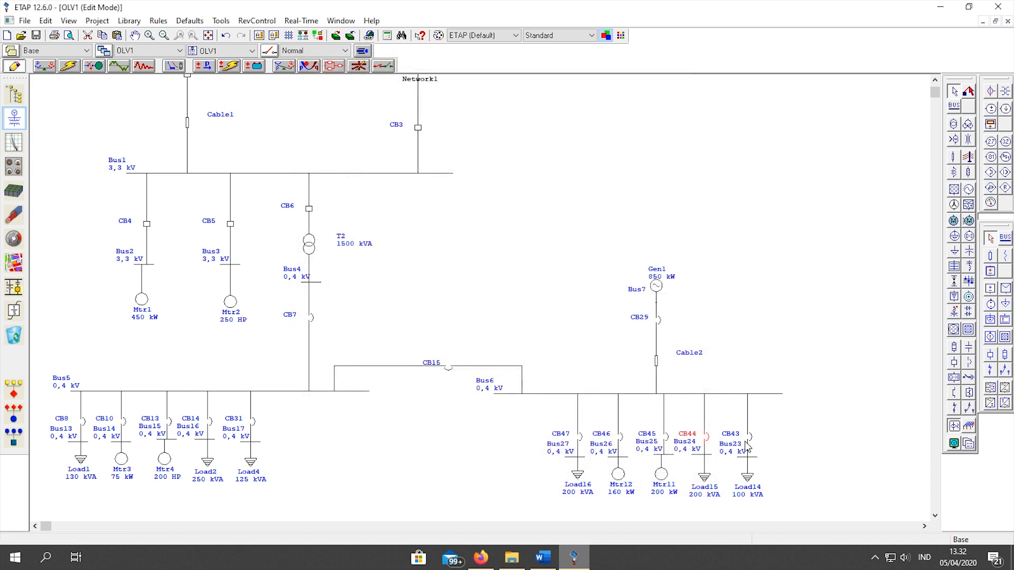
Paste the default low-voltage breaker data into circuit breaker CB43 and apply the settings
double_click(750, 438)
left_click(346, 90)
left_click(365, 463)
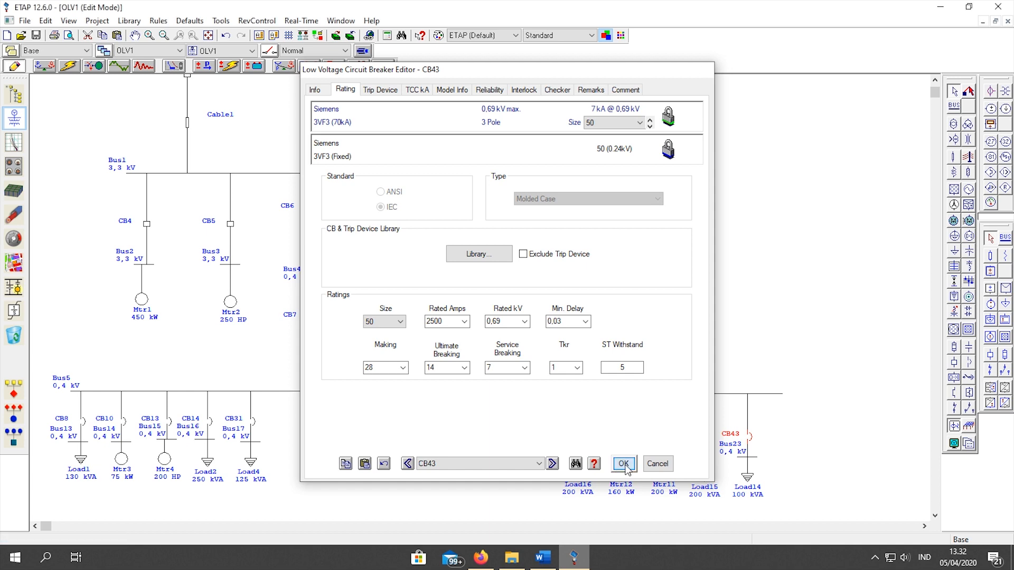
left_click(624, 464)
Reapply the default low-voltage breaker data to generator breaker CB29
double_click(660, 331)
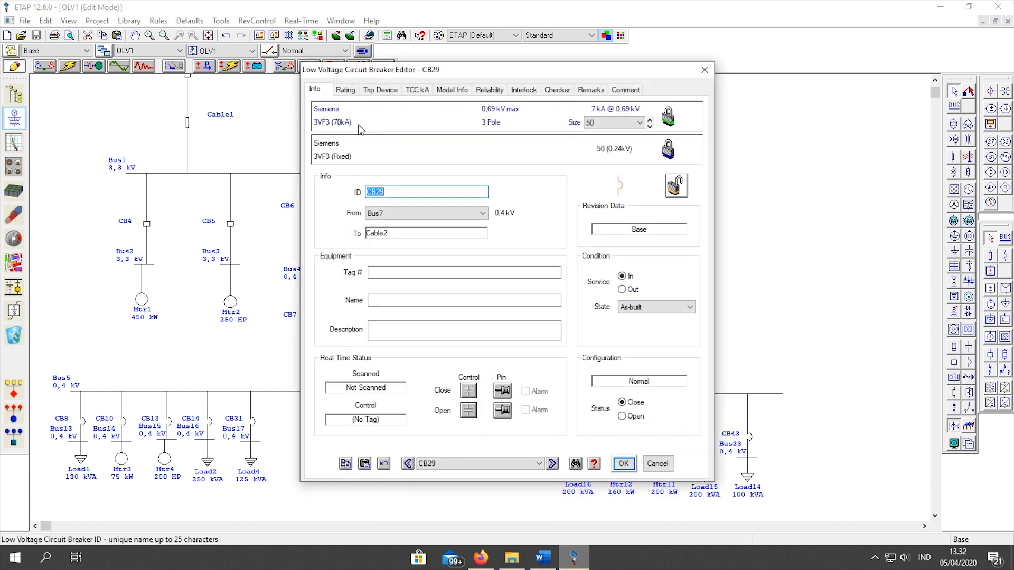
left_click(346, 90)
left_click(364, 464)
left_click(623, 463)
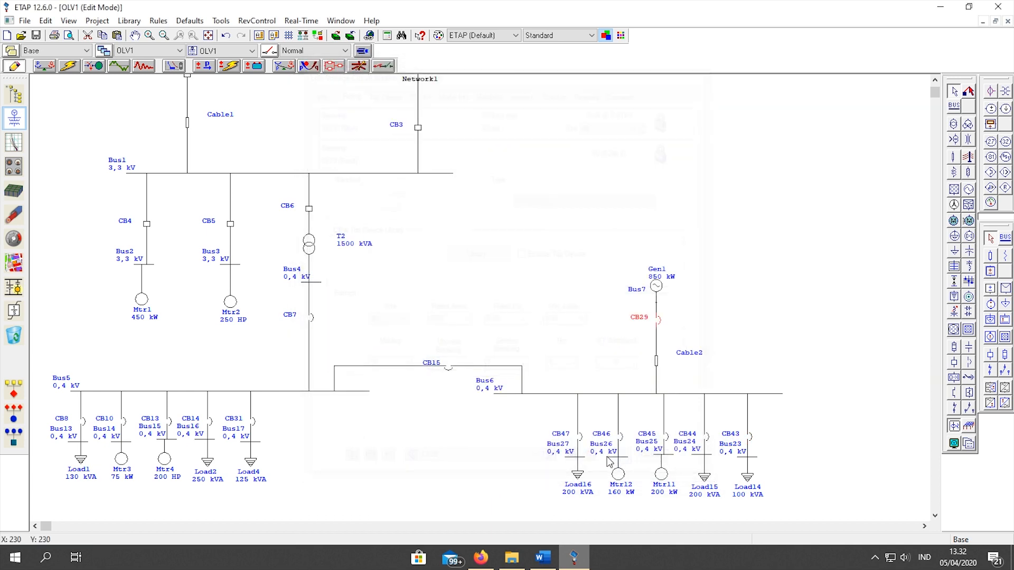
Open the composite network Network1, paste the default low-voltage breaker data into circuit breaker CB32 and apply it
scroll(417, 264, "up", 3)
double_click(420, 149)
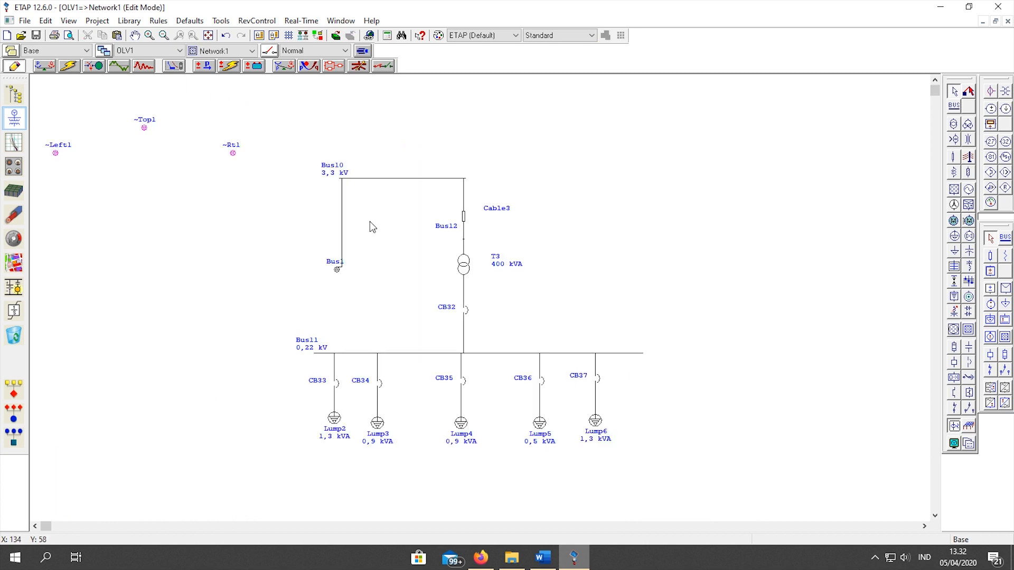
double_click(465, 309)
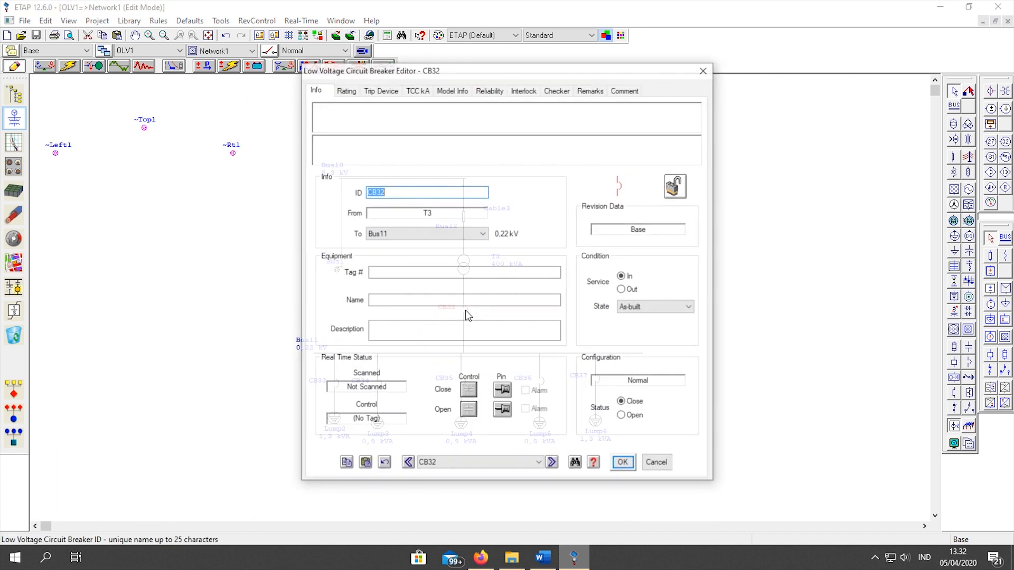
left_click(346, 90)
left_click(385, 462)
left_click(624, 464)
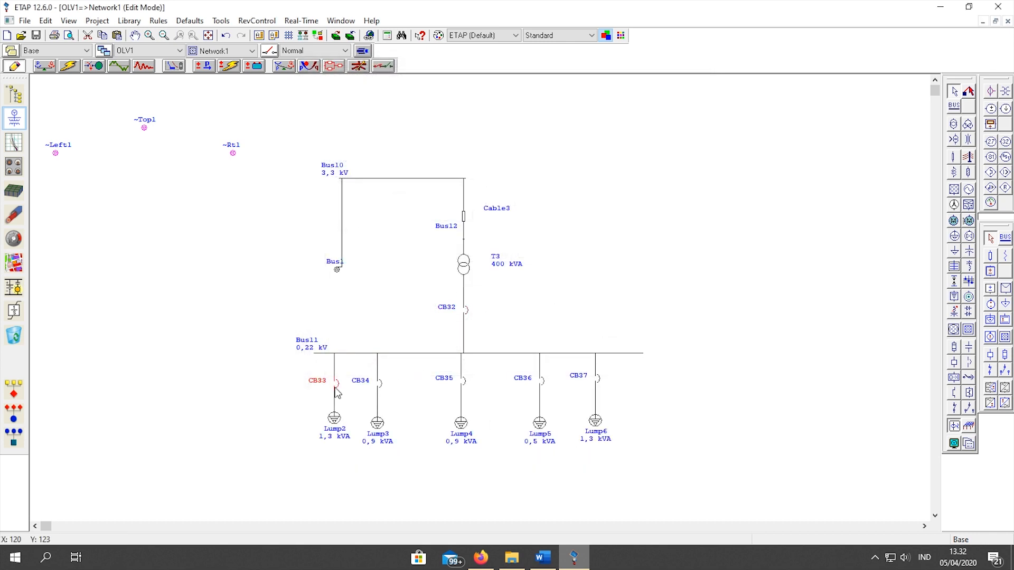
Paste the default low-voltage breaker data into circuit breakers CB33 and CB34 below Bus11 and apply the settings
double_click(335, 389)
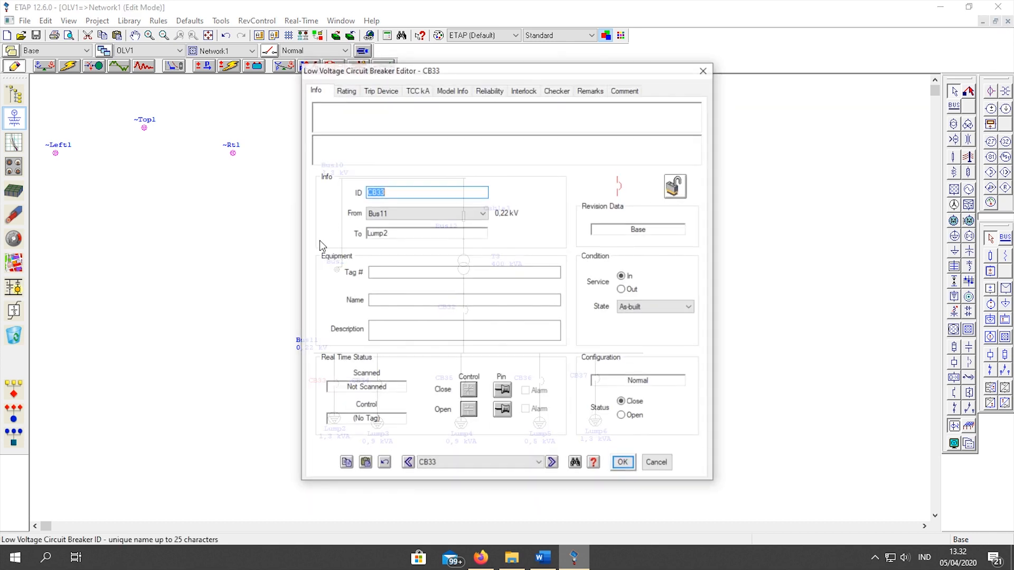
left_click(364, 463)
left_click(624, 463)
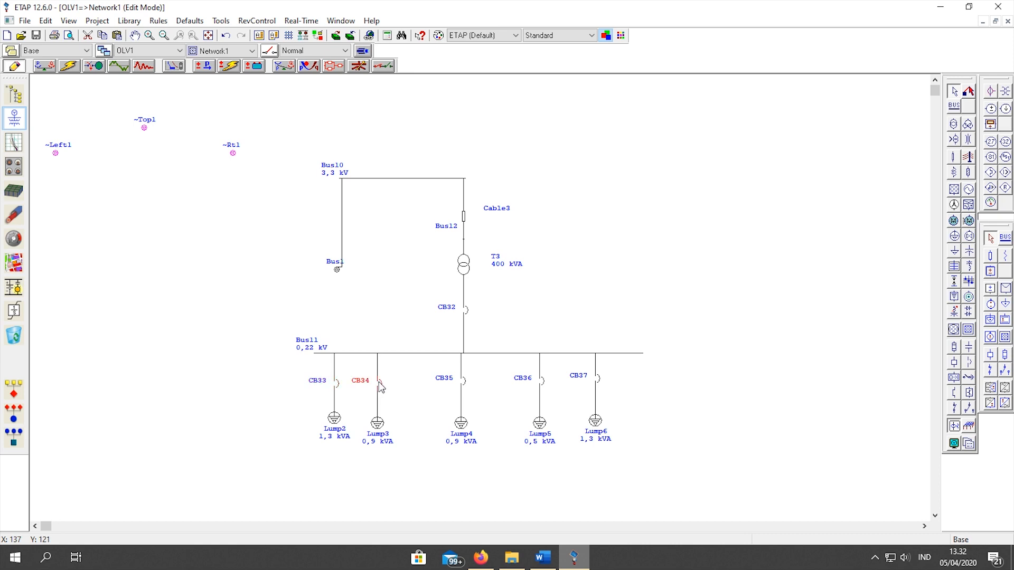
double_click(380, 387)
left_click(345, 90)
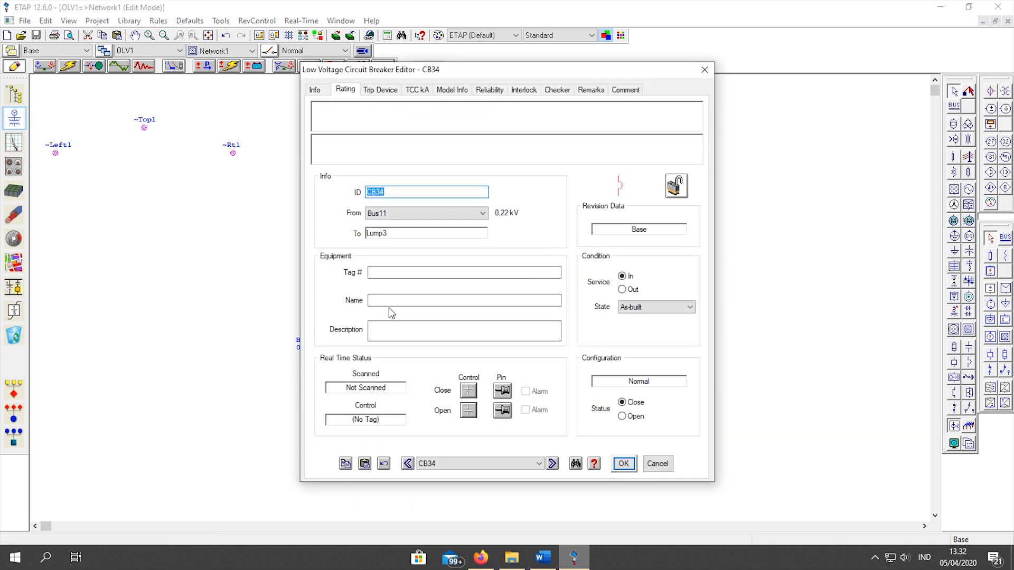
left_click(366, 463)
left_click(624, 463)
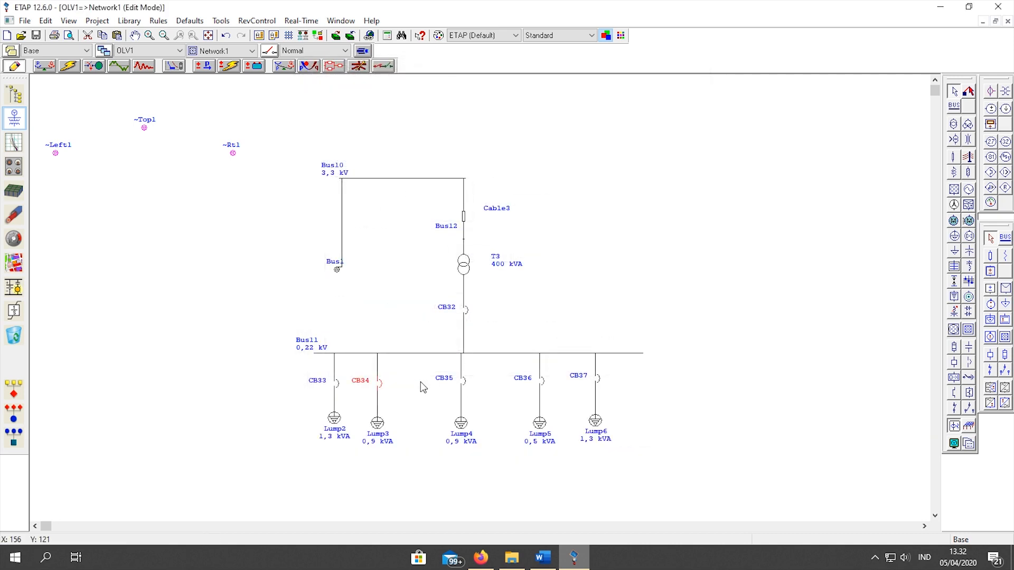
Paste the default low-voltage breaker data into circuit breakers CB35 and CB36 below Bus11 and apply the settings
double_click(461, 382)
left_click(345, 89)
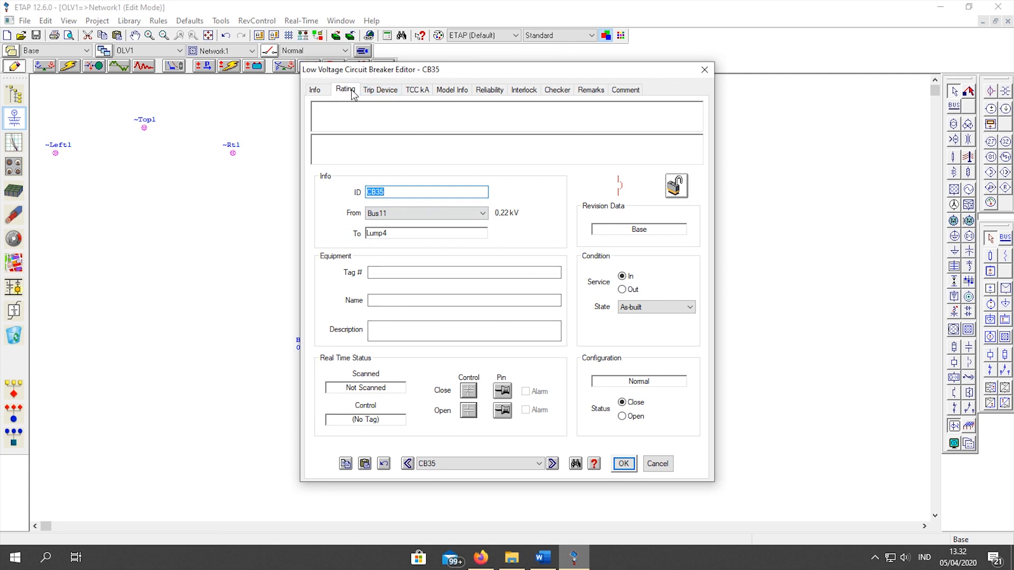
left_click(365, 463)
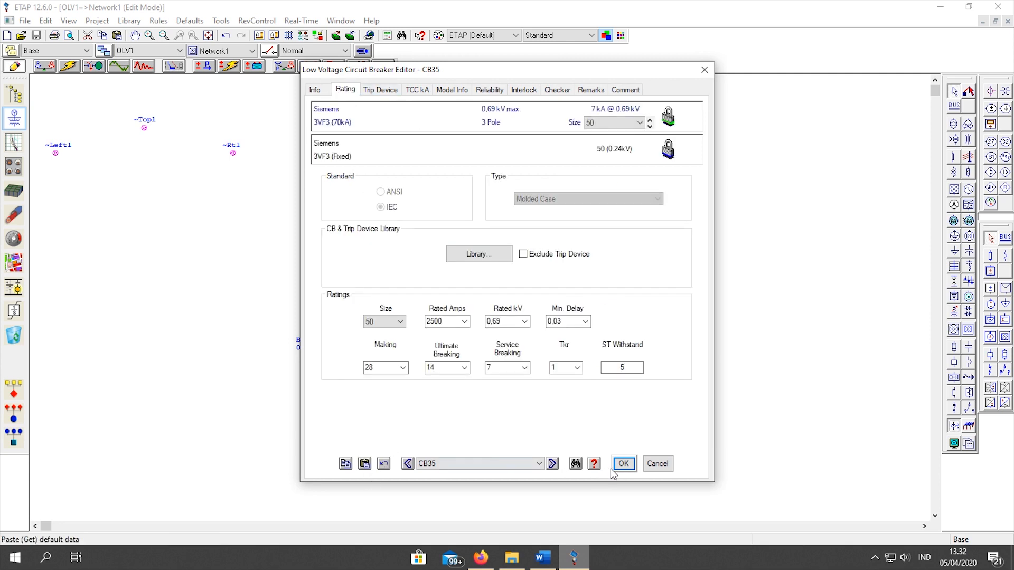
left_click(624, 464)
double_click(542, 382)
left_click(345, 90)
left_click(366, 463)
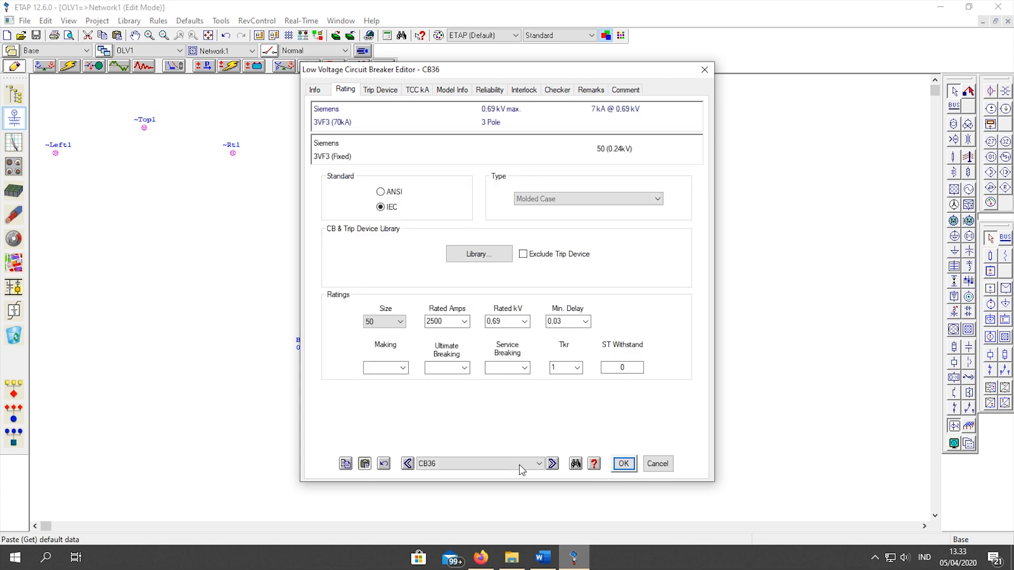
left_click(624, 464)
Paste the default low-voltage breaker data into circuit breaker CB37, apply it, and return to the main OLV1 diagram
double_click(599, 382)
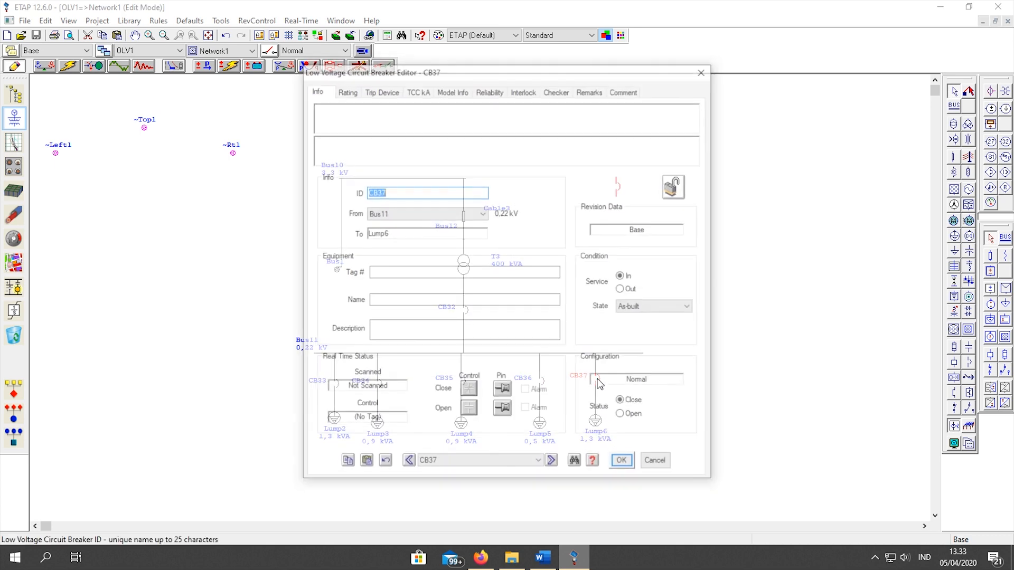
left_click(366, 463)
left_click(623, 464)
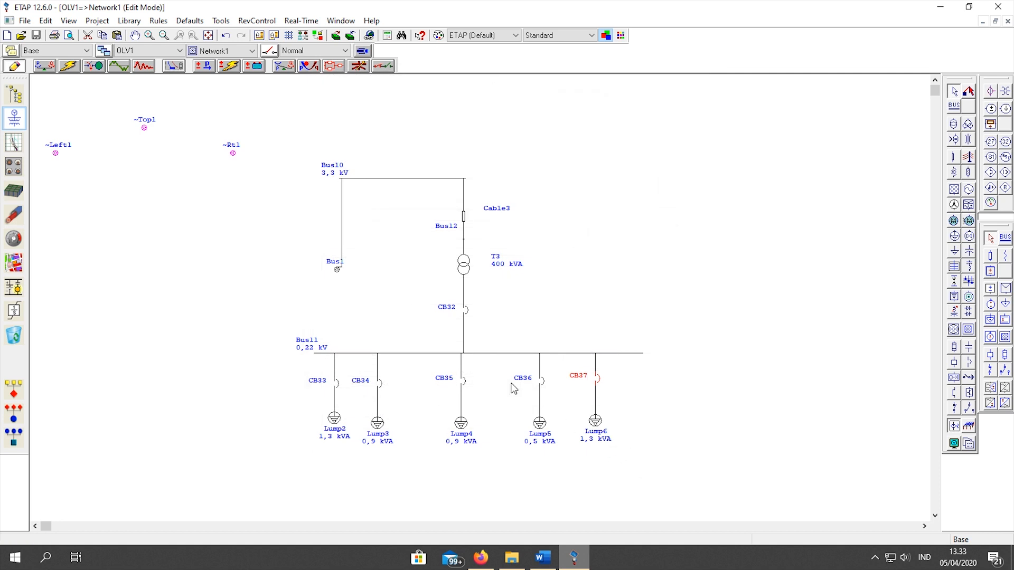
left_click(240, 52)
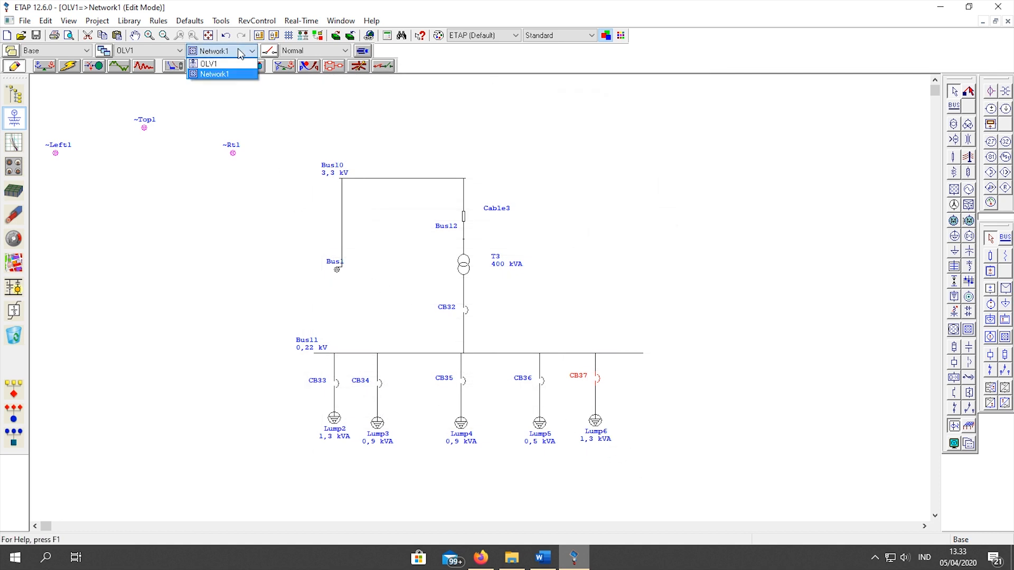
left_click(228, 63)
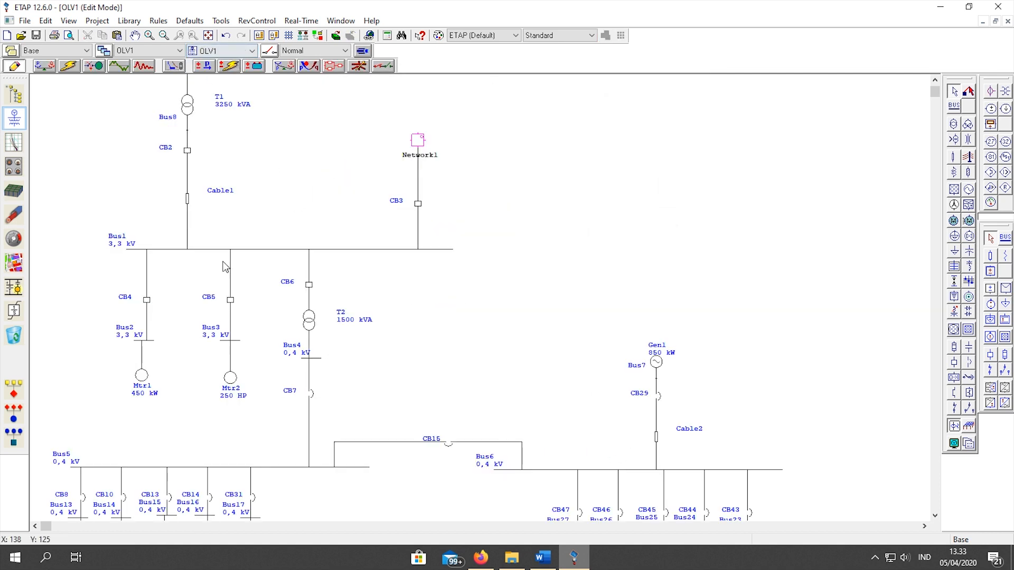
Look over the equipment in the OLV1 diagram, check Network1 and return to OLV1
scroll(192, 297, "up", 3)
scroll(325, 200, "down", 6)
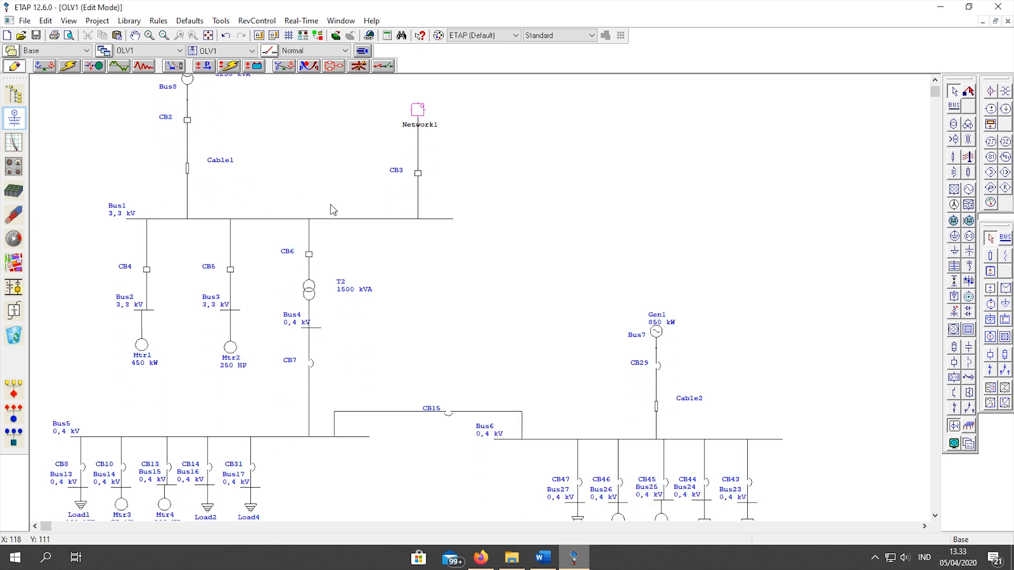
scroll(317, 232, "up", 3)
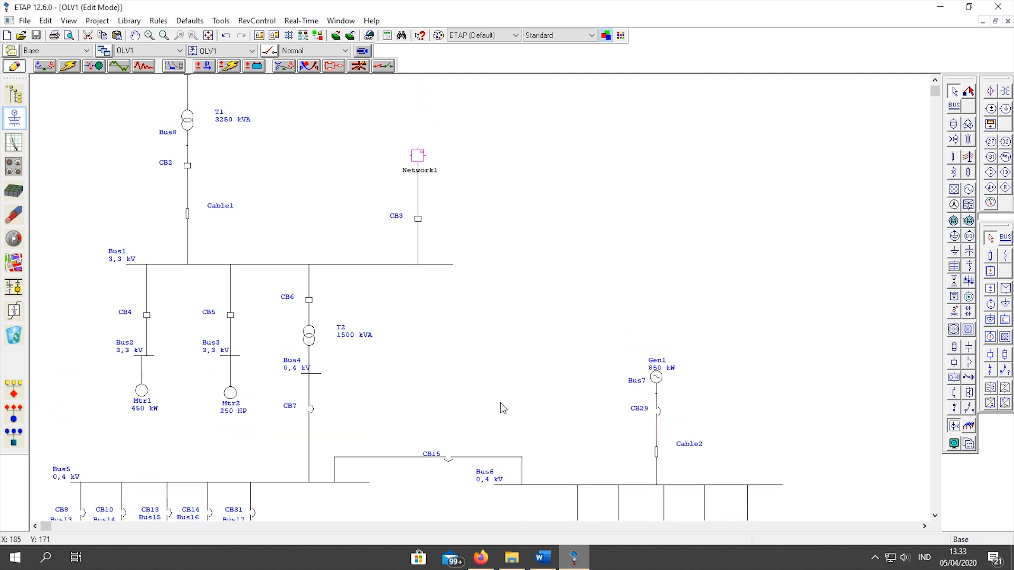
scroll(499, 402, "up", 1)
left_click(252, 51)
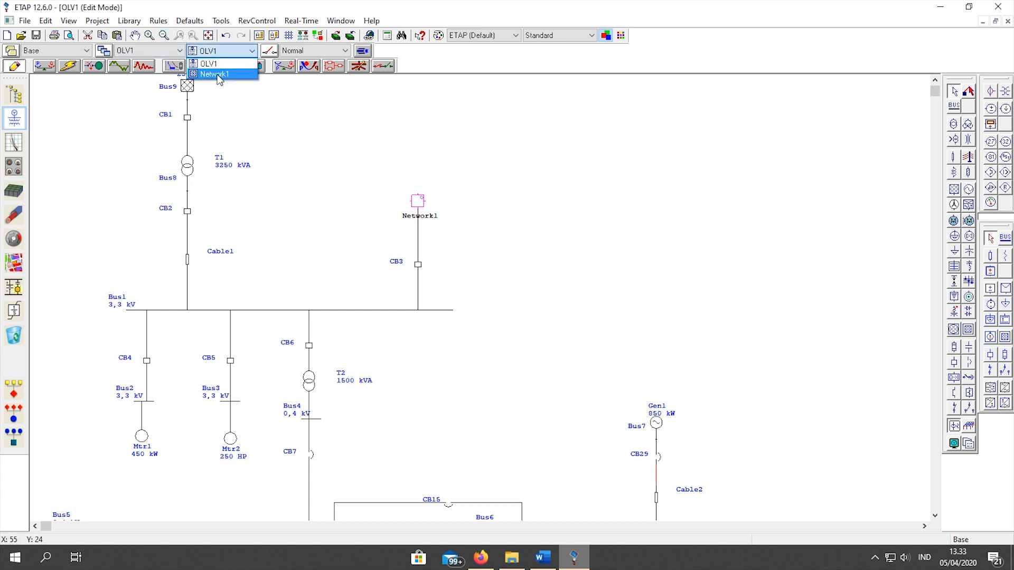
left_click(220, 70)
left_click(238, 52)
left_click(218, 64)
Open the cable library for Cable1 between Bus8 and Bus1 and filter the entries to the ICEA source
left_click(189, 259)
double_click(189, 260)
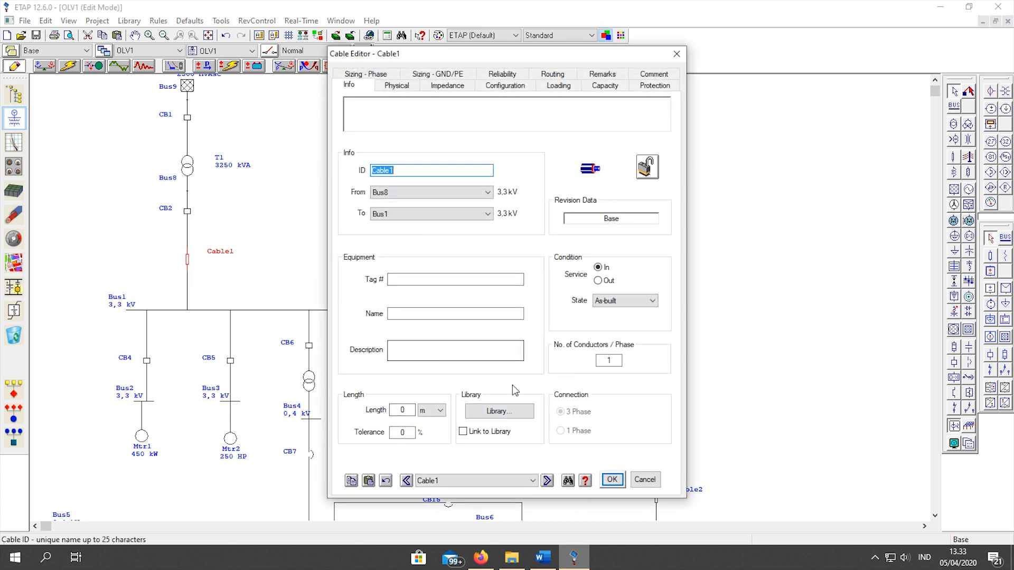
left_click(506, 420)
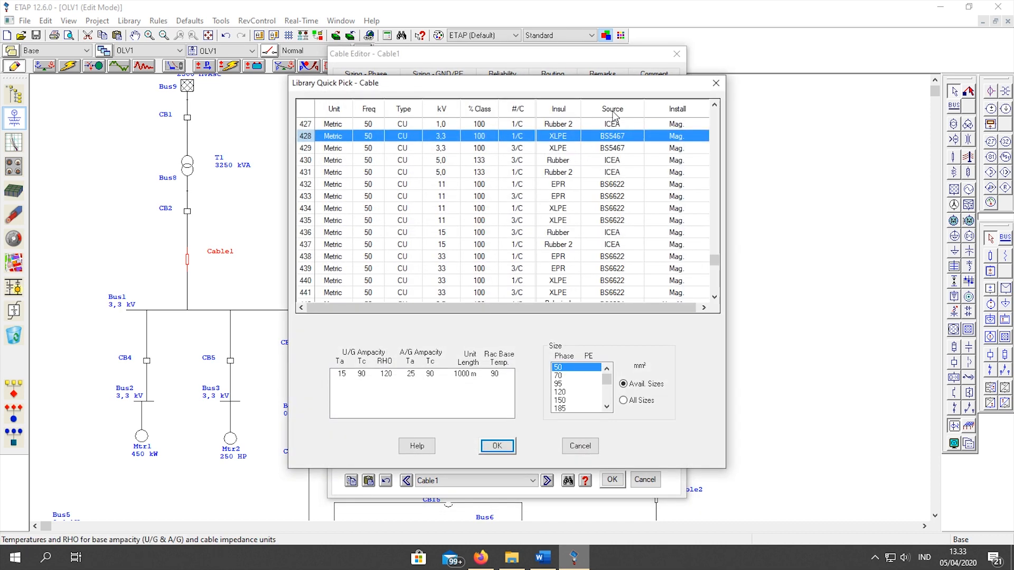
left_click(614, 113)
left_click(554, 184)
left_click(549, 173)
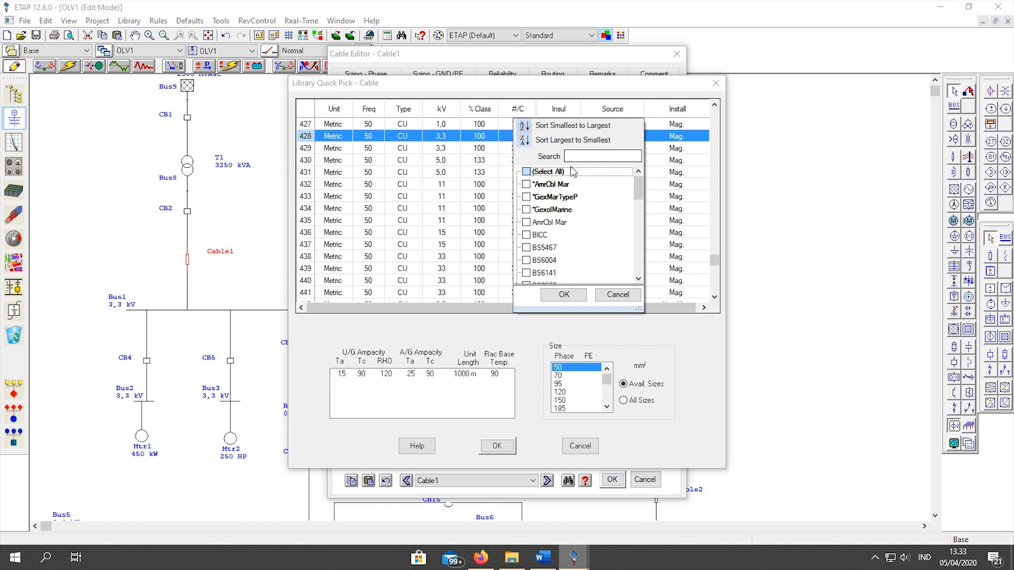
scroll(584, 220, "down", 4)
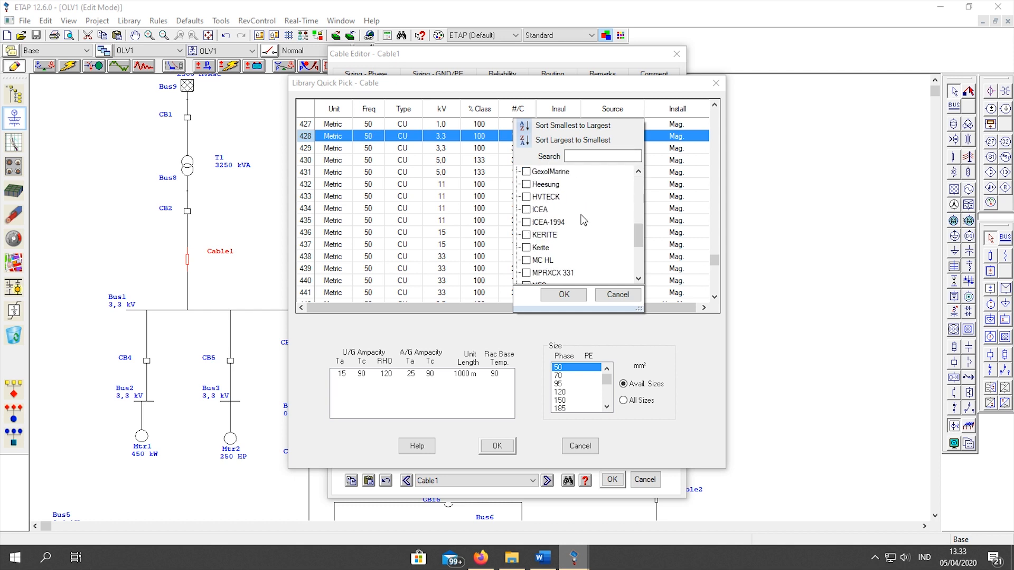
left_click(543, 211)
left_click(564, 294)
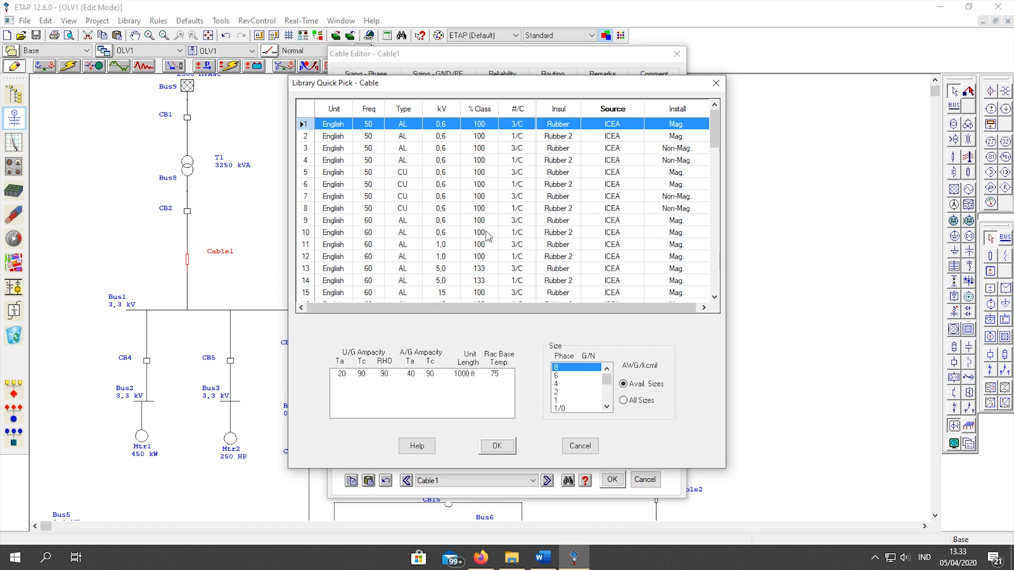
Filter the Cable1 library entries to Metric units, 3/C conductors and a 15 kV rating
left_click(333, 113)
left_click(235, 172)
left_click(285, 294)
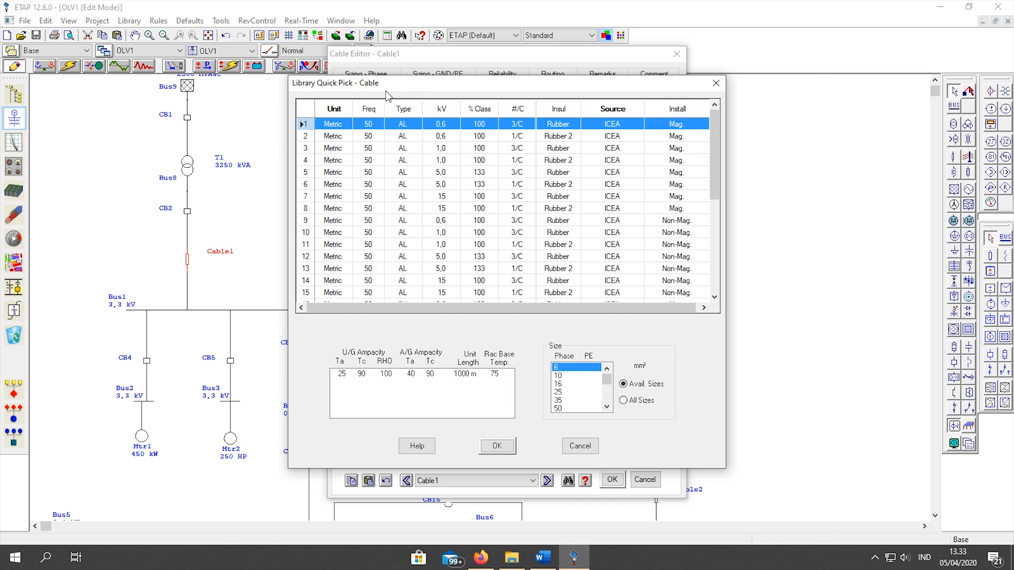
left_click_drag(389, 88, 441, 91)
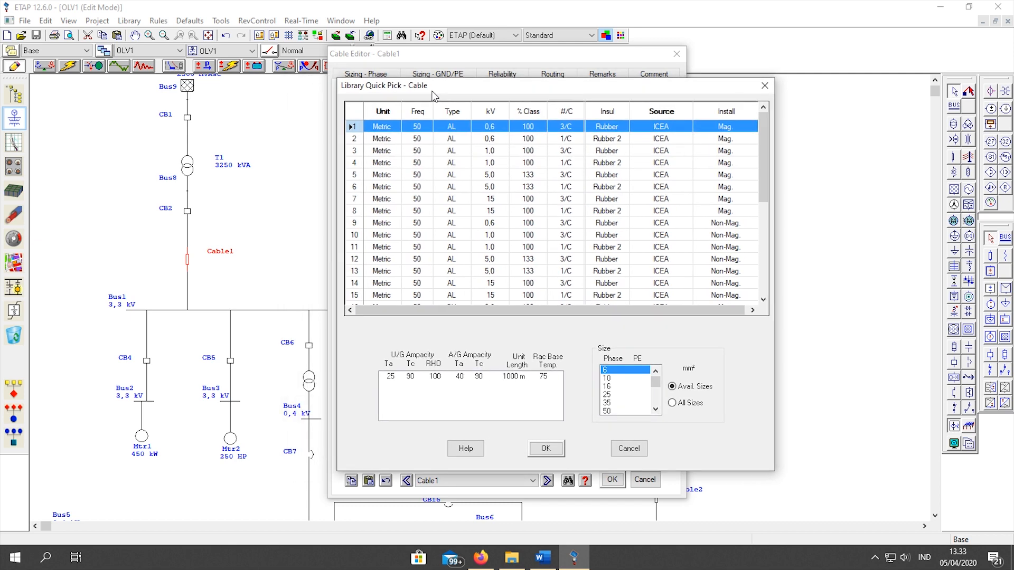
left_click(580, 112)
left_click(472, 175)
left_click(472, 199)
left_click(509, 297)
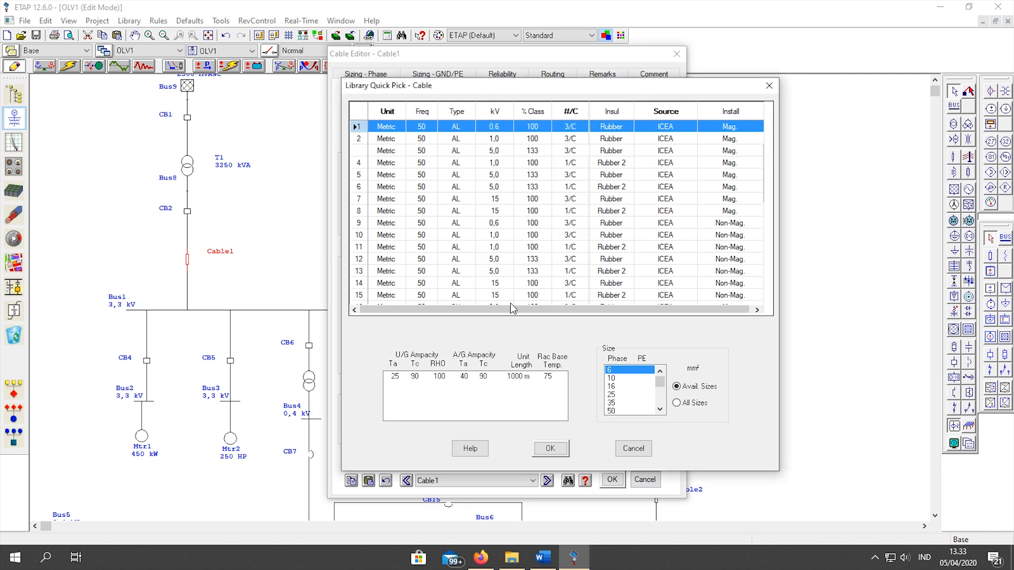
left_click(506, 112)
left_click(400, 180)
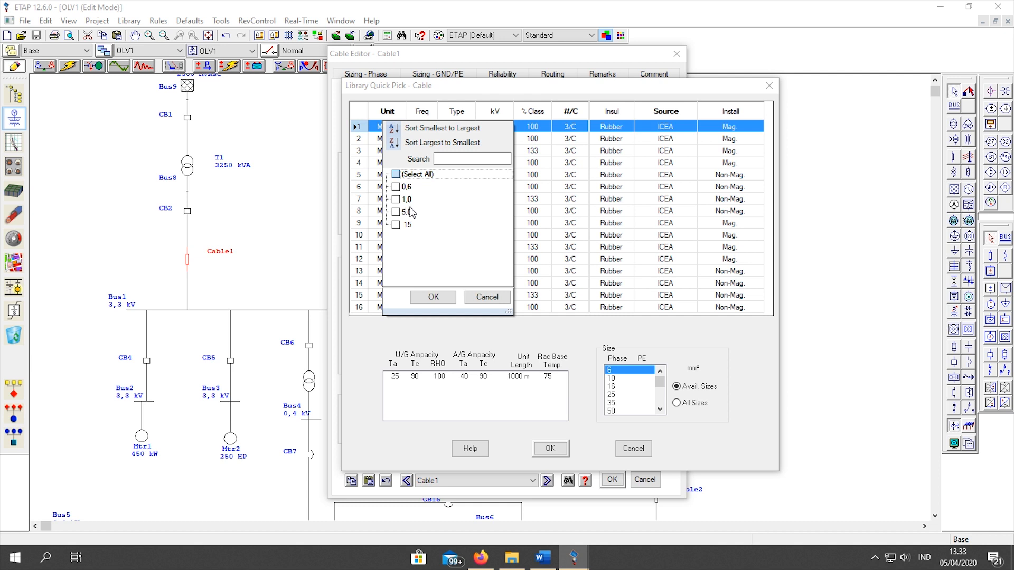
left_click(408, 226)
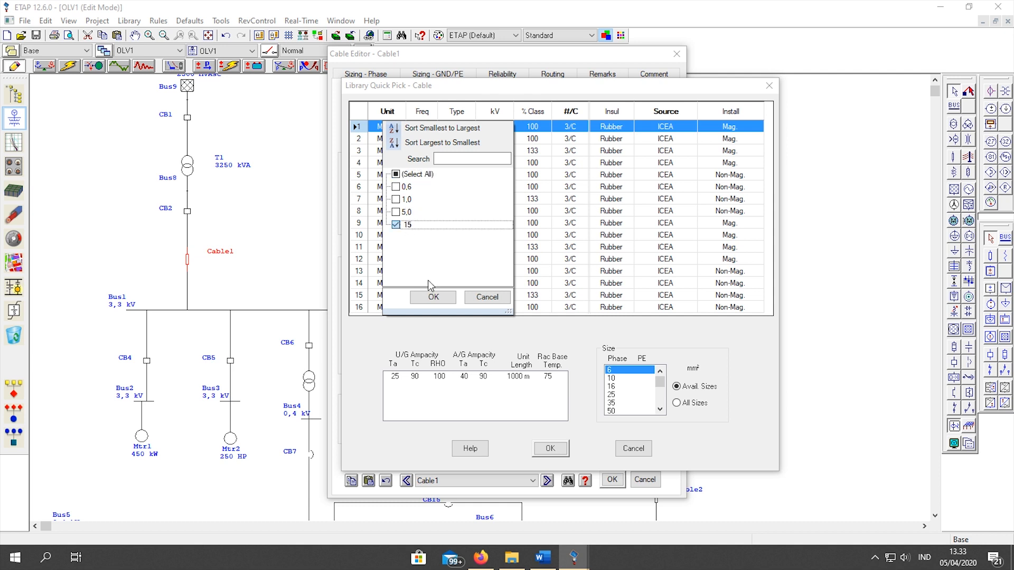
left_click(433, 297)
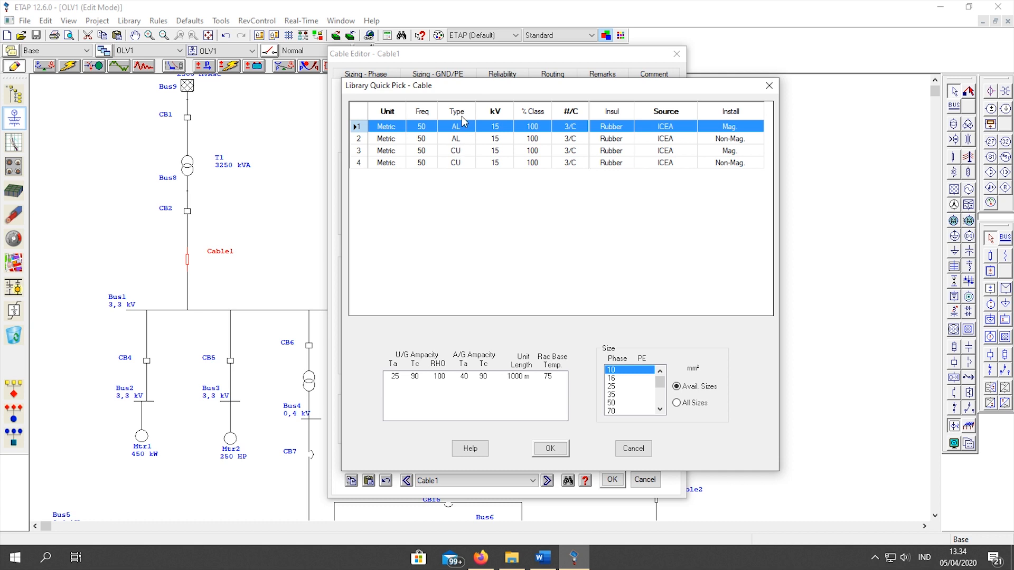
Assign the CU cable with Mag. installation and 16 mm² phase size to Cable1, set its length to 200 m and apply
left_click(466, 153)
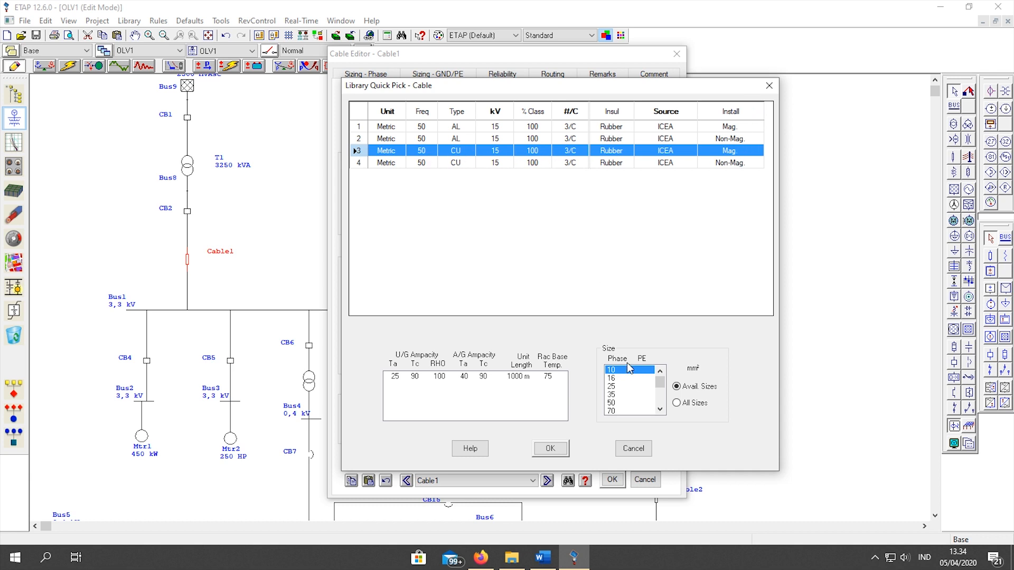
left_click(615, 379)
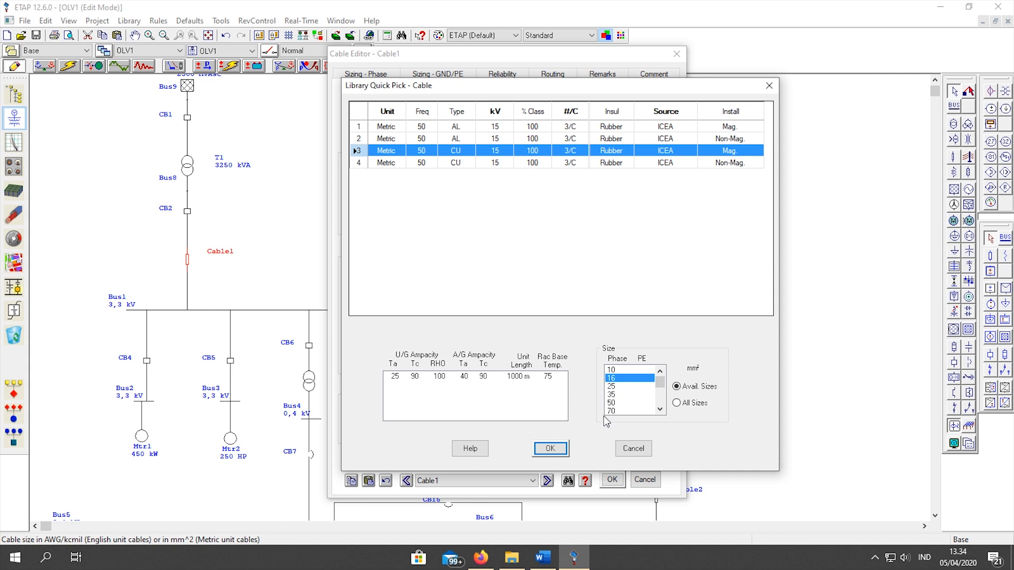
left_click(551, 449)
double_click(406, 415)
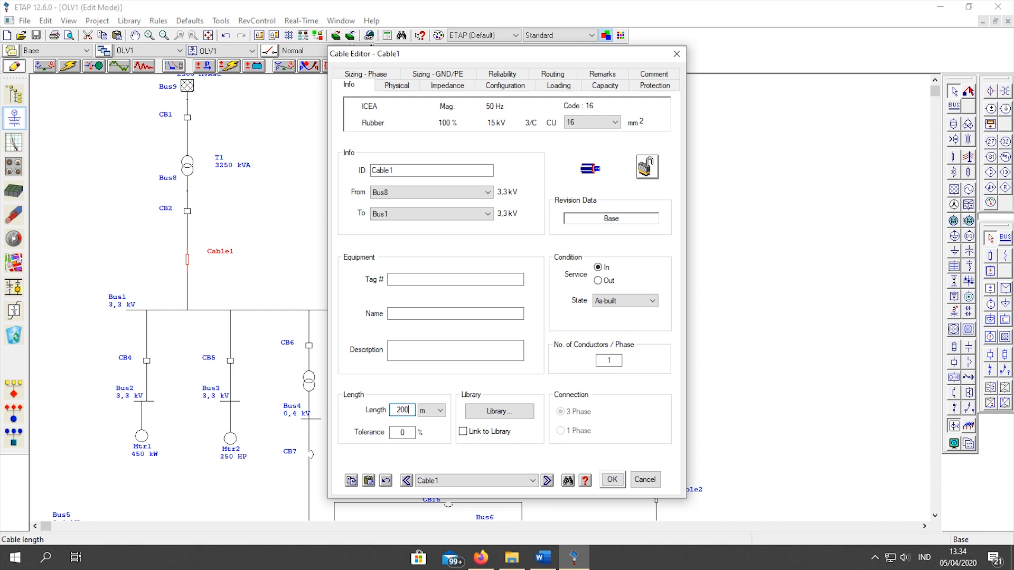
left_click(613, 480)
left_click(443, 395)
Open the cable library for Cable2 between Bus7 and Bus6 and filter the entries to the ICEA source
scroll(444, 395, "down", 3)
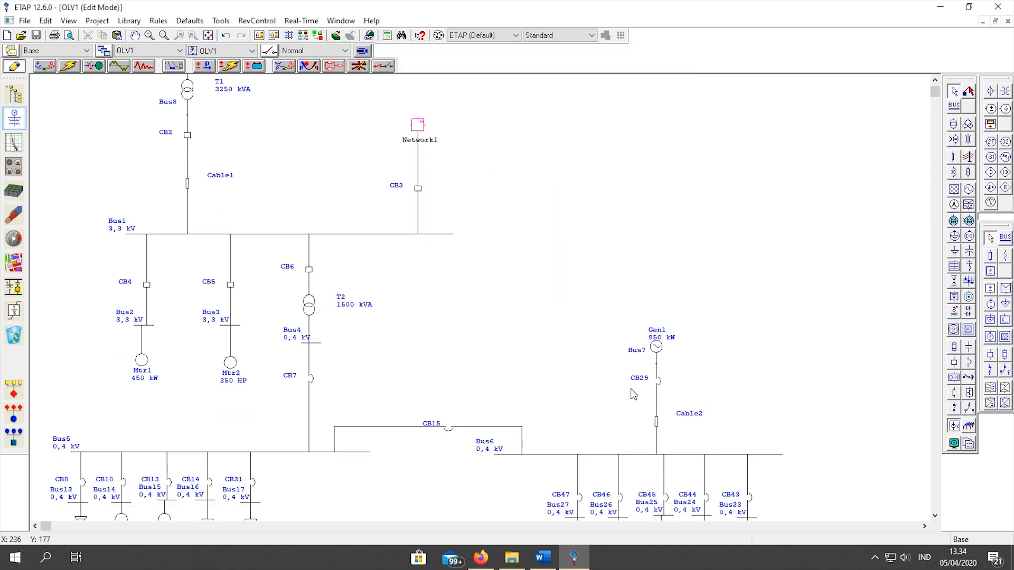
double_click(657, 424)
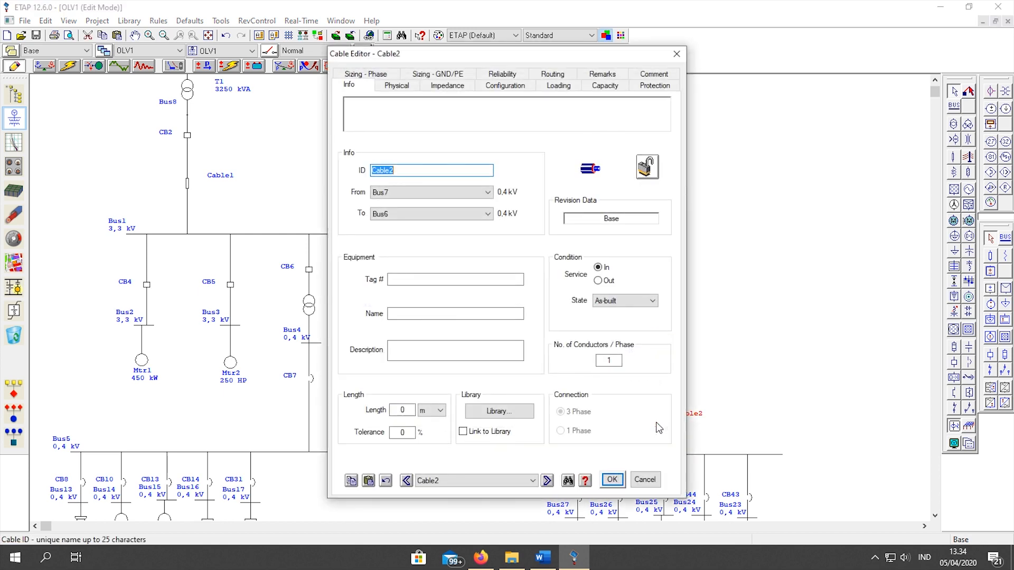
left_click(484, 414)
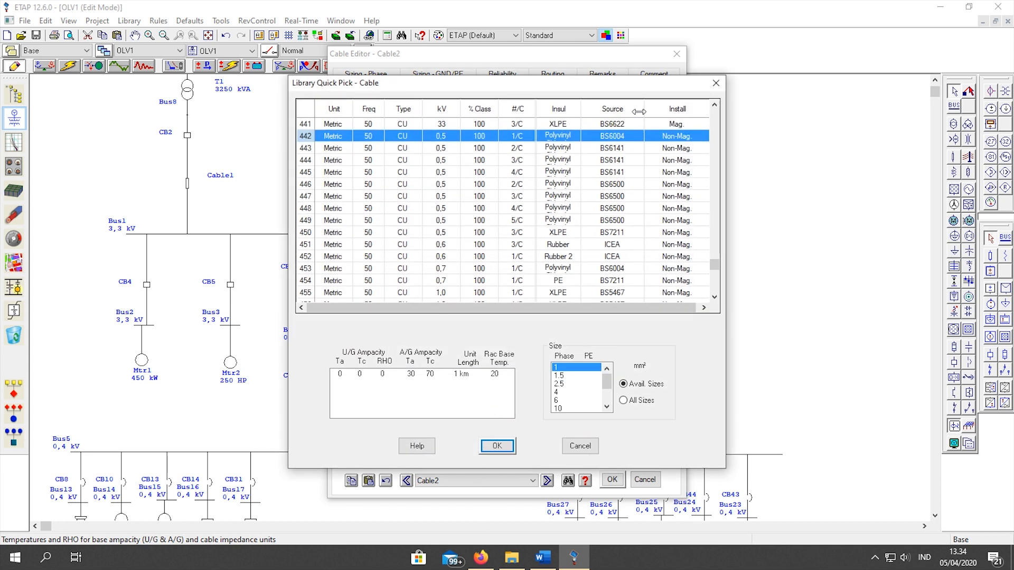
left_click(621, 110)
left_click(538, 171)
scroll(566, 235, "down", 5)
left_click(538, 172)
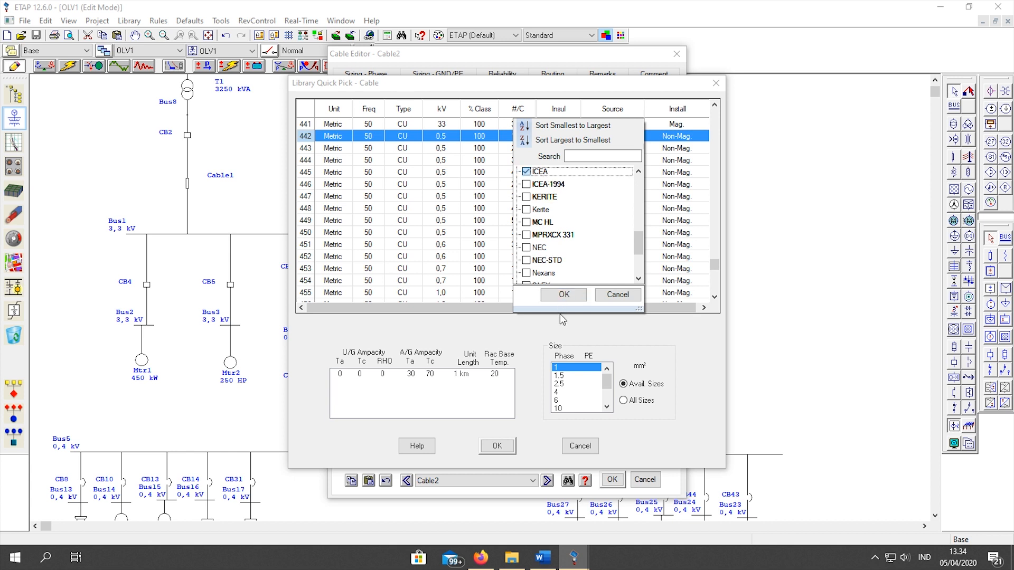
left_click(563, 295)
Filter the Cable2 library entries to Metric units, 3/C conductors and a 5.0 kV rating
left_click(344, 109)
left_click(235, 172)
left_click(236, 197)
left_click(272, 295)
left_click(528, 108)
left_click(418, 171)
left_click(419, 197)
left_click(457, 294)
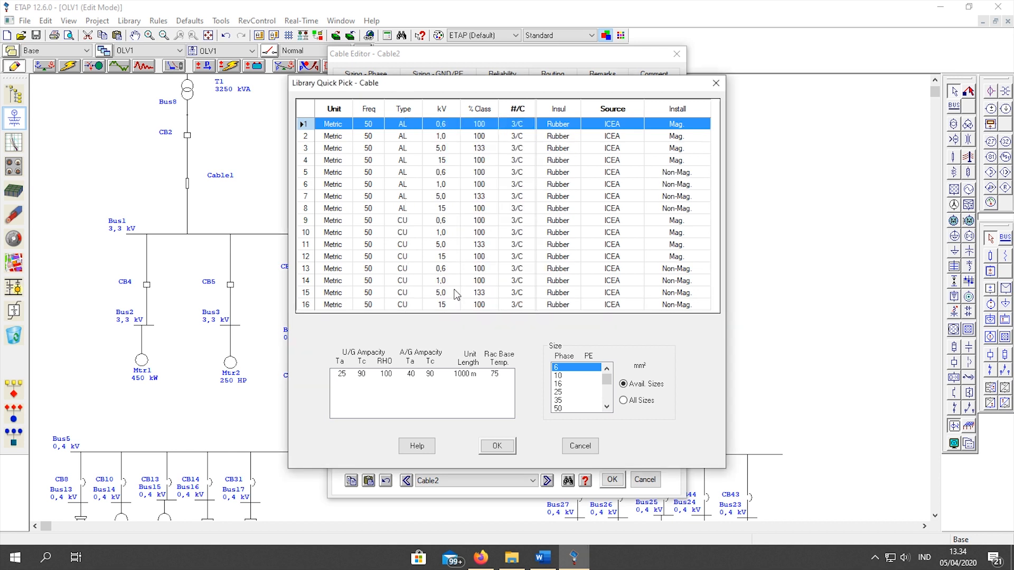
left_click(448, 109)
left_click(343, 172)
left_click(342, 210)
left_click(380, 295)
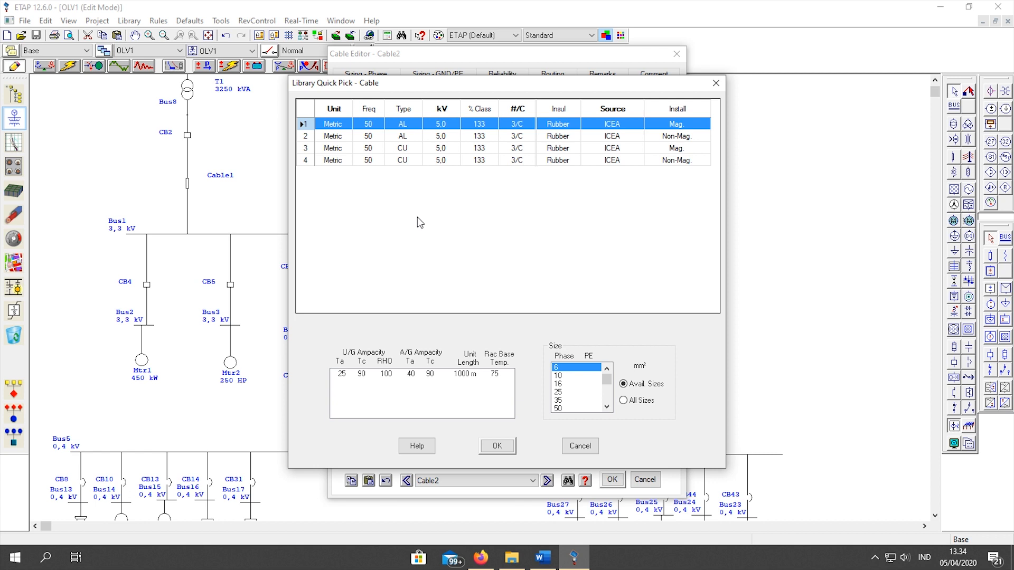
Assign the CU cable with Mag. installation and 16 mm² phase size to Cable2, set its length to 150 m and apply
left_click(677, 149)
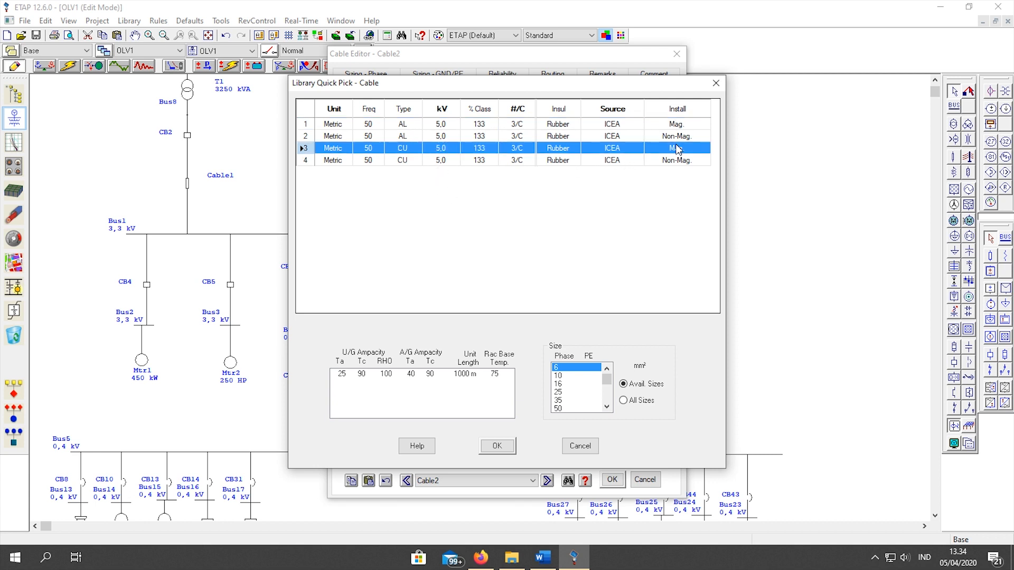
left_click(561, 393)
left_click(560, 384)
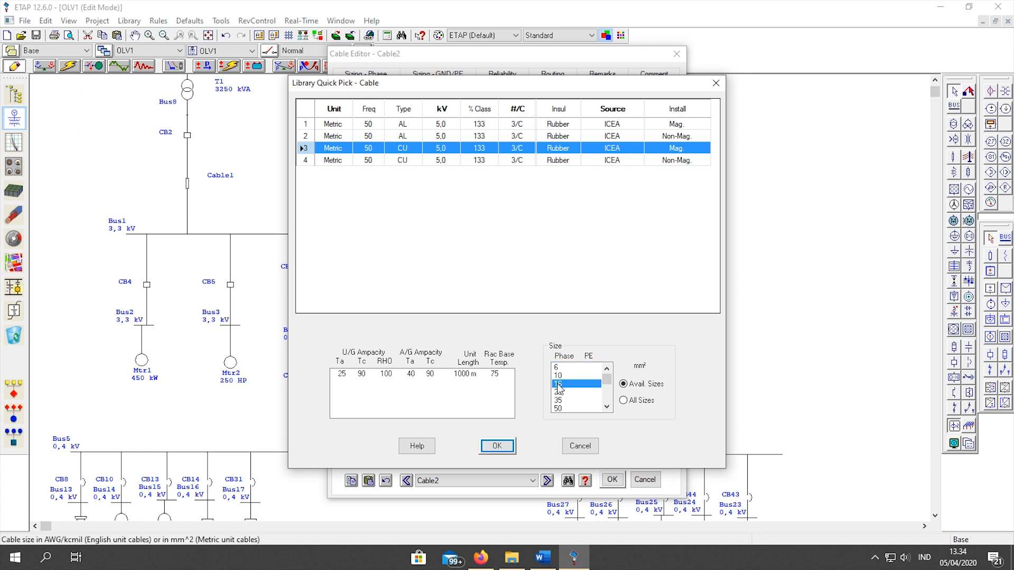
left_click(497, 446)
left_click(395, 411)
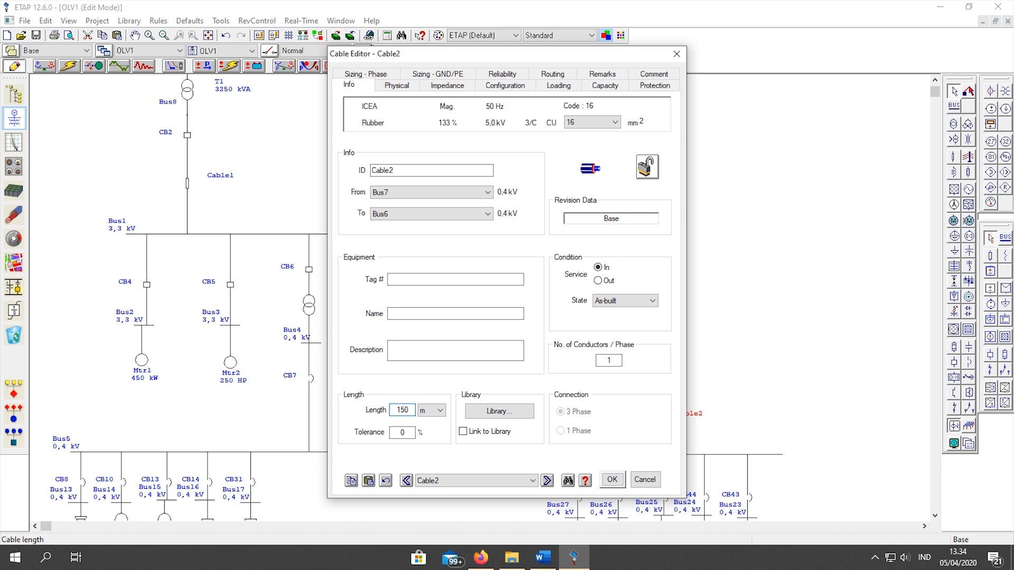
left_click(612, 480)
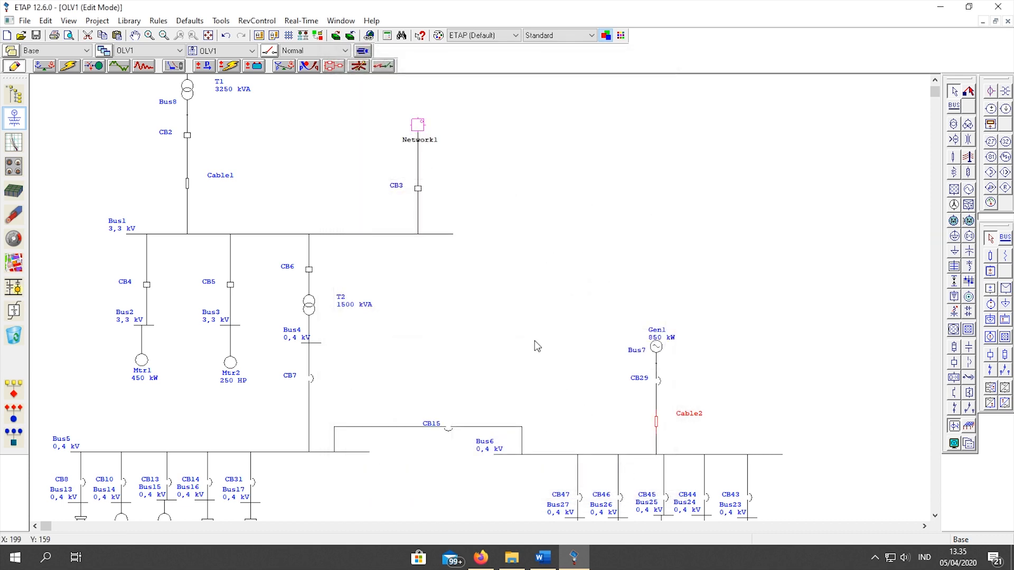
Open Network1, open the cable library for Cable3 between Bus10 and Bus12, and filter the entries to the ICEA source
scroll(535, 341, "up", 3)
double_click(420, 211)
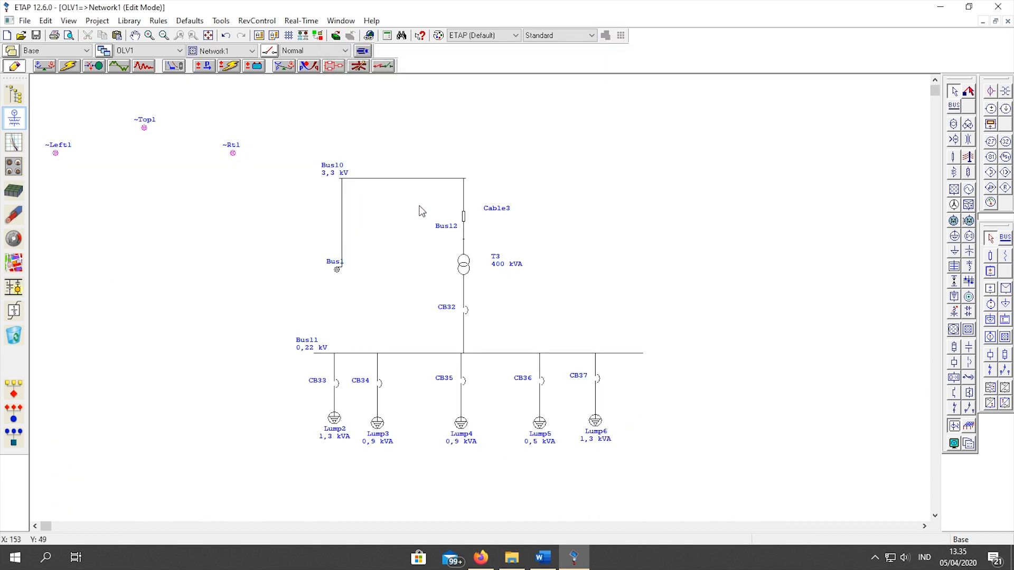
left_click(465, 217)
double_click(464, 222)
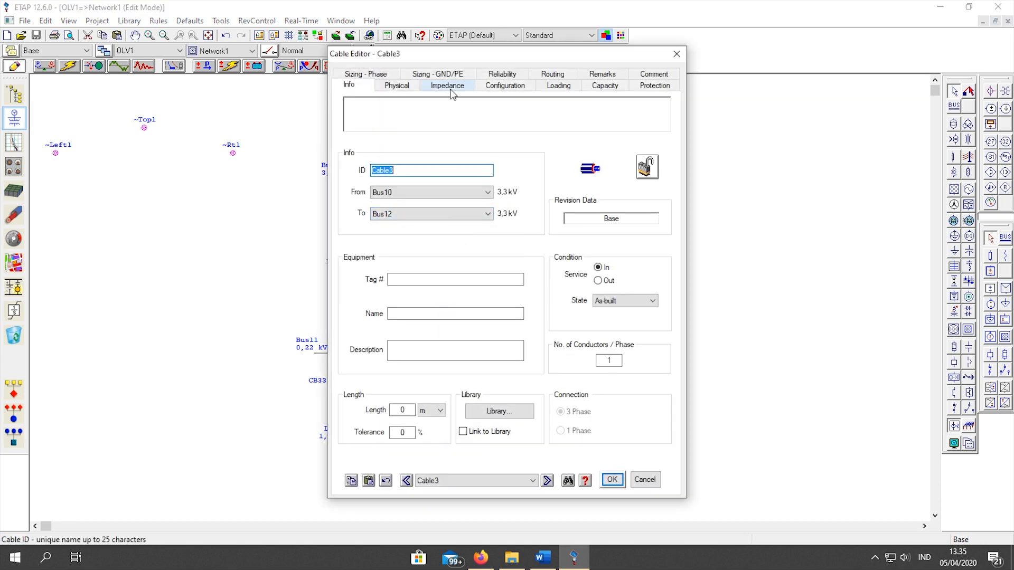
left_click(499, 412)
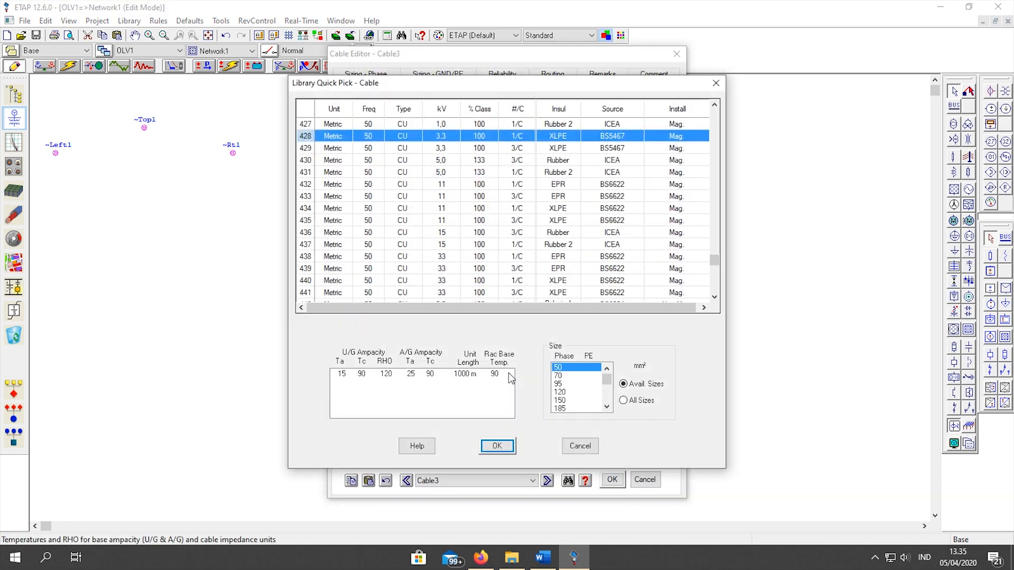
left_click(610, 112)
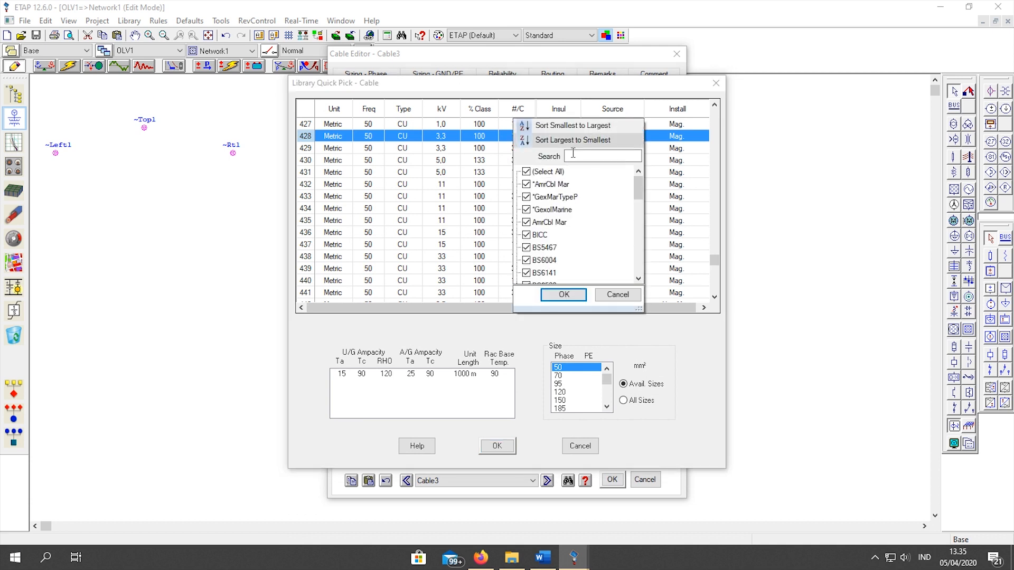
left_click(548, 171)
scroll(576, 222, "down", 3)
left_click(549, 258)
left_click(564, 294)
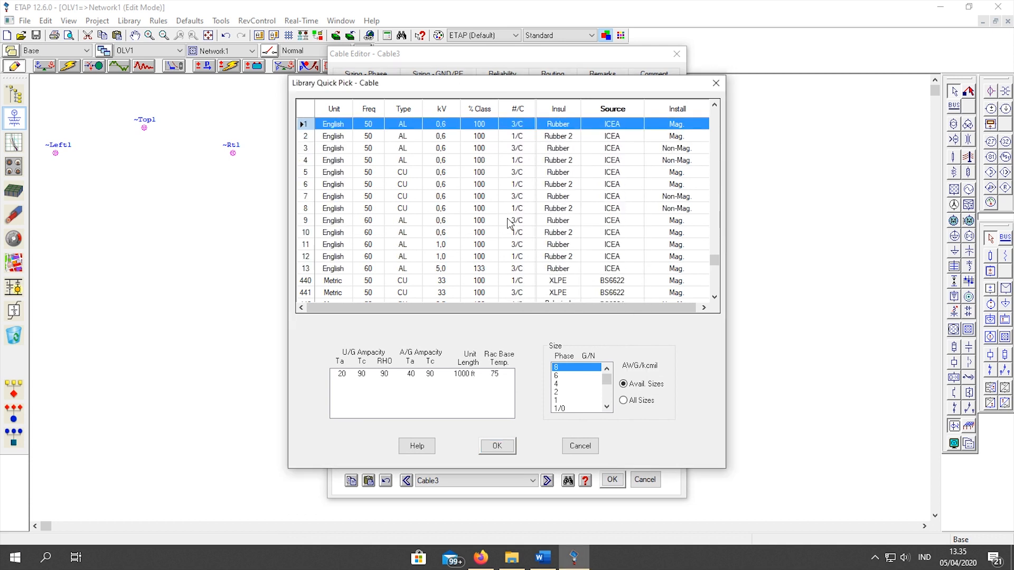
Filter the Cable3 library entries to Metric units, 3/C conductors and a 15 kV rating
left_click(336, 109)
left_click(235, 171)
left_click(234, 197)
left_click(272, 294)
left_click(517, 108)
left_click(441, 172)
left_click(419, 197)
left_click(456, 294)
left_click(441, 108)
left_click(369, 173)
left_click(353, 223)
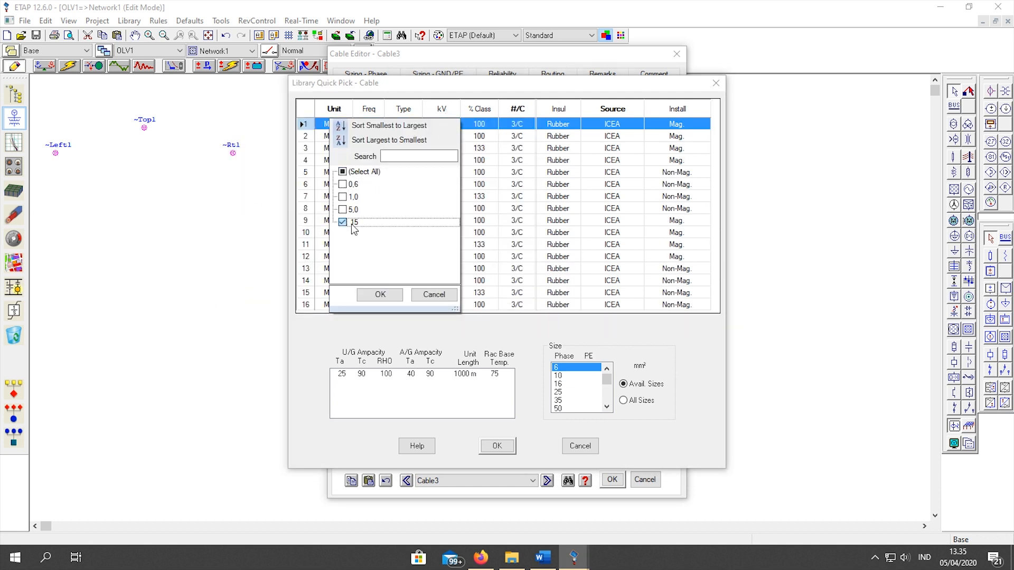
left_click(380, 295)
Assign the CU cable with Mag. installation and 16 mm² phase size to Cable3, enter its length and apply
left_click(656, 150)
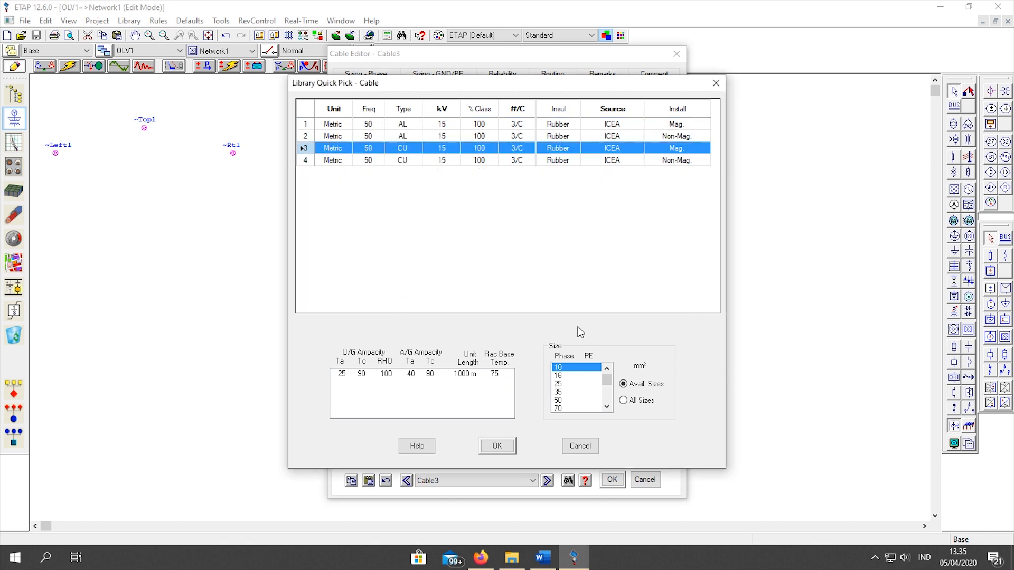
left_click(559, 376)
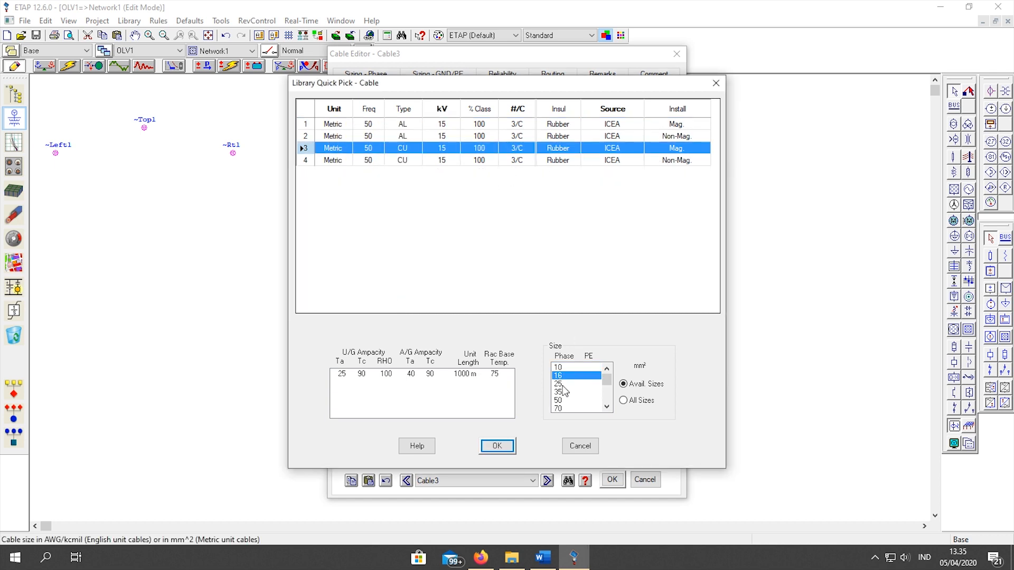
left_click(497, 446)
double_click(410, 406)
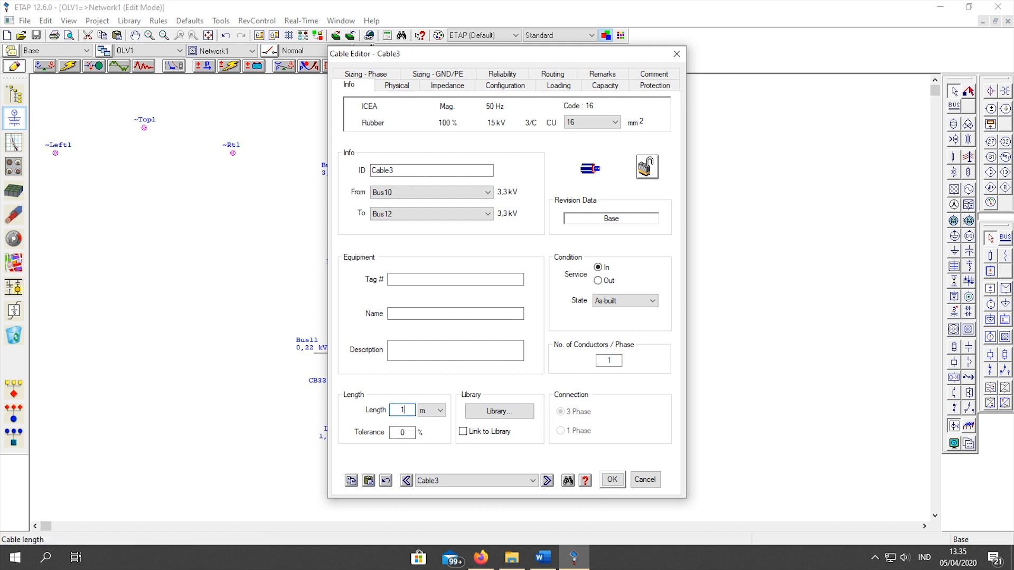
left_click(612, 480)
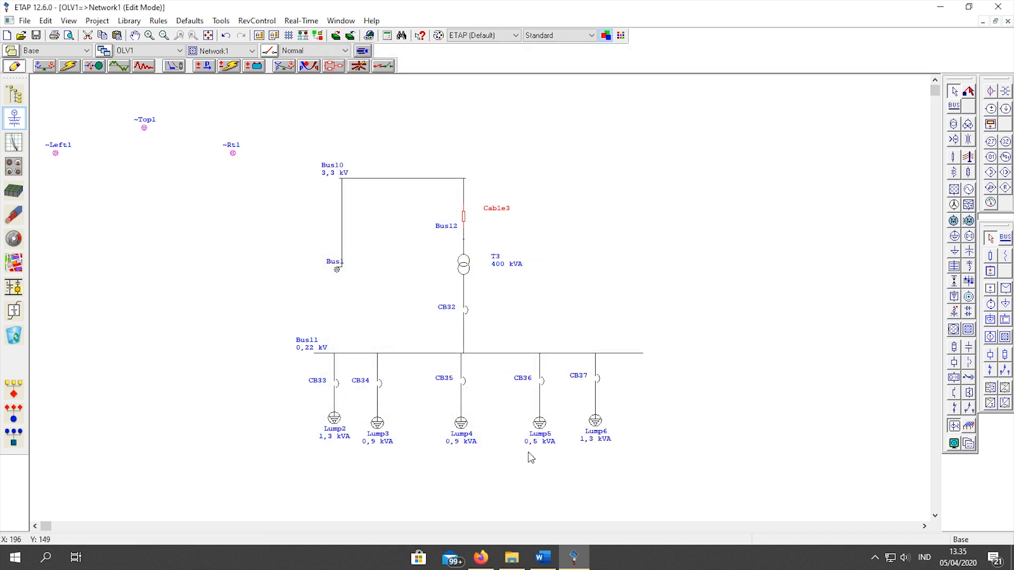
Return from Network1 to the main OLV1 diagram
left_click(219, 54)
left_click(179, 156)
left_click(211, 51)
left_click(205, 65)
Examine the whole OLV1 one-line diagram, from U1 and Network1 down to the loads on Bus5 and Bus6
scroll(338, 211, "down", 5)
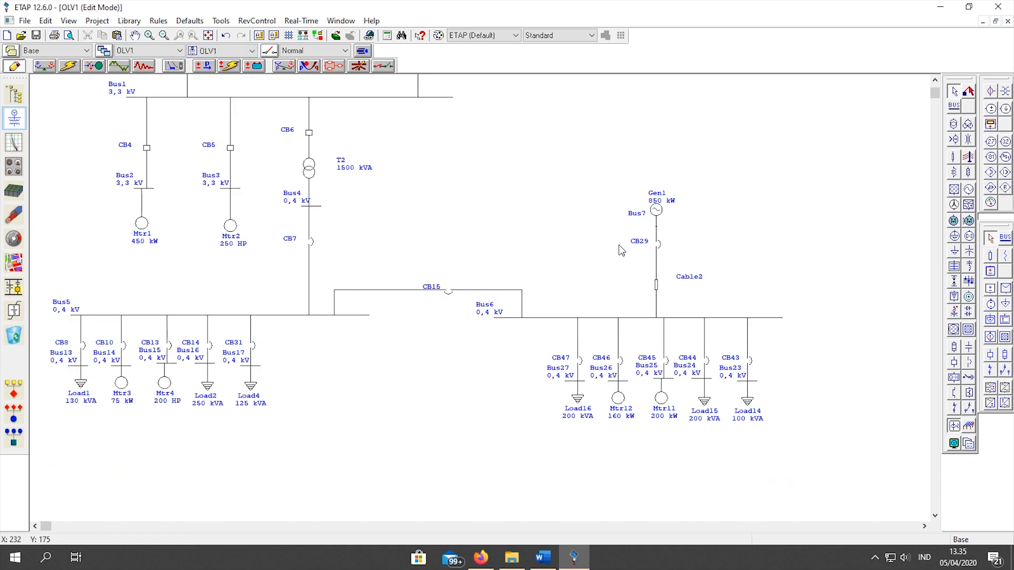
scroll(481, 300, "up", 8)
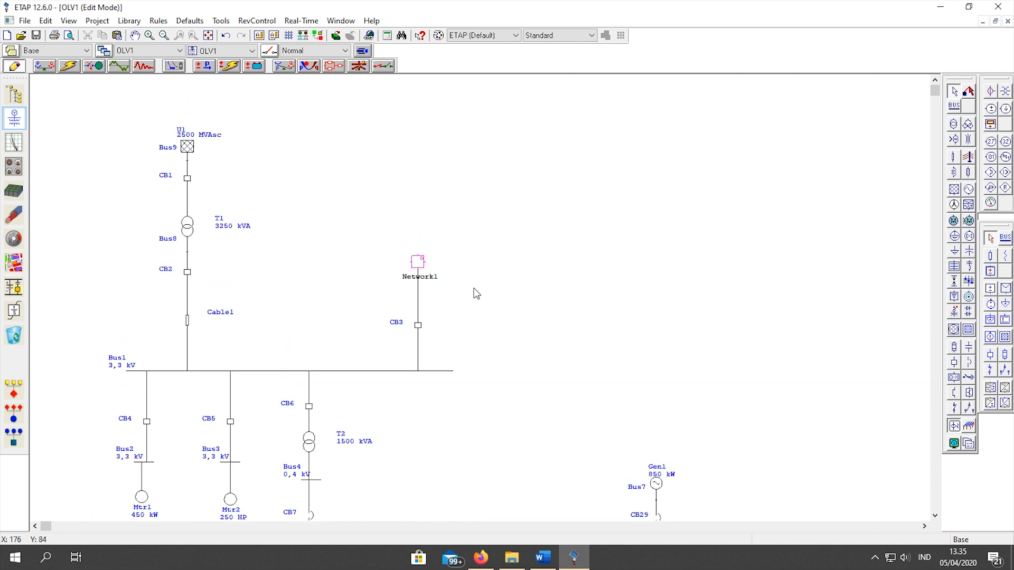
scroll(430, 195, "down", 3)
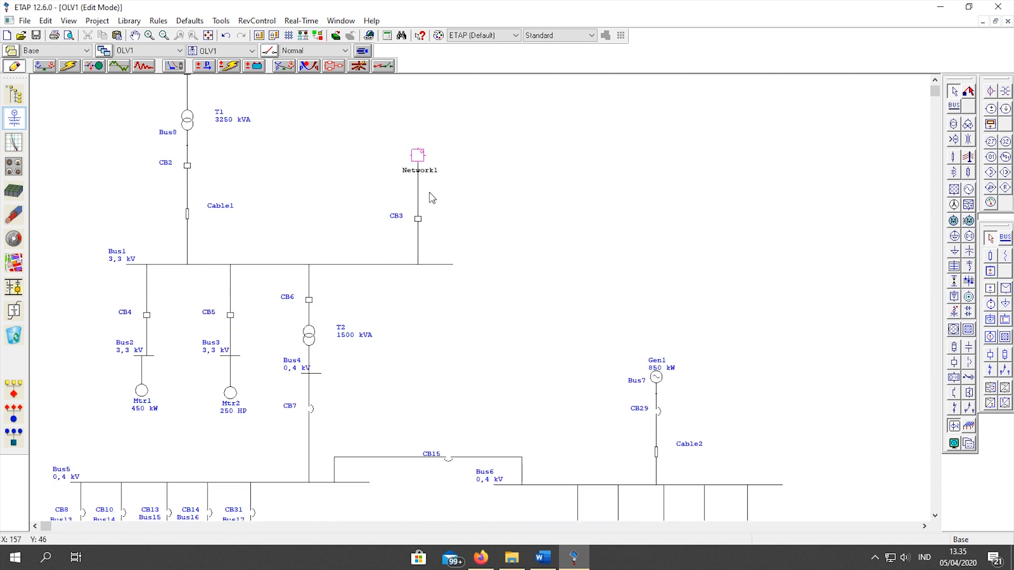
scroll(431, 198, "up", 3)
scroll(449, 210, "down", 5)
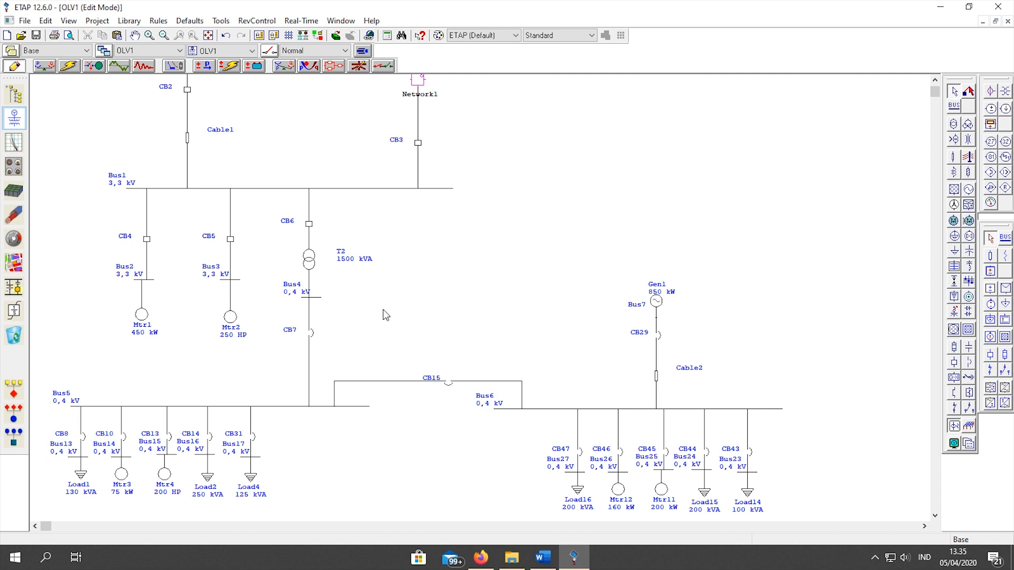
scroll(653, 359, "up", 5)
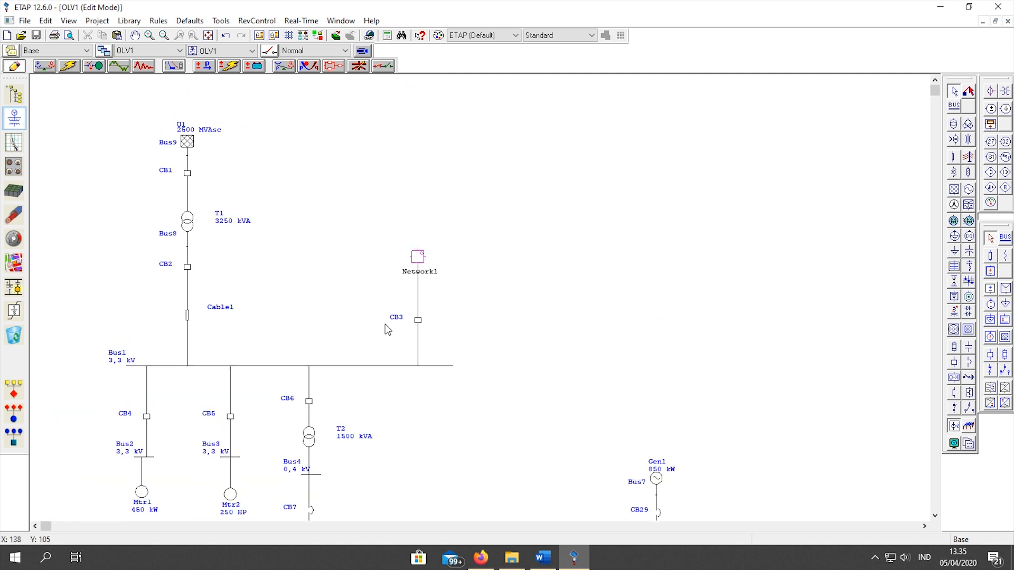
scroll(576, 244, "down", 3)
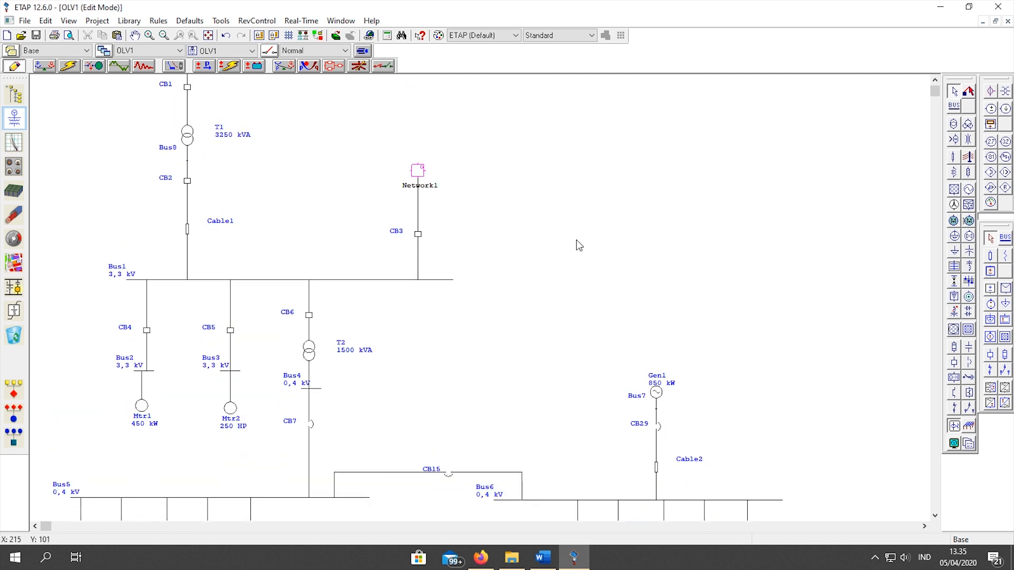
scroll(500, 256, "down", 3)
scroll(577, 301, "up", 4)
scroll(422, 275, "up", 1)
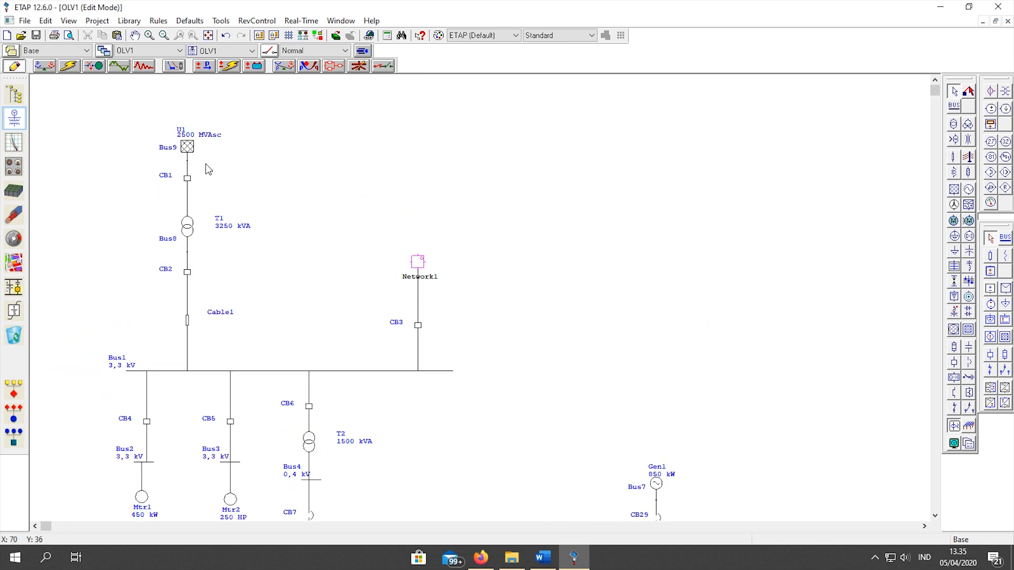
Trace the supply path from U1 through CB1, T1 and Cable1 to Bus1 and its motor feeders
left_click_drag(188, 151, 185, 151)
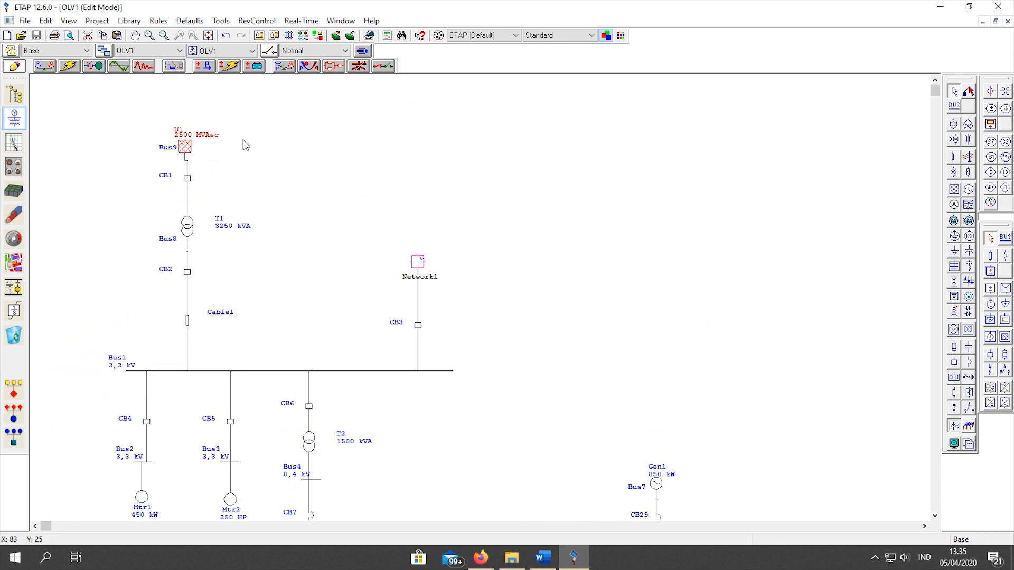
left_click(195, 193)
left_click(188, 177)
left_click(194, 227)
scroll(308, 266, "down", 1)
scroll(189, 292, "down", 3)
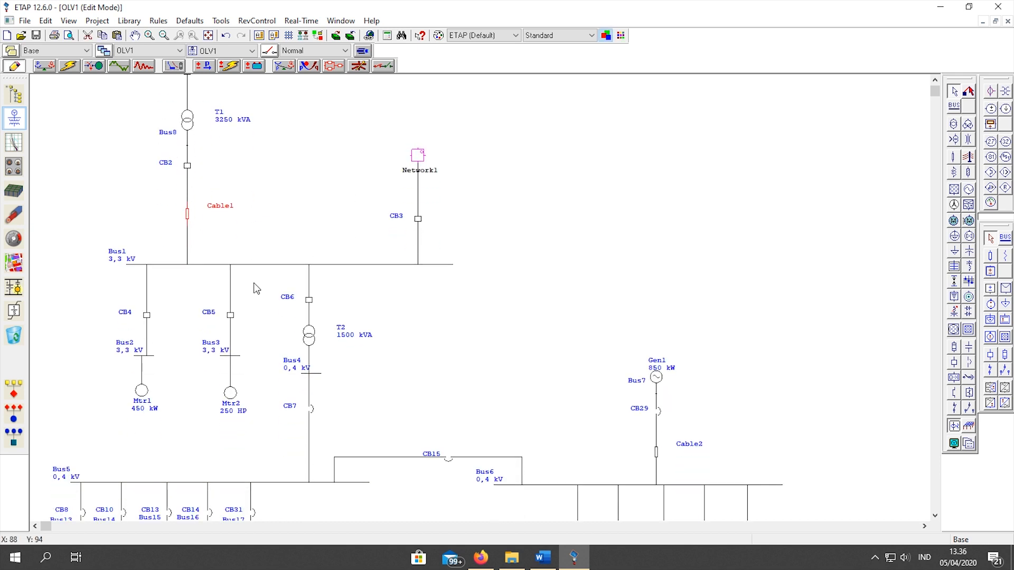
left_click(180, 344)
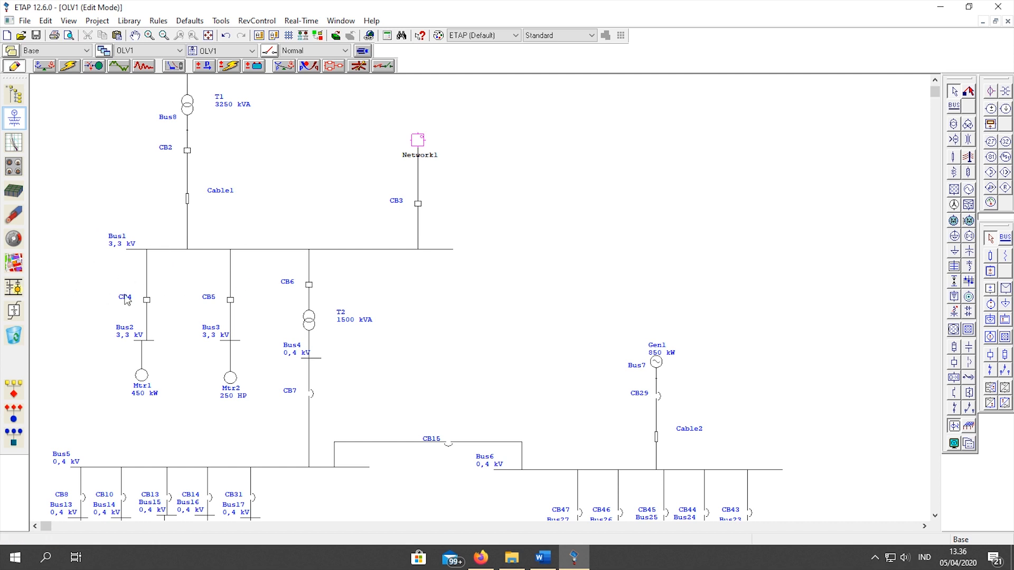
scroll(213, 353, "up", 2)
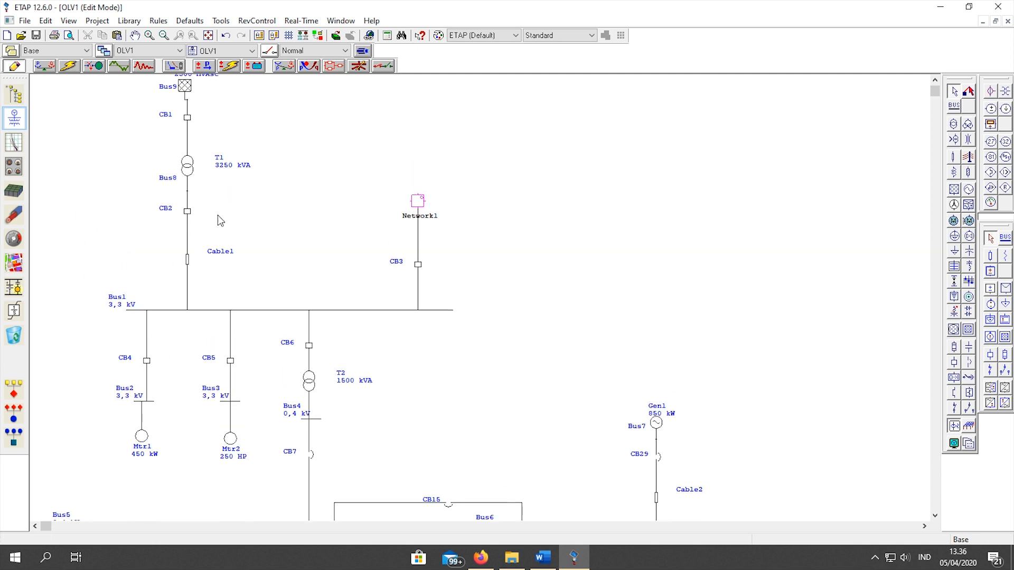
scroll(264, 296, "down", 3)
scroll(274, 317, "down", 2)
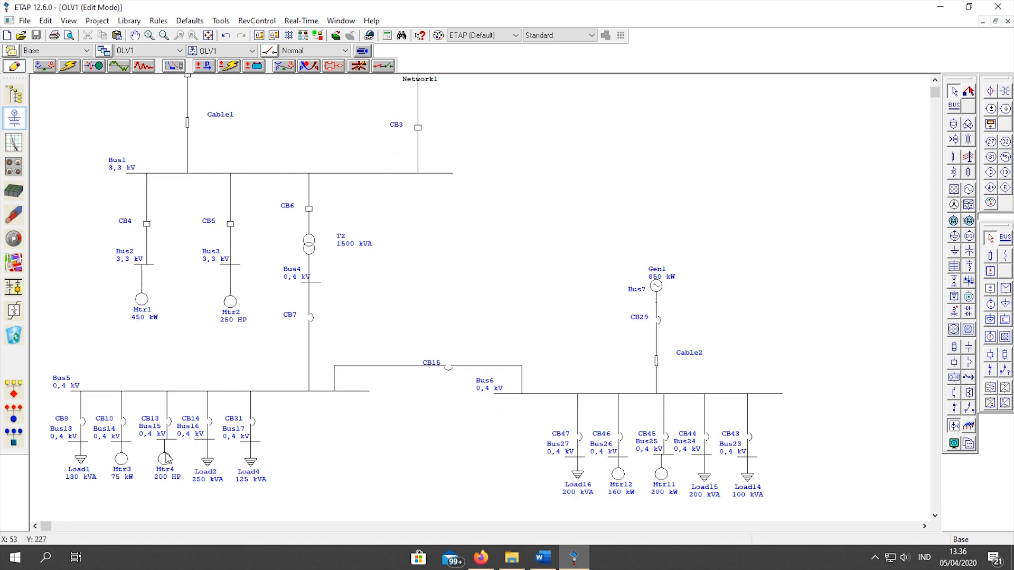
Examine the loads and motors on Bus5 and the Gen1 supply to Bus6
left_click(78, 464)
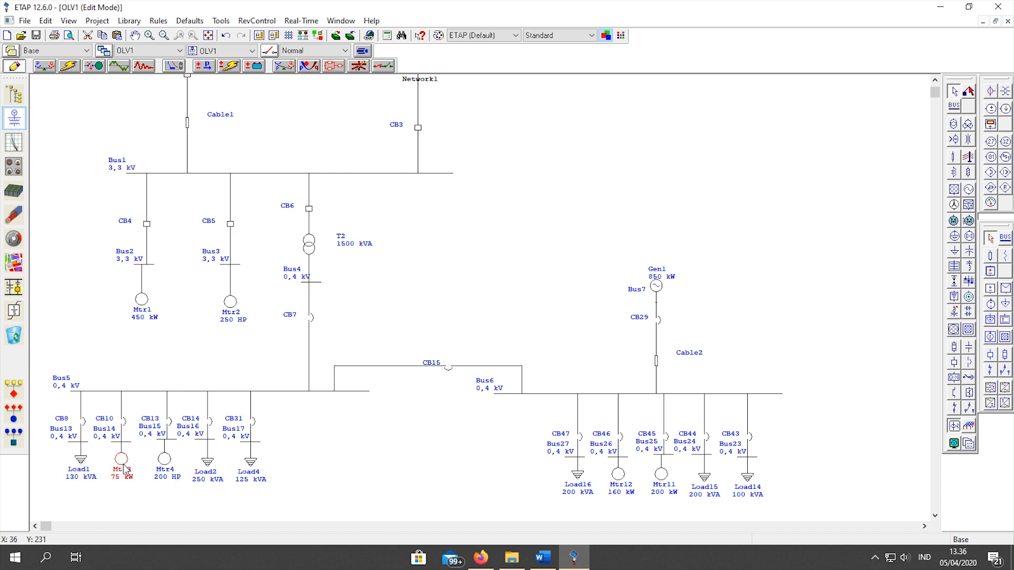
left_click(656, 286)
scroll(557, 335, "up", 1)
left_click(558, 335)
scroll(558, 335, "up", 1)
scroll(539, 363, "down", 1)
scroll(538, 366, "down", 1)
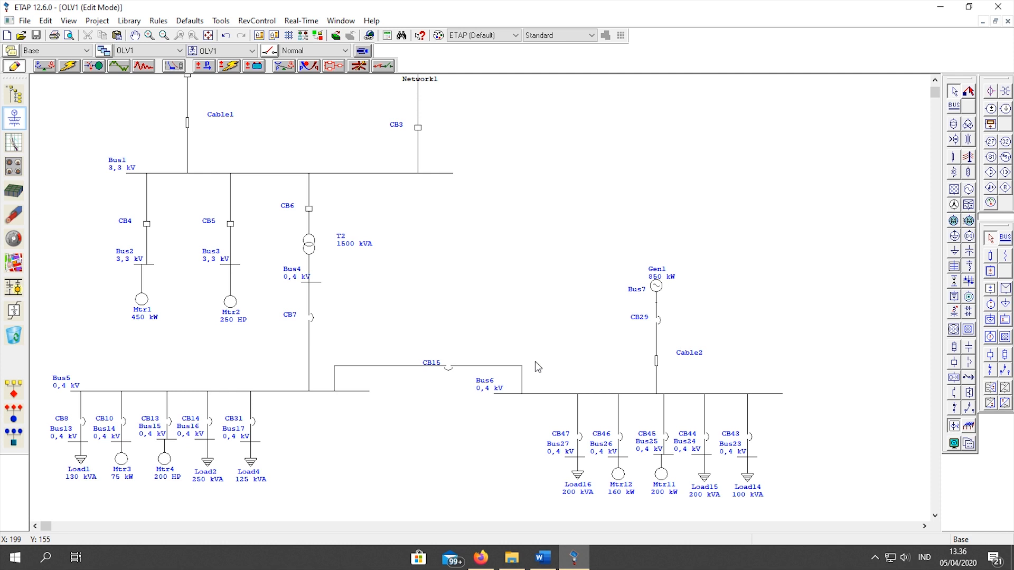
scroll(535, 362, "up", 1)
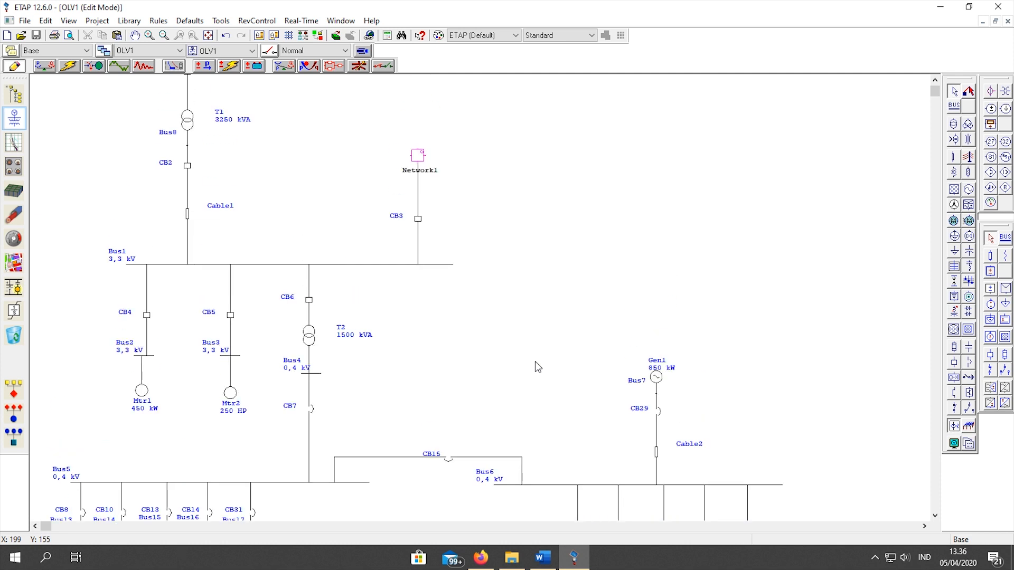
scroll(396, 307, "up", 1)
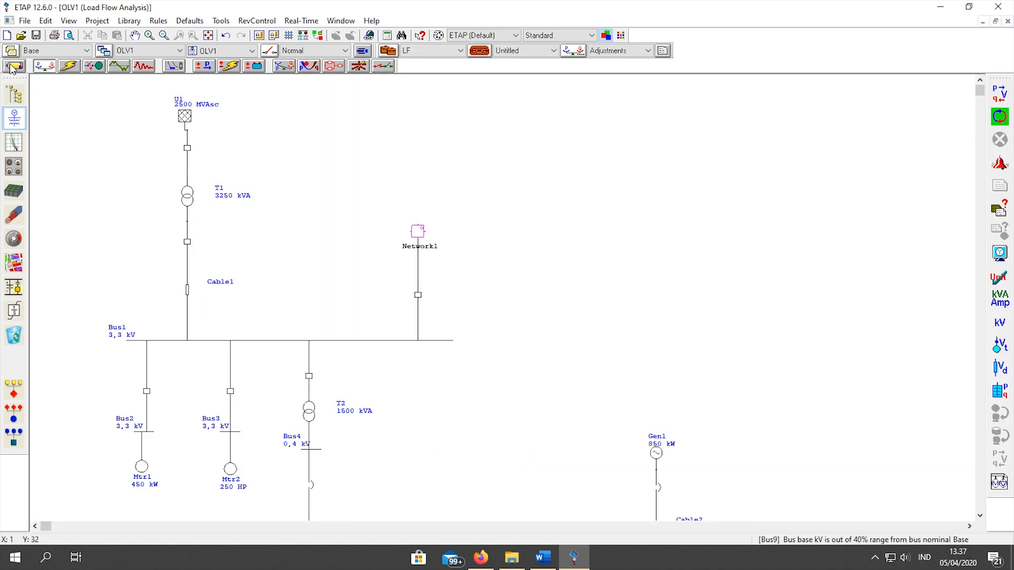